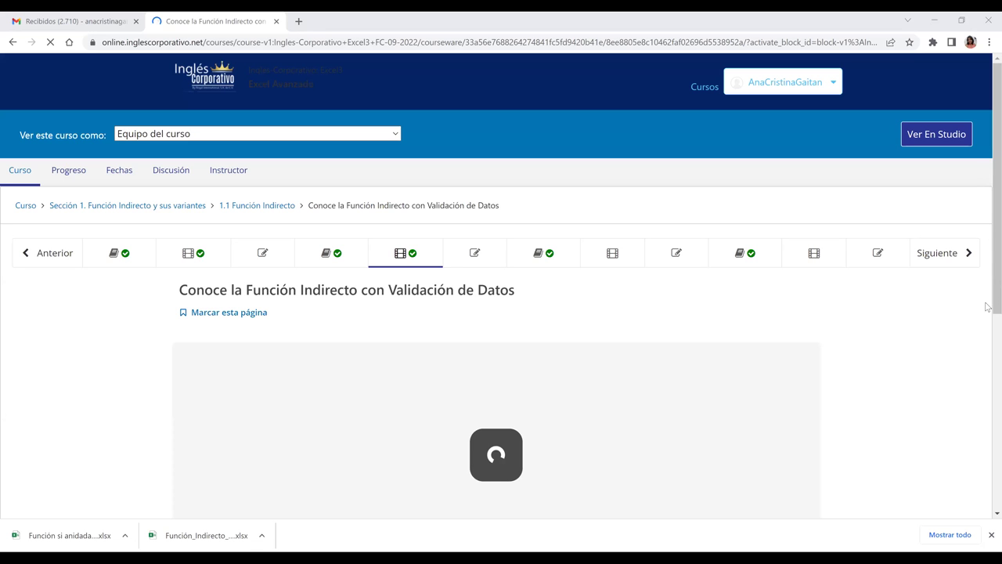
- Play the embedded lesson video on the INDIRECTO function with data validation in full screen
scroll(657, 231, down, 5)
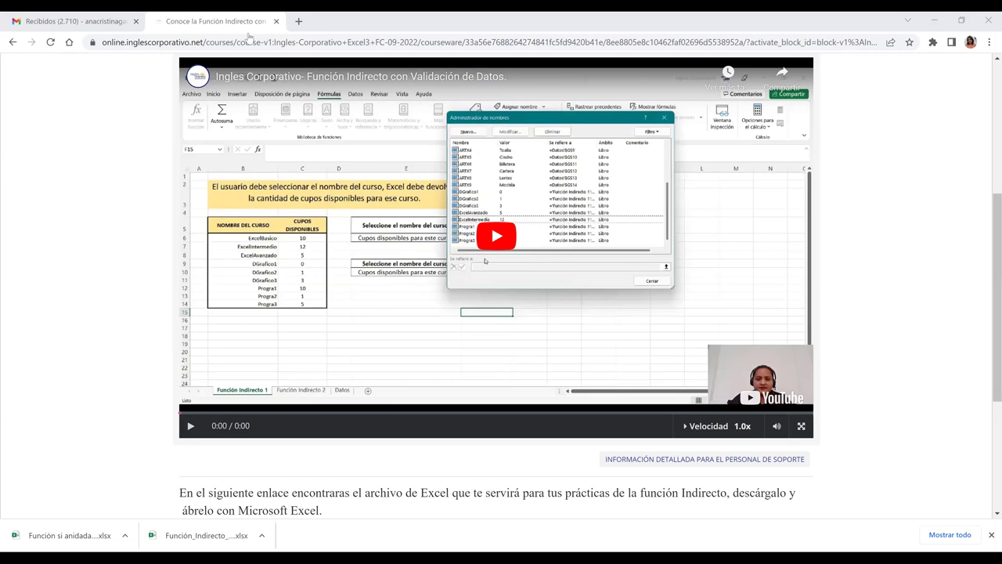
key(f)
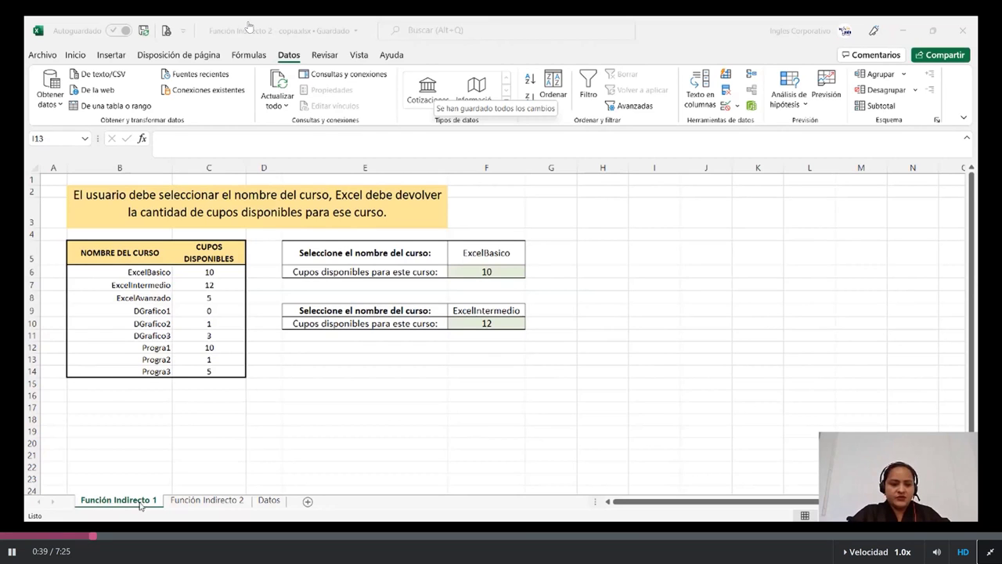
- Look over the Función Indirecto 2 and Datos sheets, then return to Función Indirecto 1
click(206, 499)
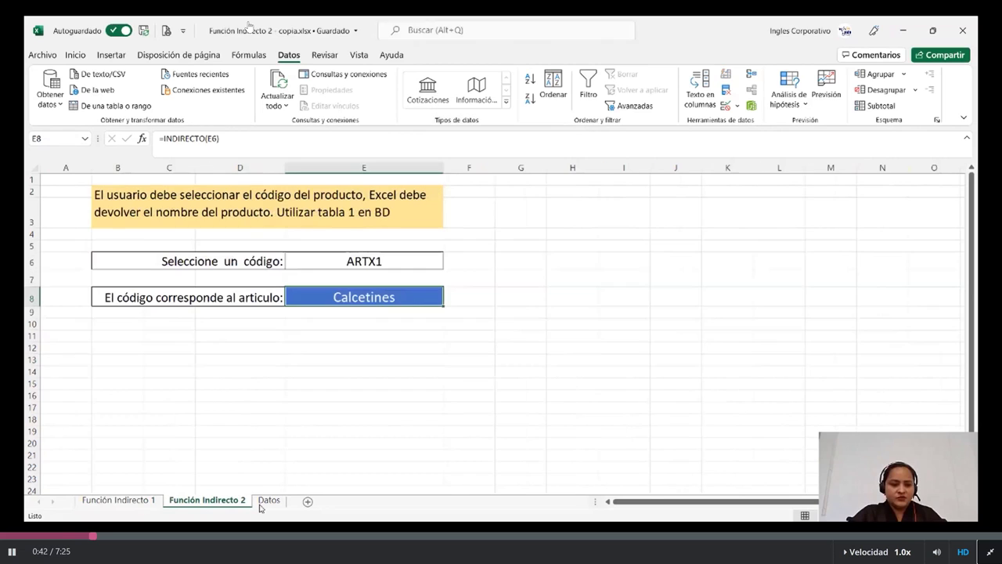
click(267, 500)
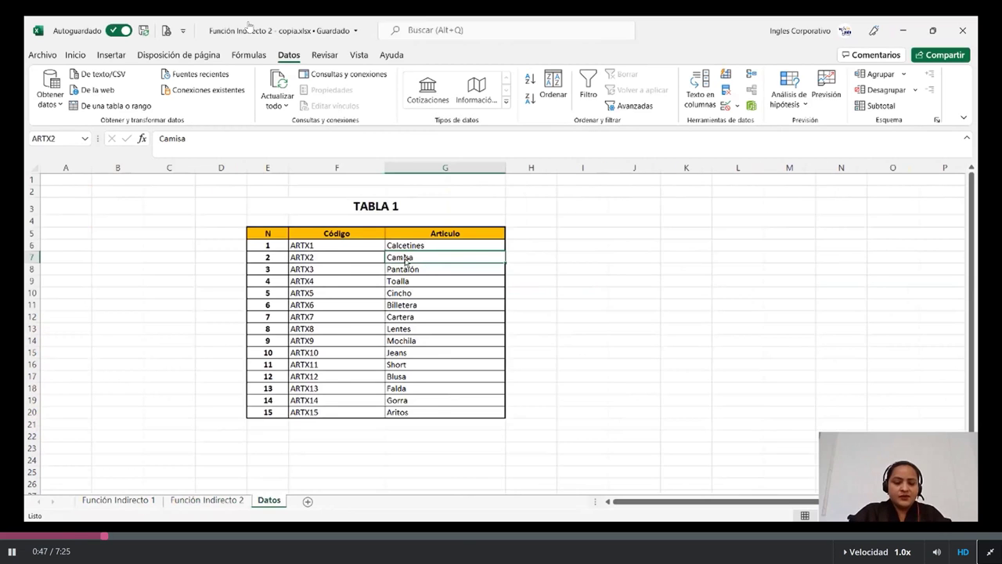
click(219, 503)
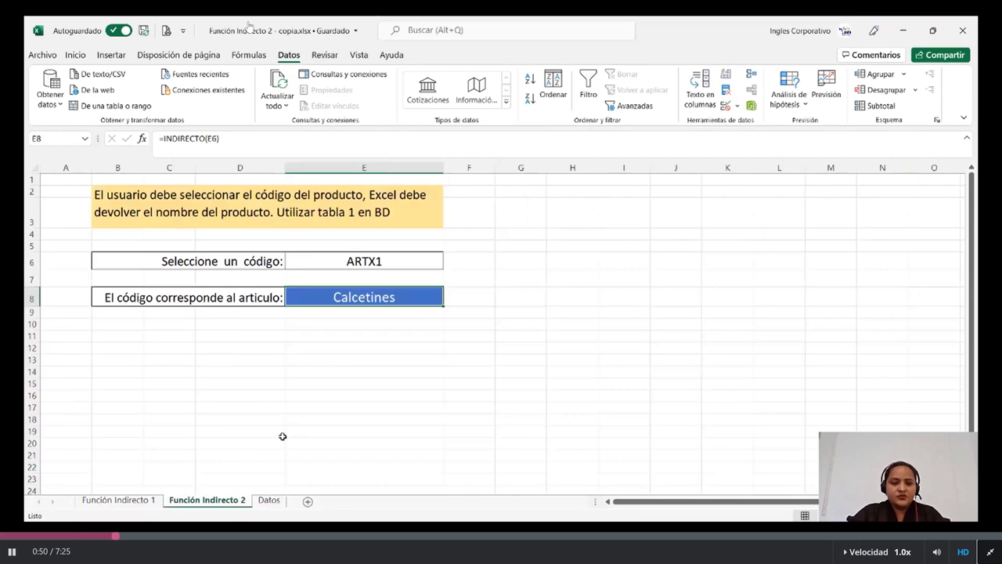
click(119, 500)
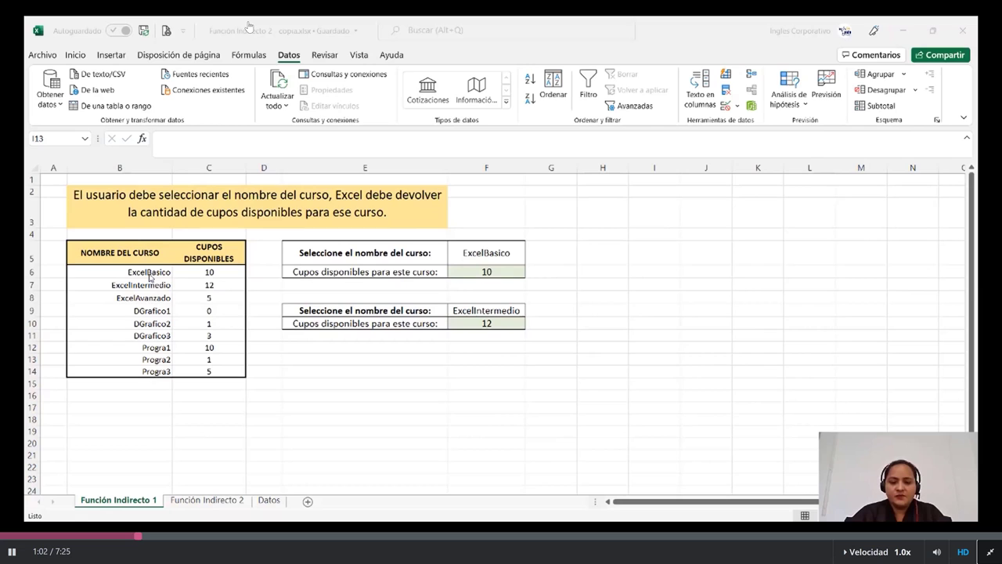
- Review the course names in the table and the matching defined names in the Name Manager
click(248, 26)
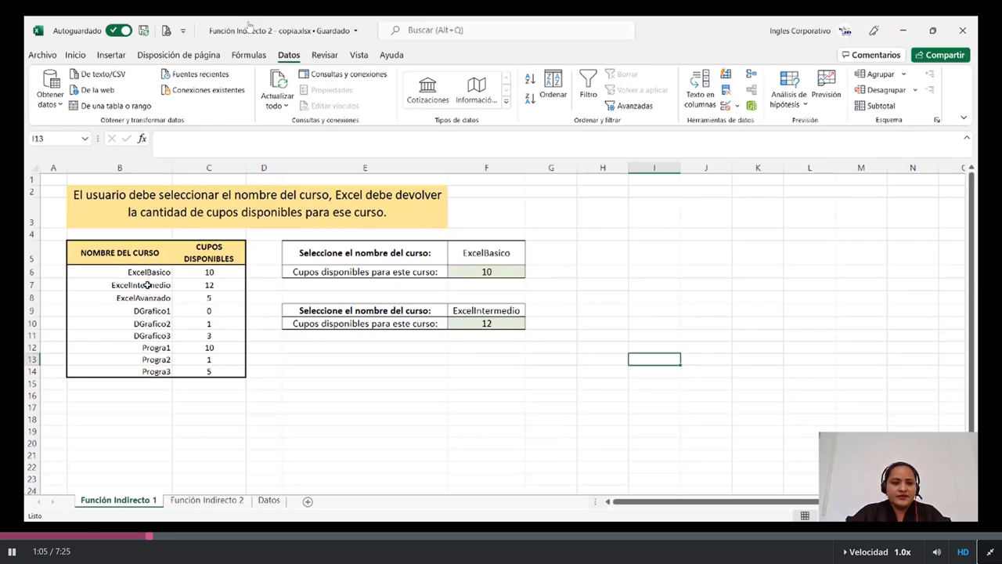
click(137, 297)
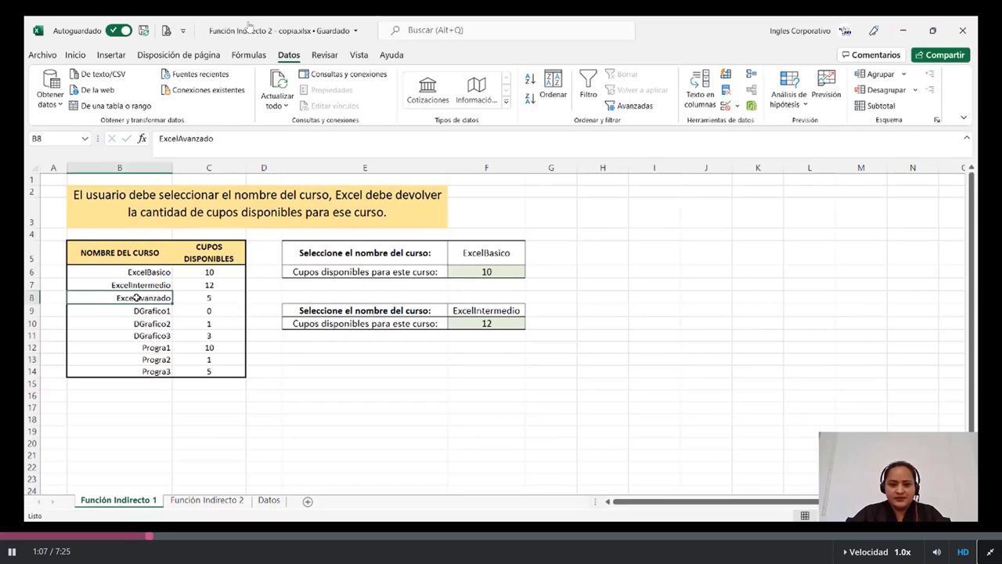
click(121, 311)
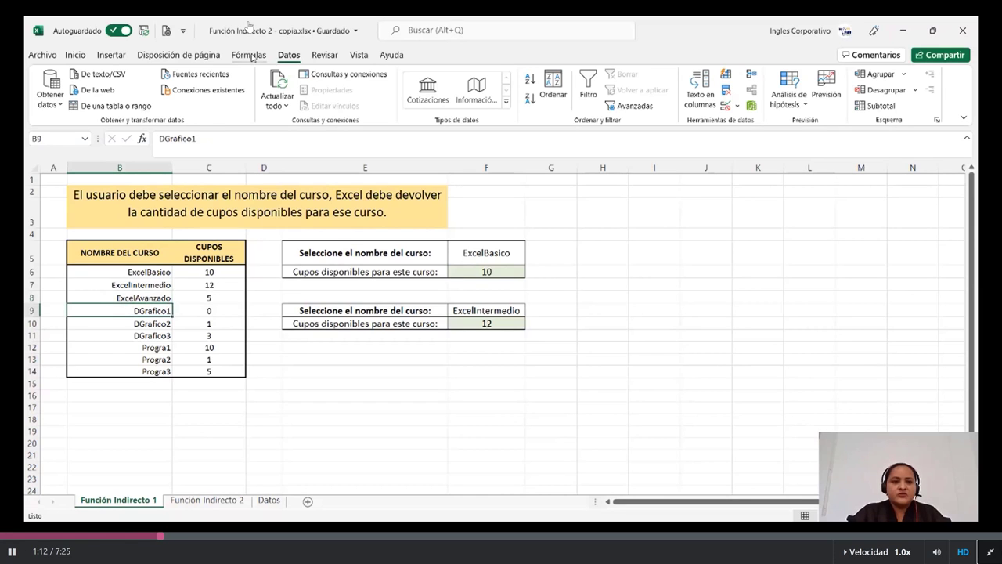
click(251, 56)
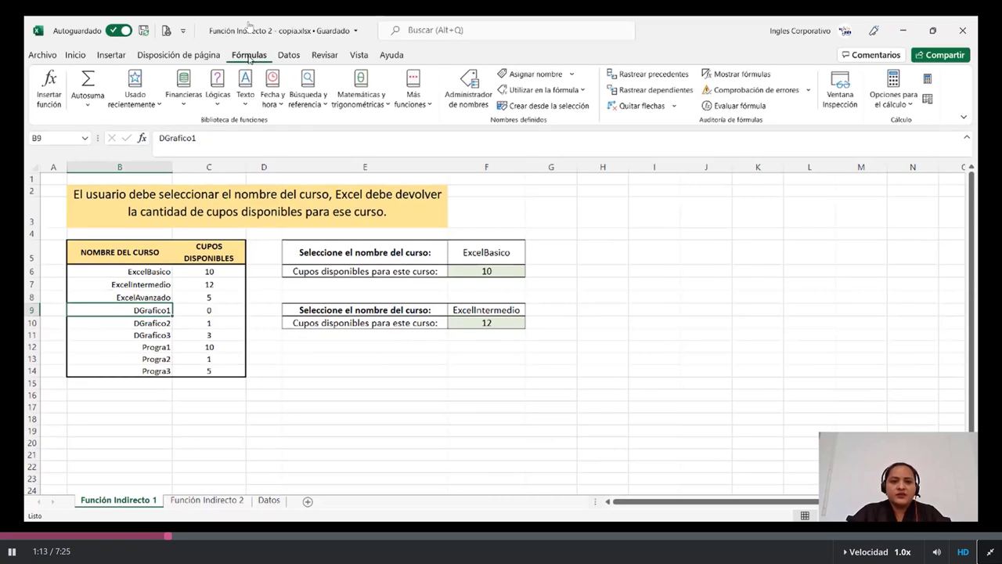
click(466, 92)
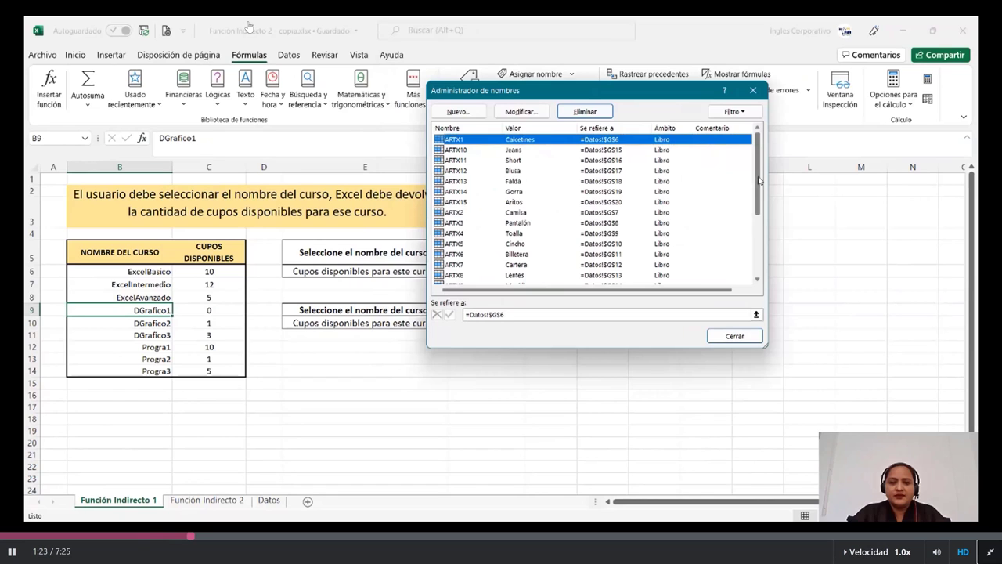
drag(759, 180, 758, 260)
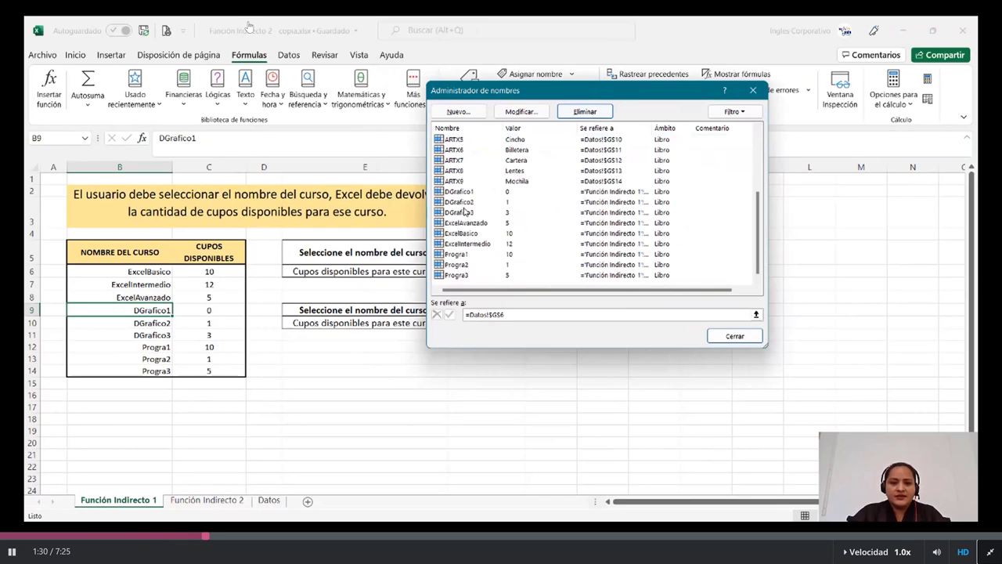
click(462, 202)
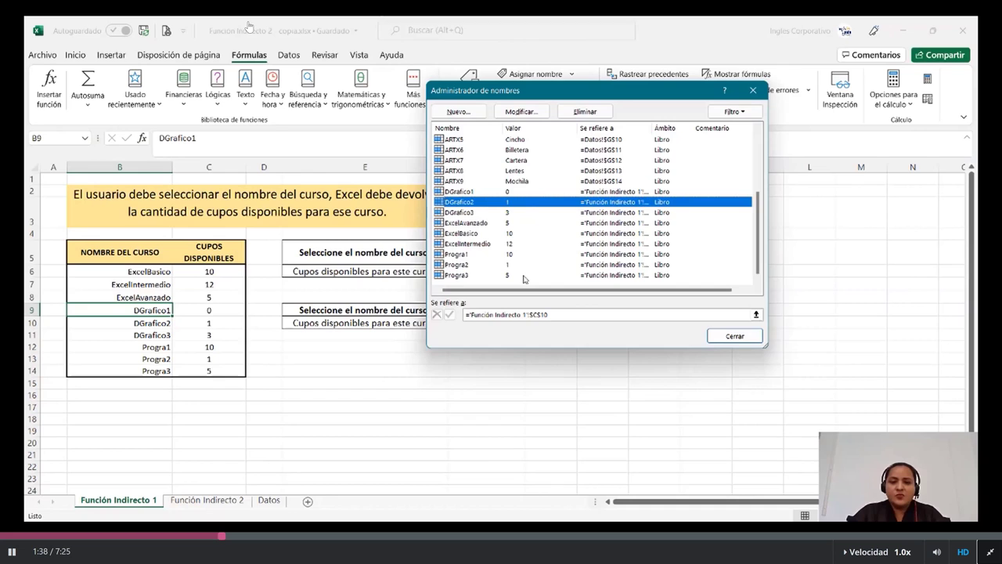
click(734, 336)
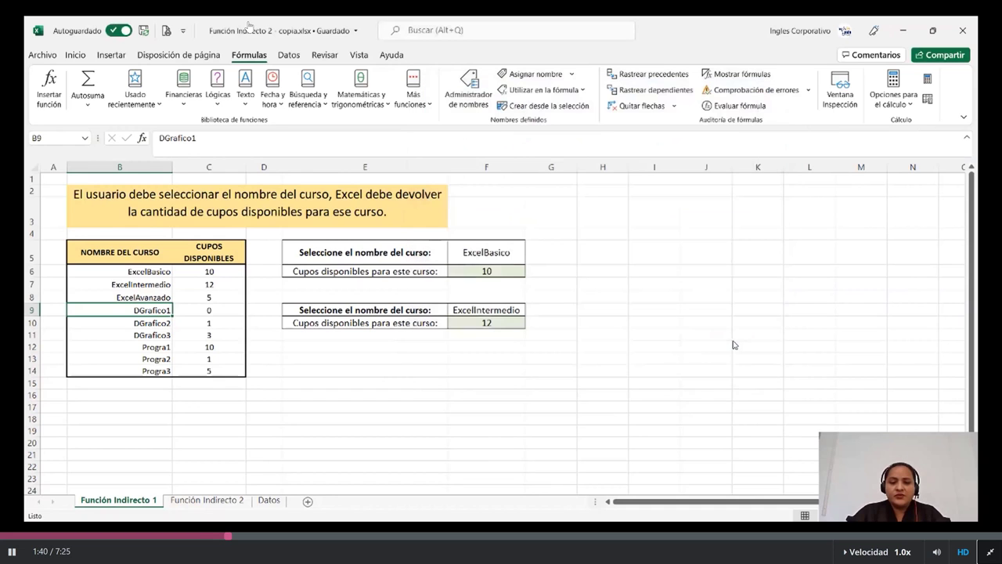
- Examine the seat-count formula in F6 and the list of courses offered in cell F5
click(688, 325)
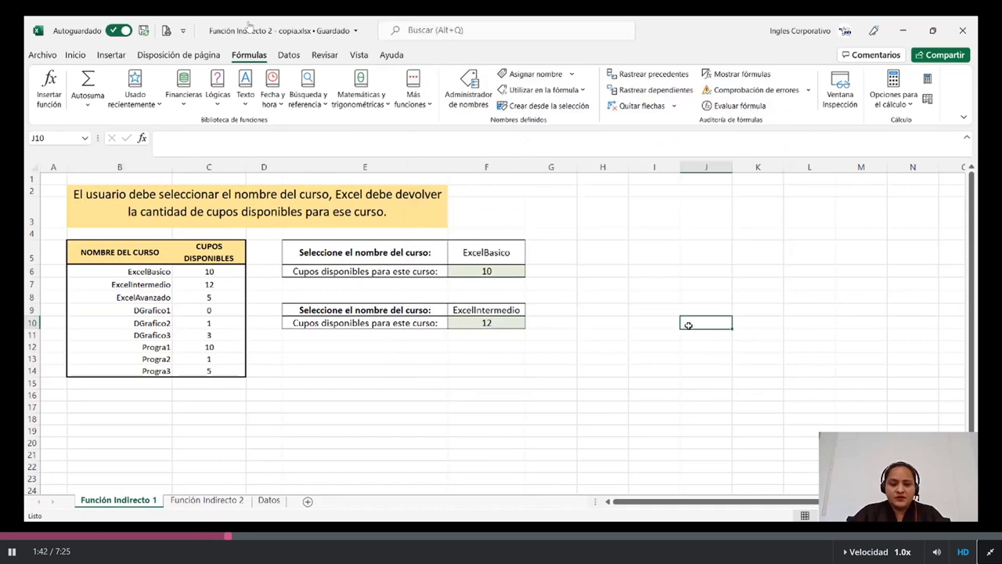
click(467, 270)
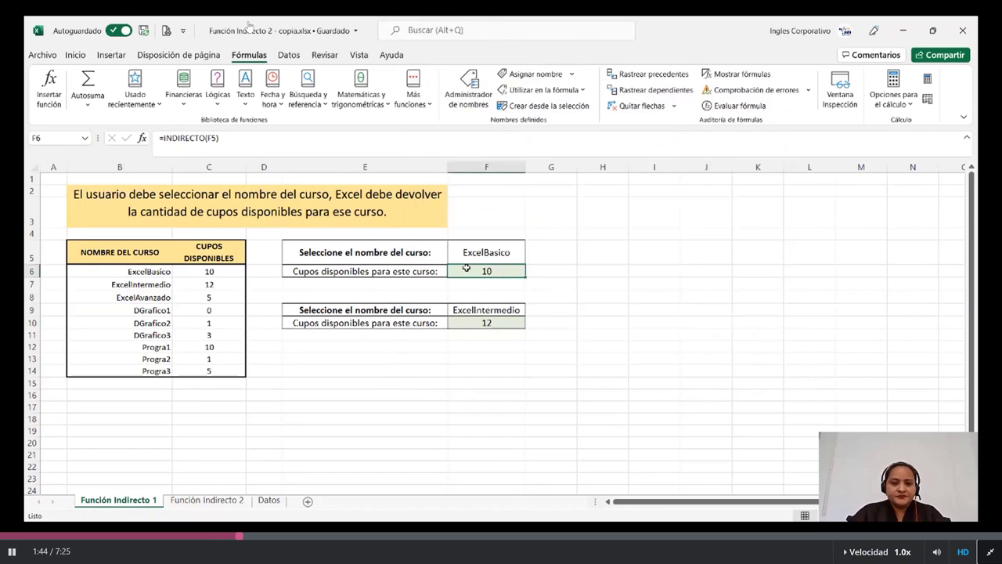
click(481, 252)
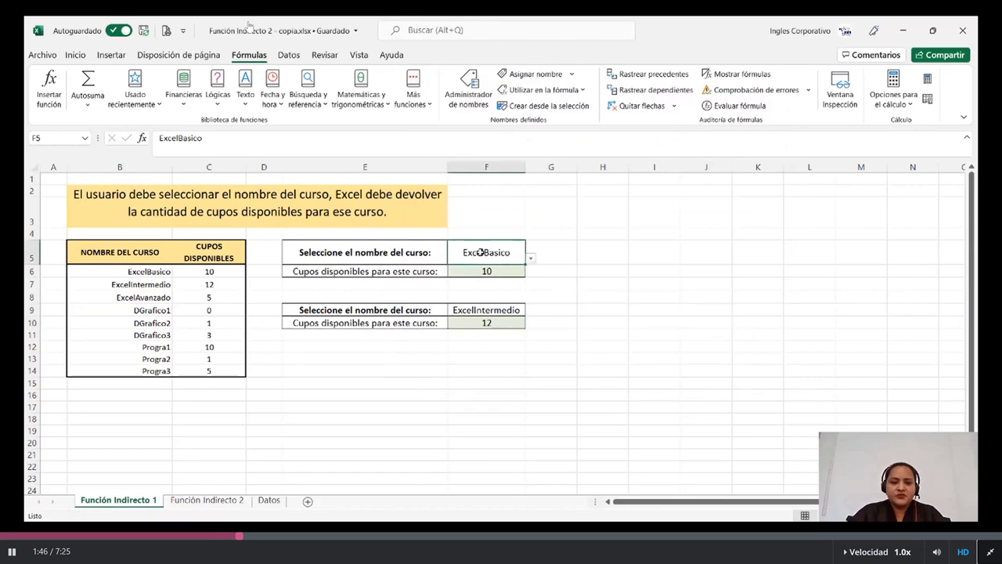
click(530, 260)
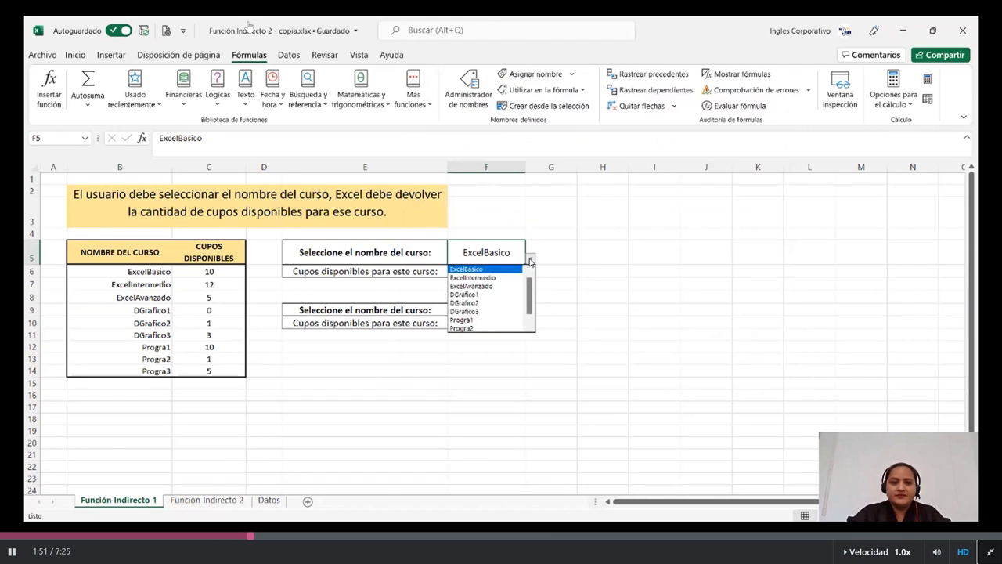
click(530, 261)
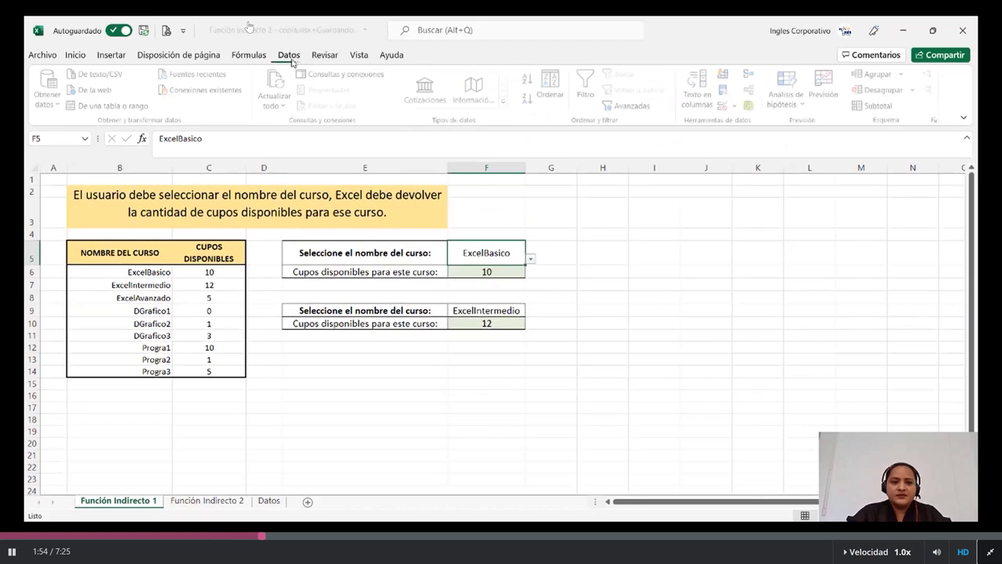
- Examine the list-type data validation on F5 and its source range, discarding any edits
click(727, 105)
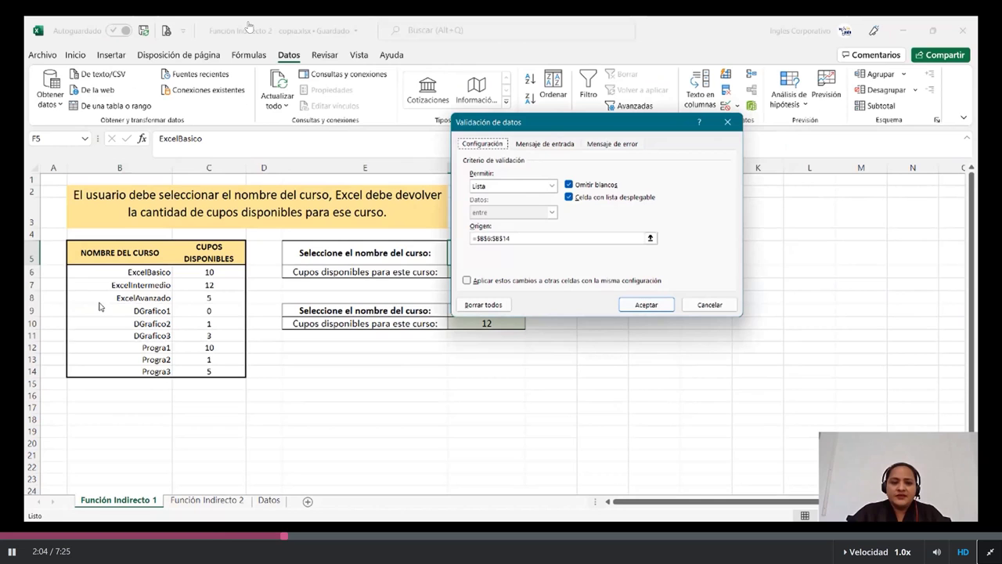
click(565, 237)
click(467, 255)
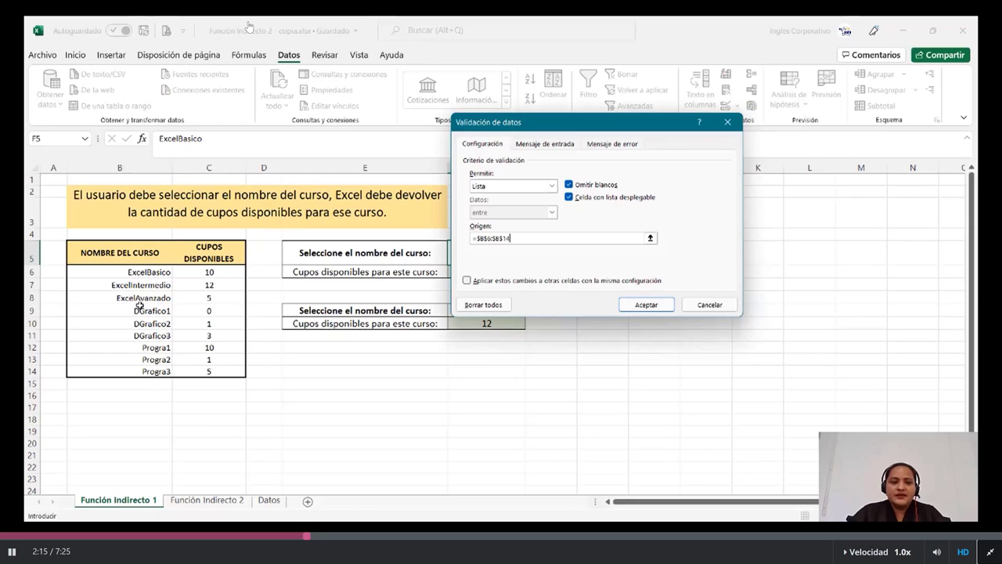
click(145, 370)
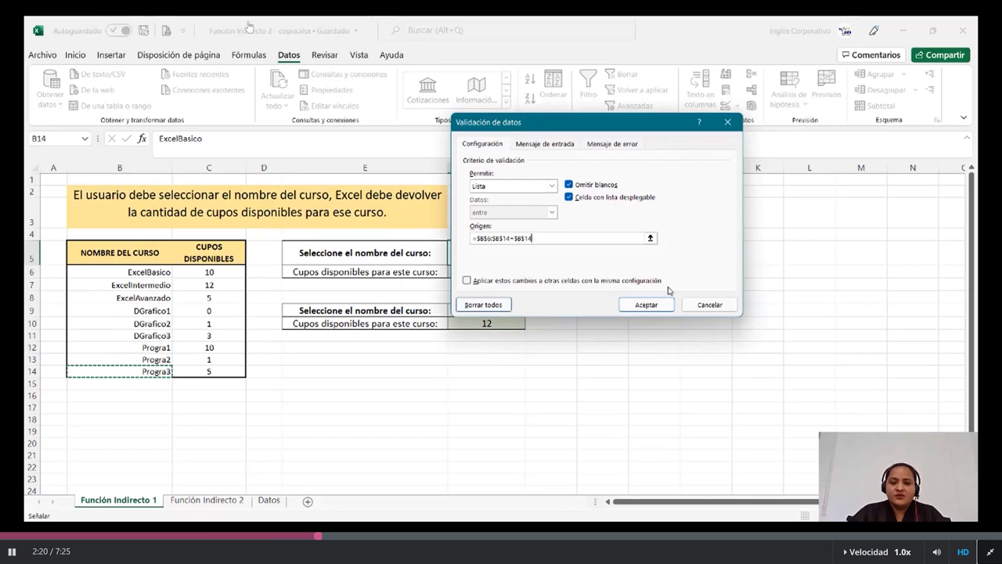
click(648, 304)
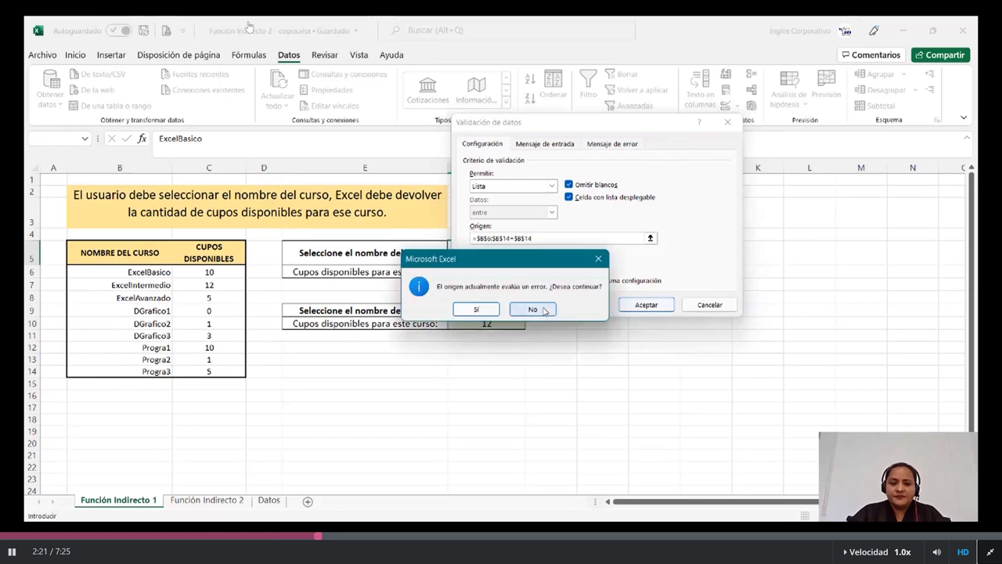
click(544, 310)
click(716, 306)
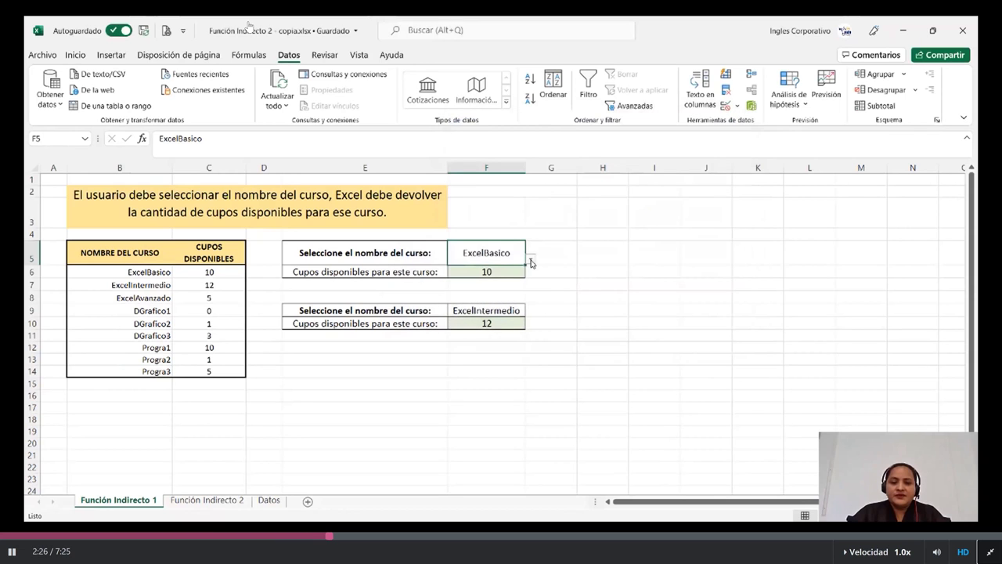
- Choose ExcelAvanzado as the course in cell F5
click(531, 263)
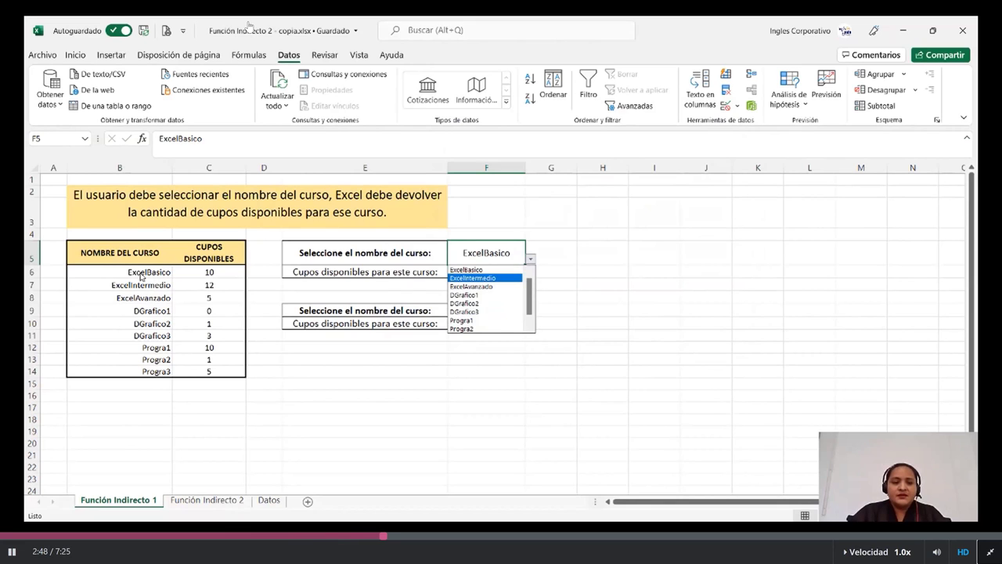
key(Escape)
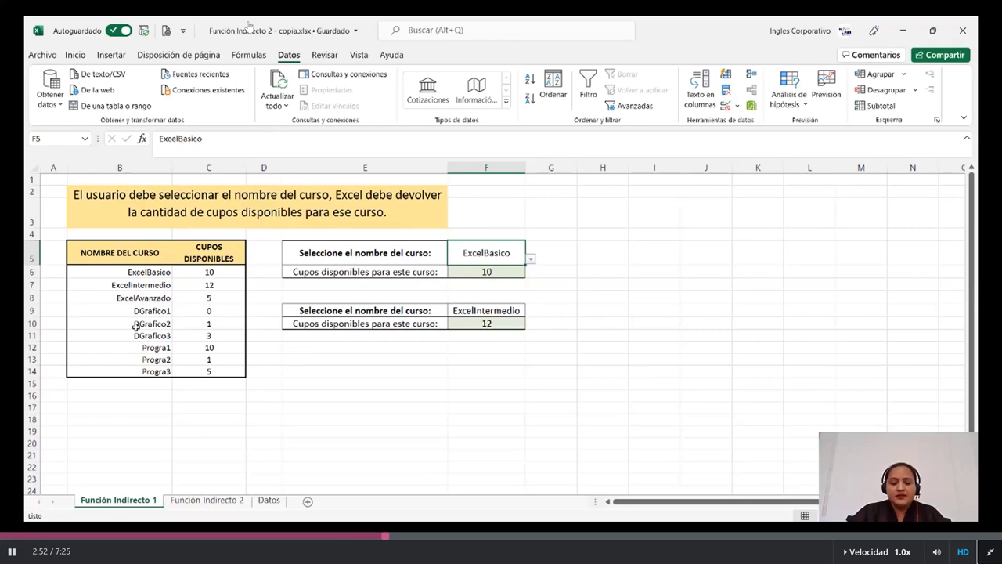
click(531, 259)
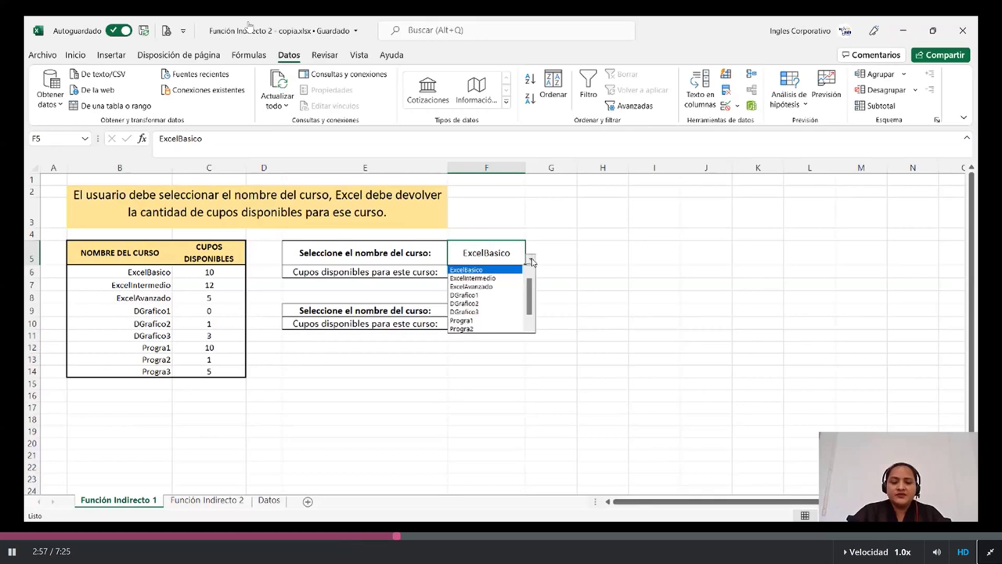
click(489, 287)
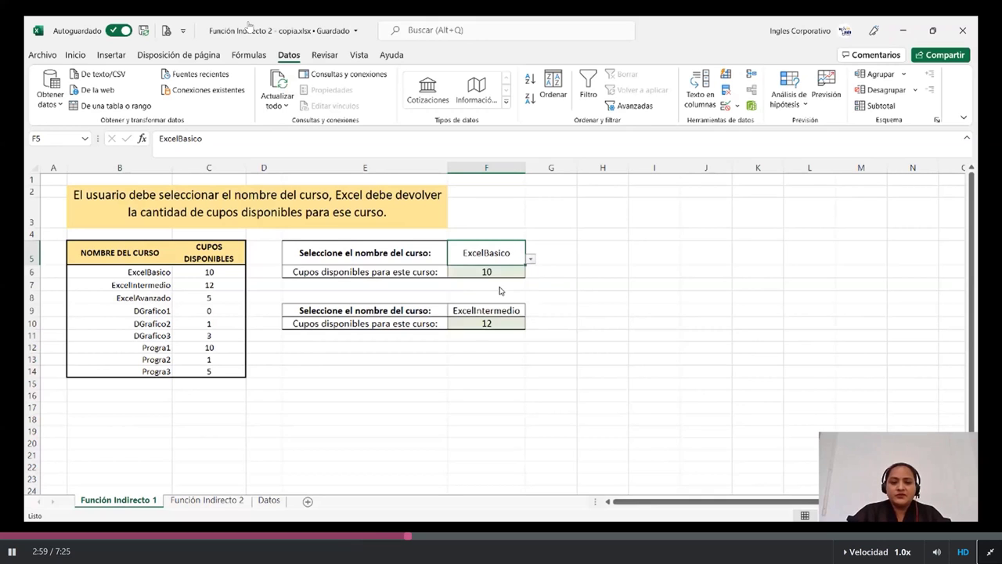
- Inspect the INDIRECTO formula in F6 and the course cell F5 that it references
click(498, 270)
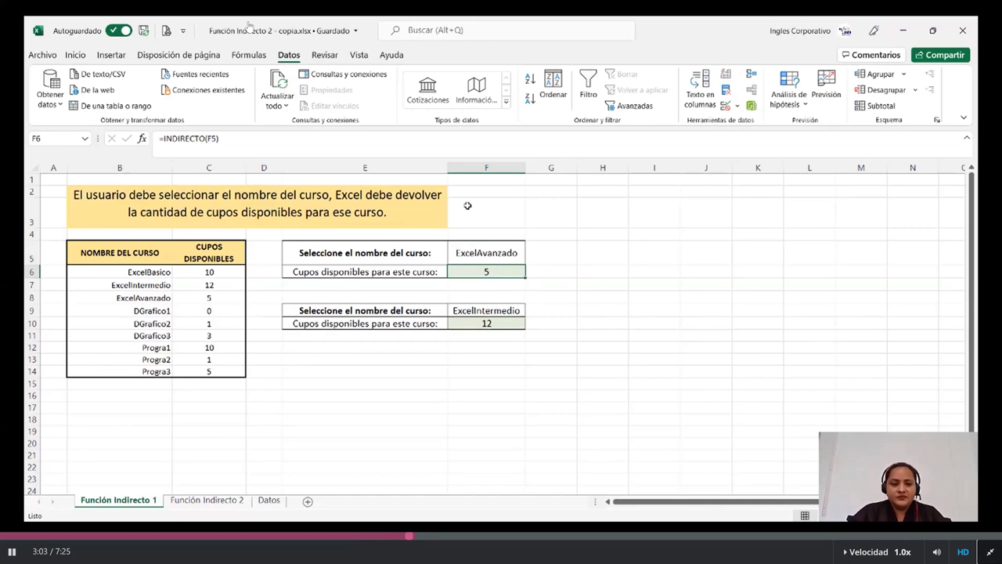
click(365, 148)
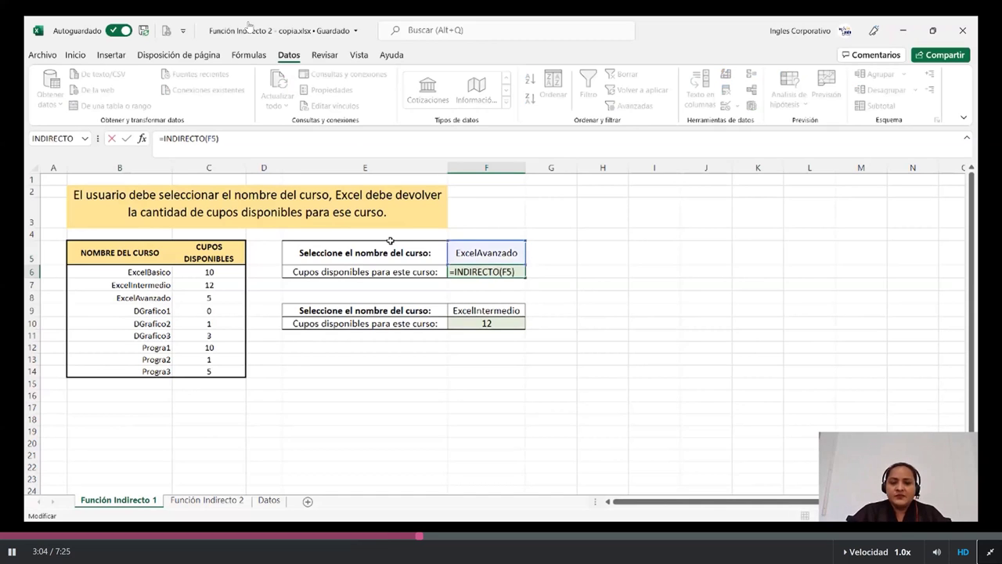
key(Return)
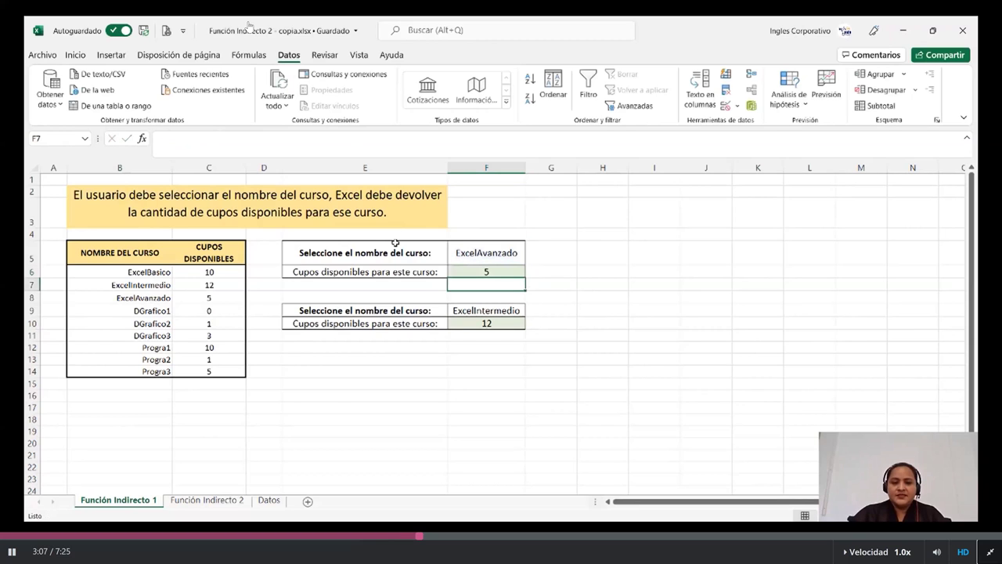
click(486, 261)
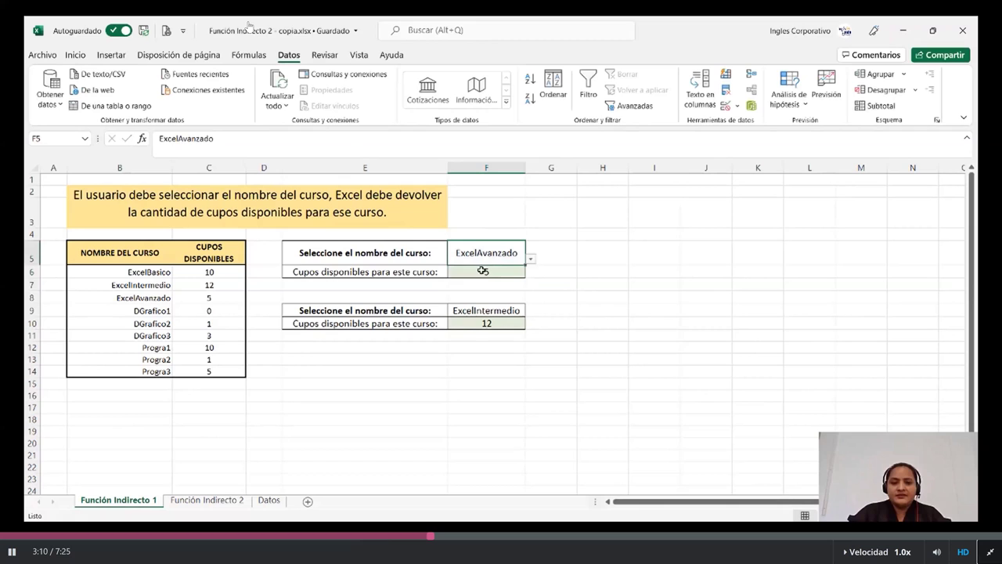
click(483, 271)
- Choose DGrafico2 as the course in the second selector, cell F9
click(476, 310)
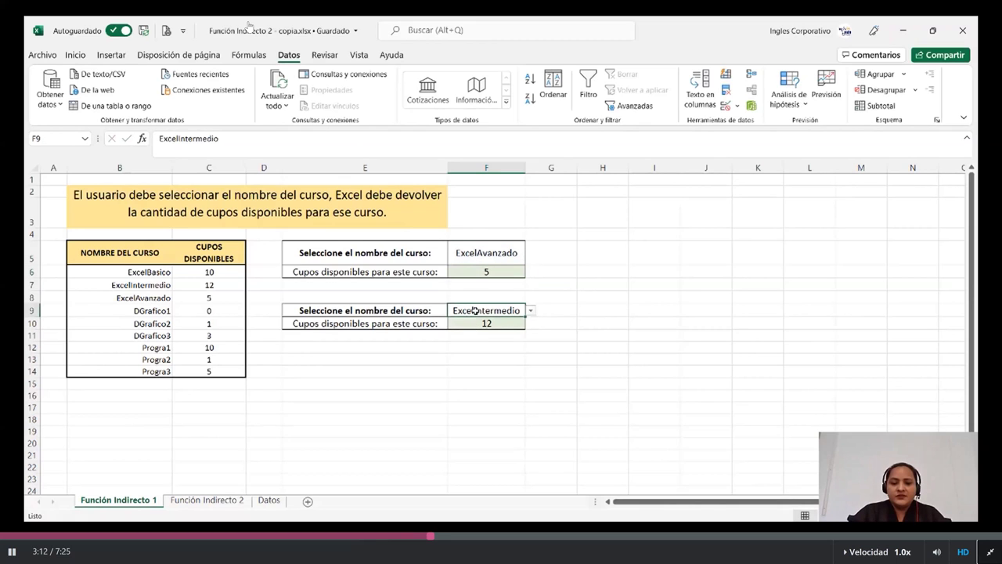
click(531, 310)
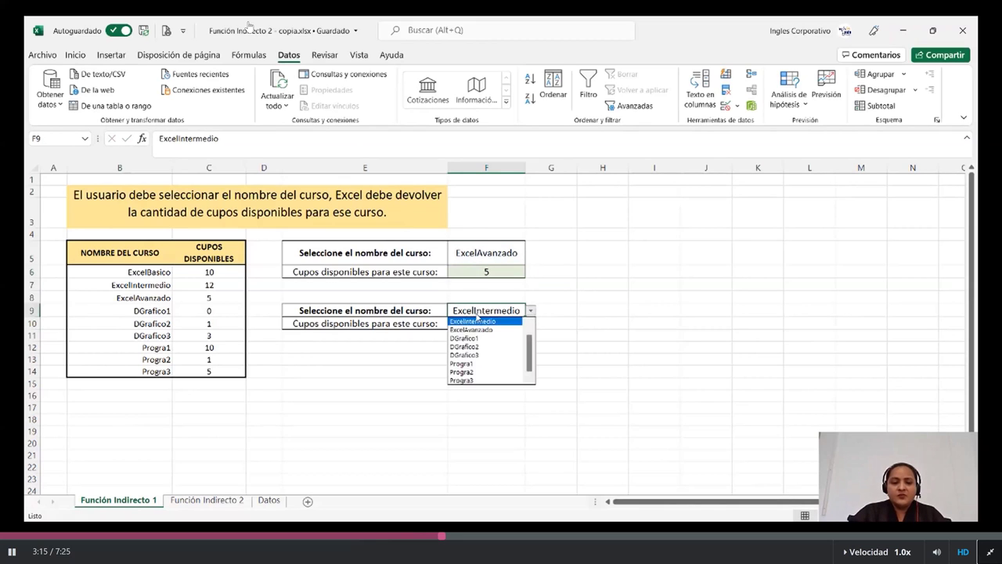
key(Escape)
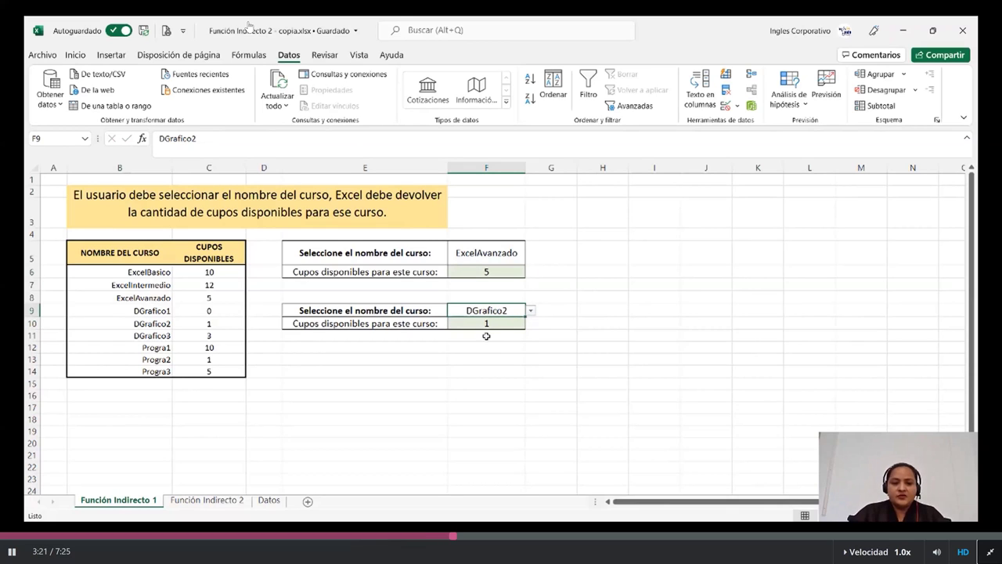
- Inspect the INDIRECTO formula in F10 and the course cell F9 that it references
click(513, 322)
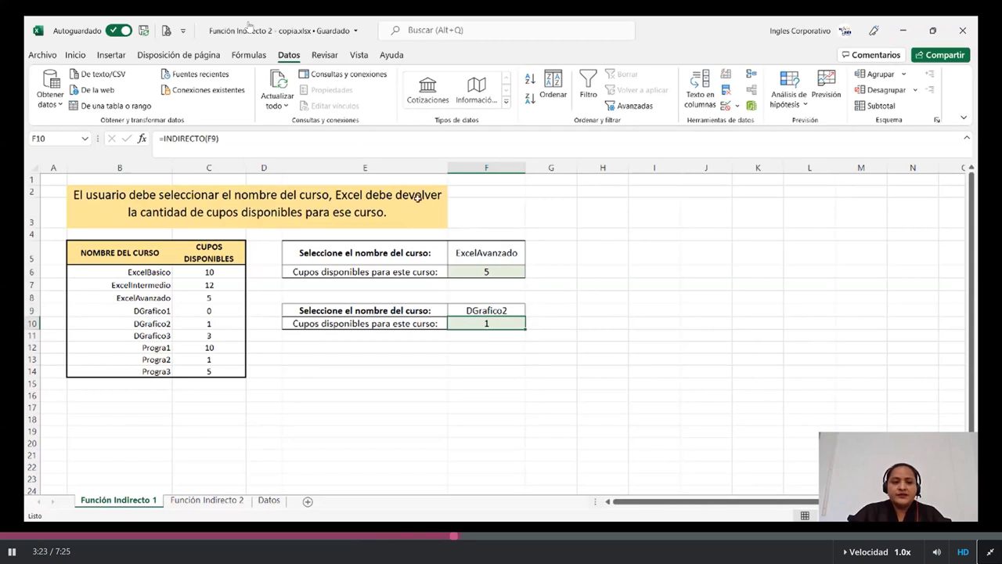
click(395, 144)
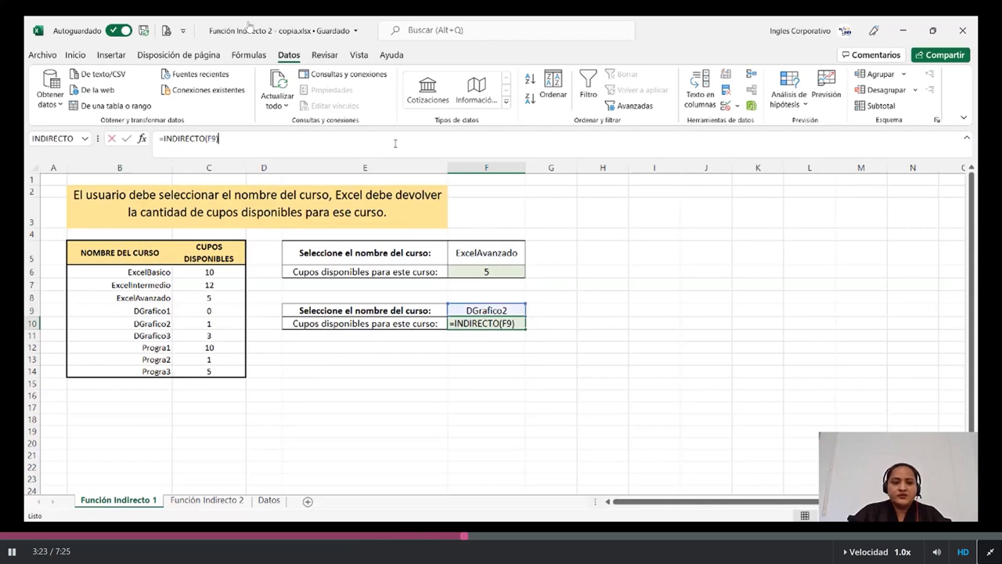
key(Return)
click(488, 383)
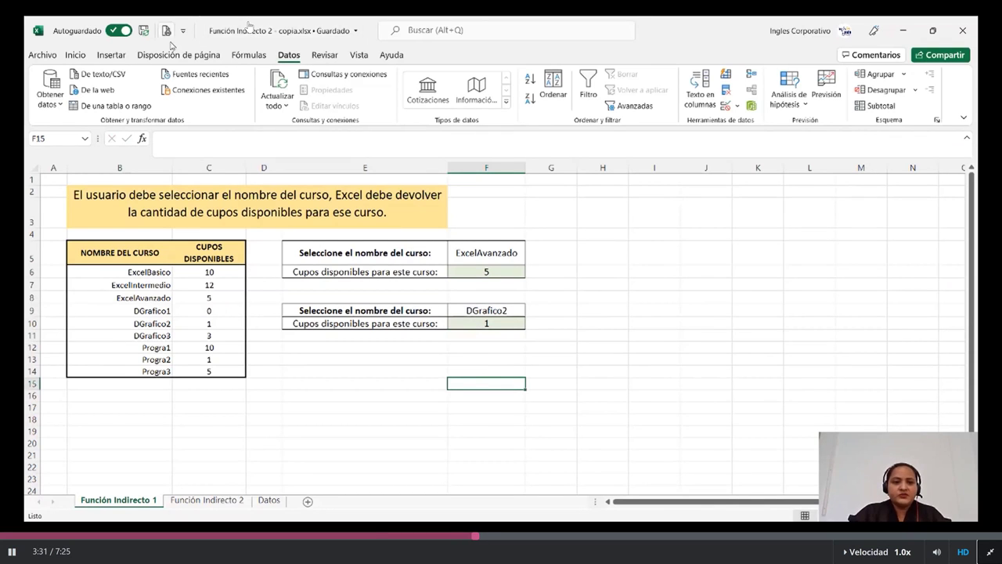
- Delete the defined names ExcelBasico and ExcelIntermedio from the workbook
click(249, 55)
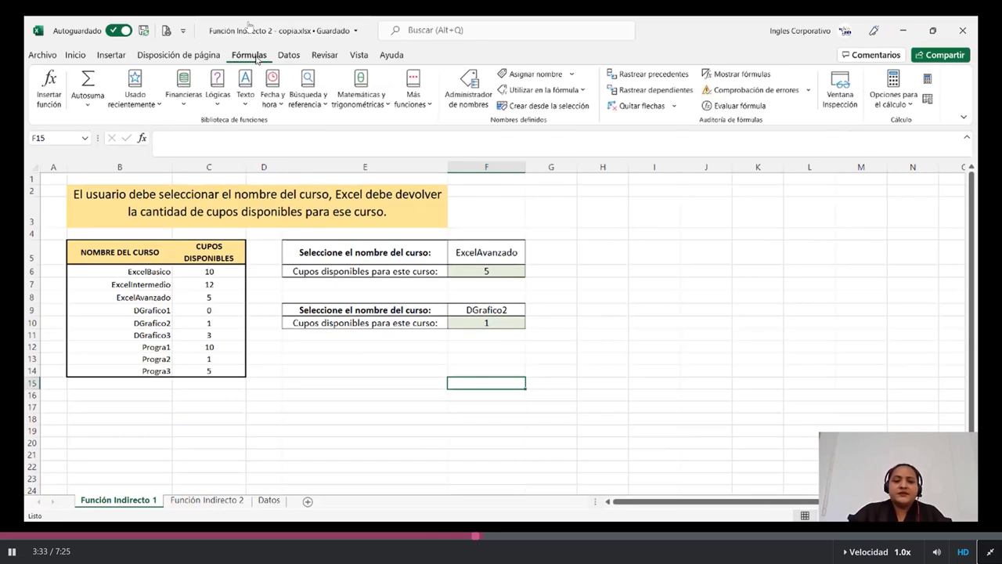
click(470, 88)
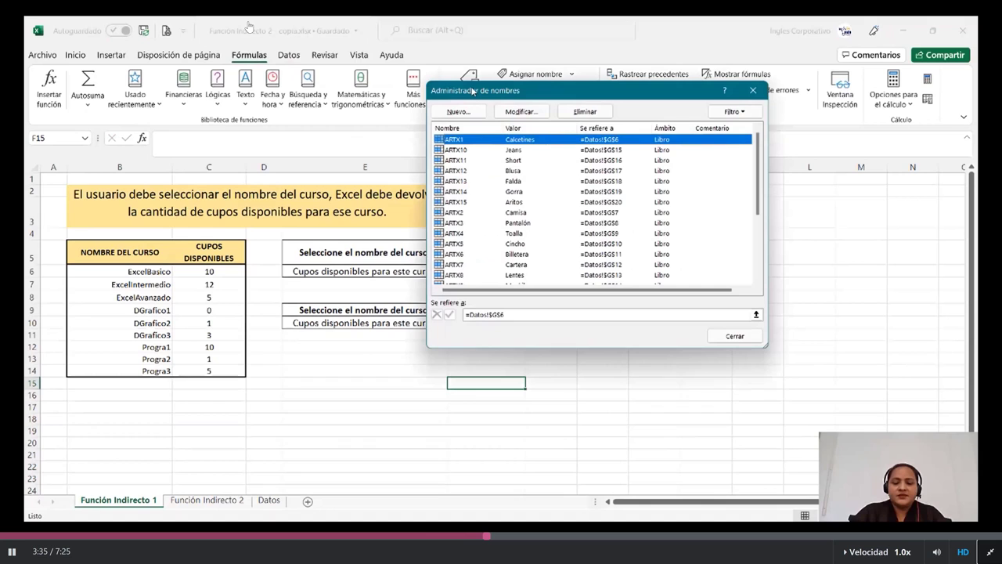
drag(758, 188, 765, 247)
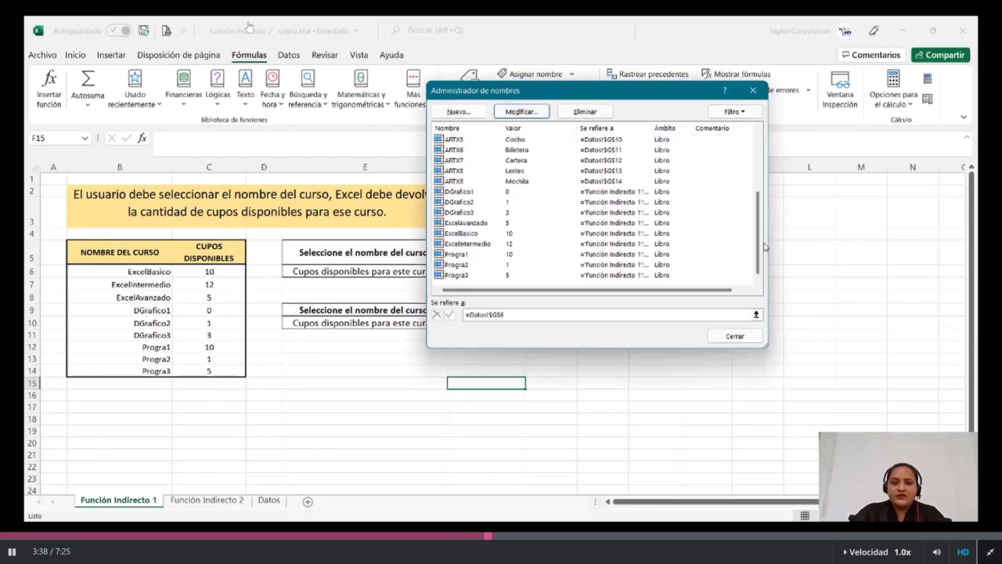
click(463, 222)
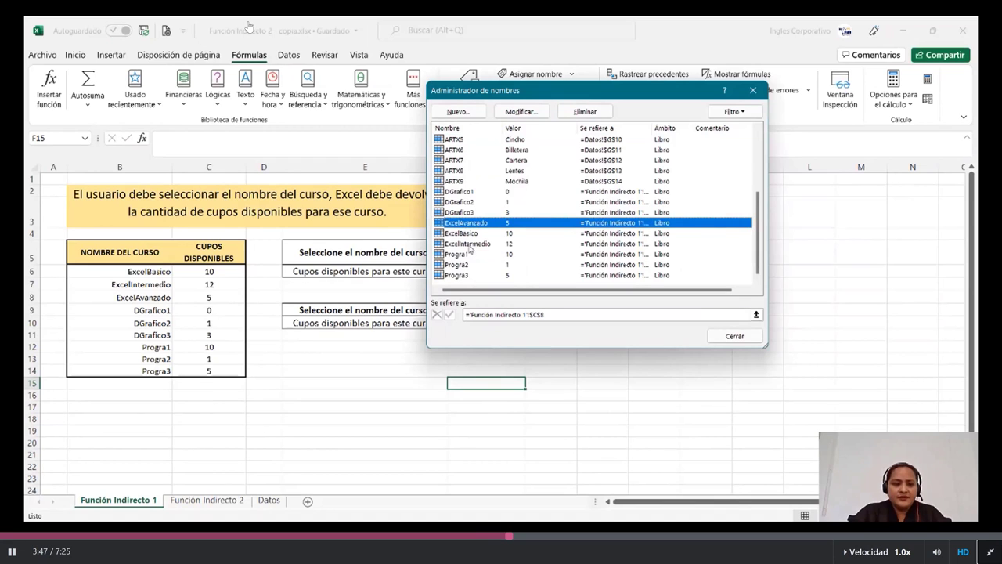
click(494, 234)
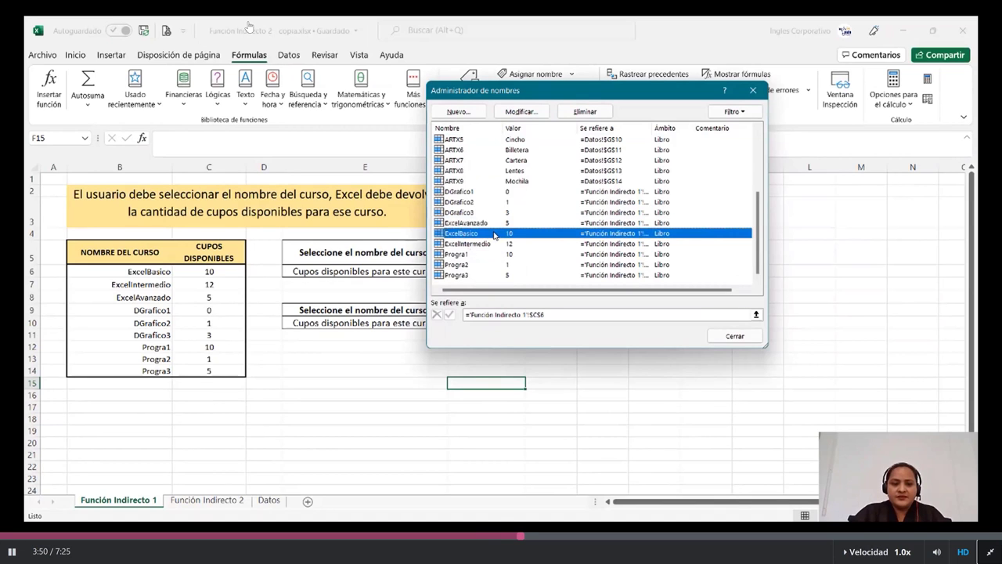
key(Delete)
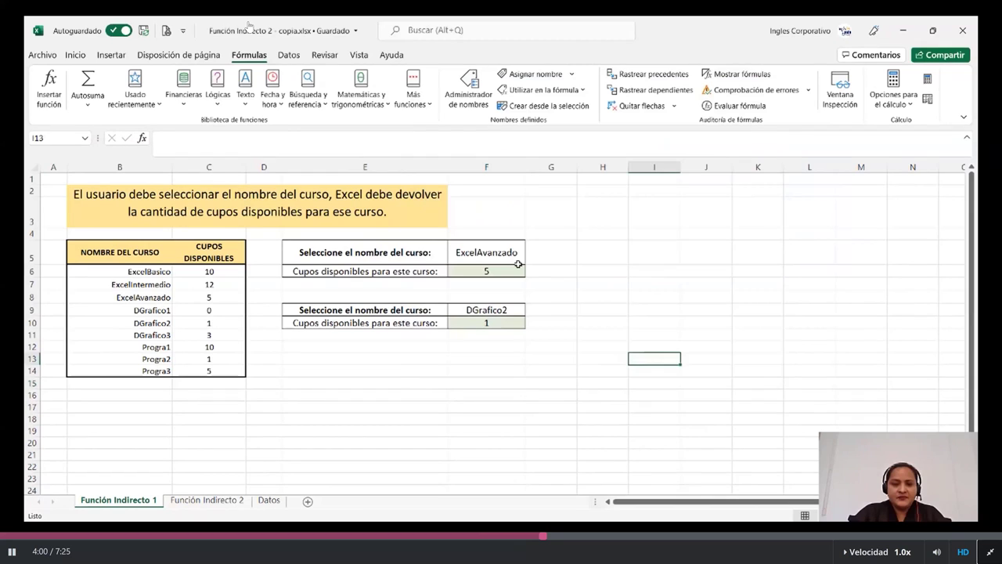
- Choose ExcelIntermedio as the course in F5 and check the INDIRECTO result in F6
click(518, 263)
click(530, 257)
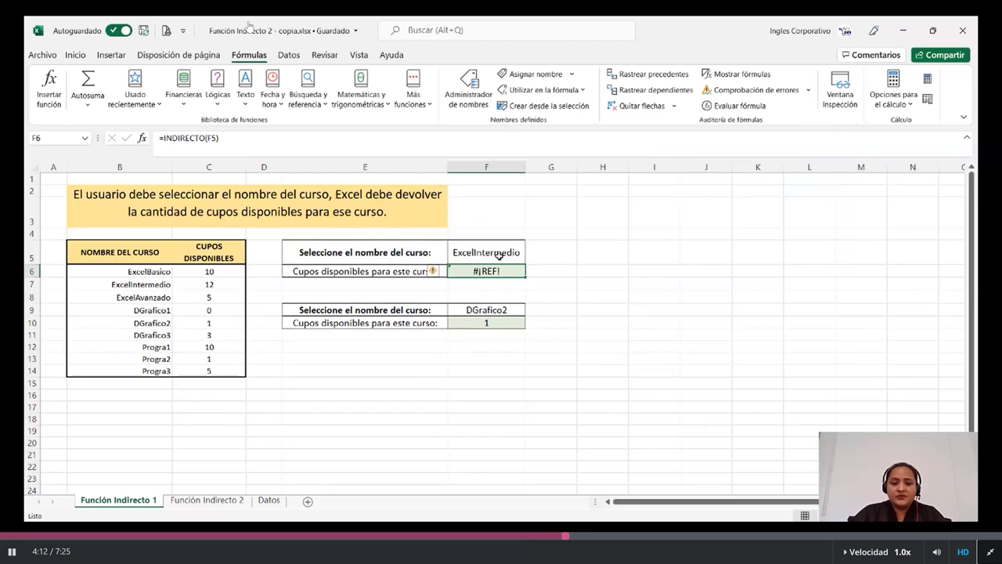
click(498, 255)
click(489, 271)
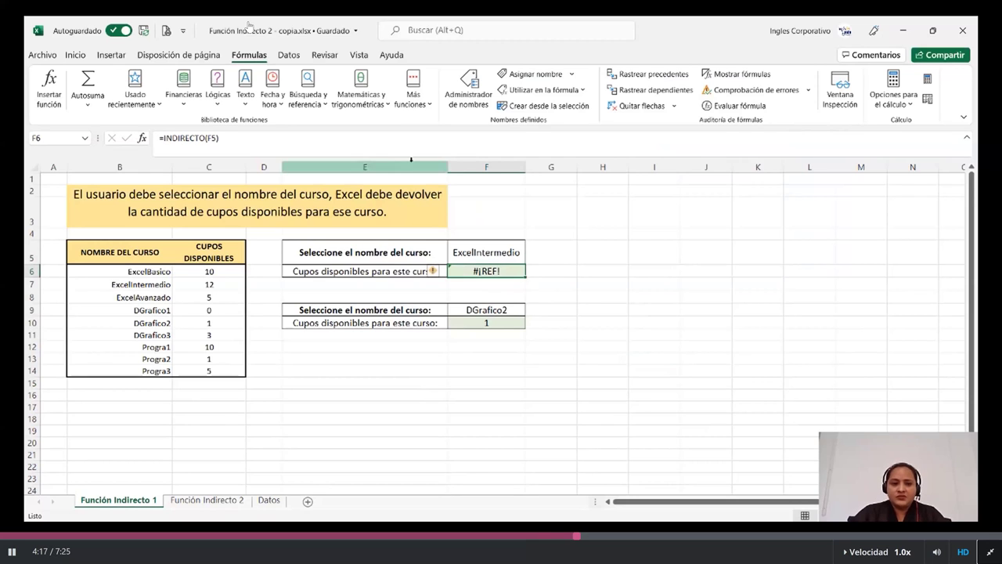
- Clear the whole INDIRECTO formula from cell F6
click(382, 141)
key(BackSpace)
key(BackSpace)
key(BackSpace)
key(BackSpace)
key(BackSpace)
key(BackSpace)
key(BackSpace)
key(BackSpace)
key(BackSpace)
key(BackSpace)
key(BackSpace)
key(BackSpace)
key(BackSpace)
key(BackSpace)
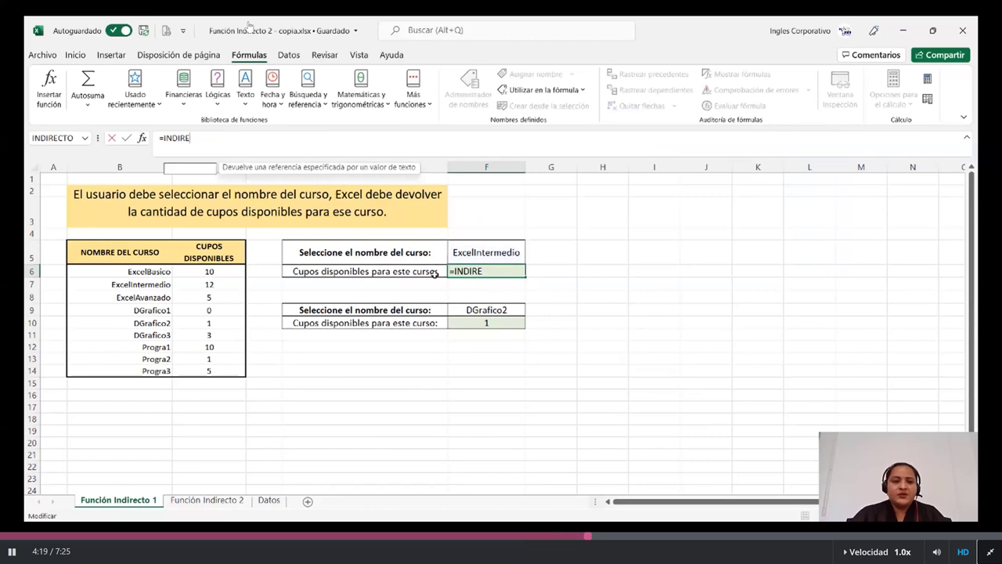
click(727, 313)
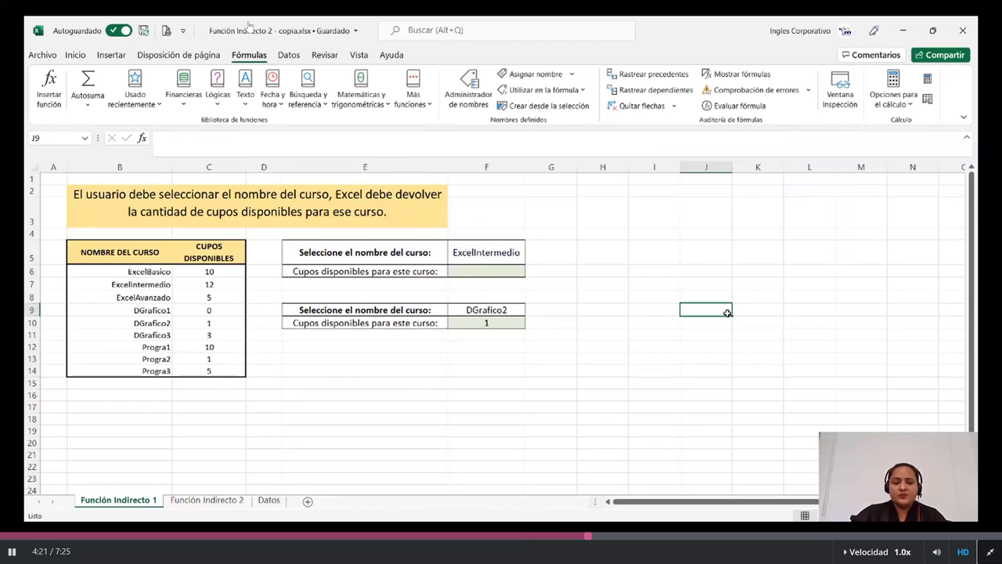
click(515, 255)
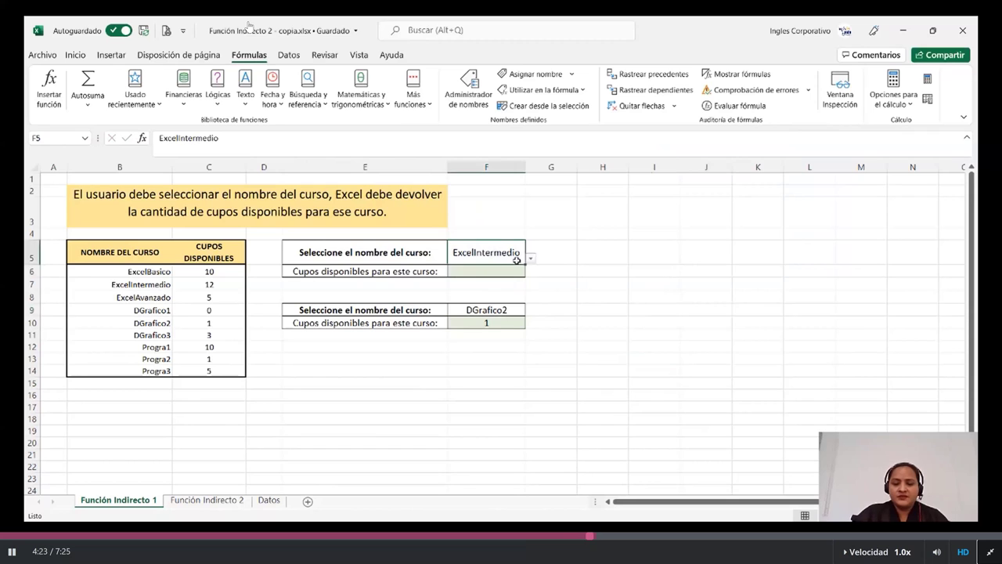
click(603, 321)
click(501, 252)
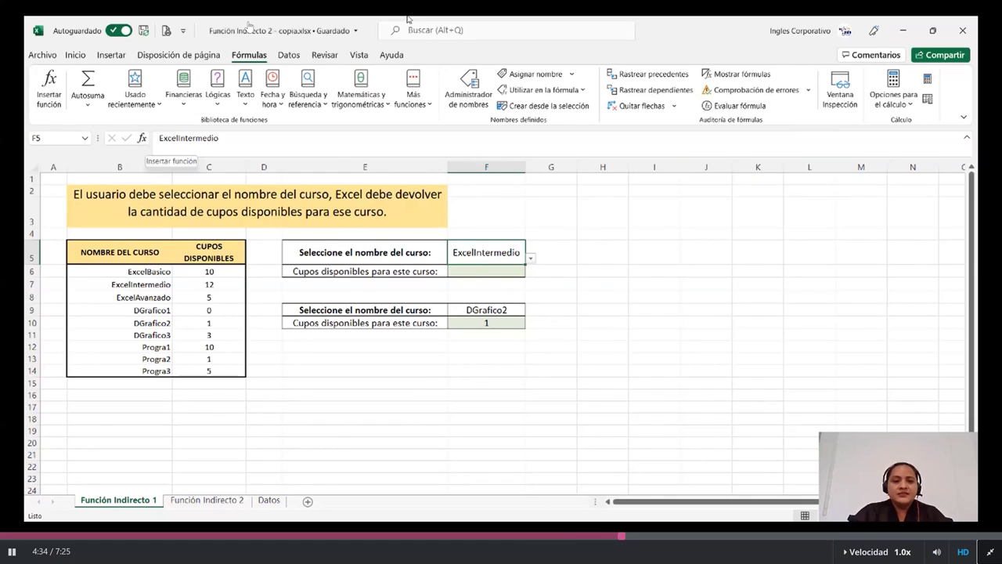
- Assign the name ExcelBasico to cell C6, the available seats of that course
click(192, 268)
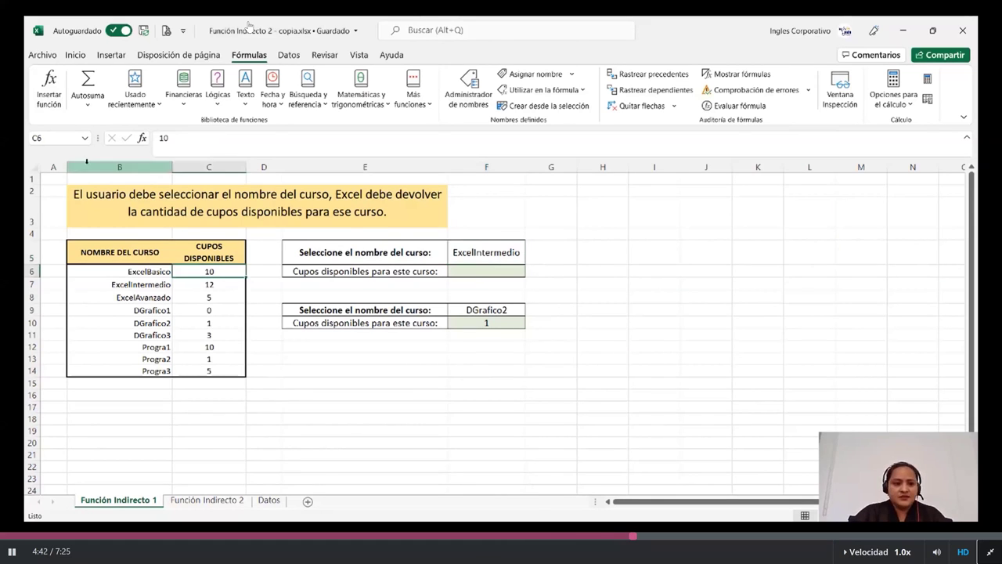
click(79, 134)
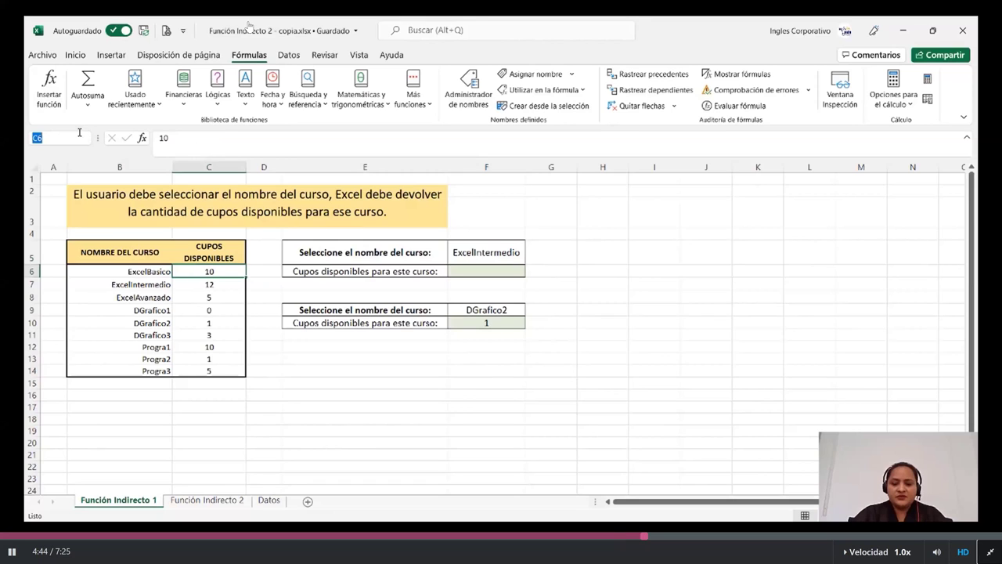
key(BackSpace)
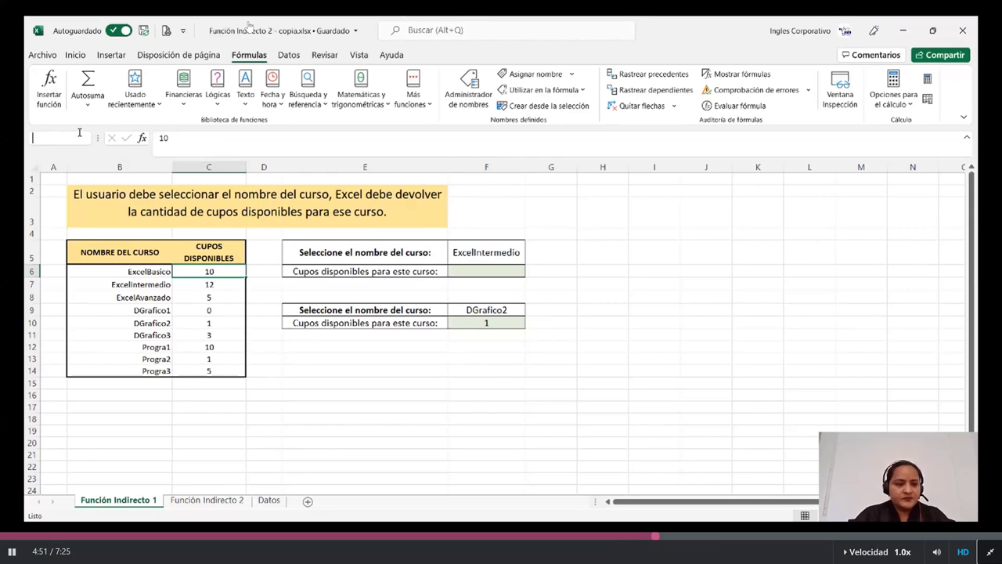
text(Exc)
text(elBas)
text(ic)
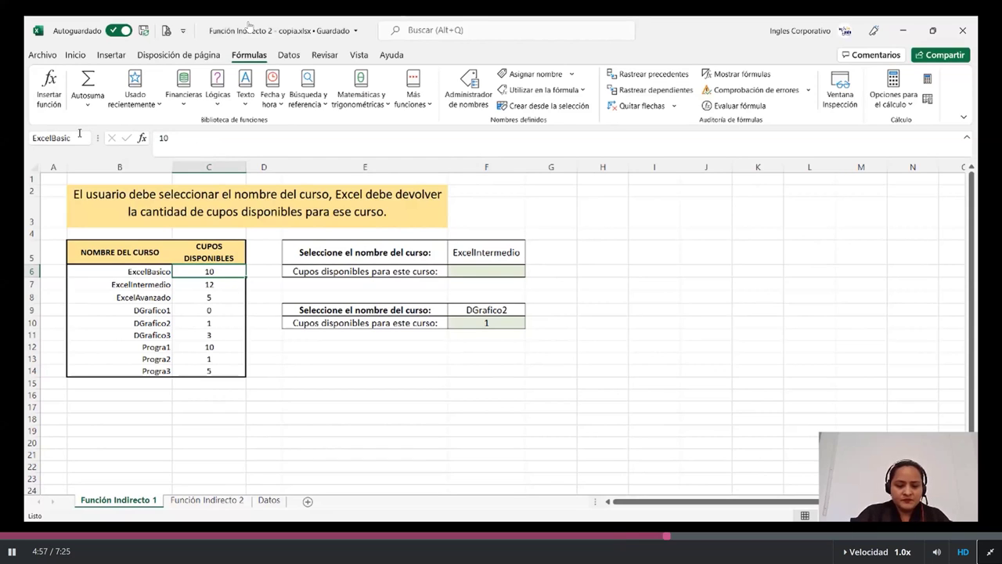
text(o)
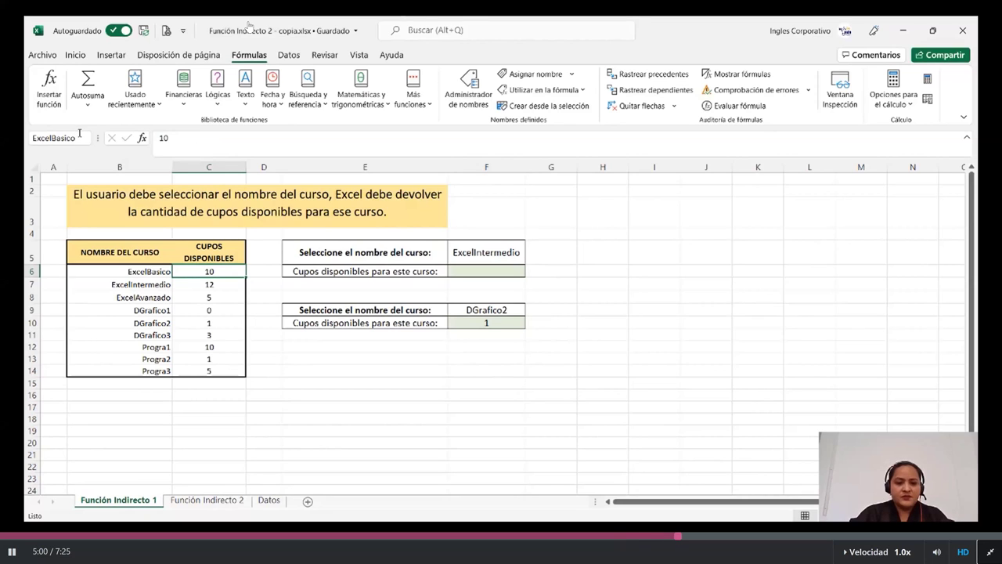
key(Return)
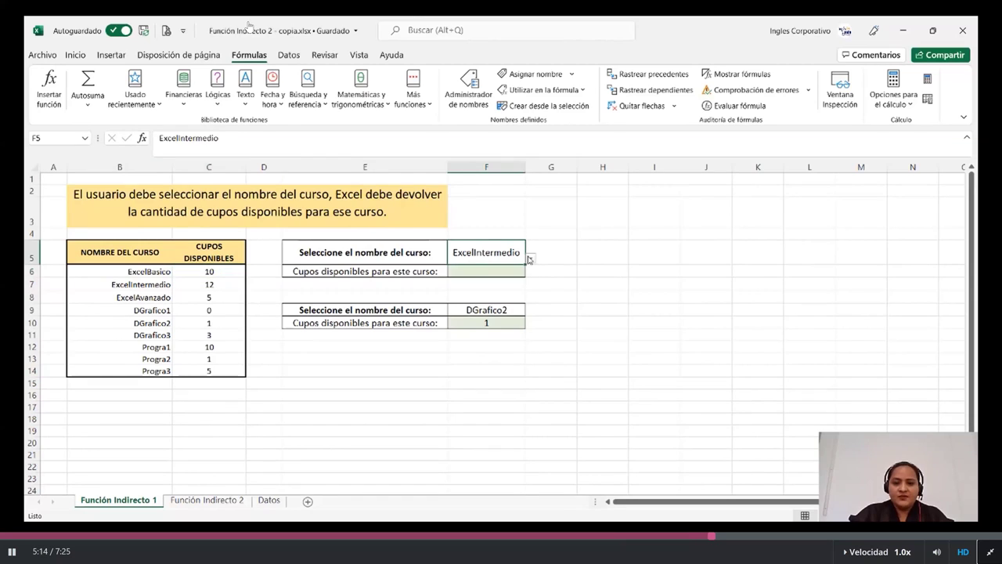
- Choose ExcelBasico from the course list in cell F5
click(530, 259)
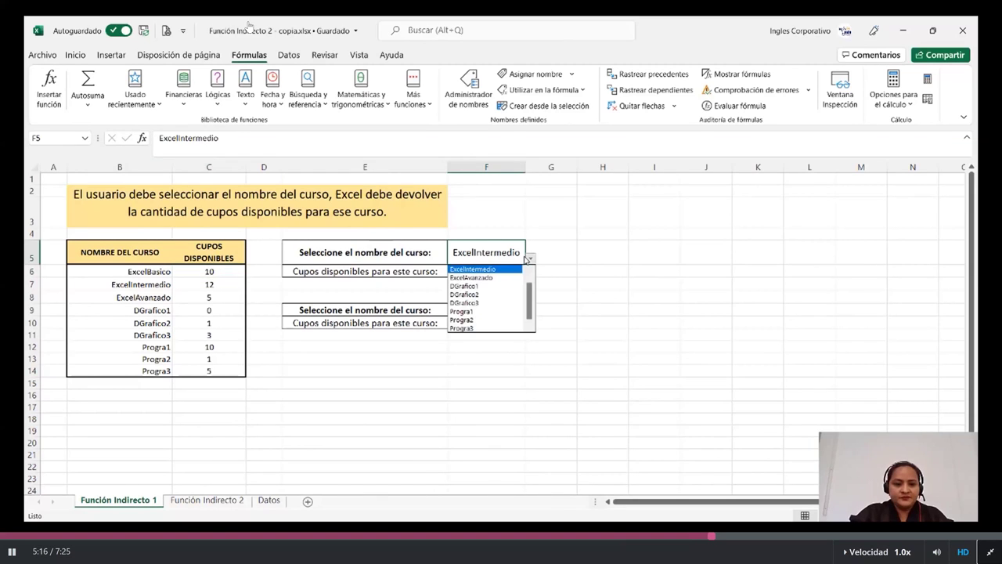
scroll(482, 272, up, 1)
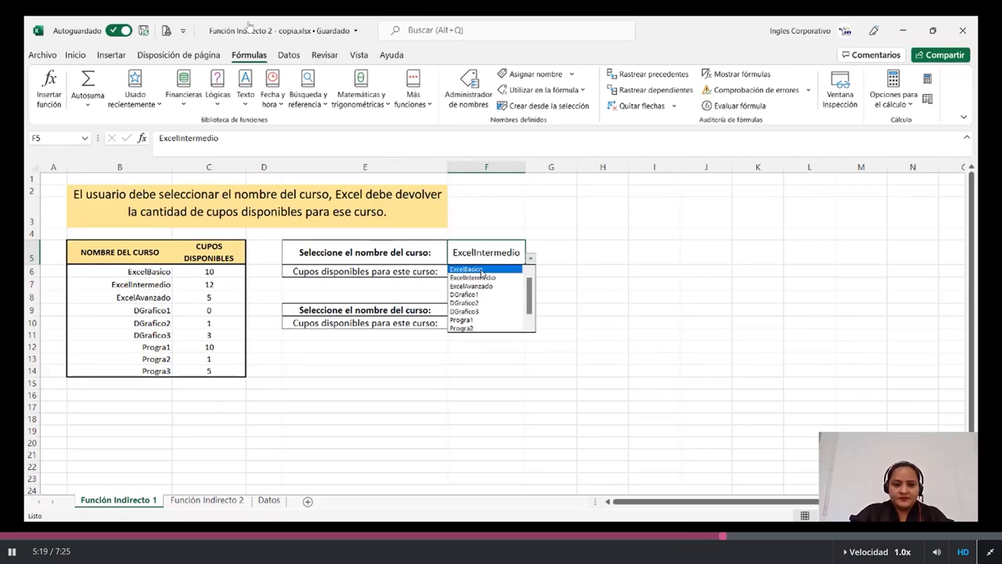
click(482, 270)
key(Return)
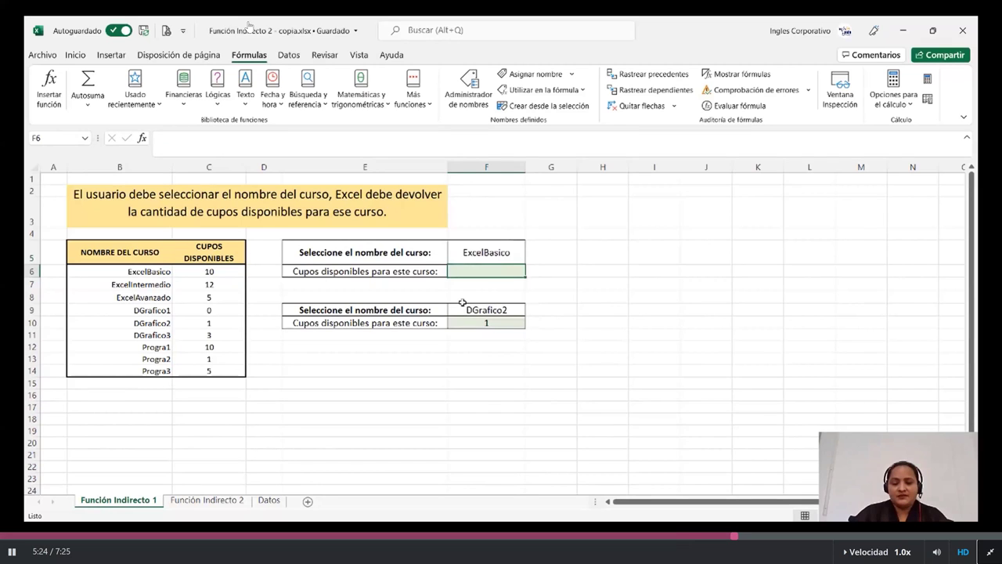
- Enter the formula =INDIRECTO(F5) in F6 to return the seats for the selected course, and check it against F5
text(=in)
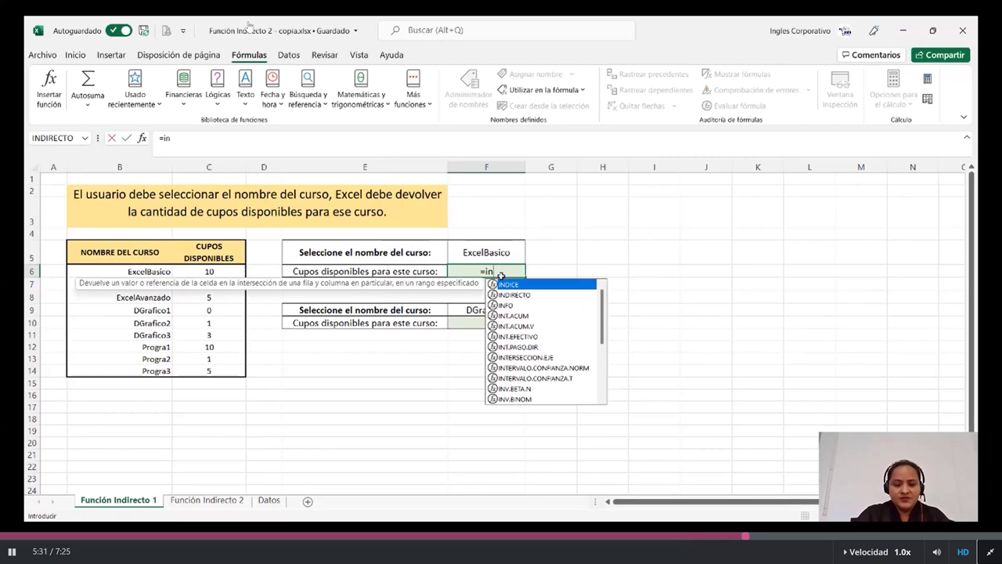
text(dir)
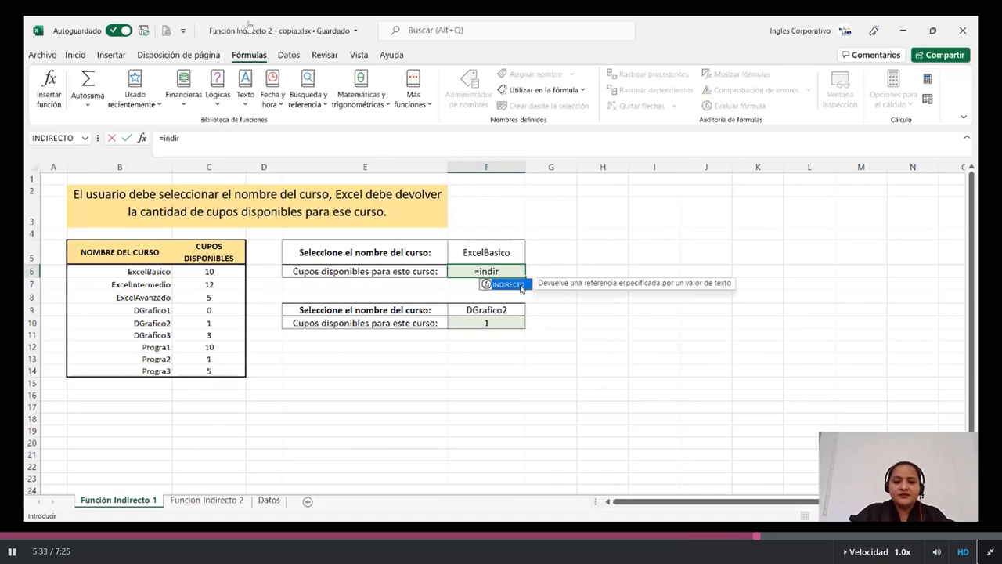
double_click(507, 284)
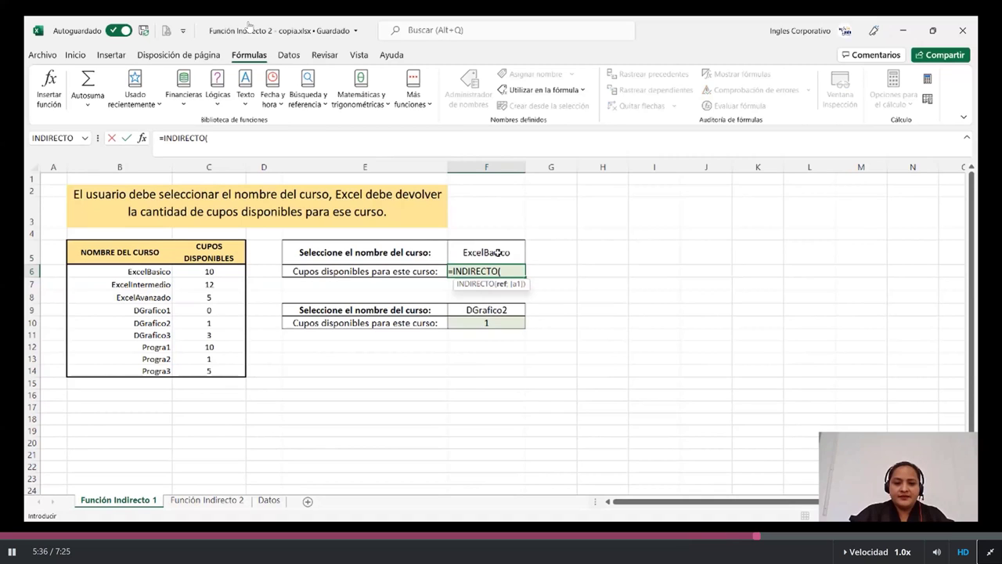
click(498, 253)
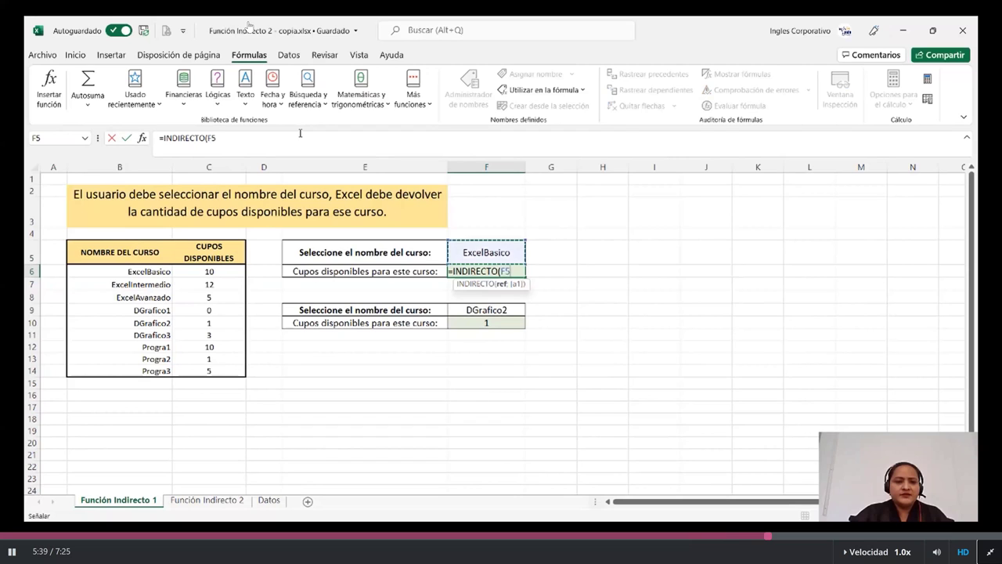
click(300, 133)
text())
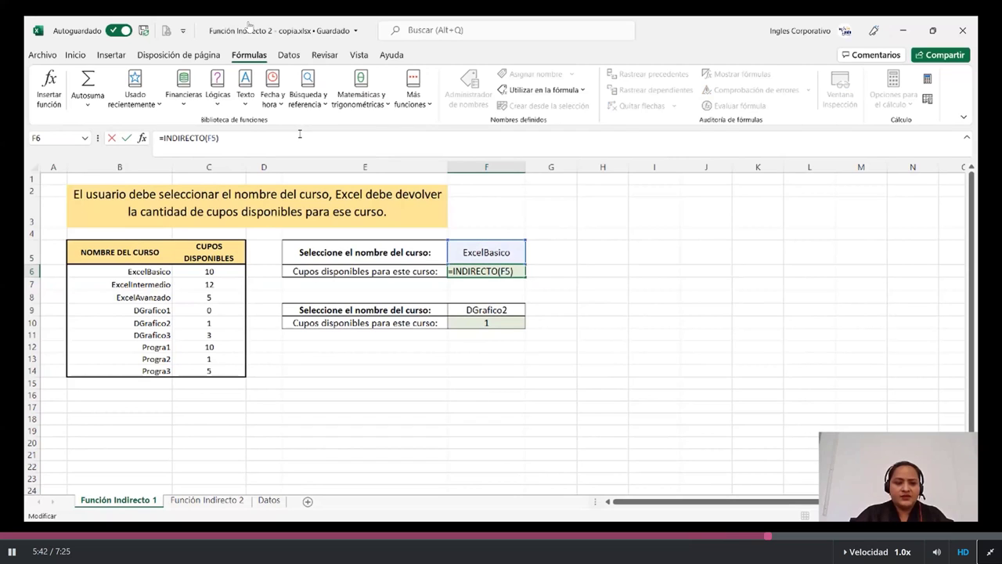
key(Return)
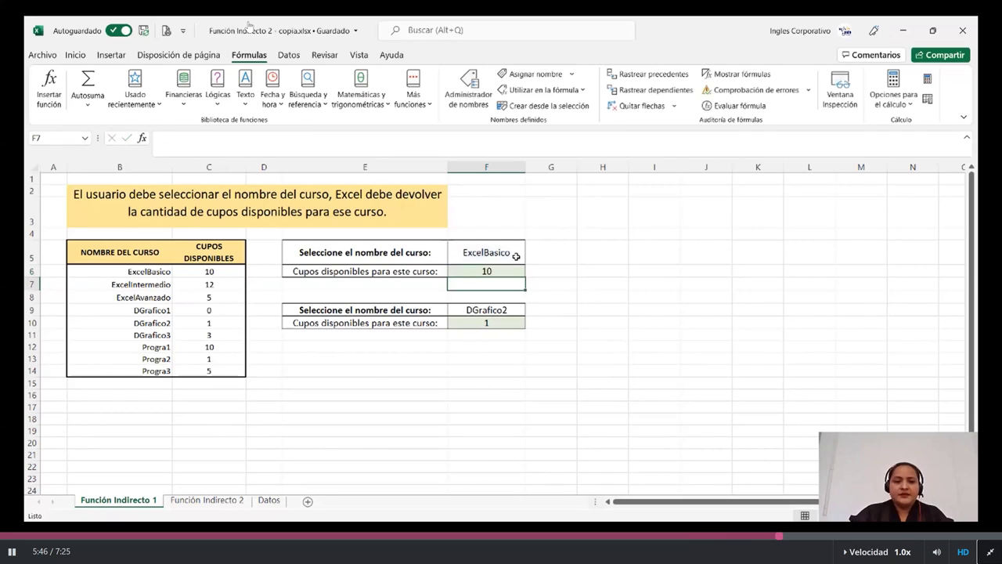
click(516, 256)
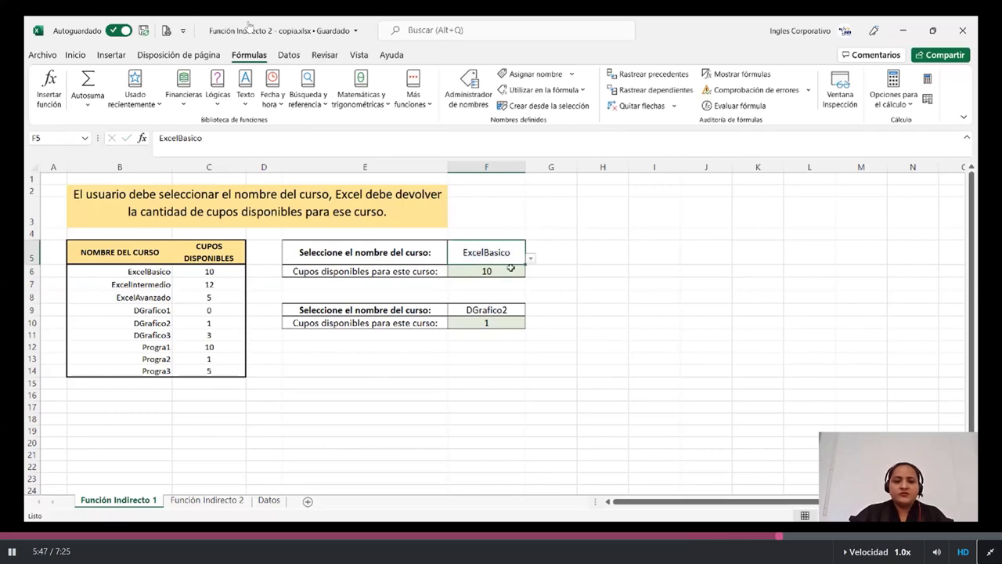
click(516, 272)
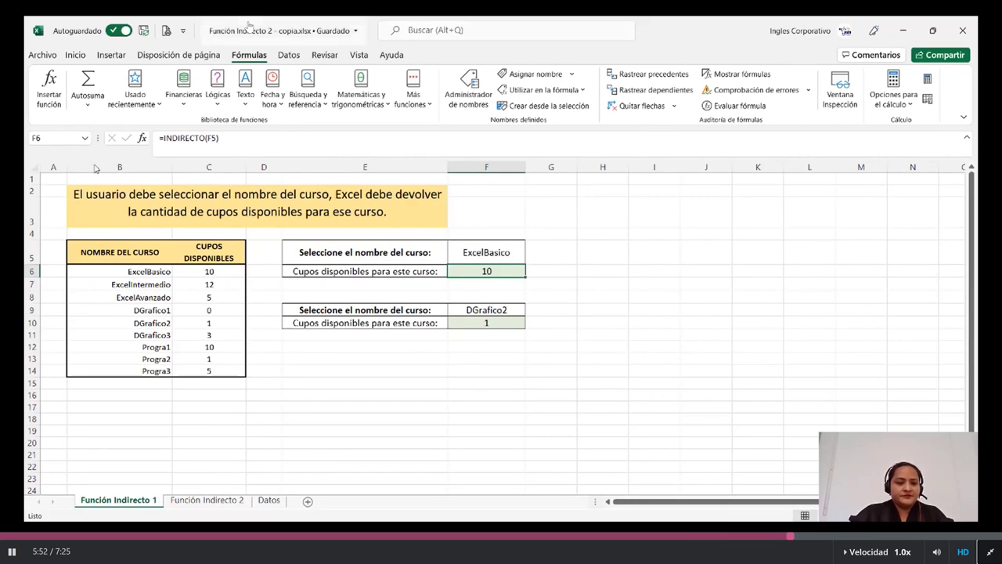
- Define the name ExcelIntermedio so that it refers to cell C7, the available seats of that course
click(161, 285)
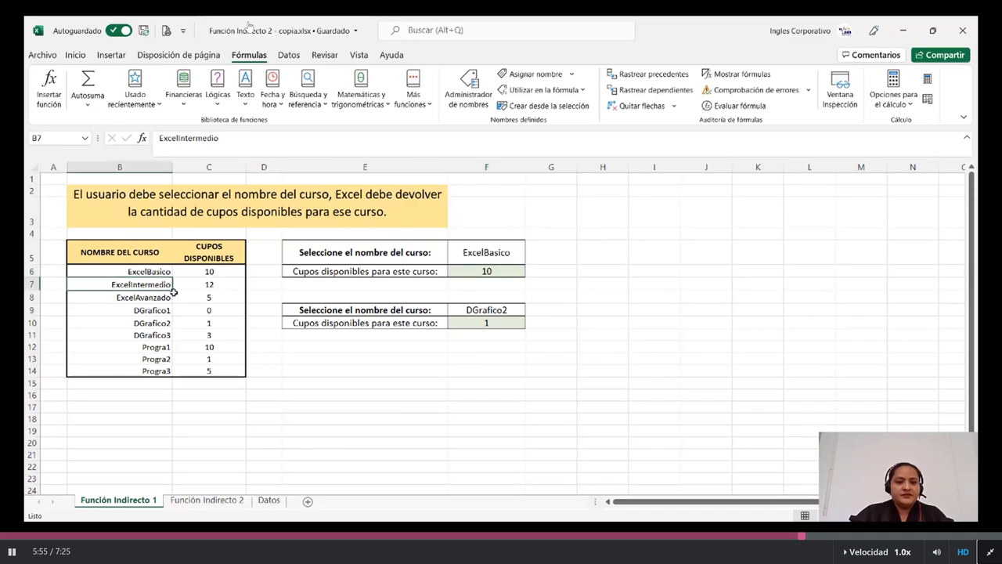
click(528, 75)
click(603, 172)
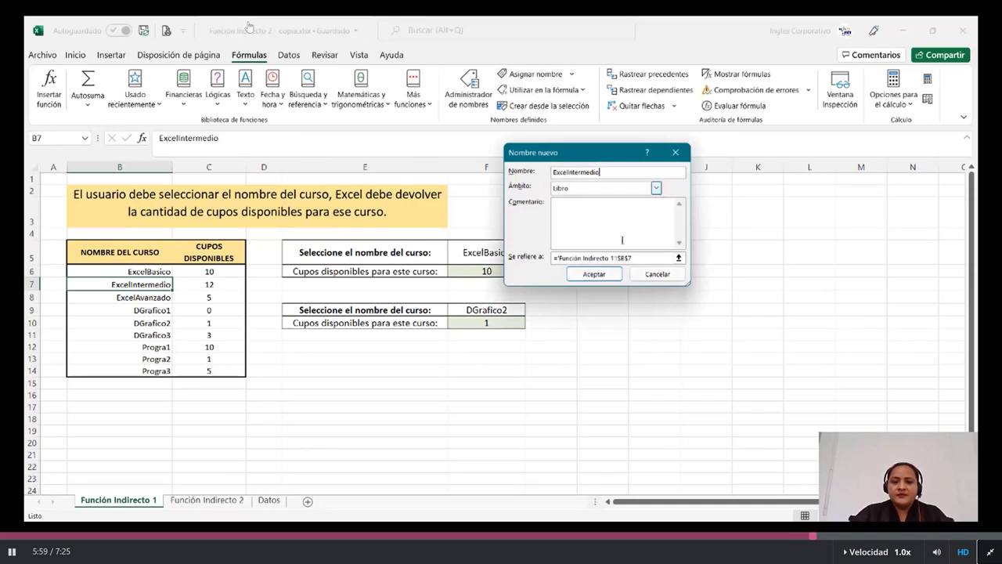
click(681, 260)
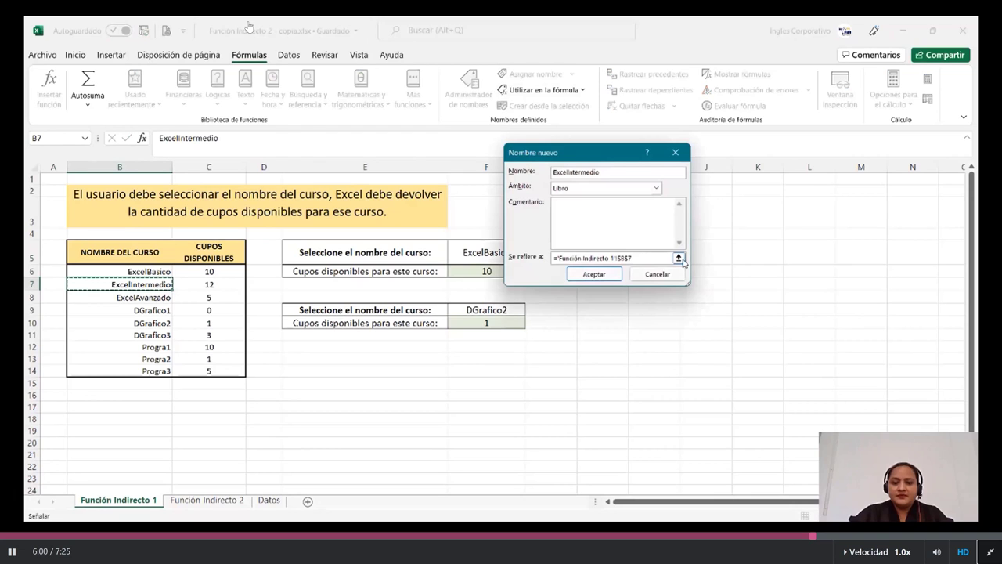
click(197, 282)
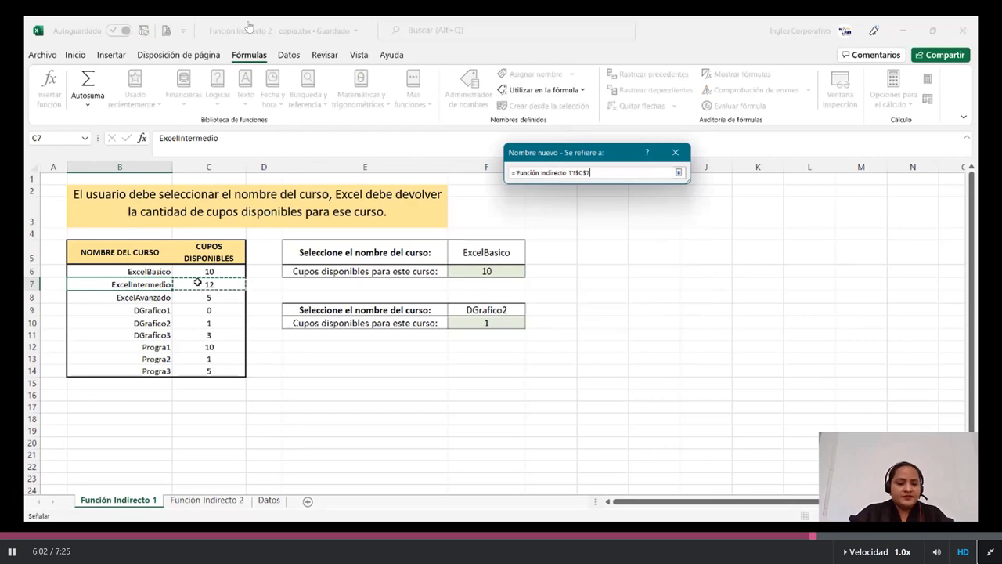
click(678, 172)
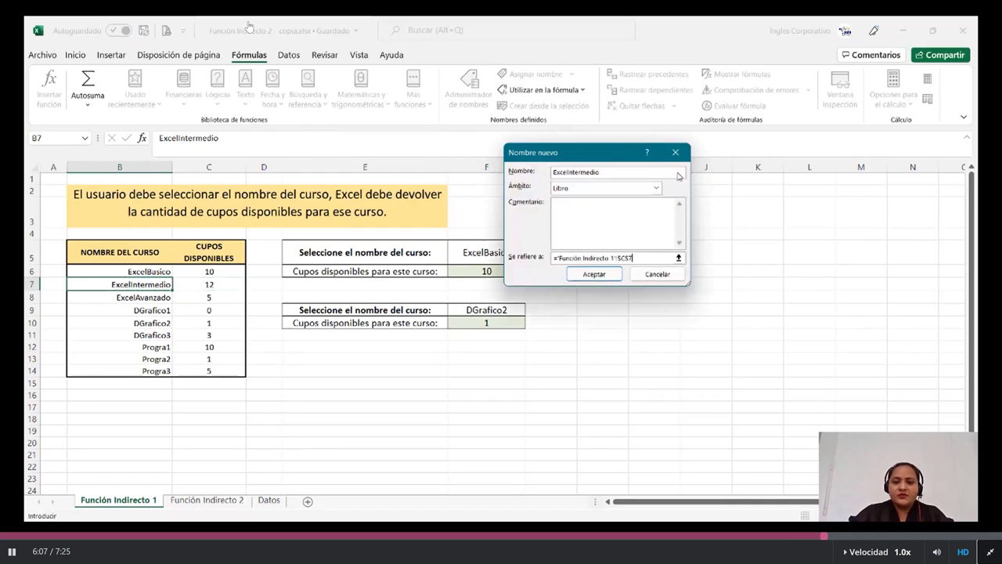
click(593, 274)
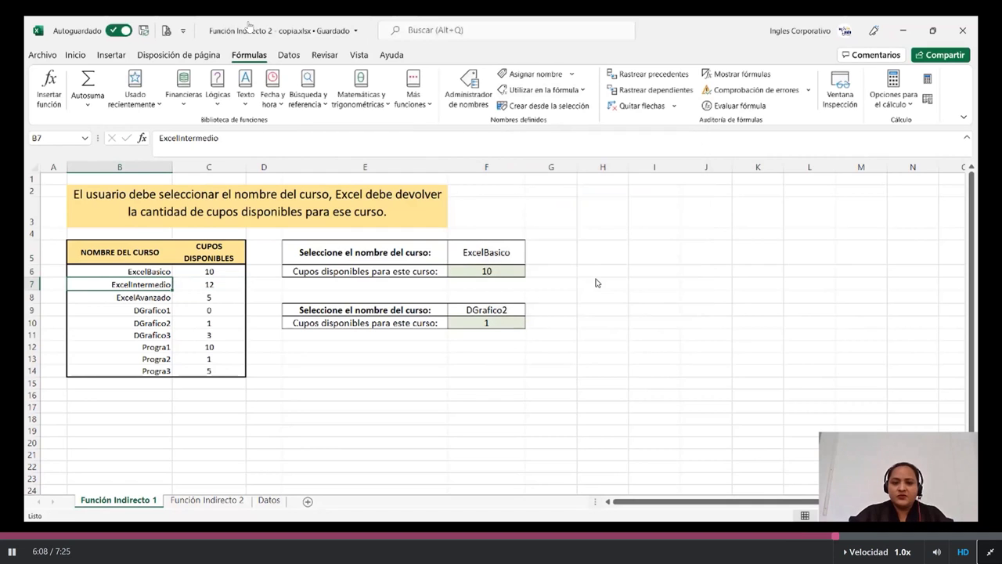
- Choose ExcelIntermedio from the course list in cell F5 to return its available seats
click(509, 255)
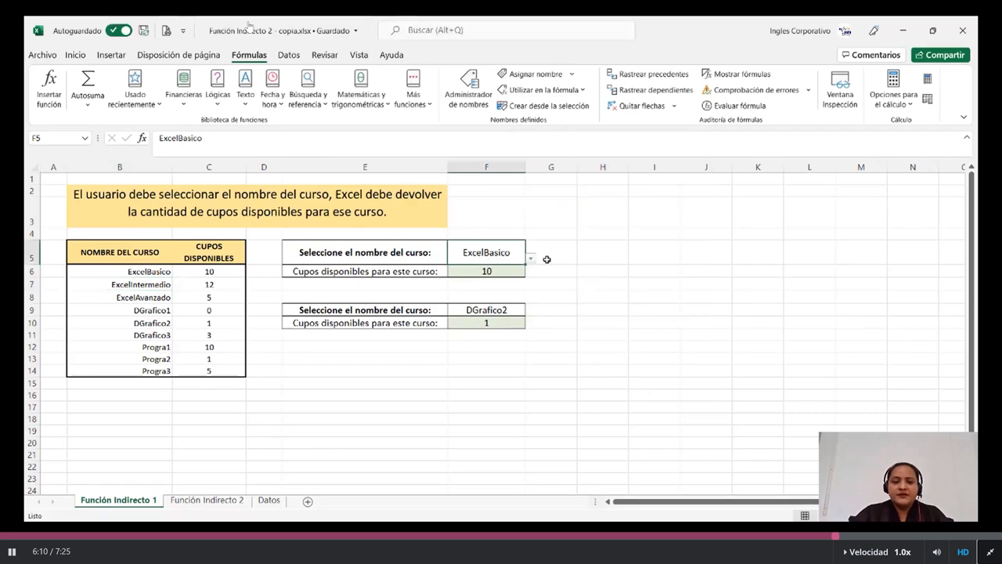
click(531, 258)
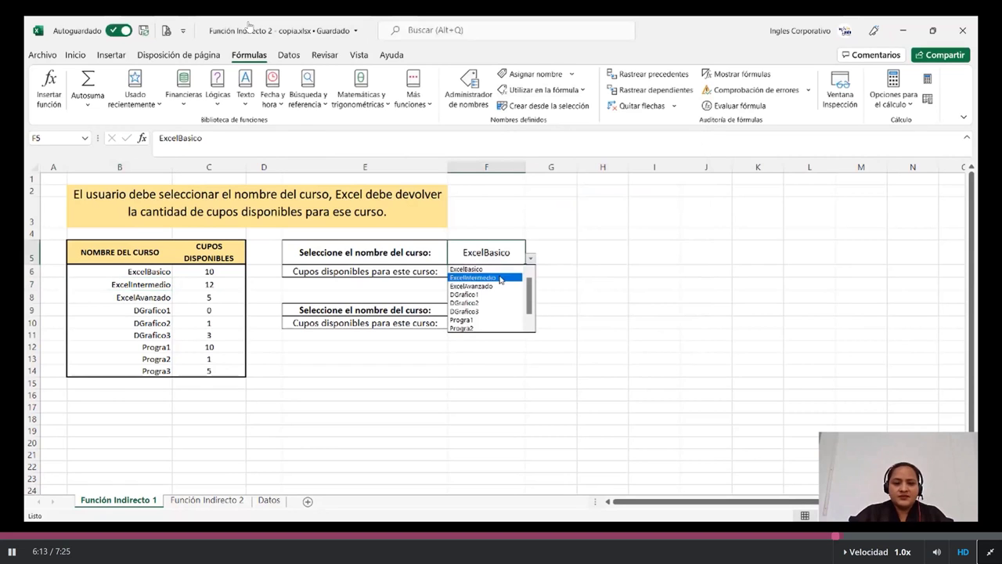
click(501, 278)
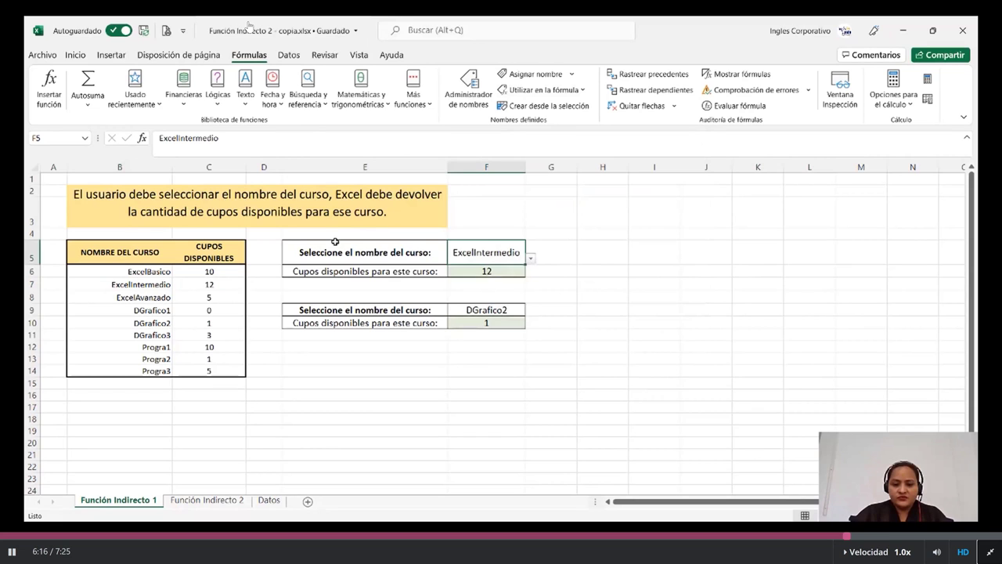
click(405, 378)
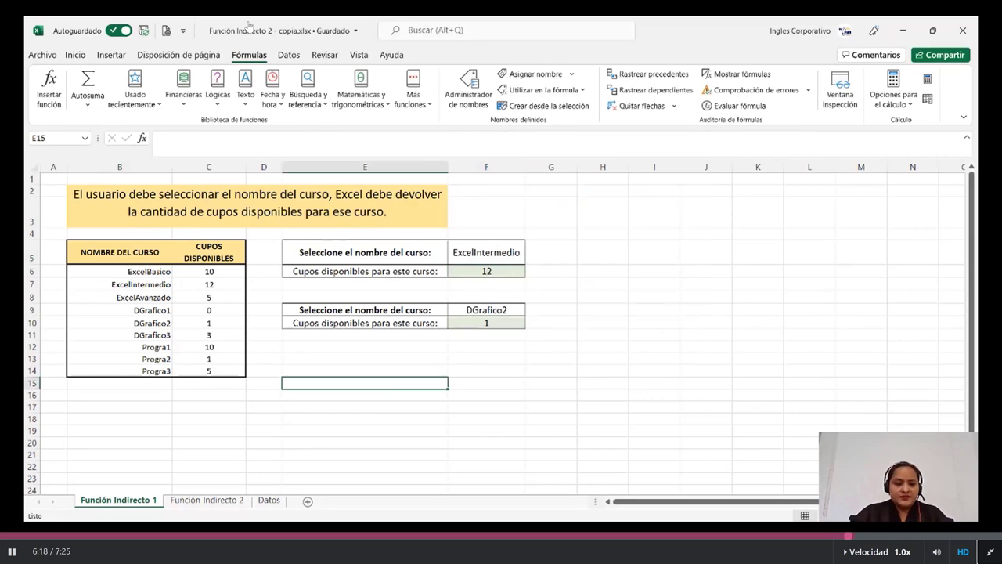
- On the Función Indirecto 2 sheet, choose the product code ARTX7 from the list in cell E6
click(201, 504)
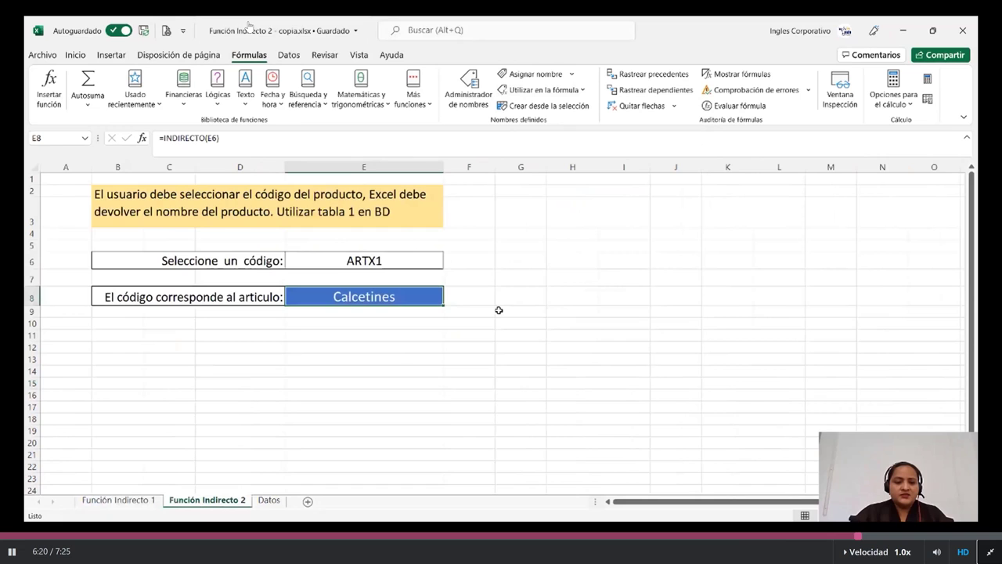
click(413, 257)
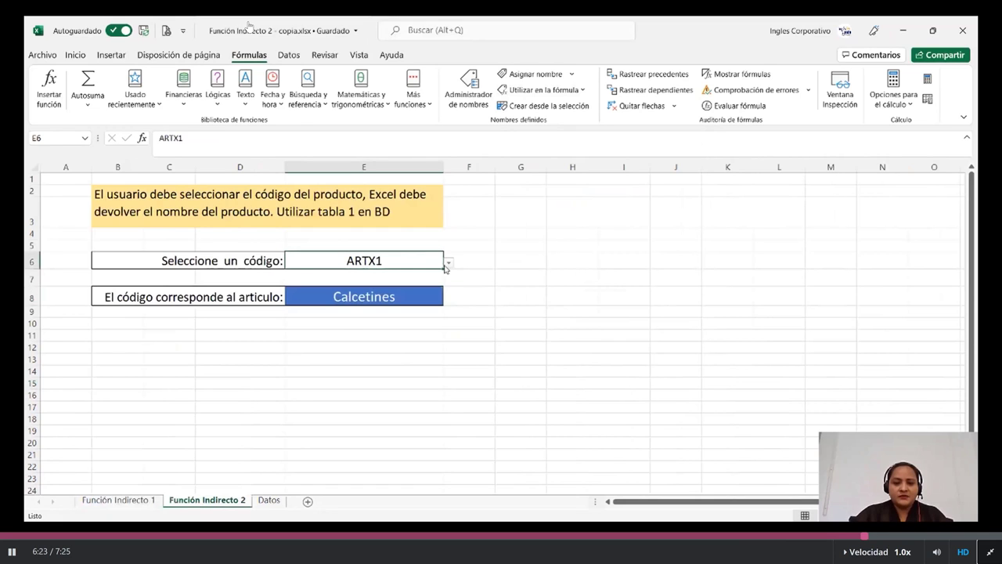
click(446, 264)
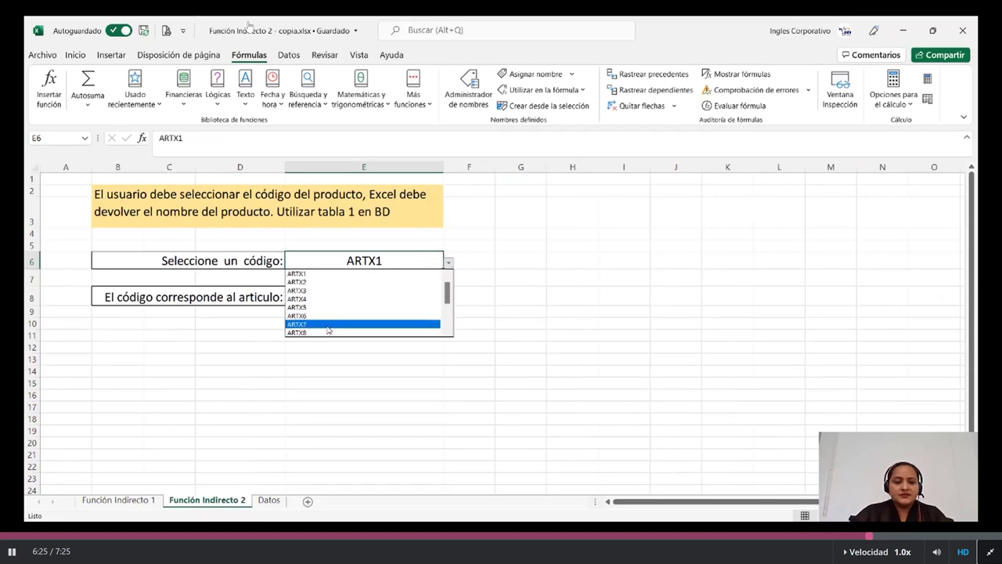
click(328, 324)
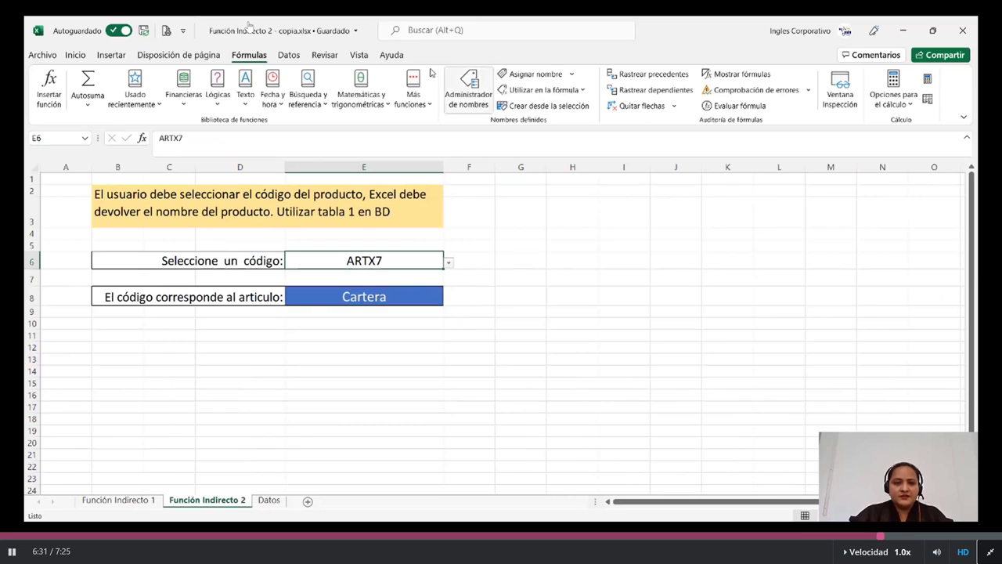
- Examine the data validation settings of cell E6 and the source range that feeds its code list
click(290, 56)
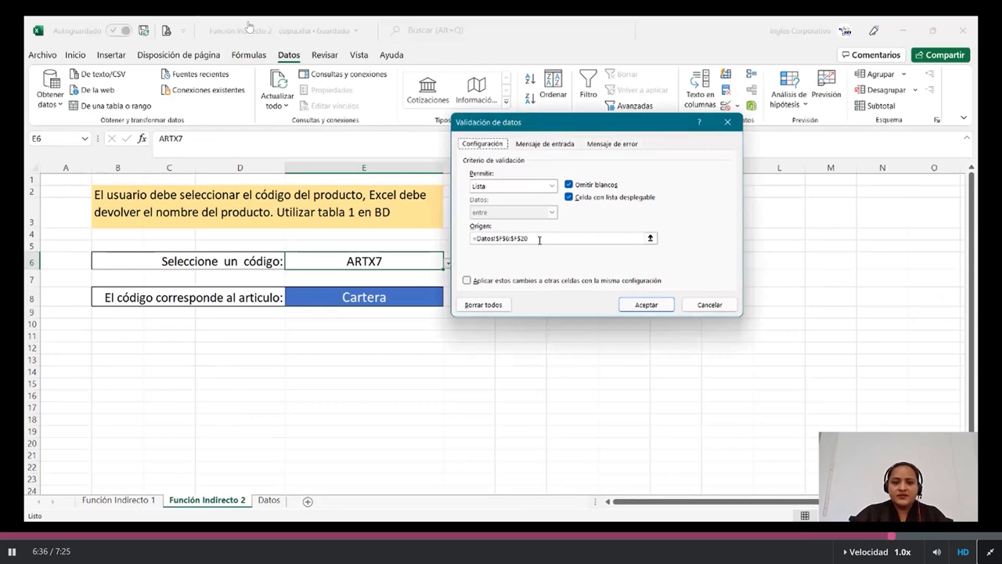
click(552, 234)
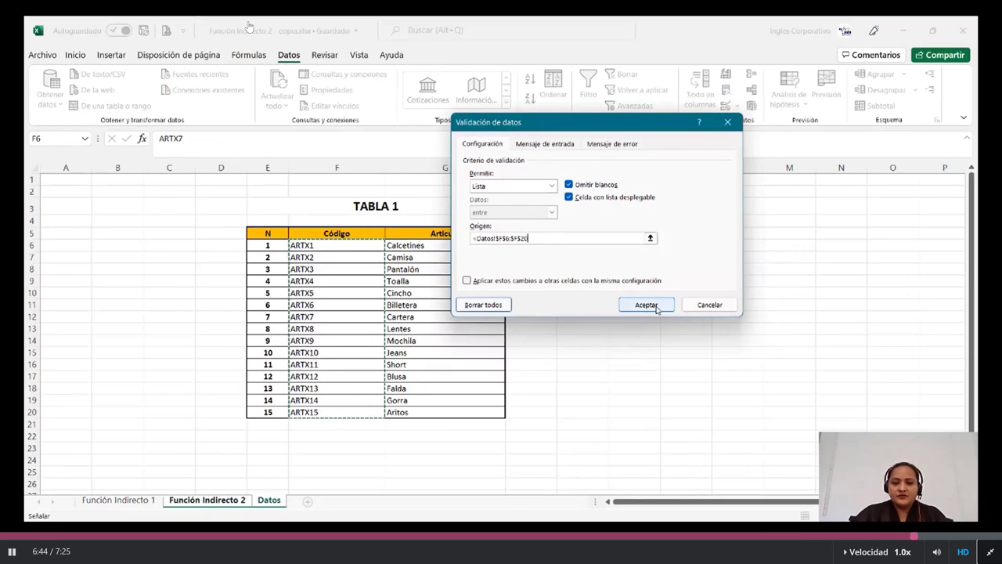
click(646, 305)
- Test the code list in cell E6 by choosing ARTX13 and then ARTX15
click(447, 267)
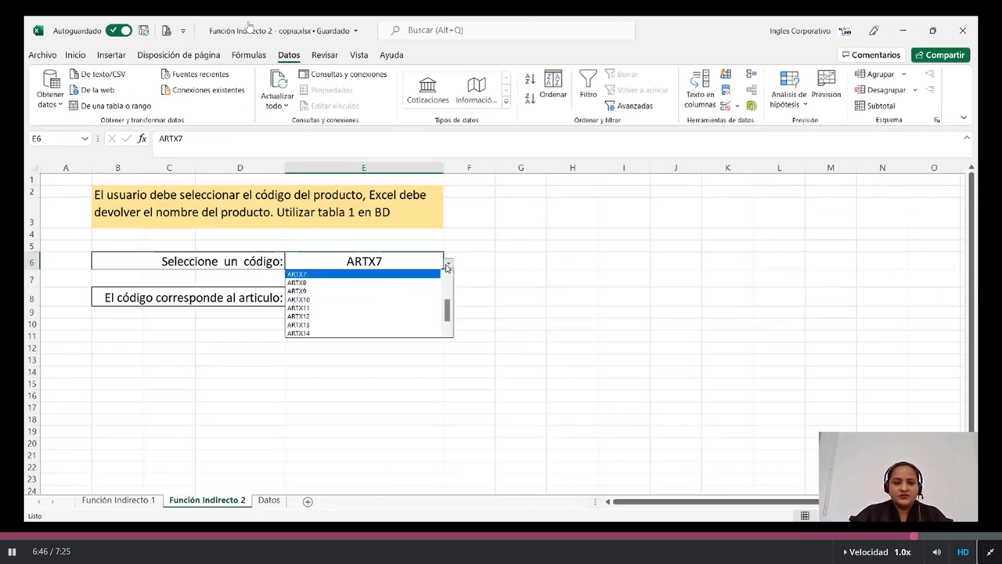
click(364, 273)
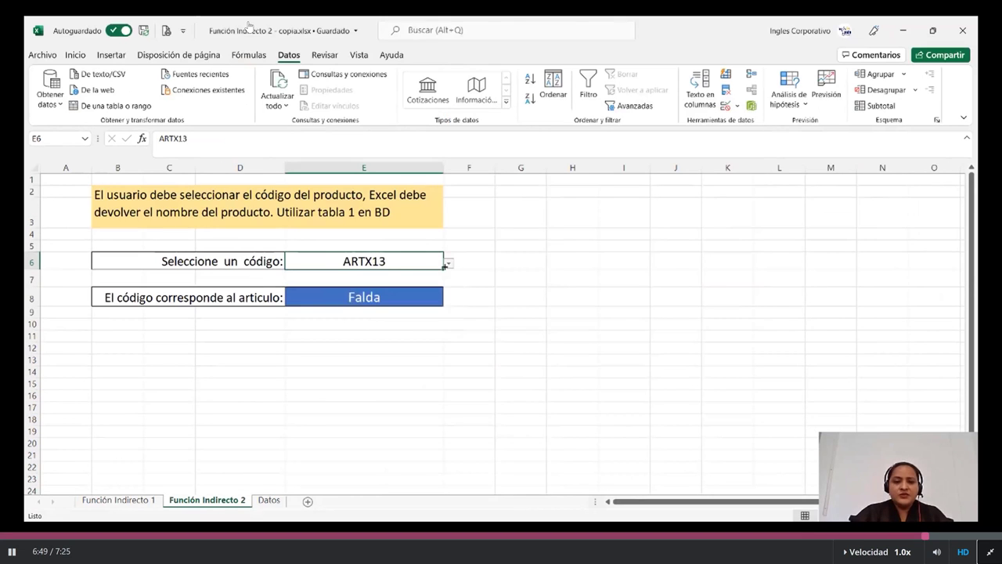
click(447, 263)
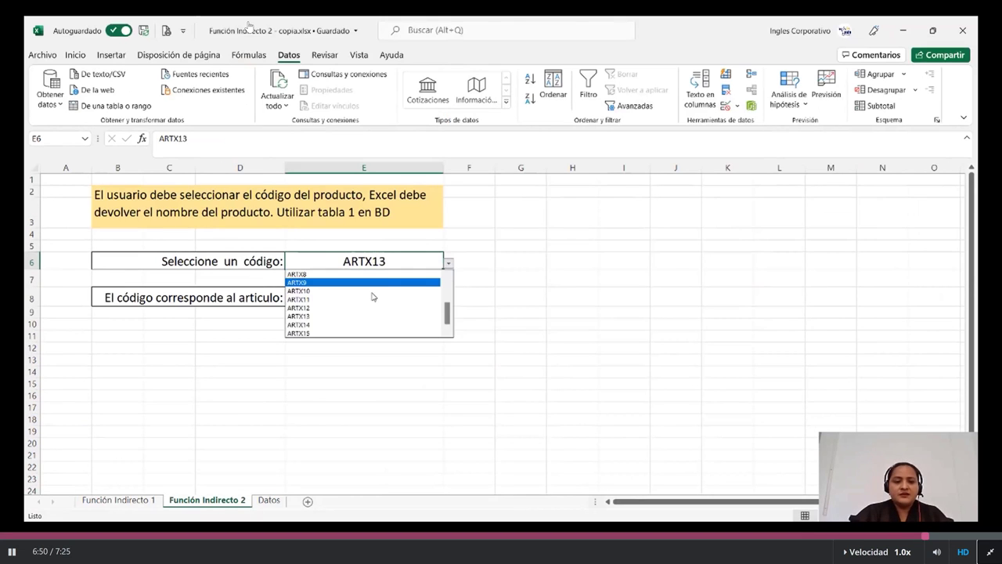
click(367, 333)
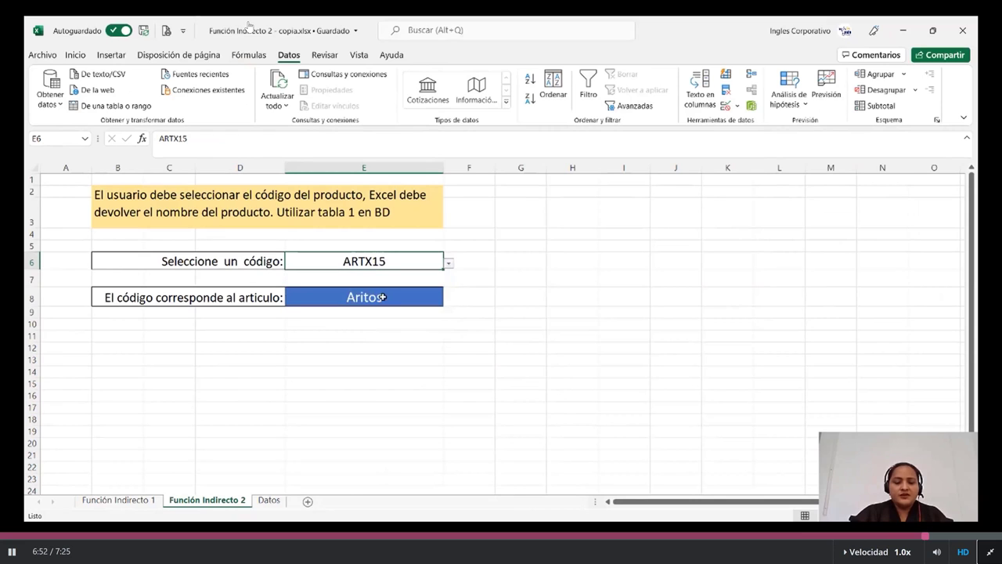
- Examine the formula in cell E8 that returns the article for the selected code
click(373, 292)
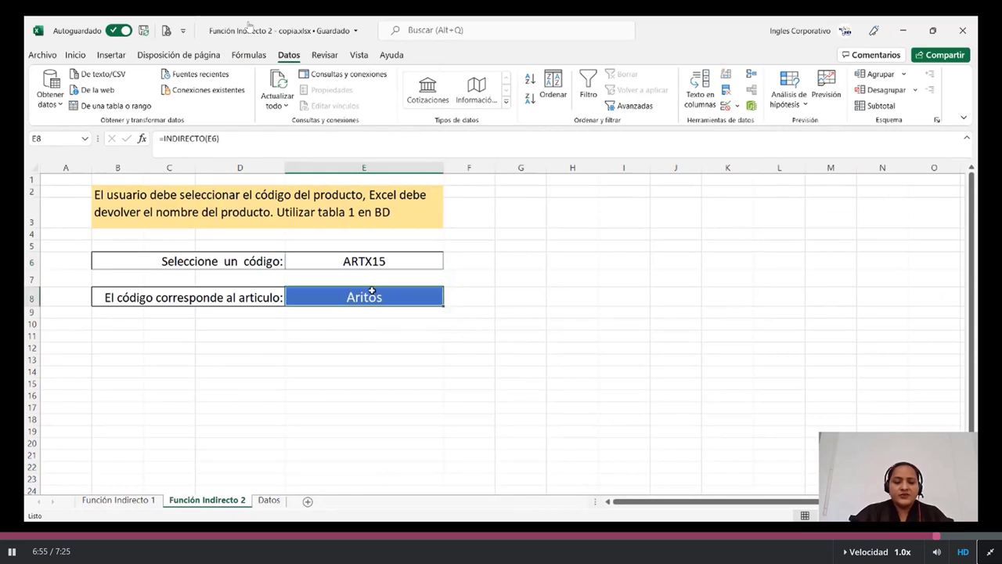
click(317, 142)
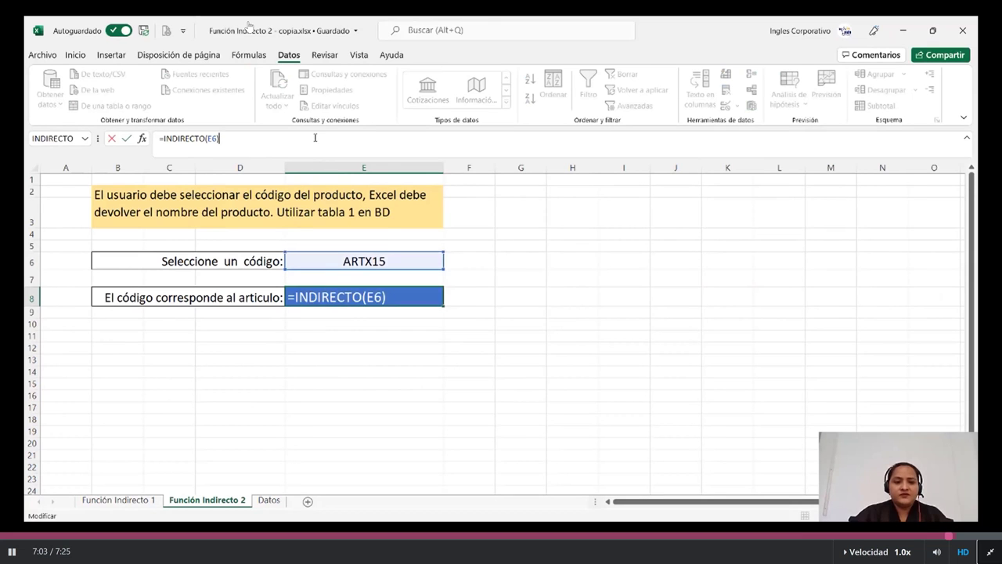
key(Return)
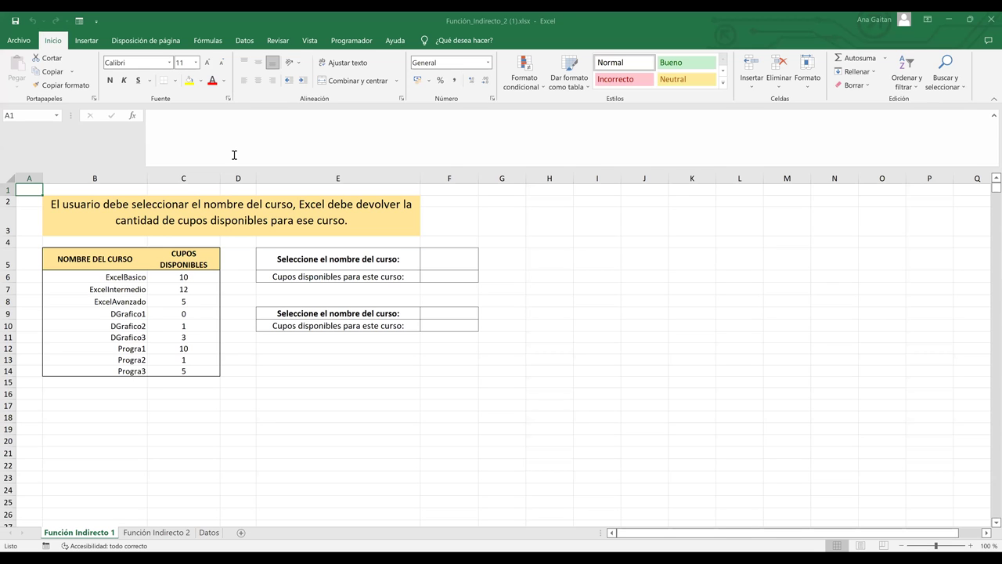
- Look over the blank exercises on the Función Indirecto 1 and Función Indirecto 2 sheets of Función_Indirecto_2 (1).xlsx
click(430, 425)
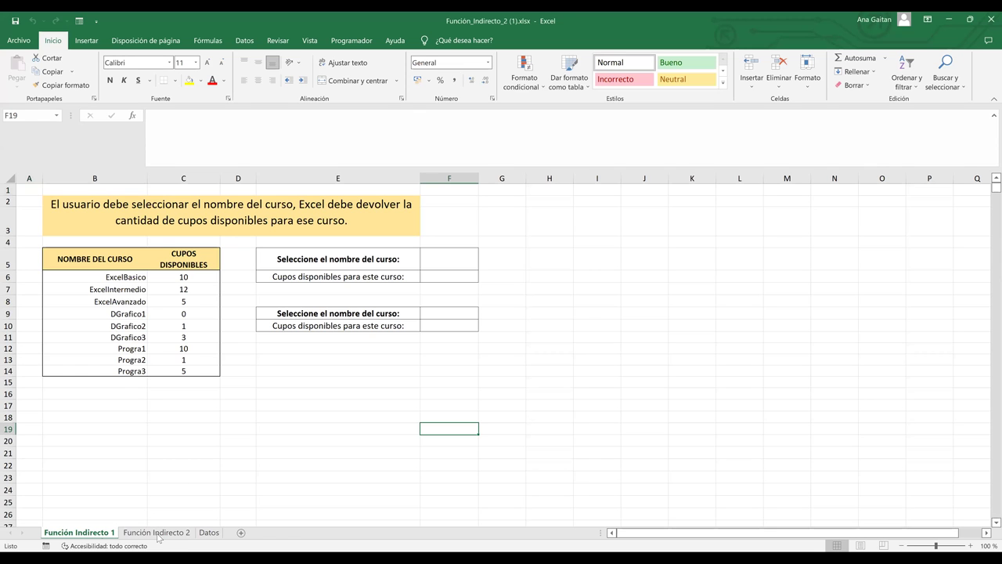
click(191, 536)
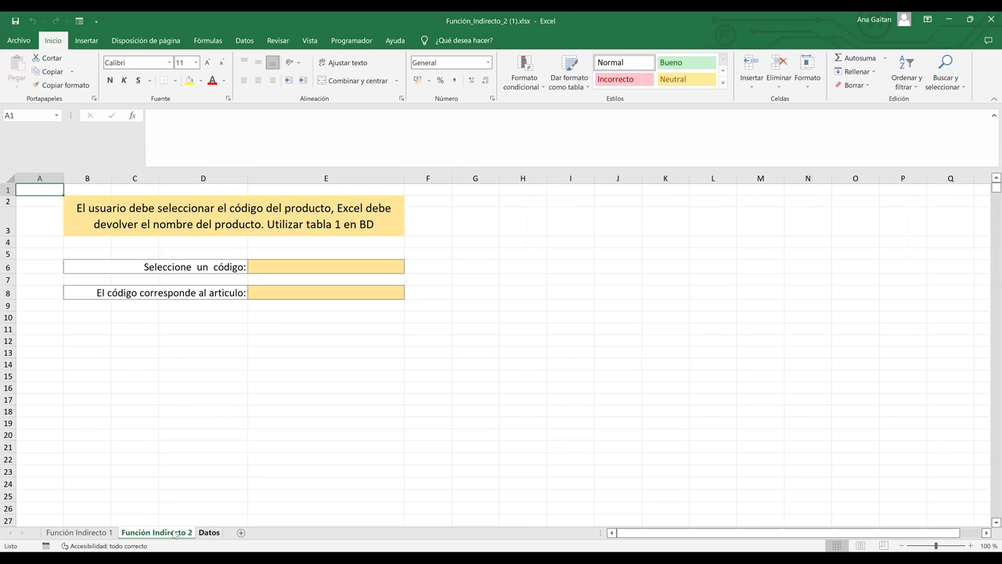
click(101, 536)
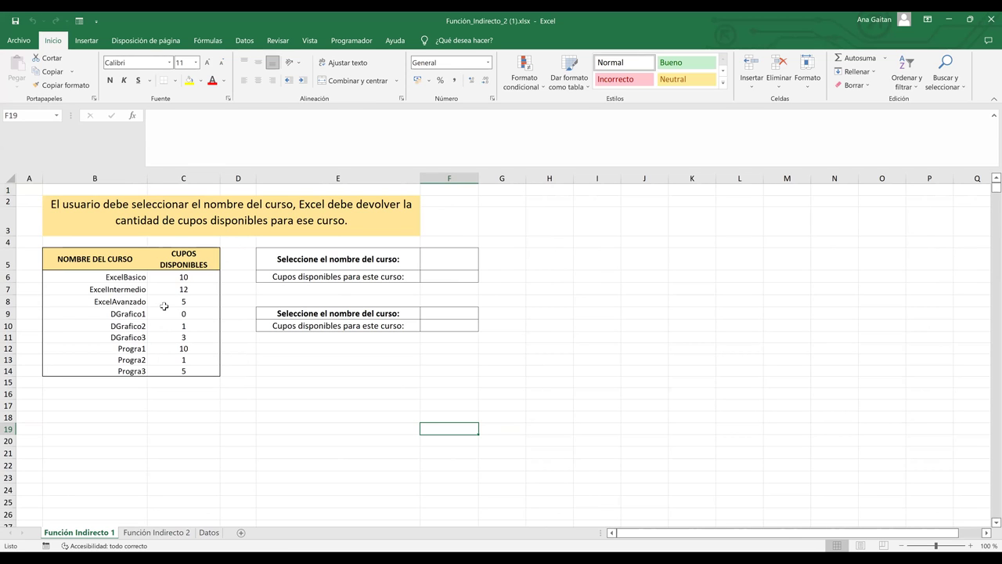
key(Down)
key(Down)
key(Left)
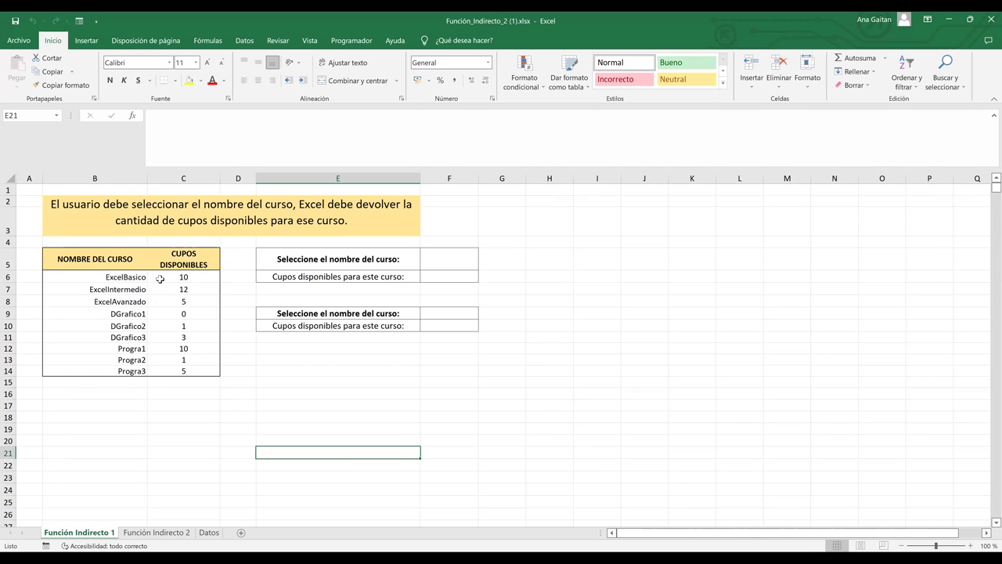
click(201, 277)
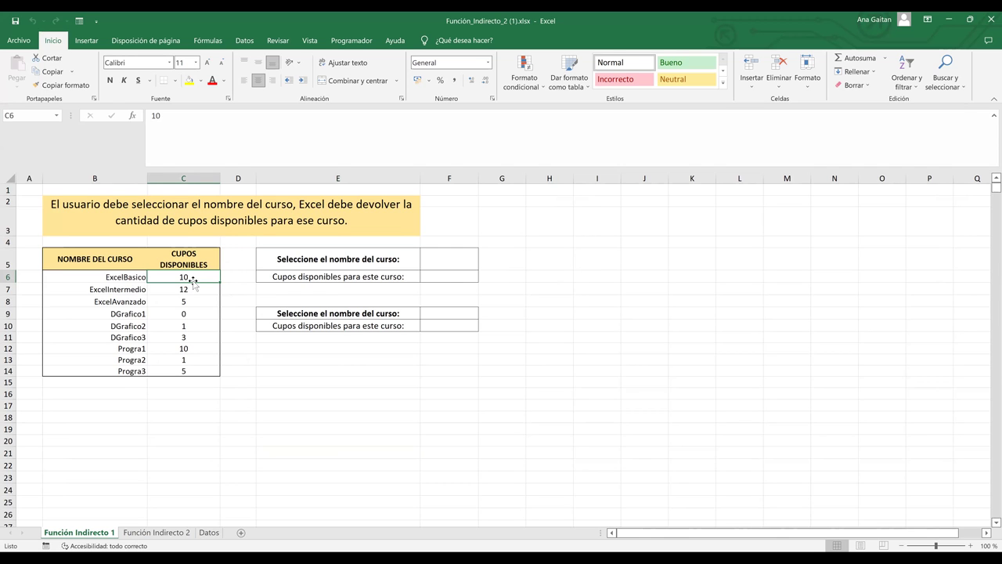
click(208, 40)
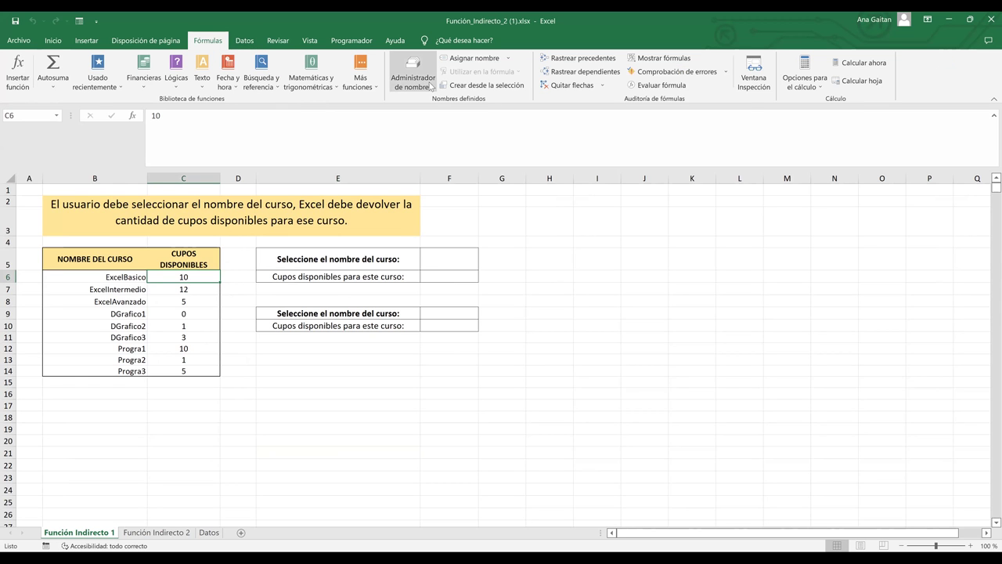
click(497, 60)
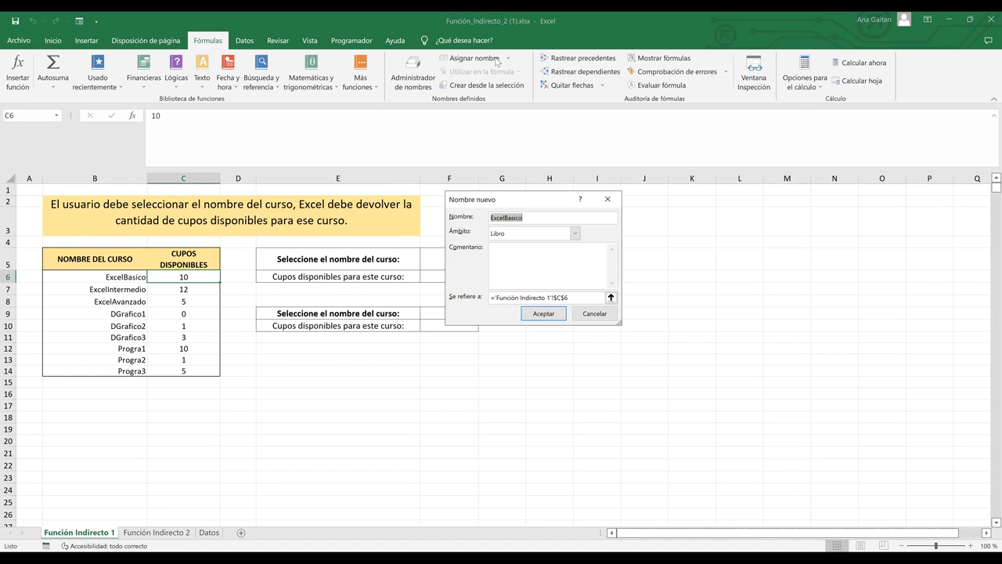
click(594, 315)
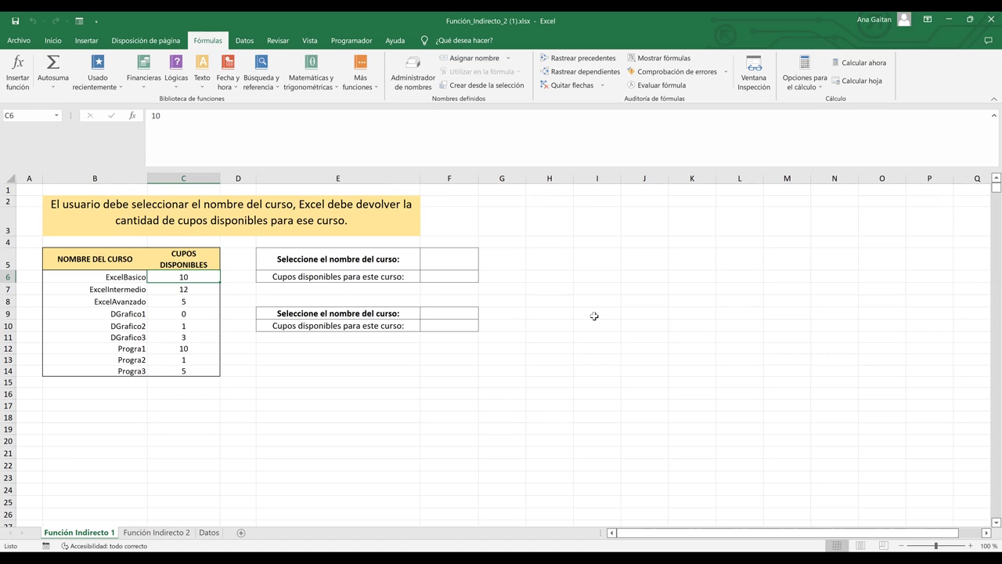
click(151, 300)
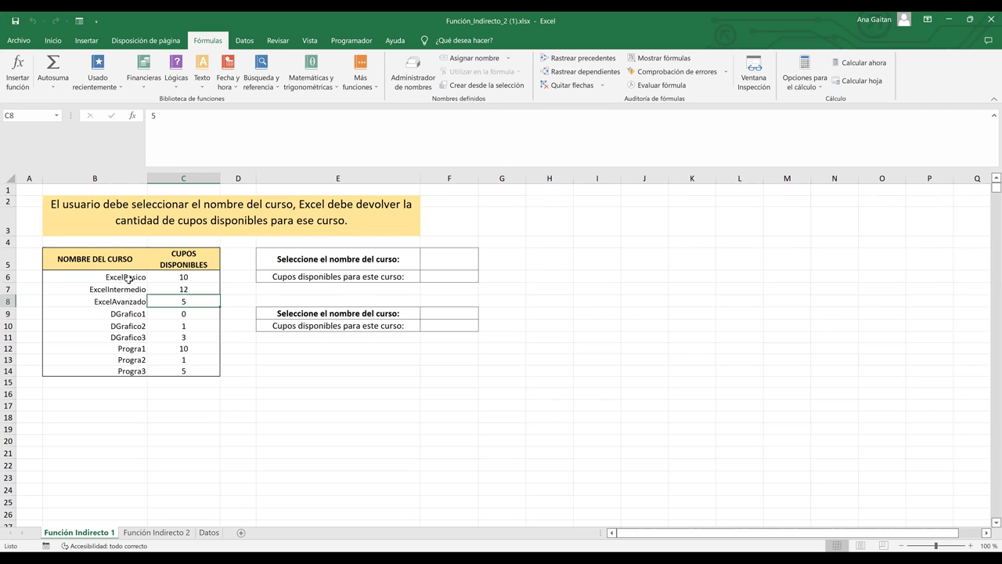
click(127, 278)
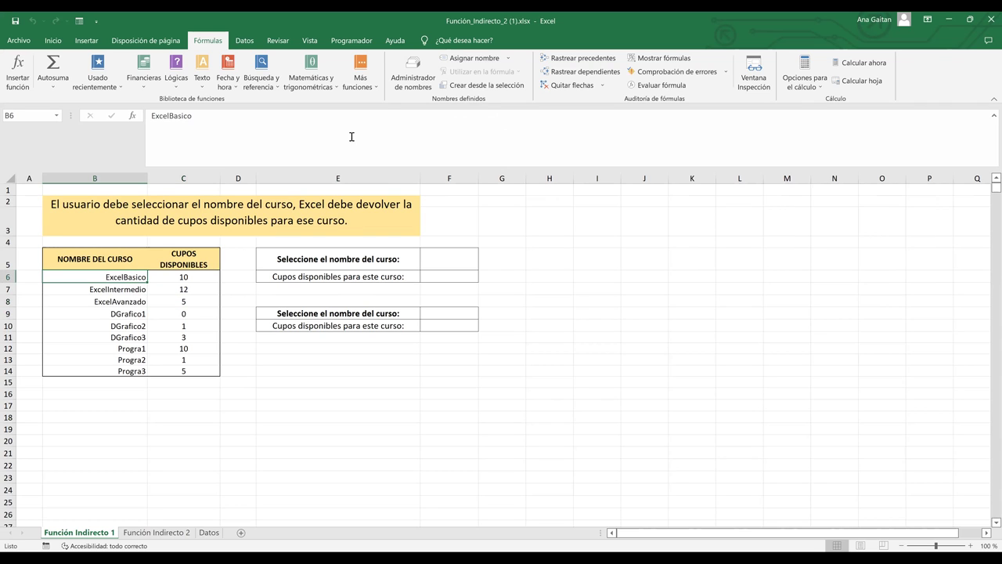
click(473, 59)
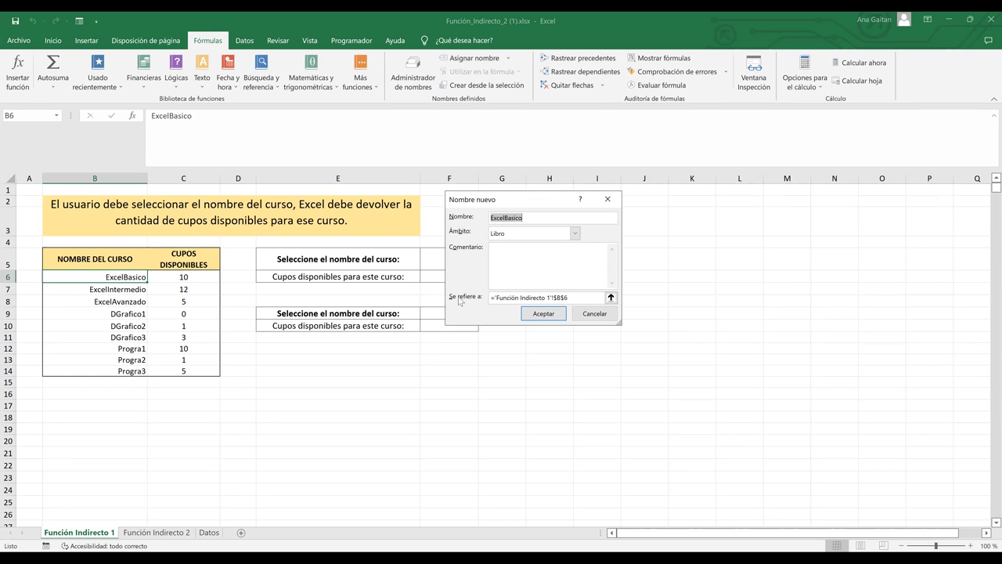
click(574, 298)
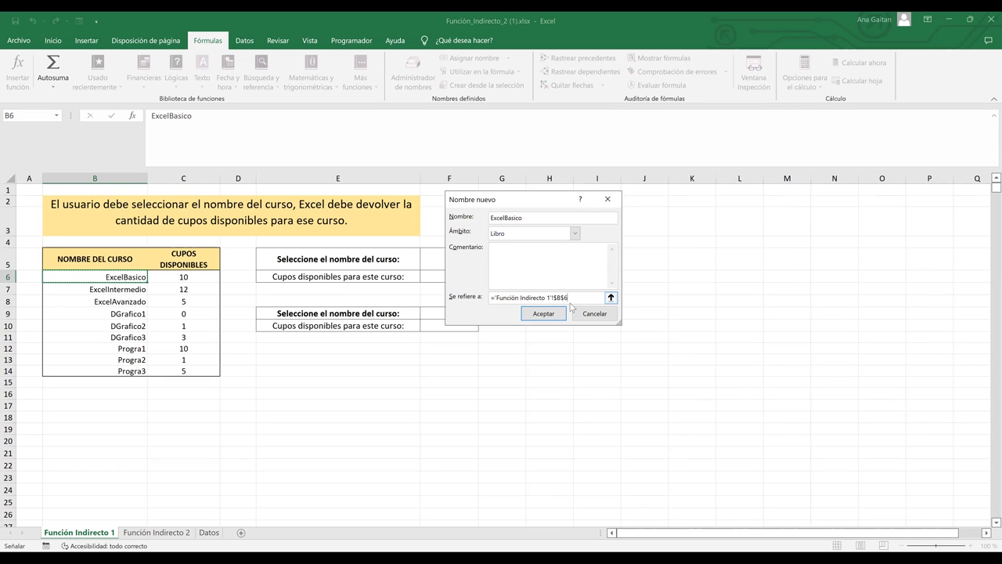
click(185, 274)
click(579, 298)
drag(499, 298, 574, 298)
click(575, 298)
click(196, 277)
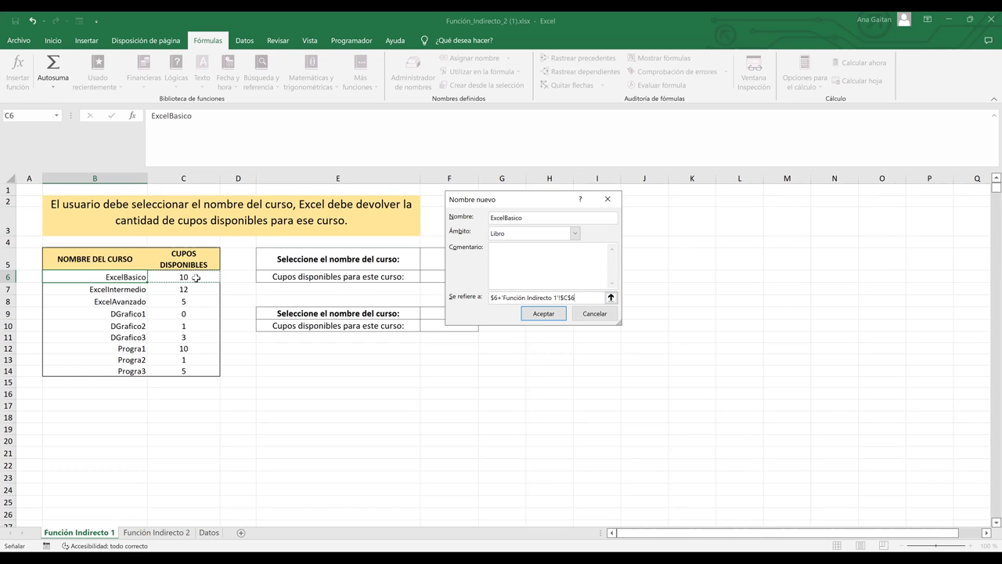
click(594, 316)
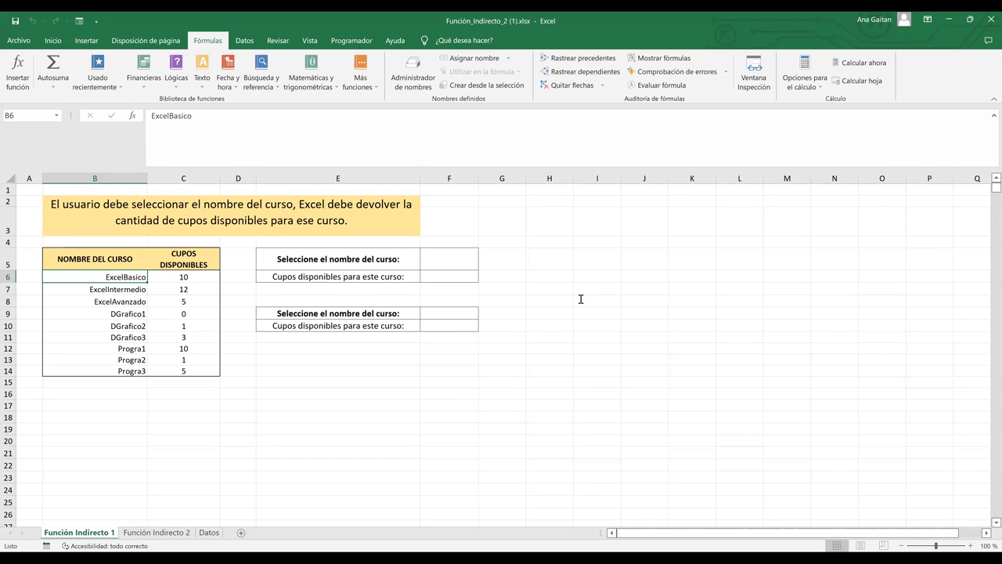
- Define the workbook-level name ExcelBasico so that it refers to the available seats in cell C6 of Función Indirecto 1
key(alt+u)
key(a)
key(n)
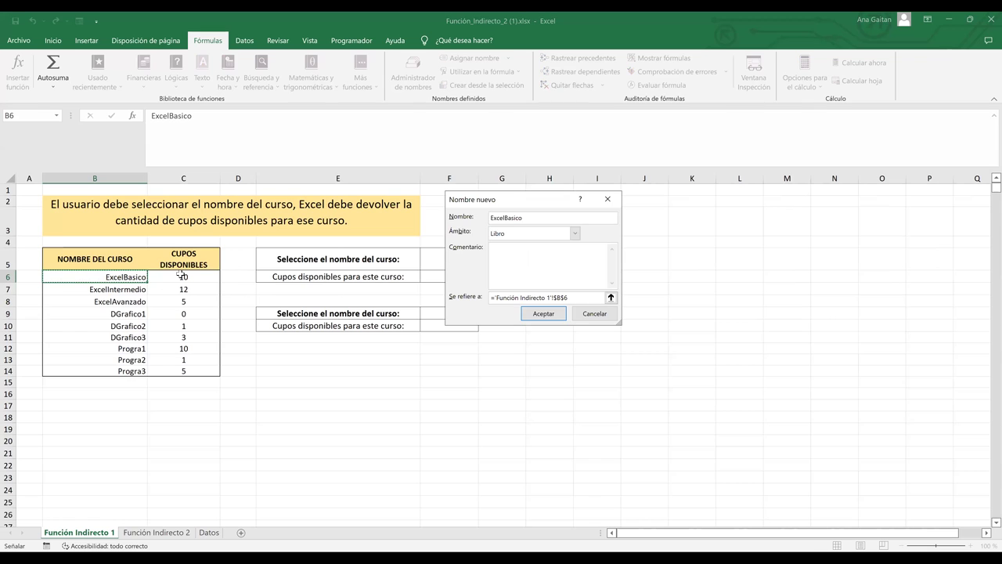
click(181, 276)
key(Return)
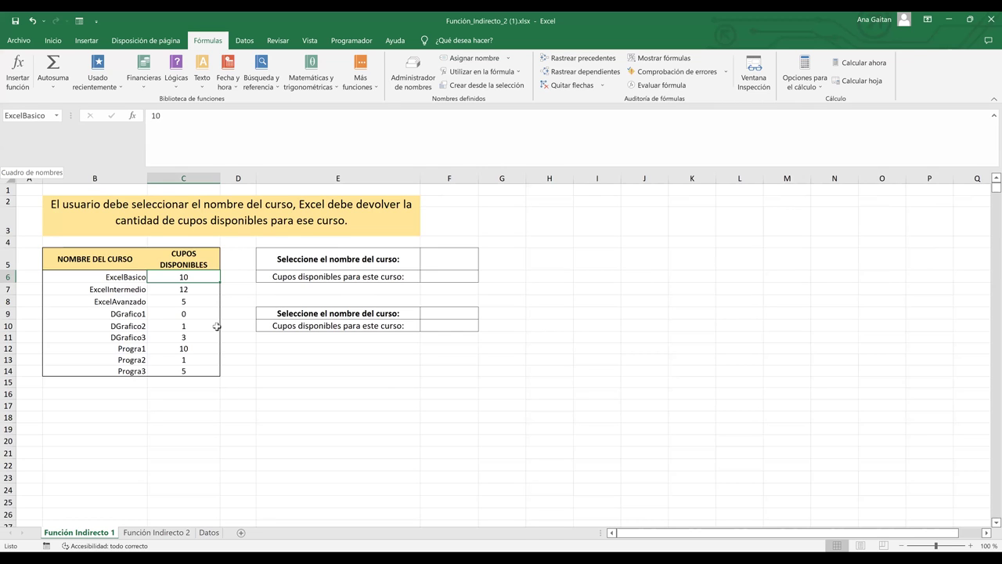
- Assign the name ExcelIntermedio to cell C7, which holds that course's available seats
key(Down)
key(Down)
key(Down)
key(Down)
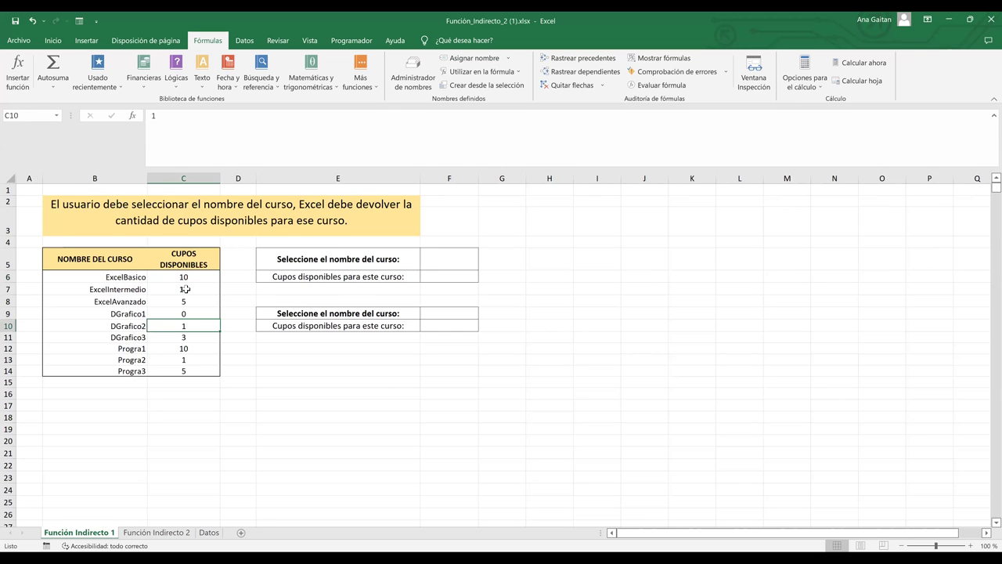
click(186, 289)
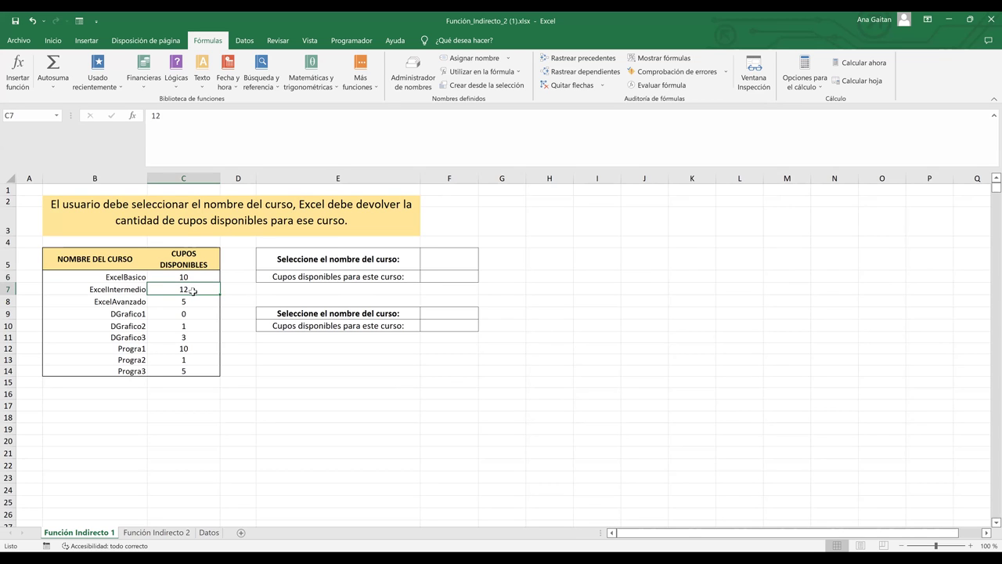
click(34, 117)
text(Excel)
text(Int)
text(ermedi)
text(o)
key(Return)
- Define the name ExcelAvanzado for cell C8 with workbook scope
key(Down)
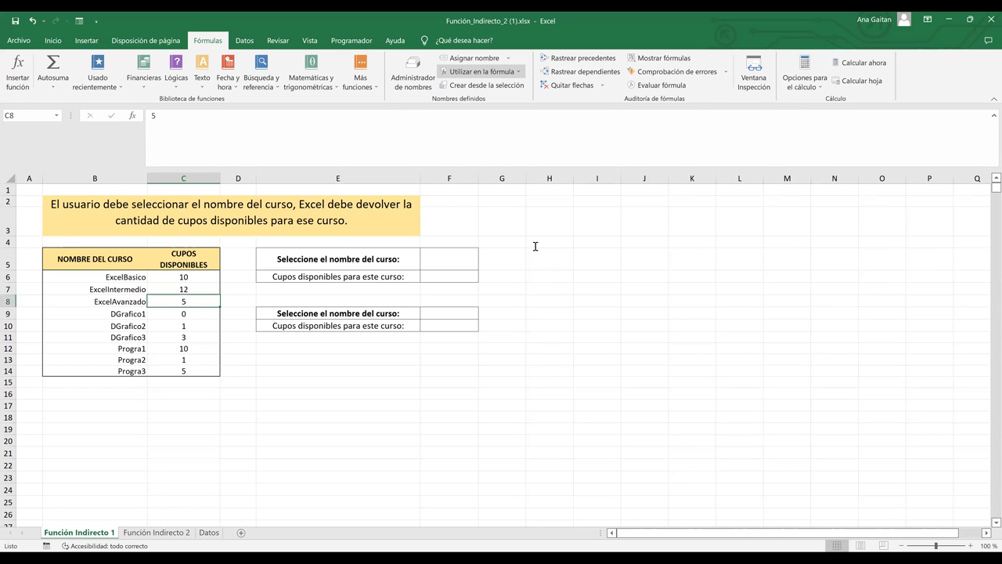
key(alt+m)
key(m)
key(d)
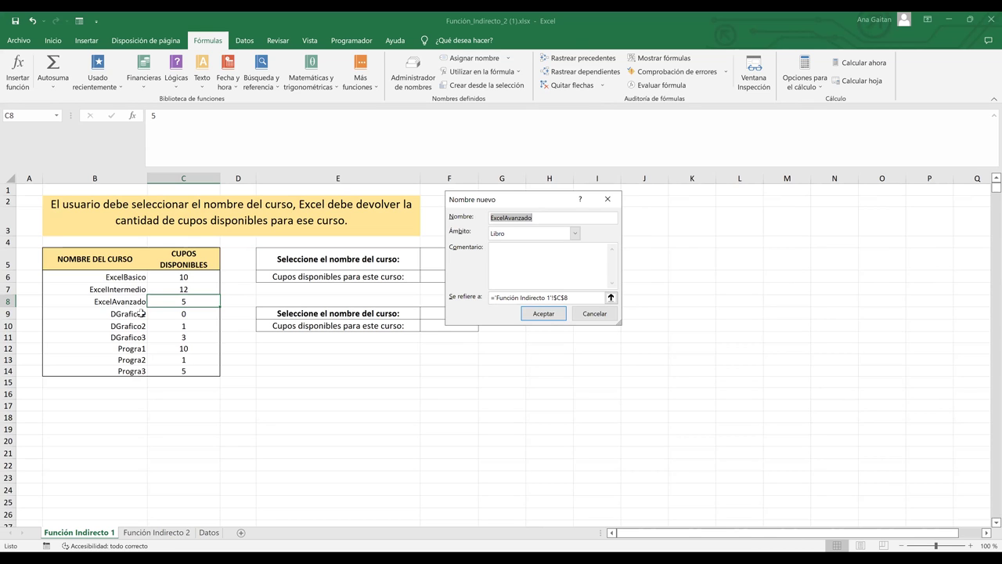
key(Return)
- Create names for the seat counts of the remaining courses from the selection B9:C14, using the values in its left column
click(131, 314)
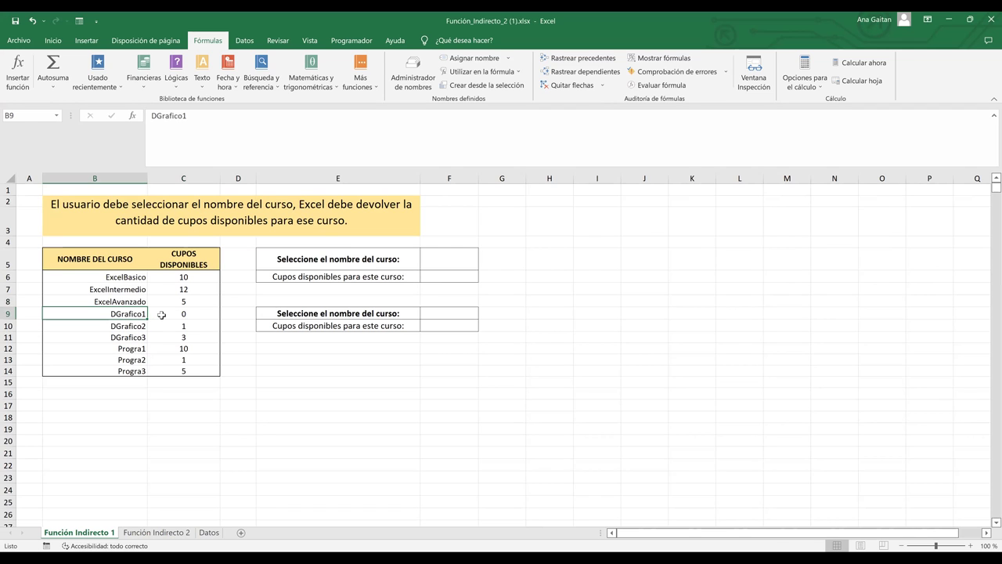
shift+click(161, 313)
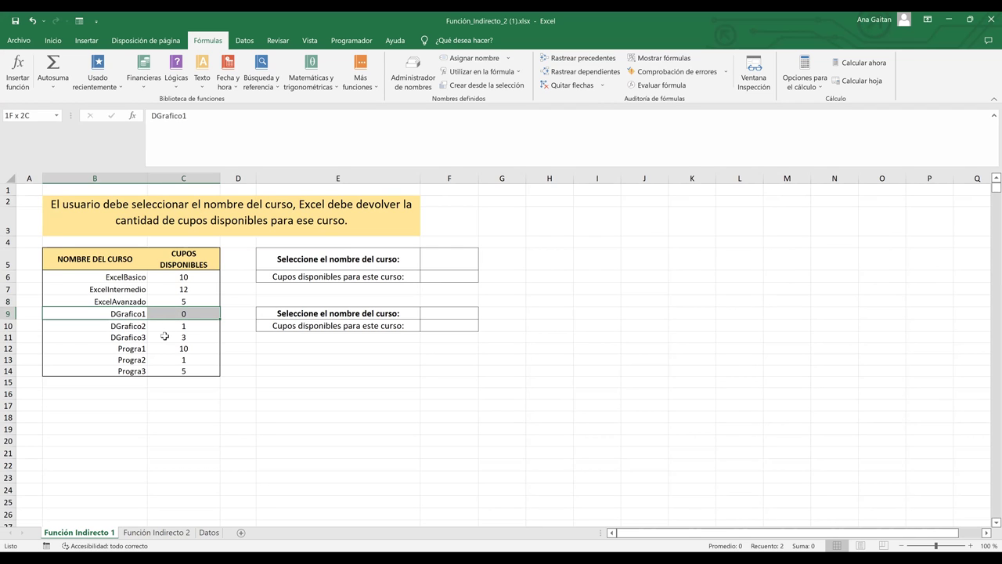
shift+click(168, 361)
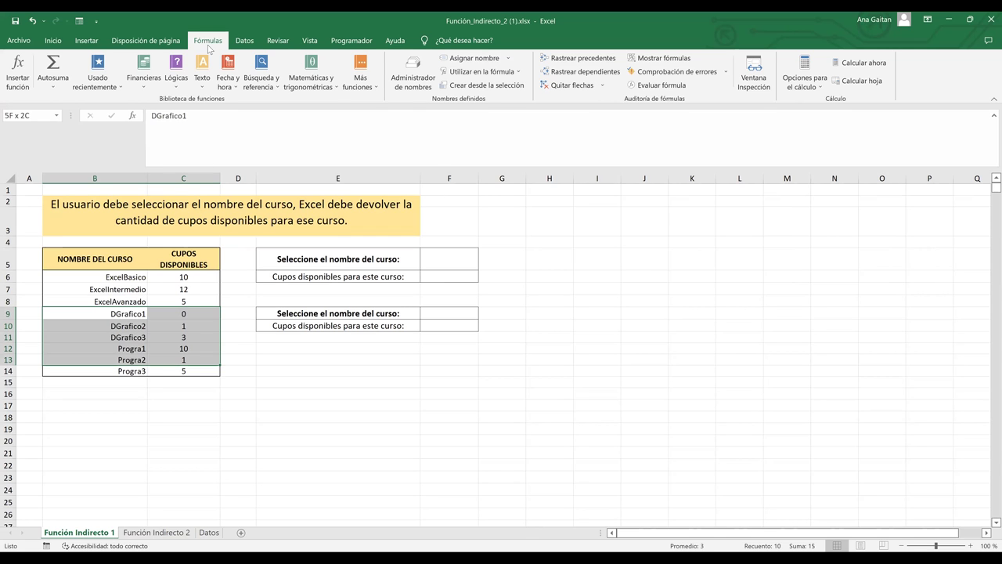
key(shift+Down)
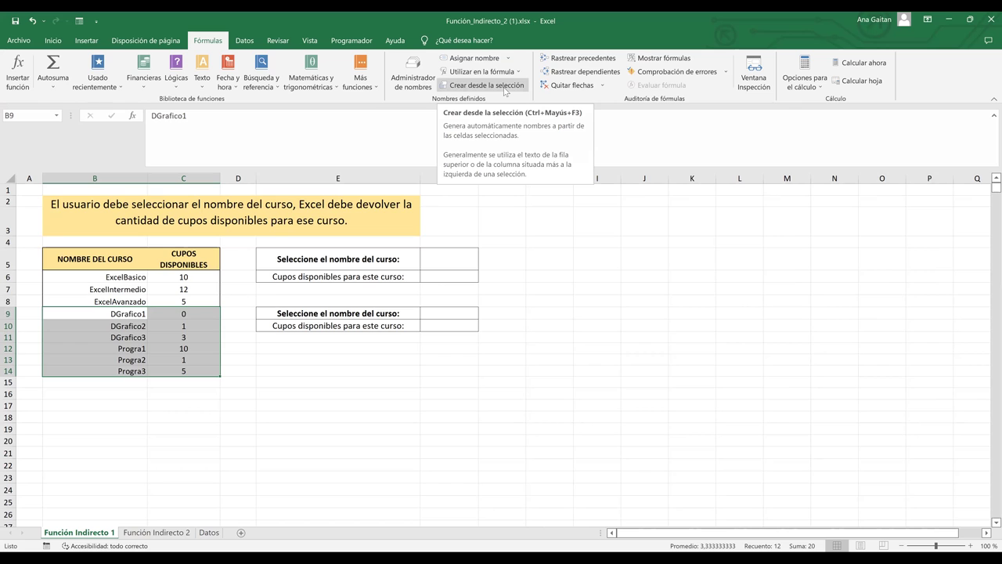
click(505, 91)
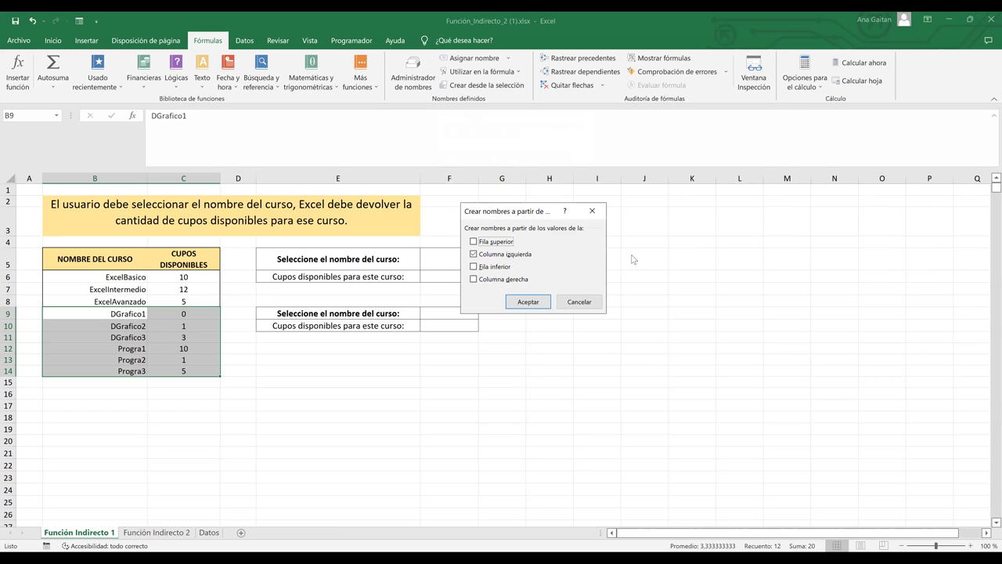
drag(517, 211, 609, 227)
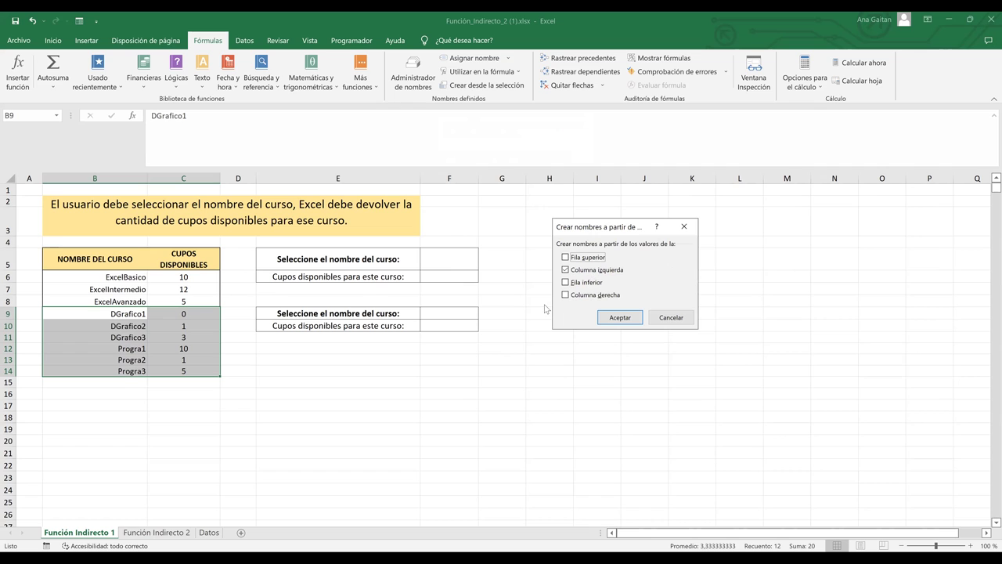
click(566, 270)
key(Return)
- Check the name assigned to cell C9 and review all defined course names and the cells they refer to
click(165, 312)
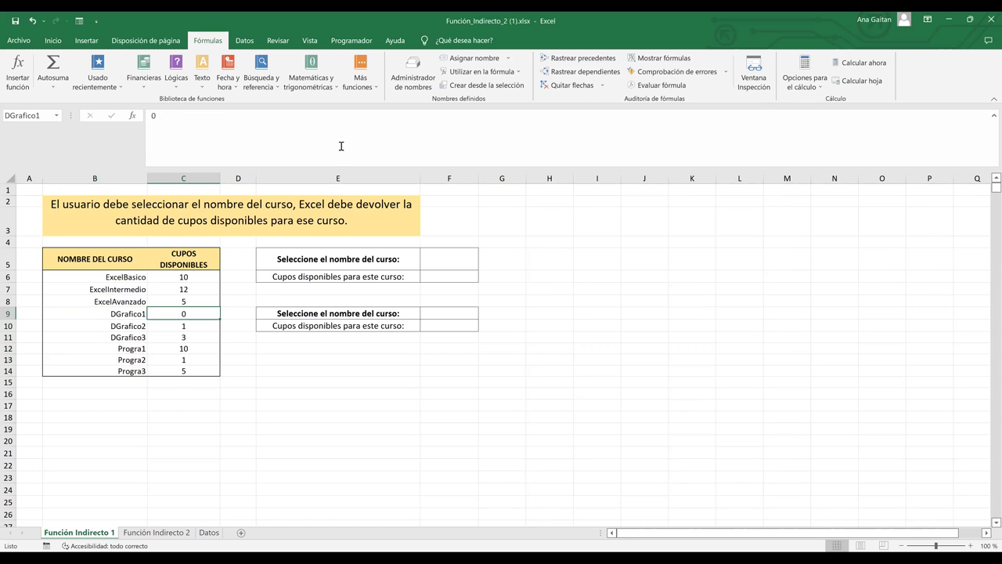
click(415, 86)
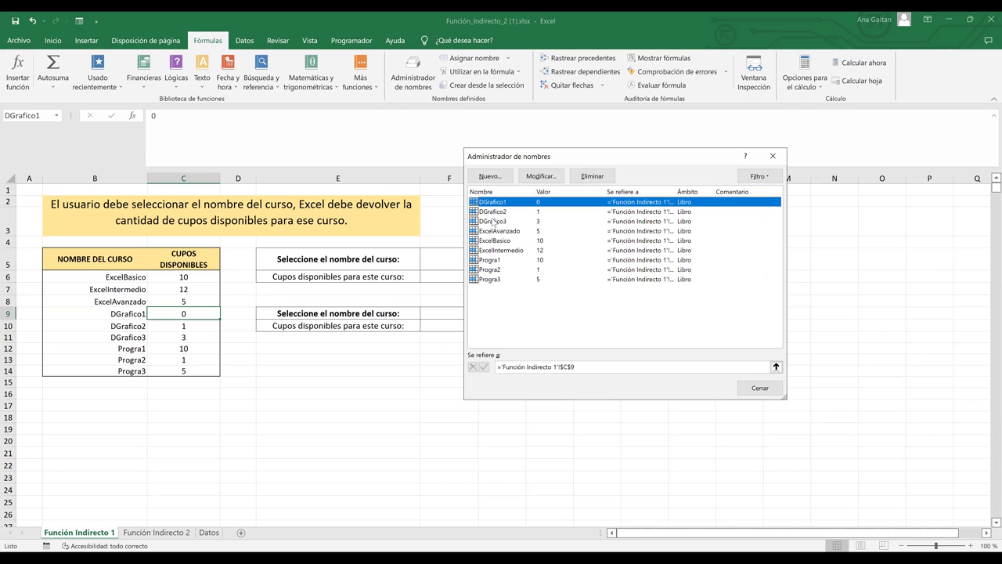
key(Down)
key(Down)
key(Down)
key(Down)
key(Down)
key(Down)
key(Down)
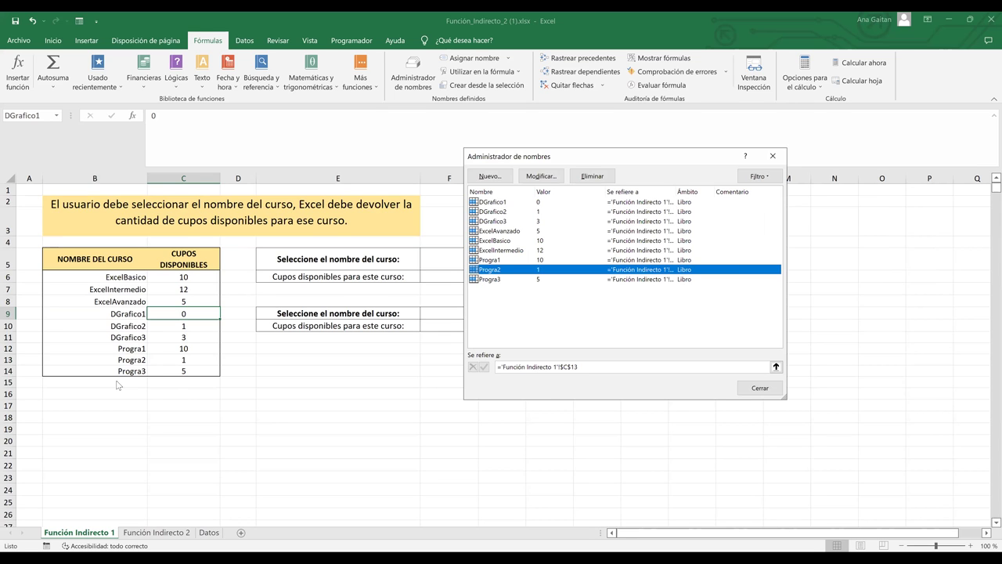
key(Up)
key(Up)
key(Up)
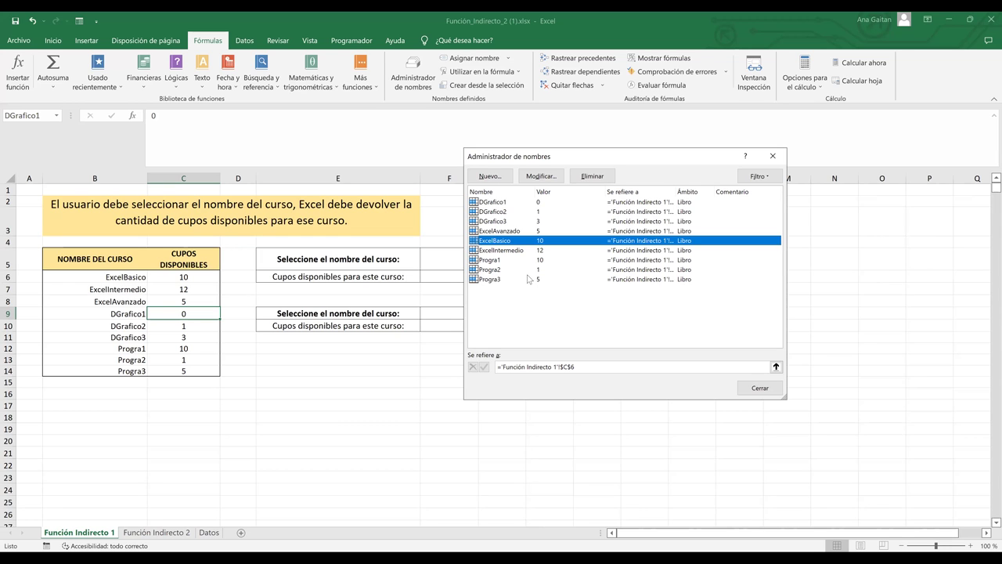
click(773, 157)
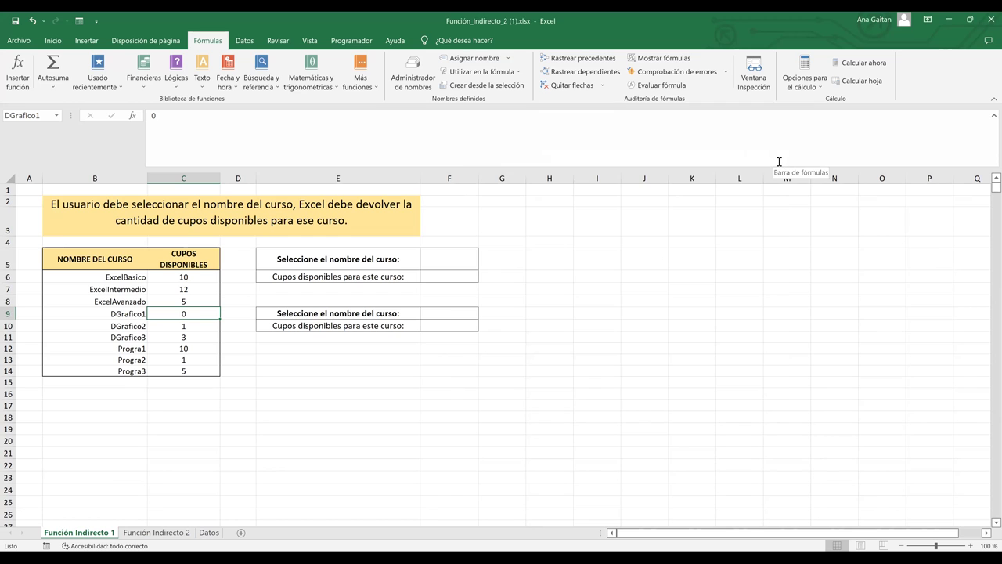
click(178, 317)
click(383, 393)
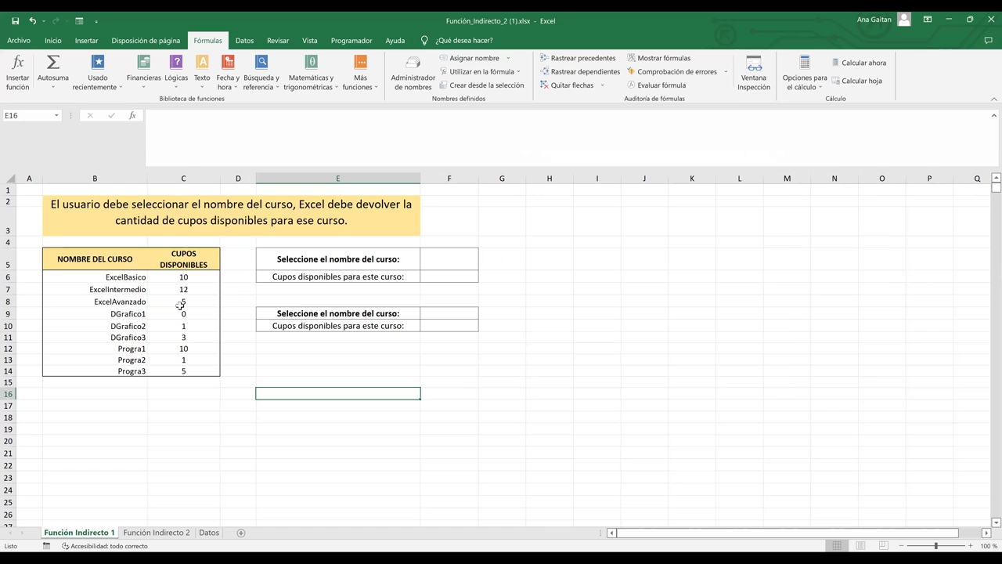
- Restrict cell F5 to a dropdown list sourced from =$B$6:$B$14 and choose the course DGrafico3 in it
click(459, 259)
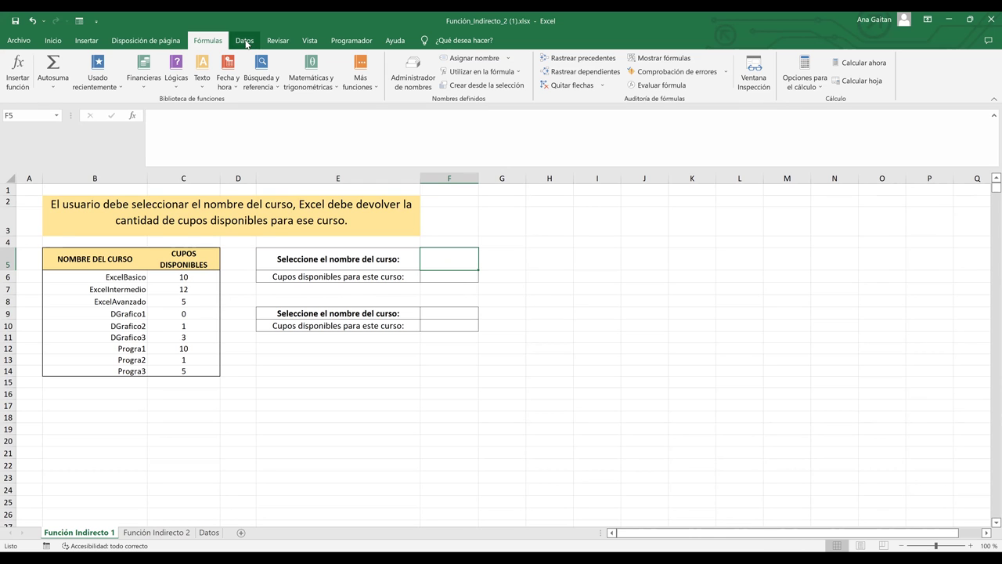
scroll(639, 89, down, 1)
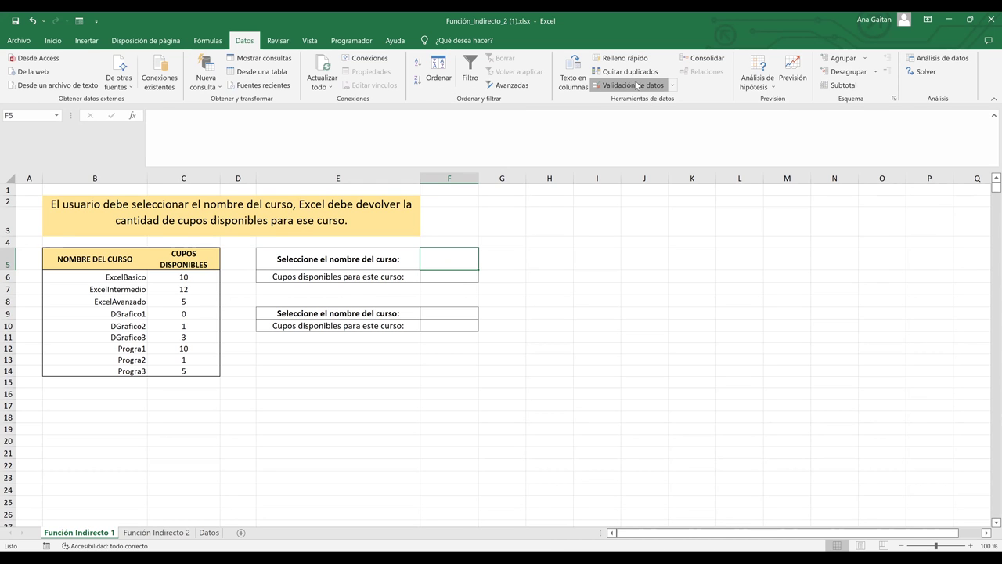
click(545, 244)
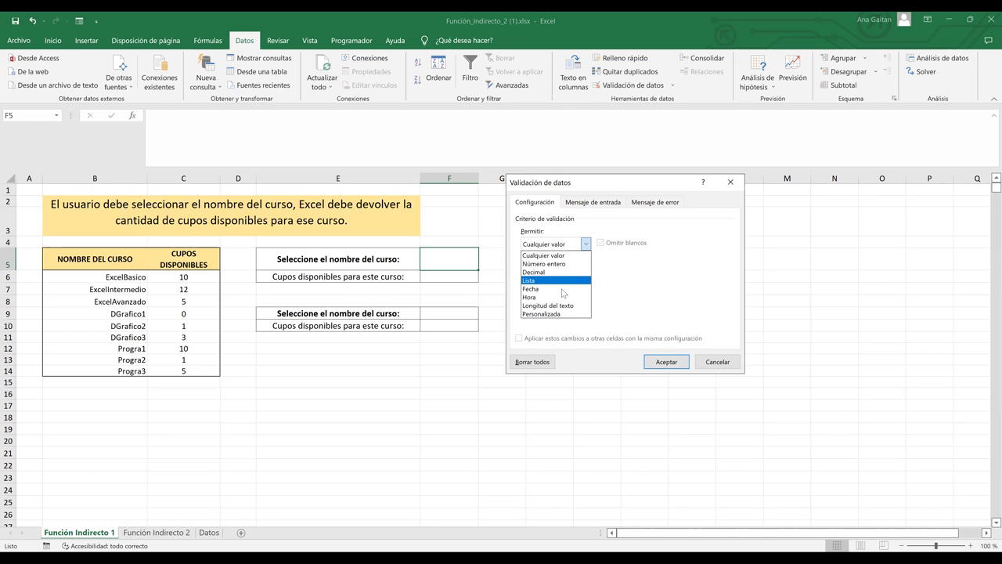
click(539, 281)
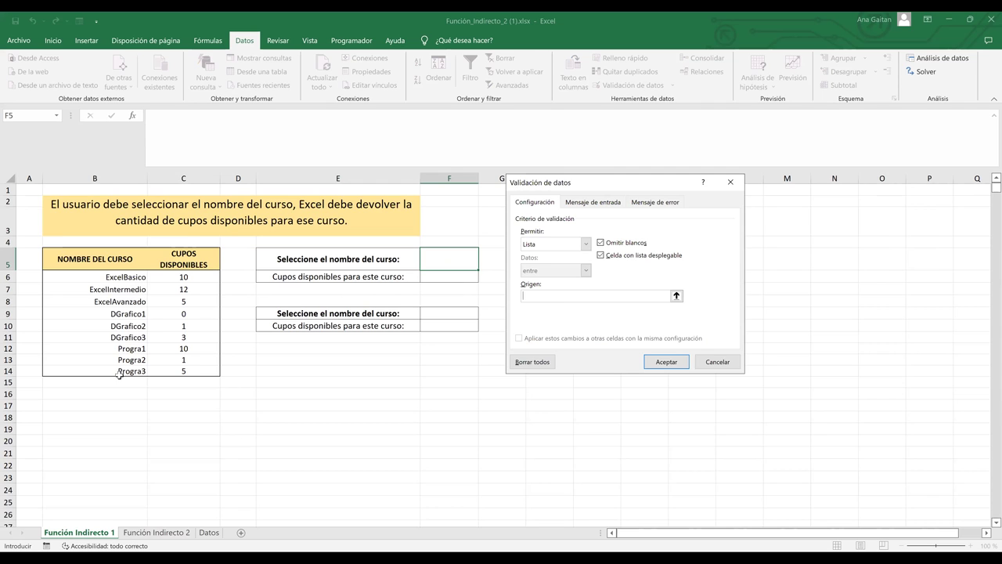
drag(125, 277, 119, 373)
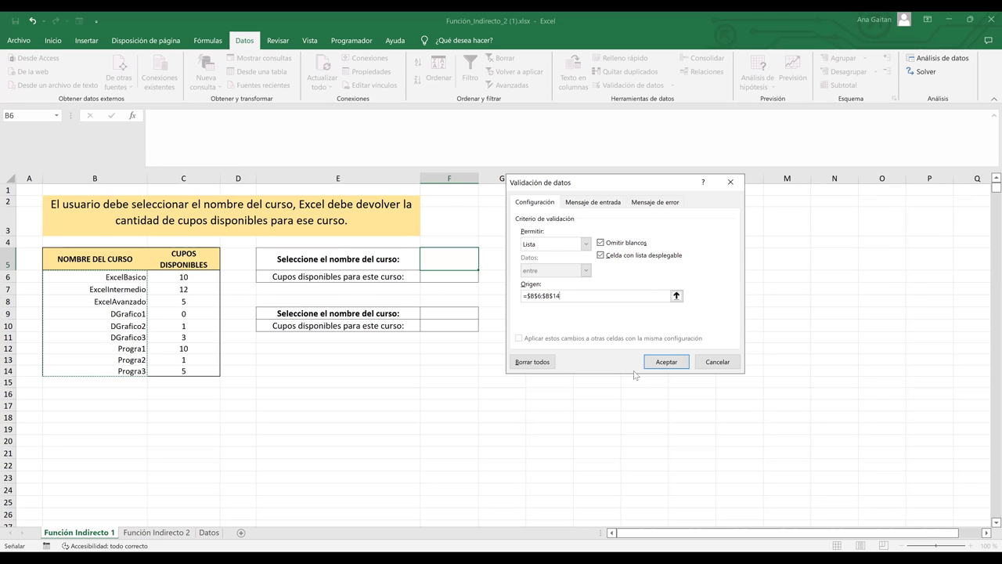
click(685, 343)
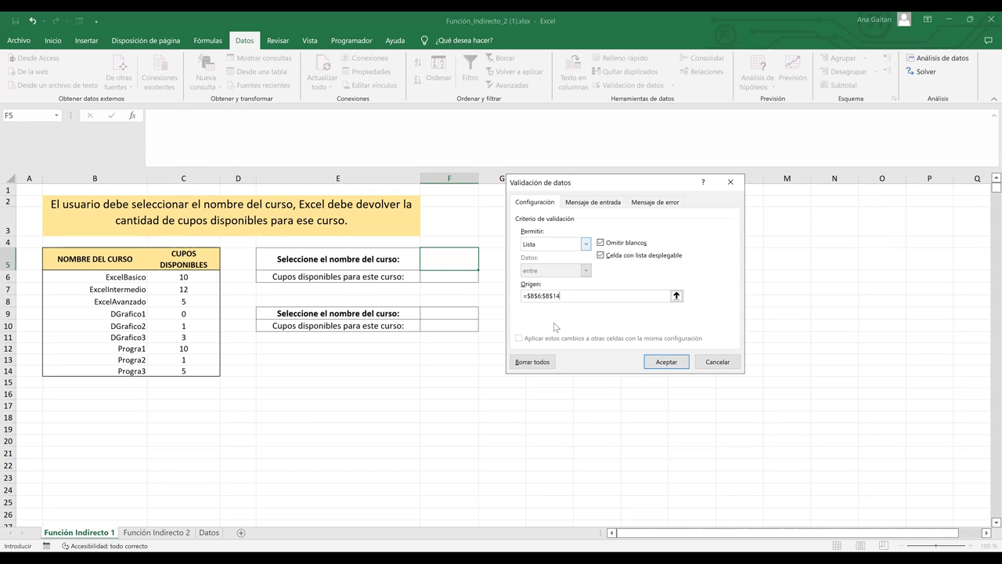
click(664, 362)
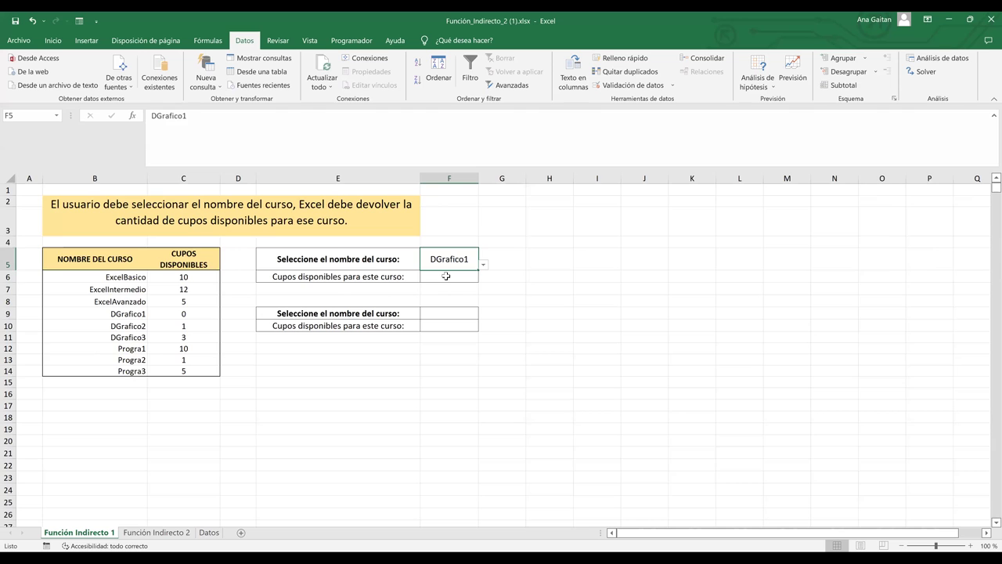
text(DGrafico3)
key(Return)
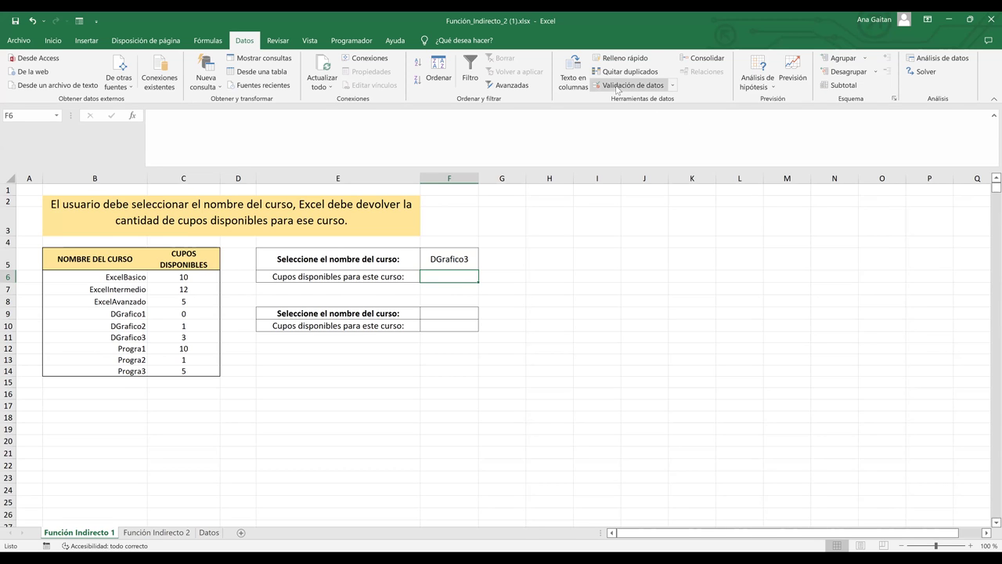
click(558, 246)
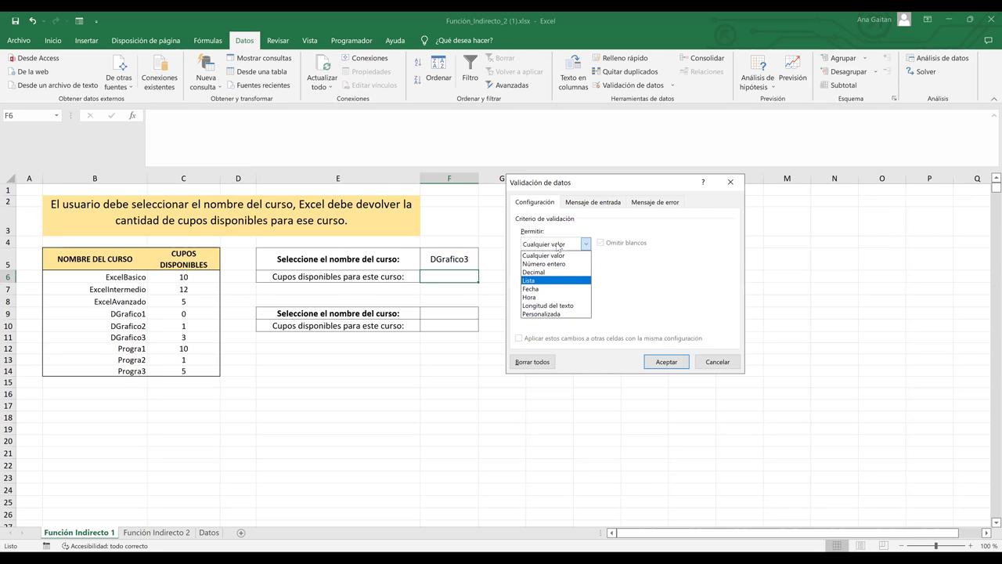
click(735, 186)
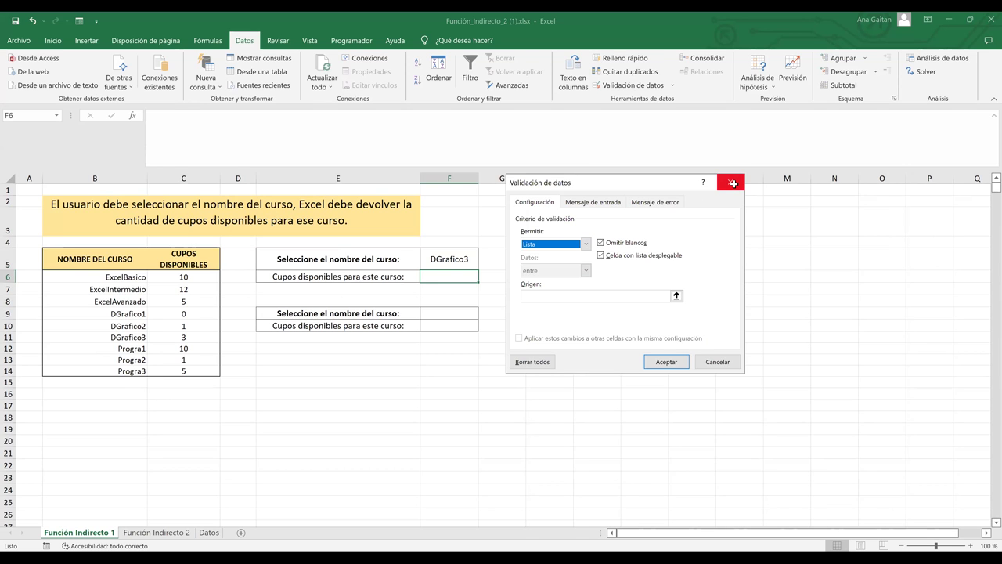
key(Escape)
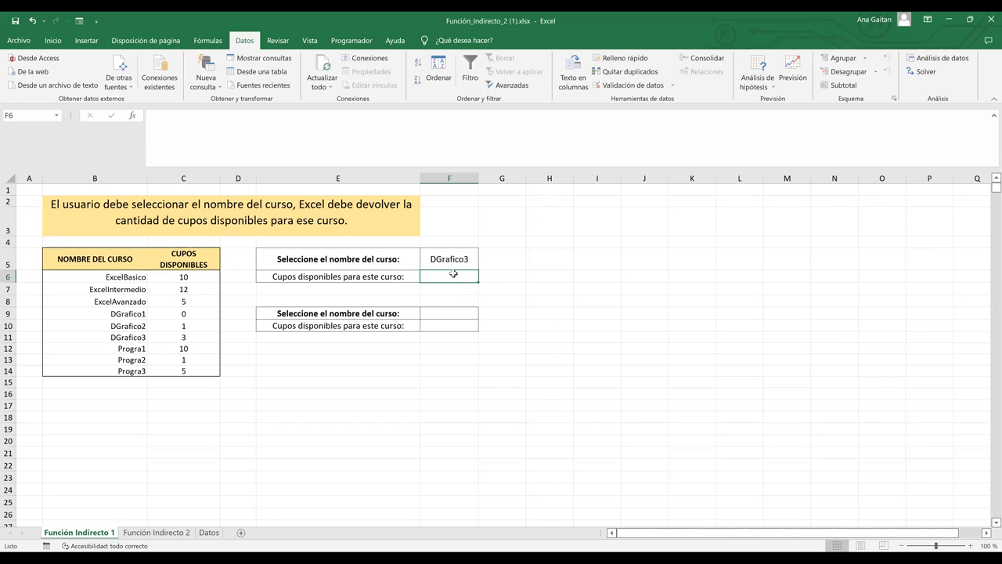
text(0)
key(Return)
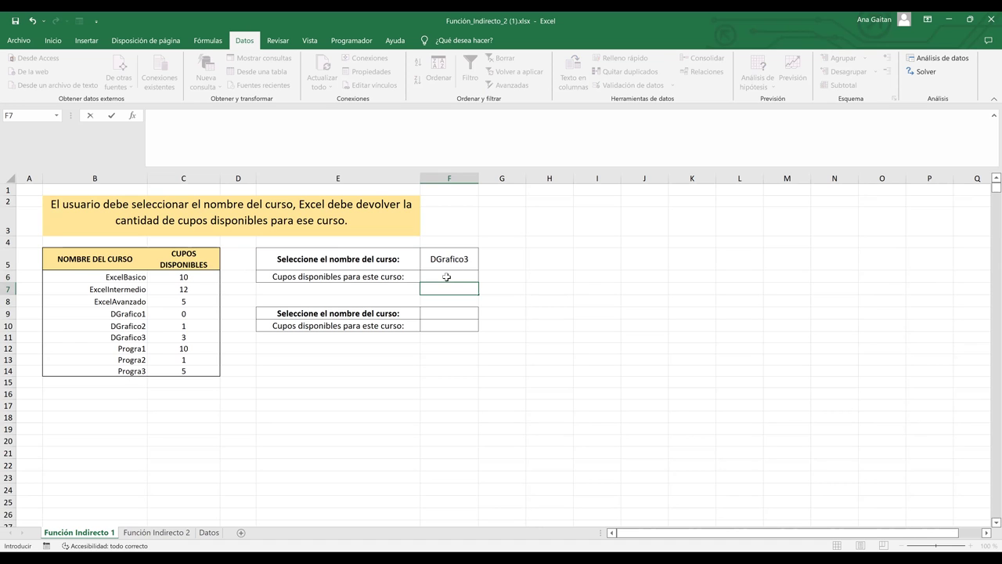
- Enter the formula =INDIRECTO(F5) in cell F6 to return the available seats for the selected course
click(447, 277)
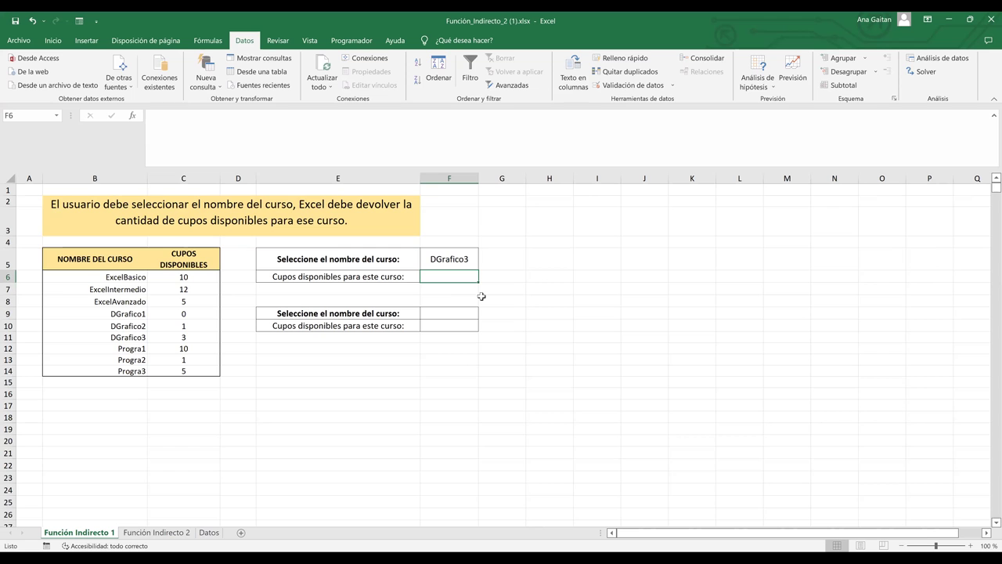
text(=INDIRECTO()
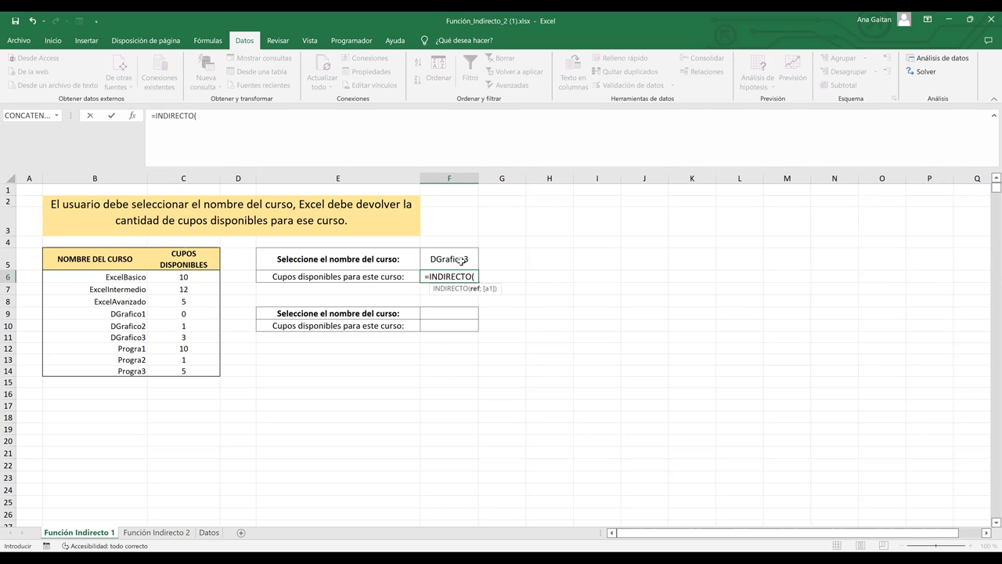
click(452, 265)
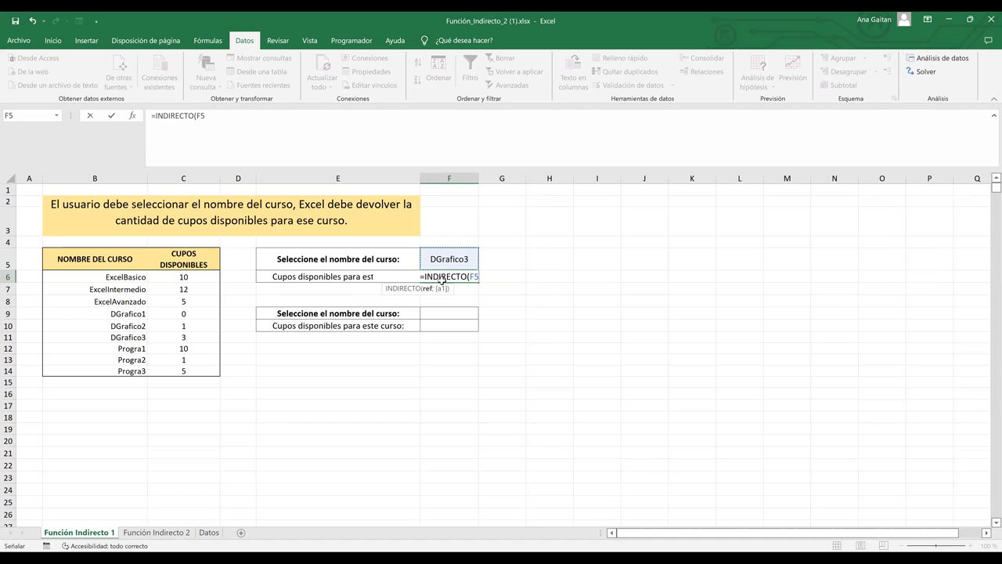
key(ctrl+Return)
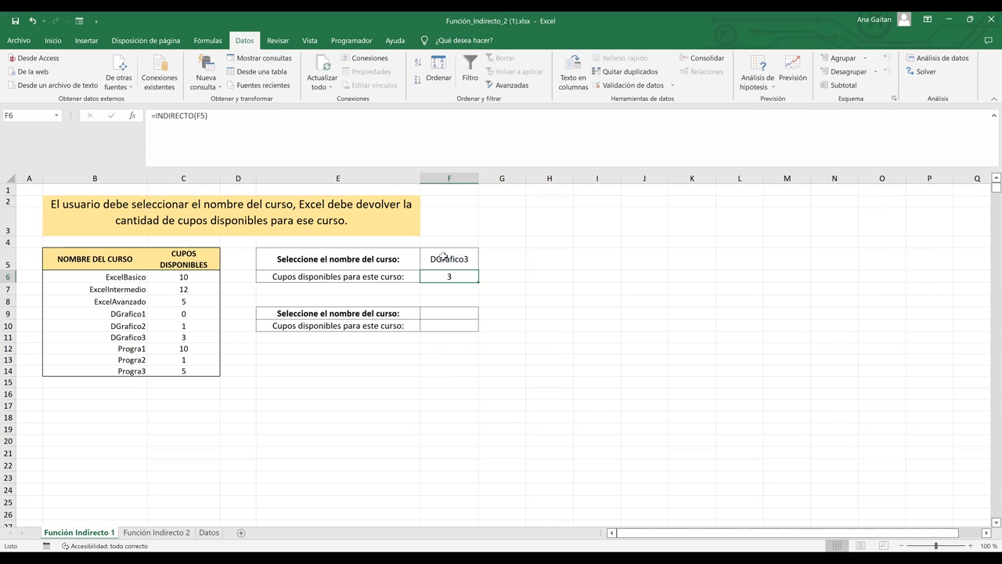
- Choose the course ExcelIntermedio in cell F5 and widen column F so the full course name fits
key(Up)
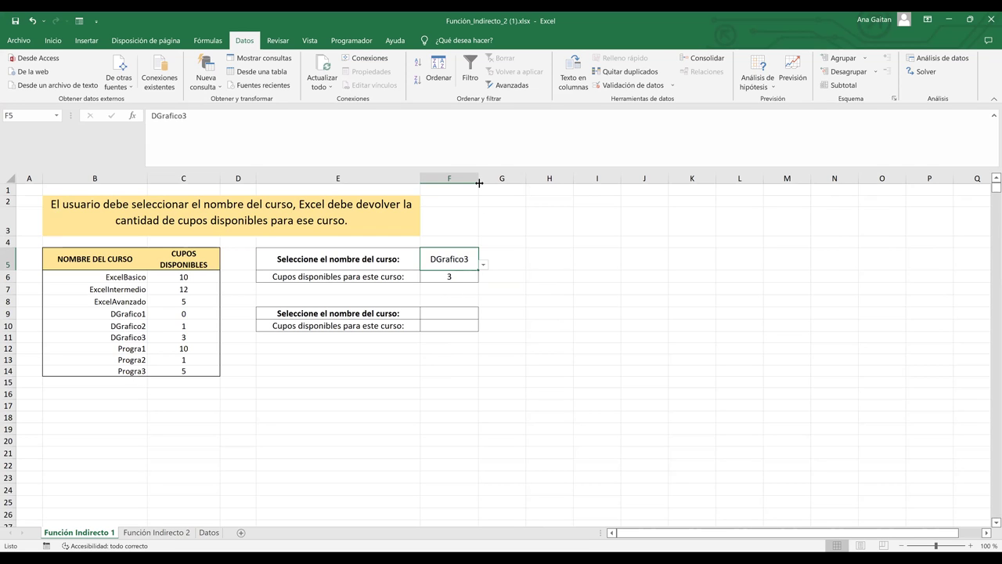
key(ctrl+z)
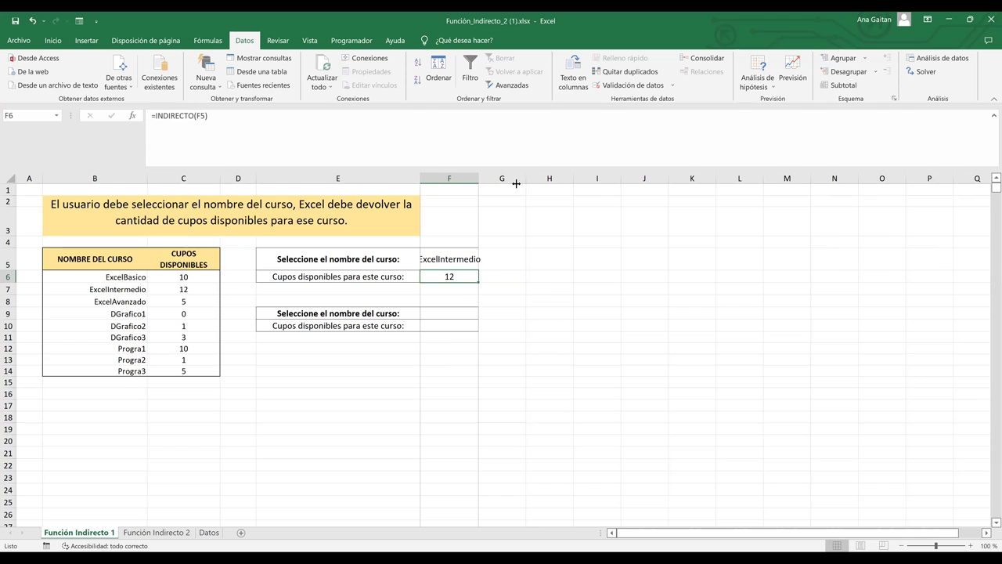
click(588, 300)
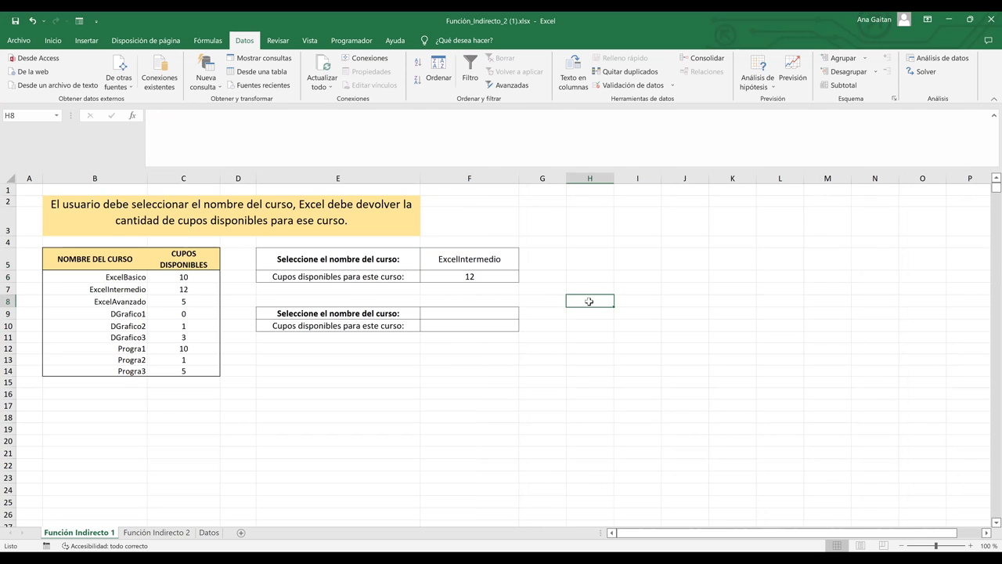
click(250, 348)
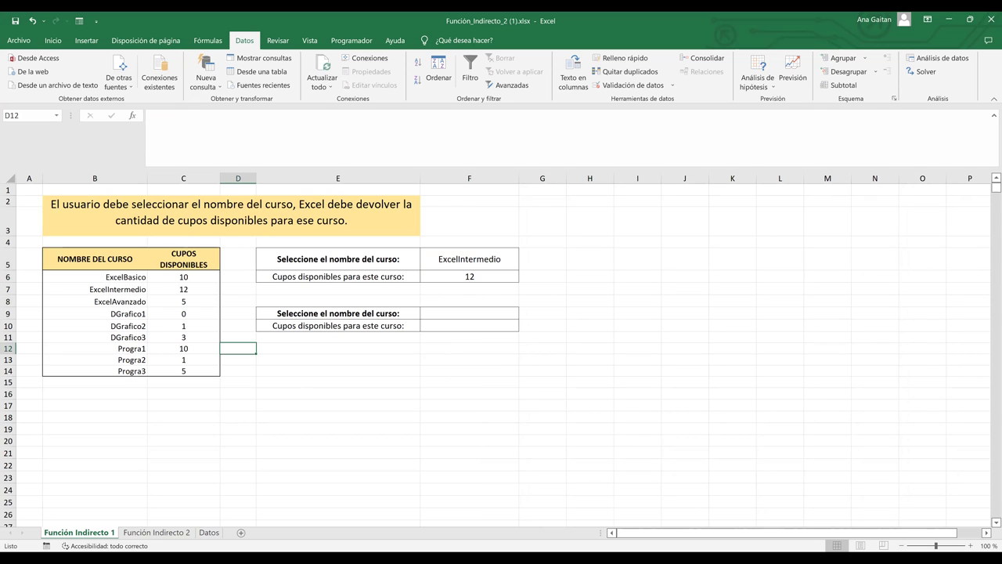
click(469, 370)
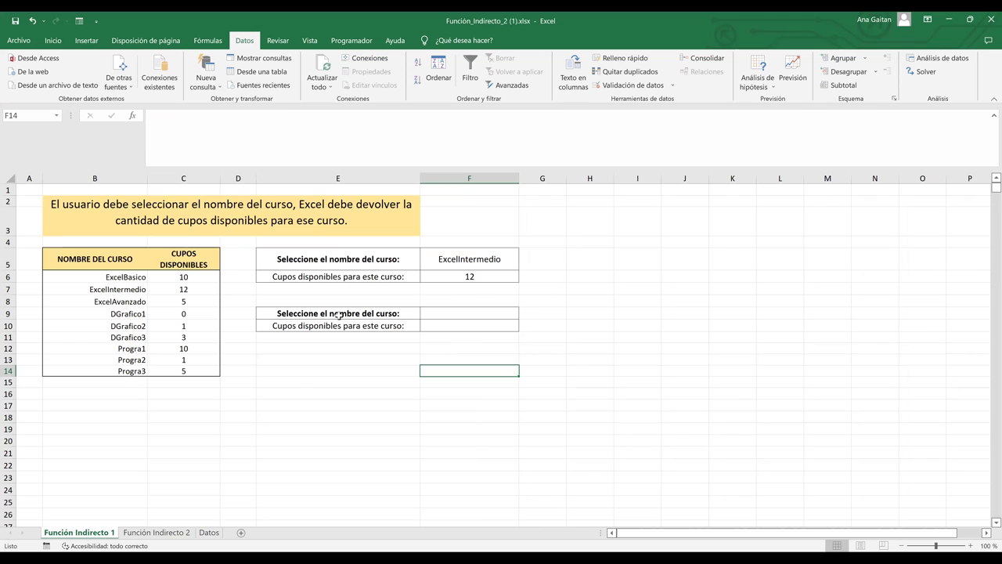
- Restrict cell F9 to a dropdown list of the course names in column B and choose the course DGrafico2
drag(418, 315, 464, 312)
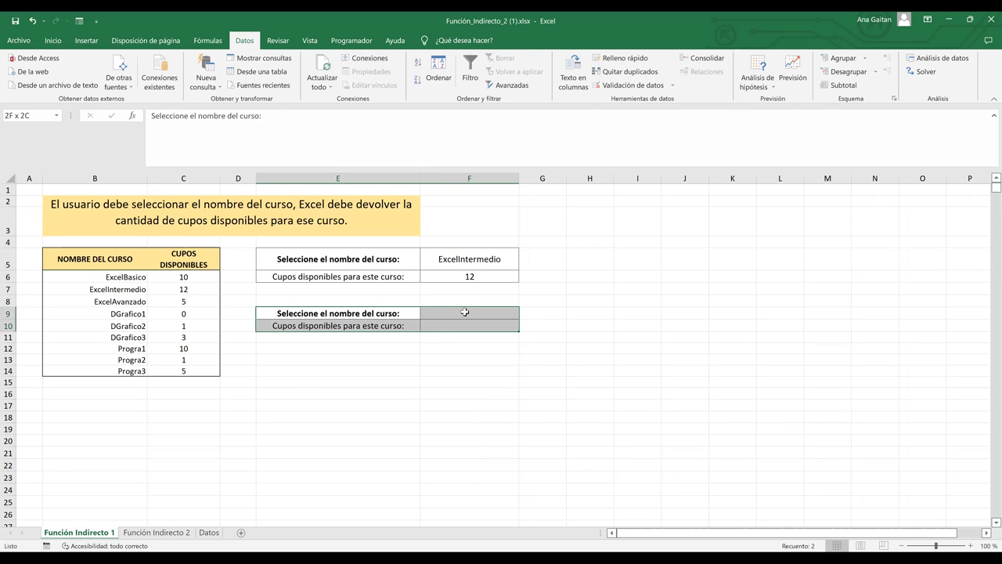
click(464, 313)
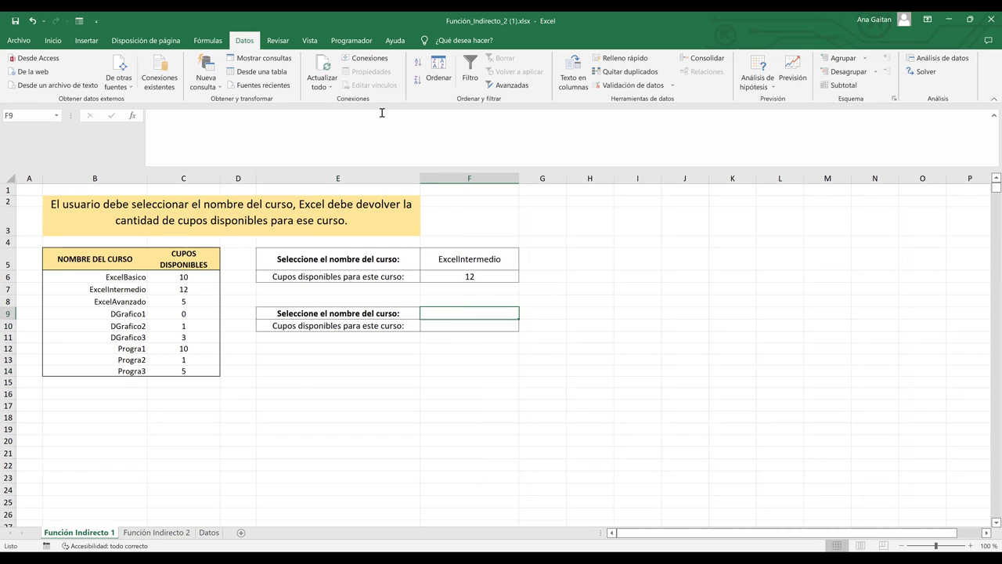
click(648, 87)
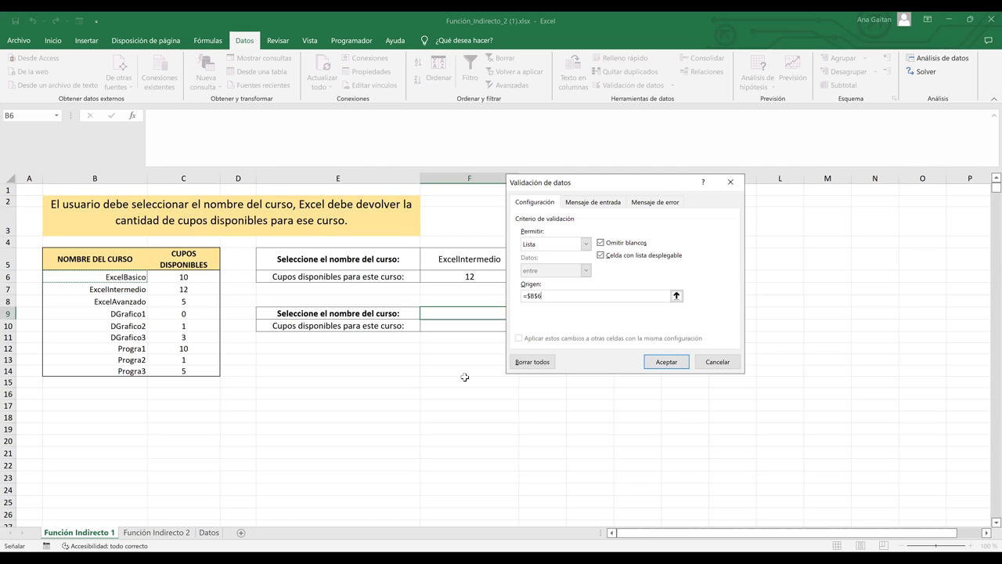
click(677, 360)
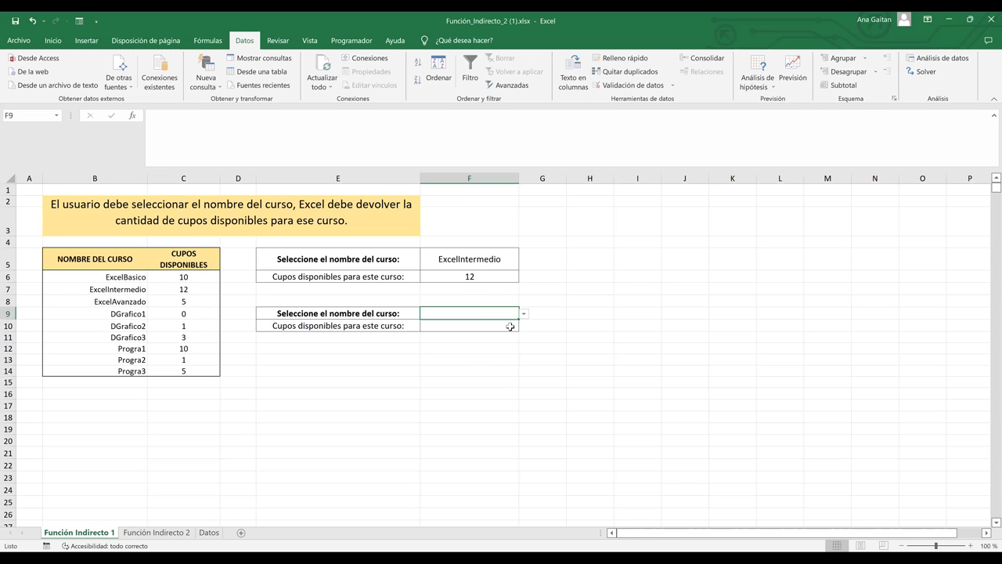
text(DGrafico2)
key(Return)
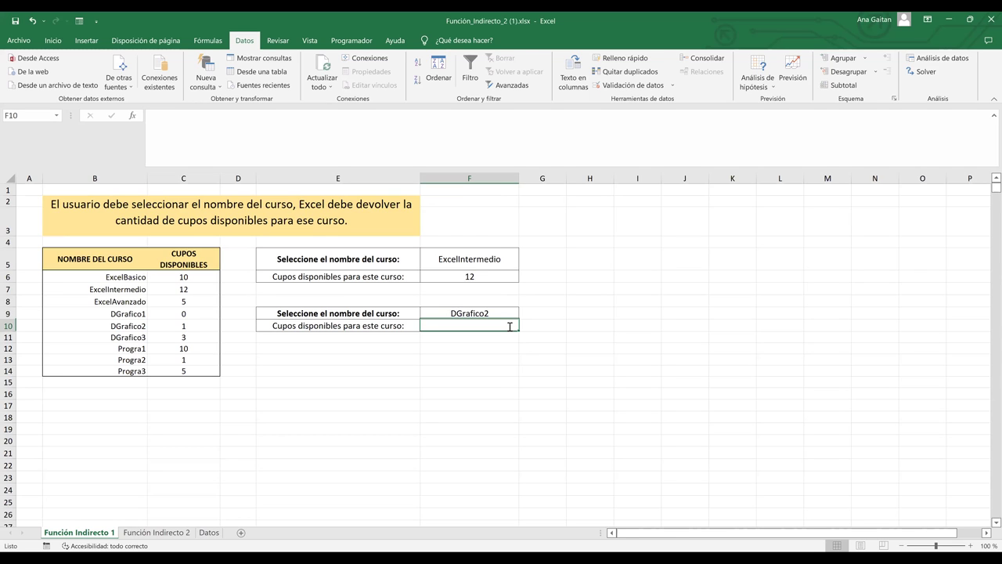
- Enter the formula =INDIRECTO(F9) in cell F10 to return the second selected course's available seats
text(=INDIRECTO()
click(483, 312)
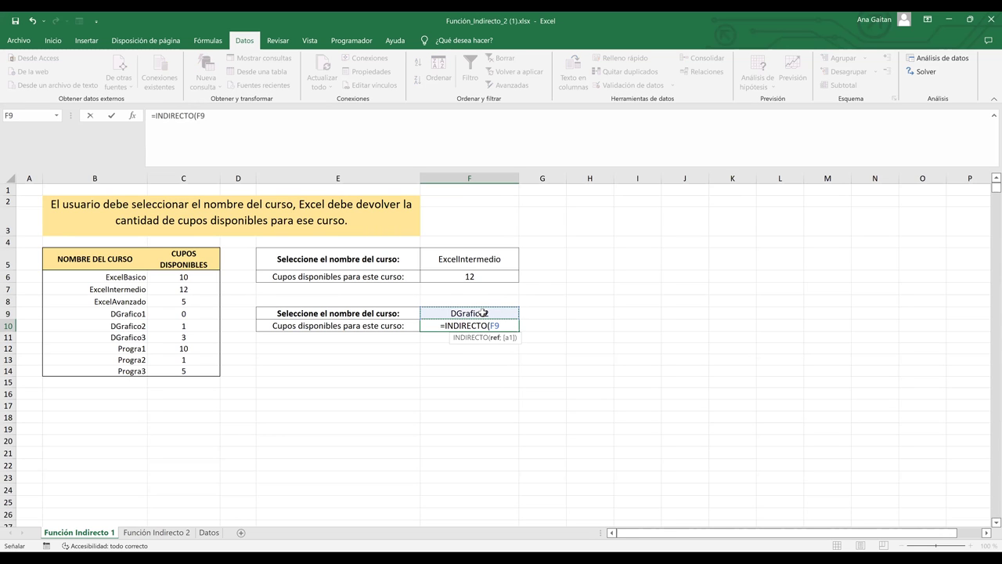
text())
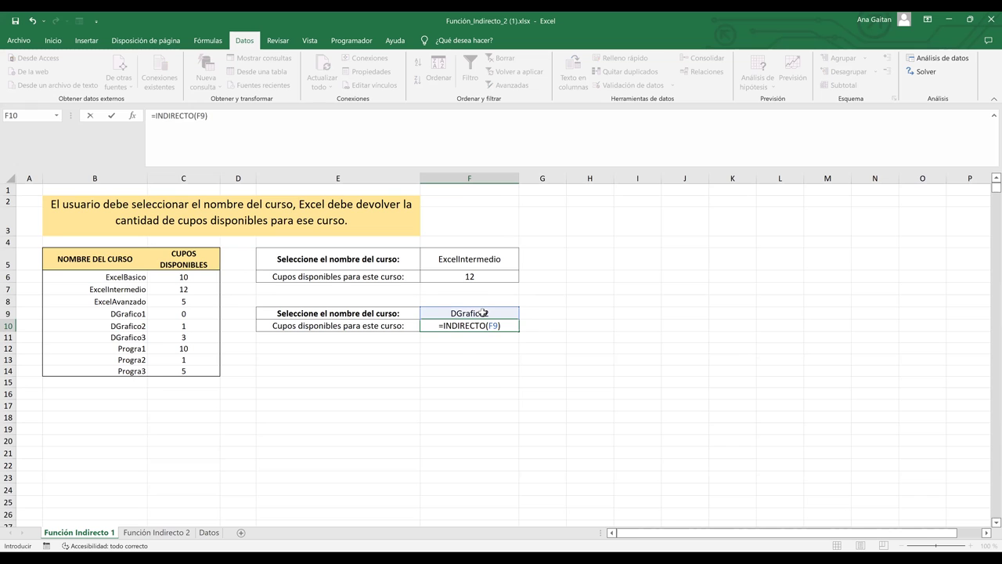
key(Return)
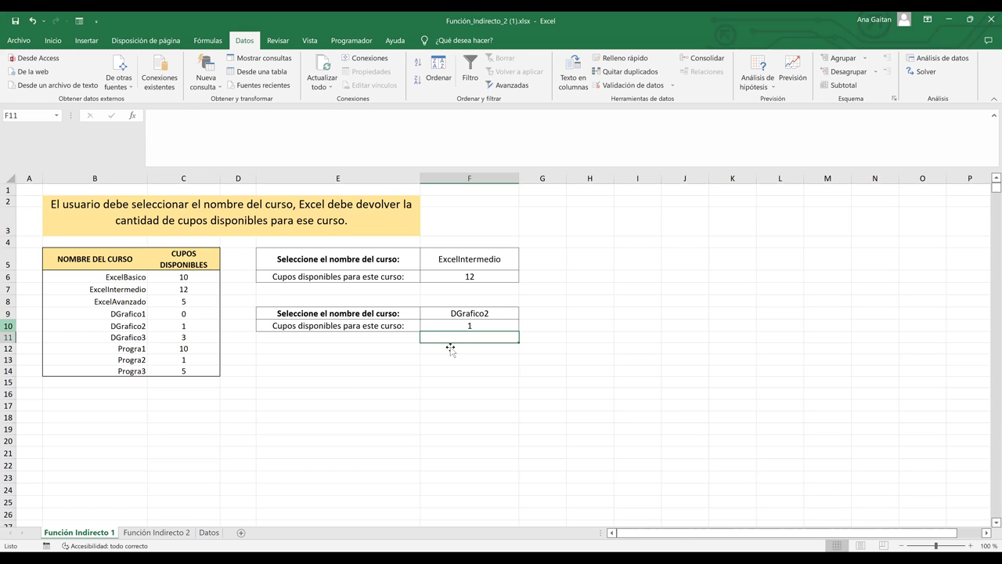
- Examine the code and article cells on the Función Indirecto 2 sheet and the product codes and articles of TABLA 1 on the Datos sheet
key(ctrl+Page_Down)
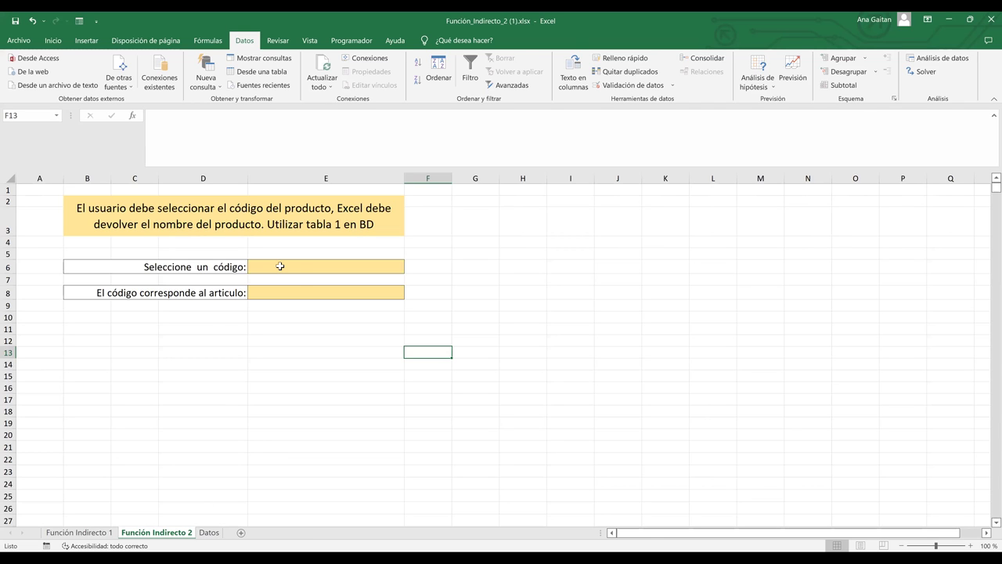
click(365, 273)
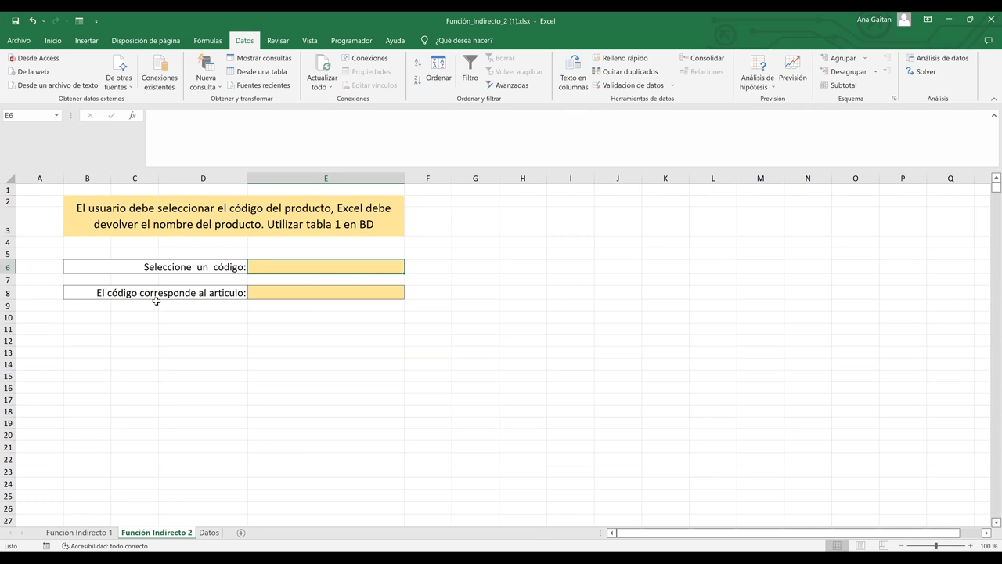
click(283, 299)
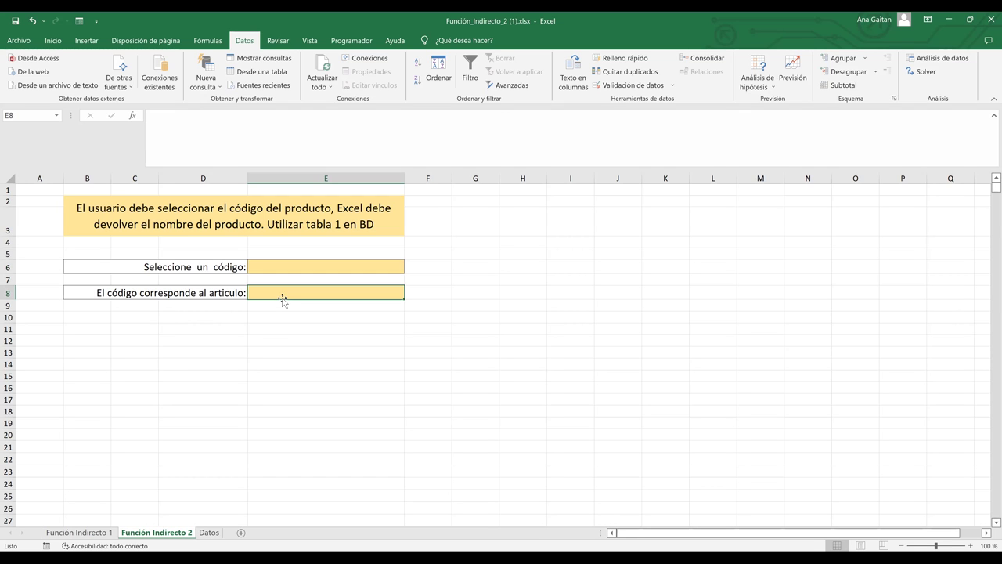
key(Down)
key(Down)
key(Down)
key(Down)
key(Down)
key(Down)
key(Down)
key(Down)
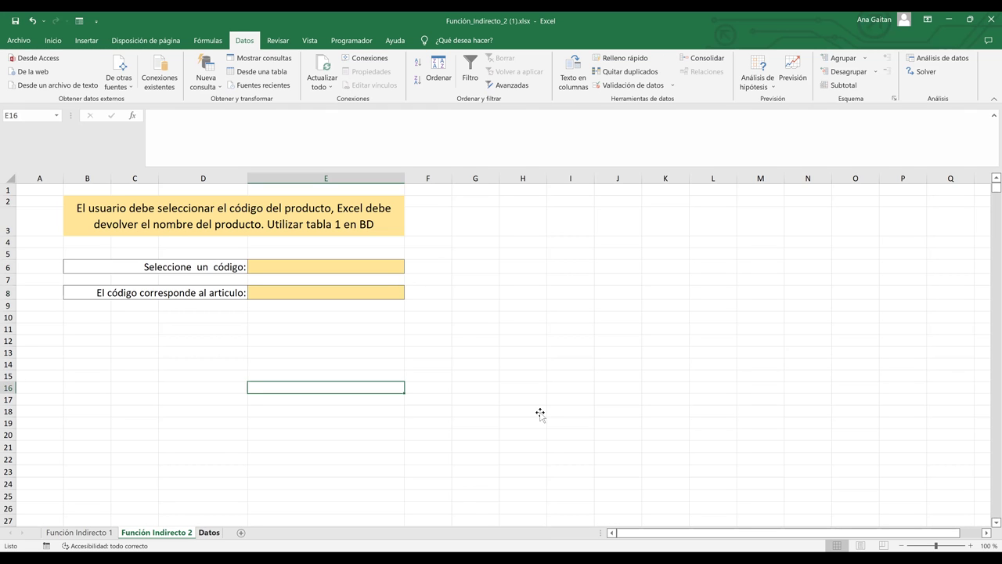
key(ctrl+Page_Down)
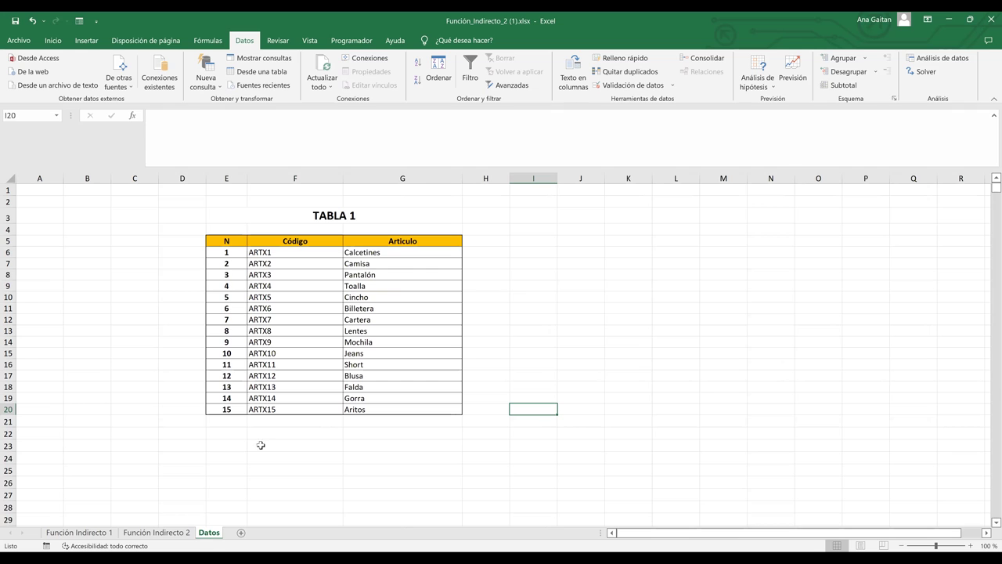
click(486, 286)
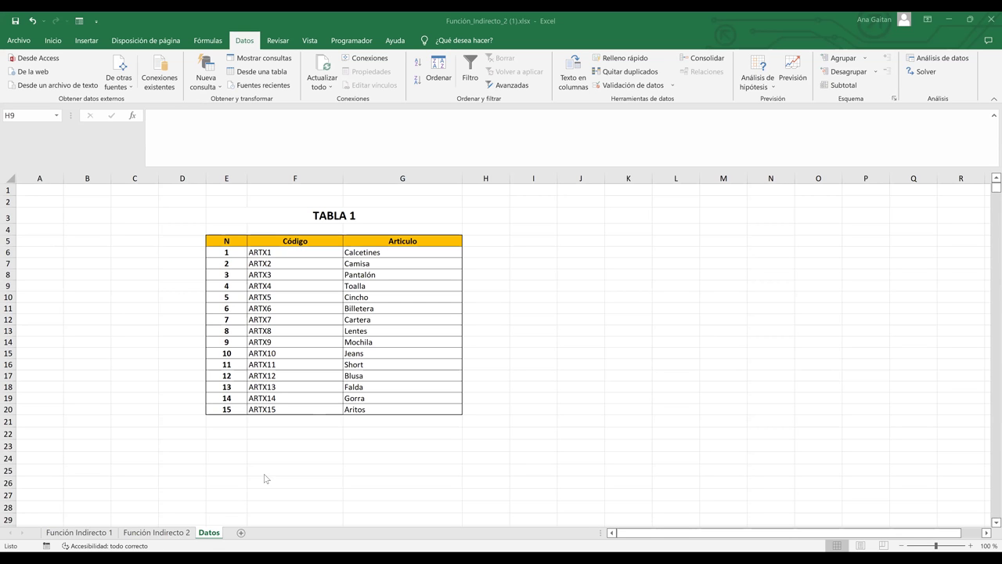
- Restrict cell E6 on the Función Indirecto 2 sheet to a dropdown list sourced from the codes in F6:F20 of the Datos sheet
ctrl+click(155, 534)
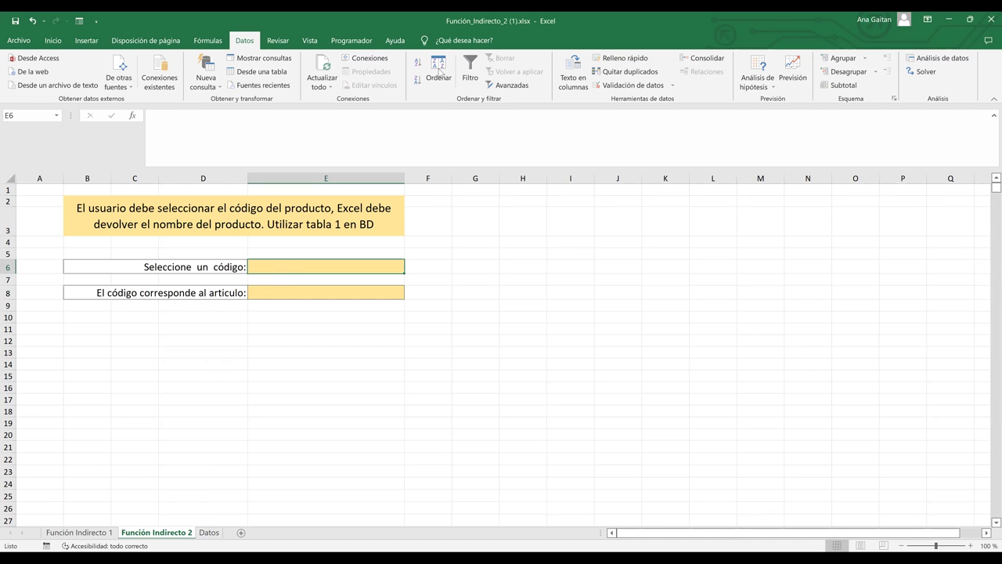
click(648, 88)
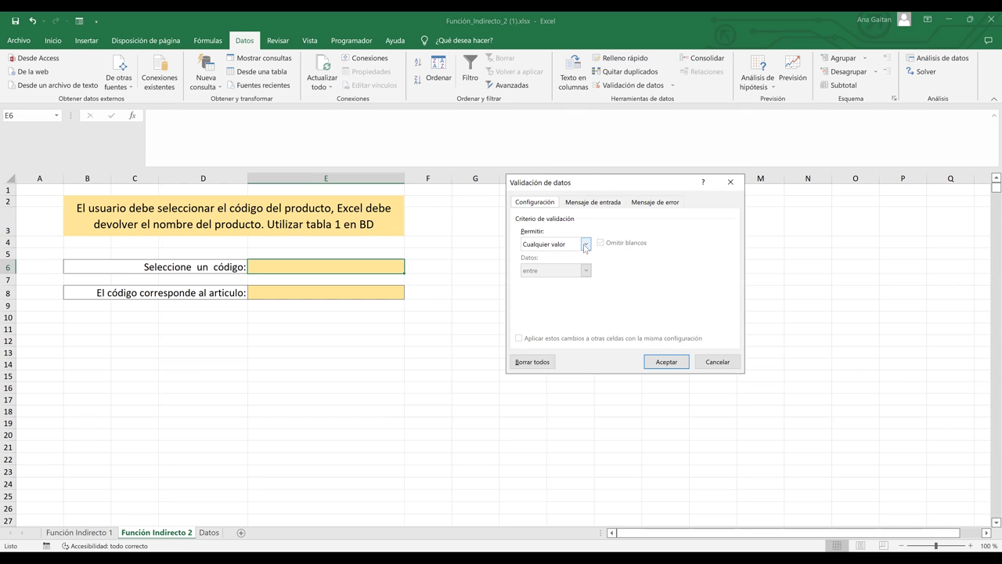
click(585, 244)
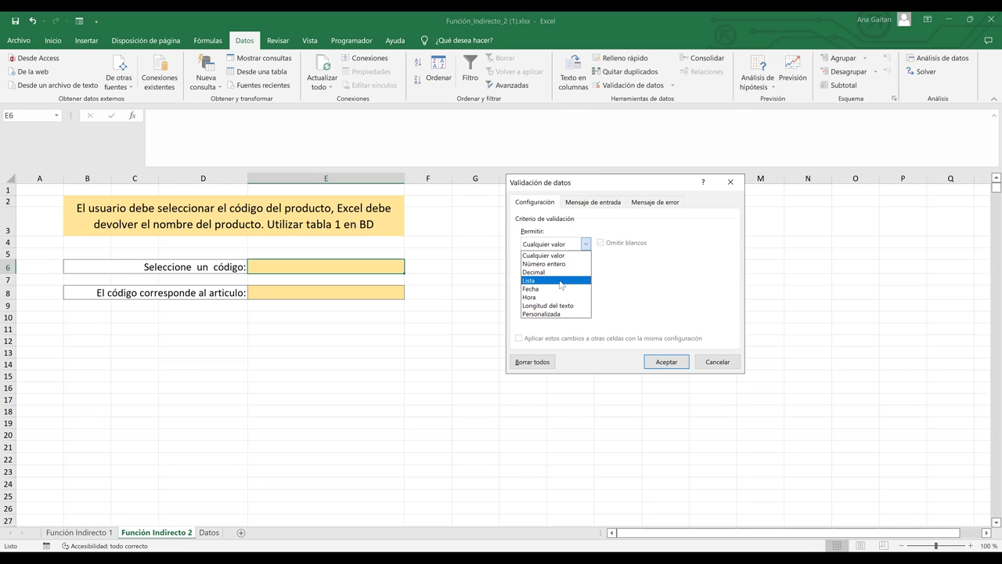
click(560, 281)
click(556, 297)
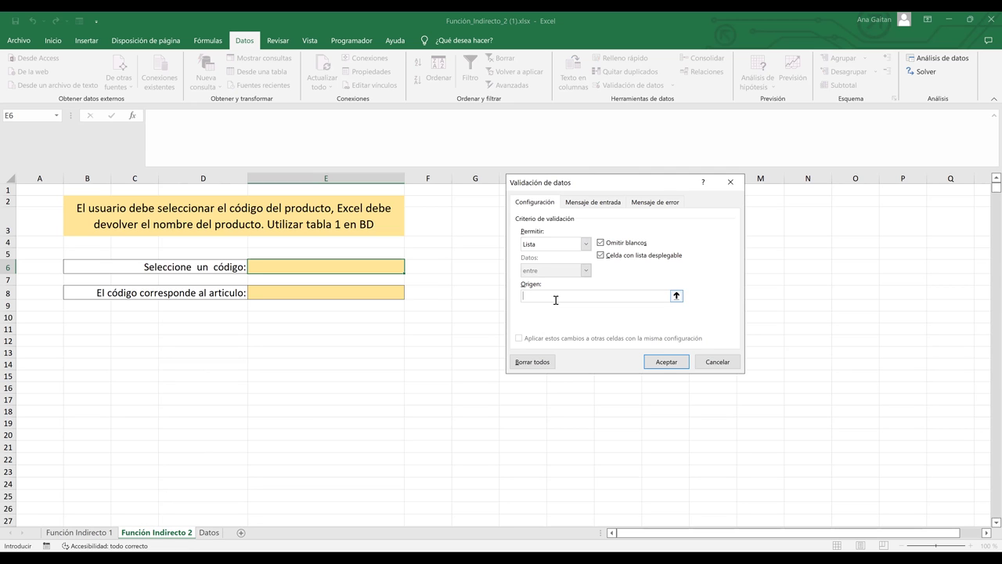
click(210, 532)
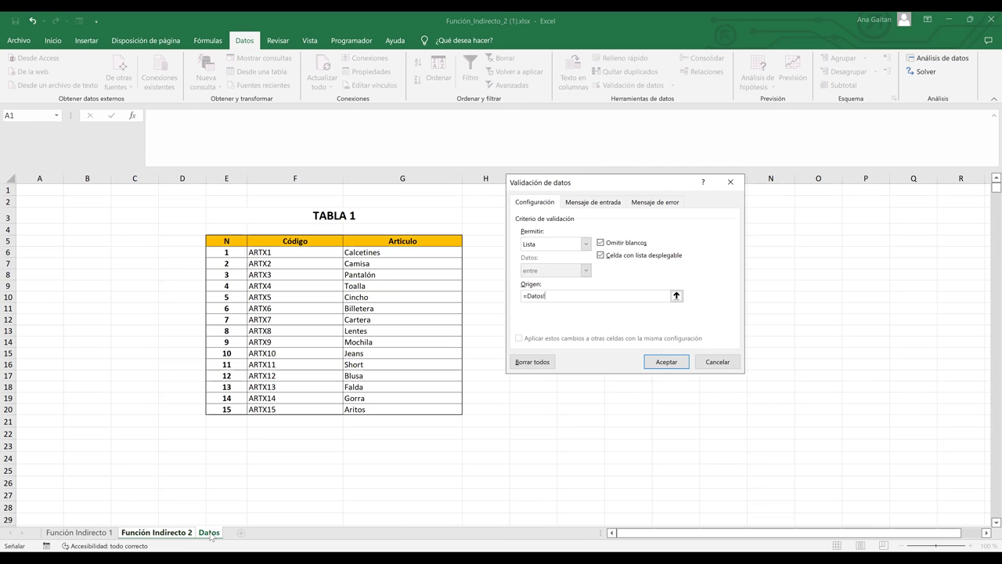
click(287, 252)
shift+click(276, 409)
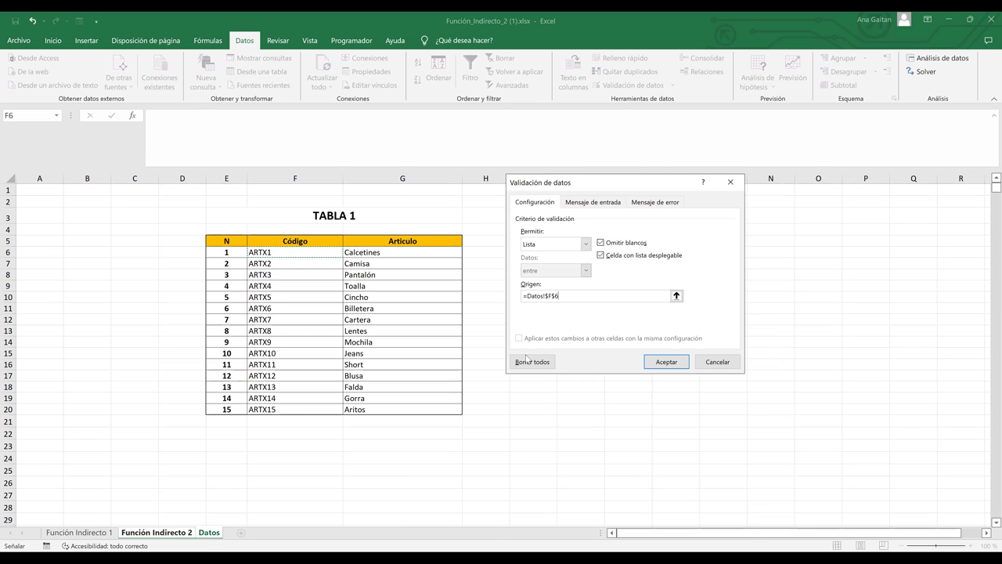
click(668, 362)
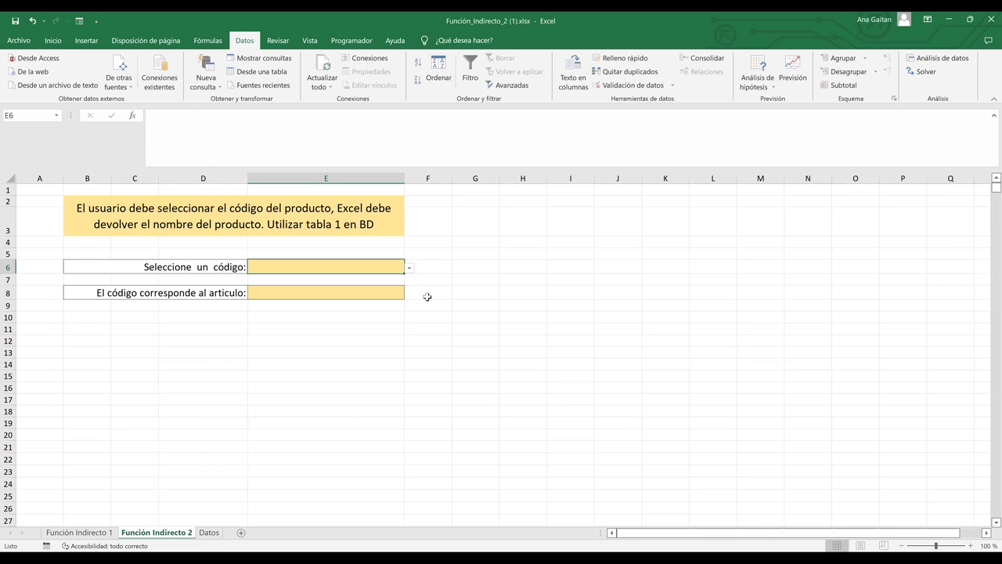
- Test the code dropdown in cell E6 by choosing ARTX5, ARTX10 and ARTX11 in turn
click(409, 269)
click(340, 307)
drag(423, 278, 384, 267)
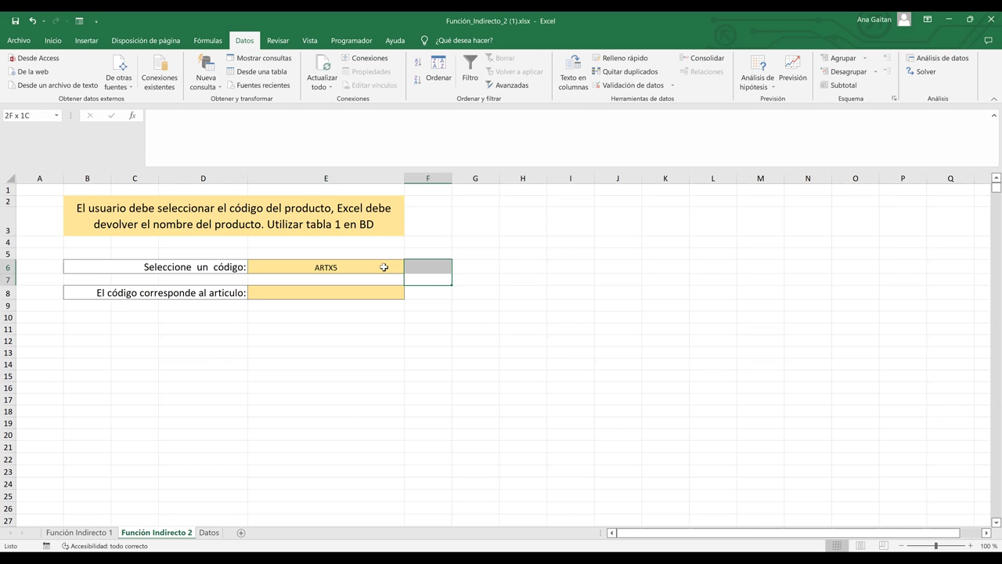
click(384, 267)
click(409, 268)
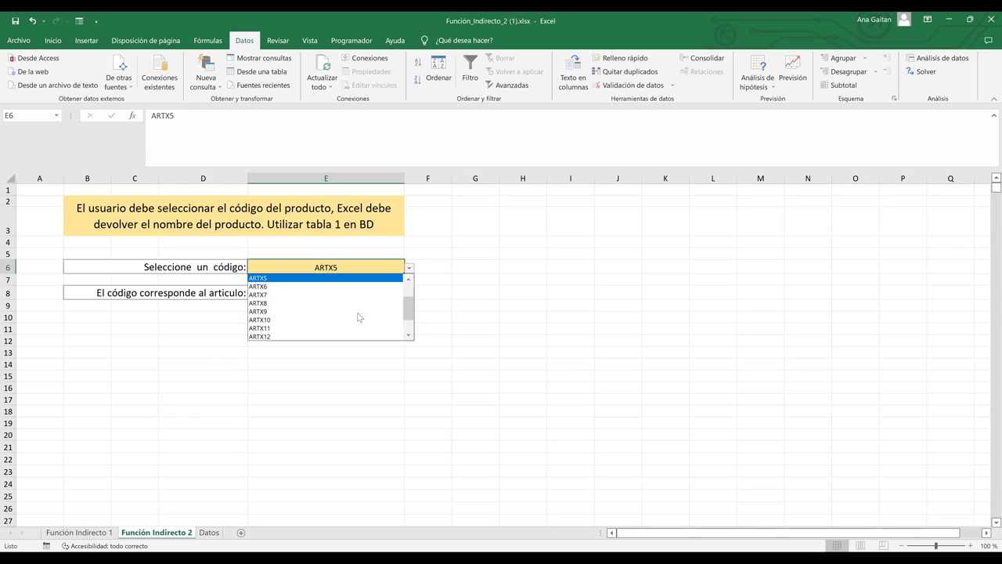
click(353, 318)
click(409, 269)
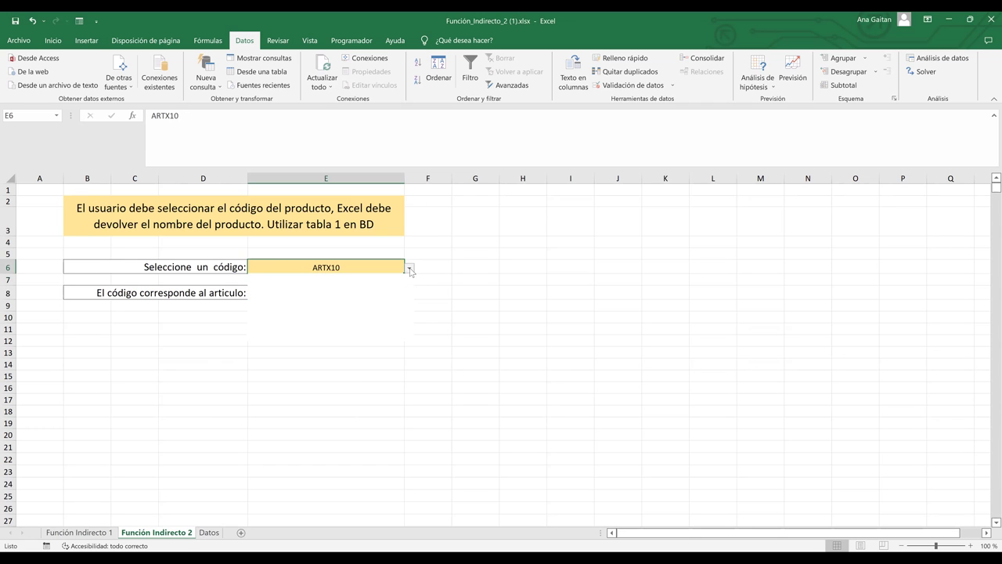
key(Escape)
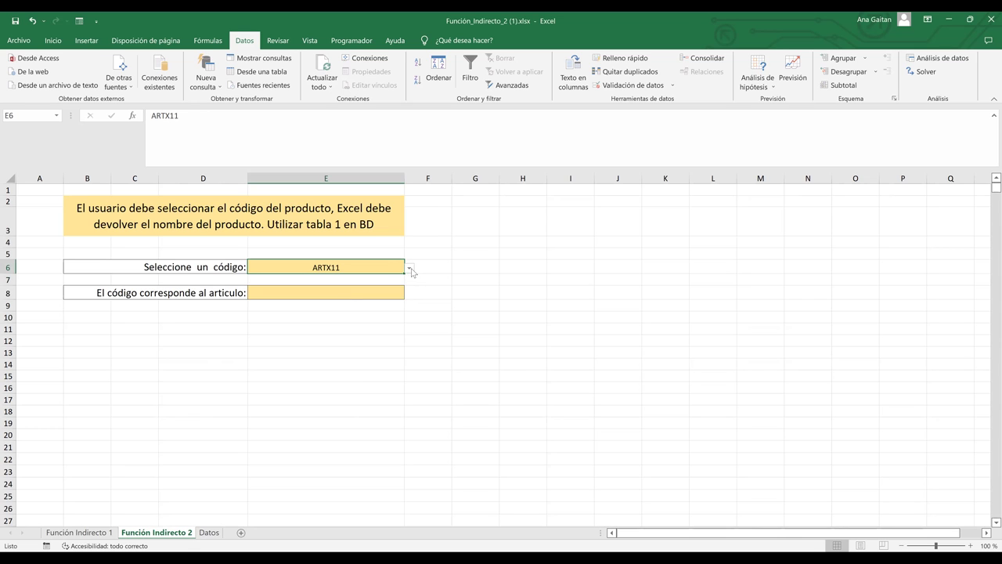
- Choose the product code ARTX15 in cell E6 and leave the cell
click(410, 269)
click(332, 294)
key(alt+Down)
click(358, 322)
click(417, 308)
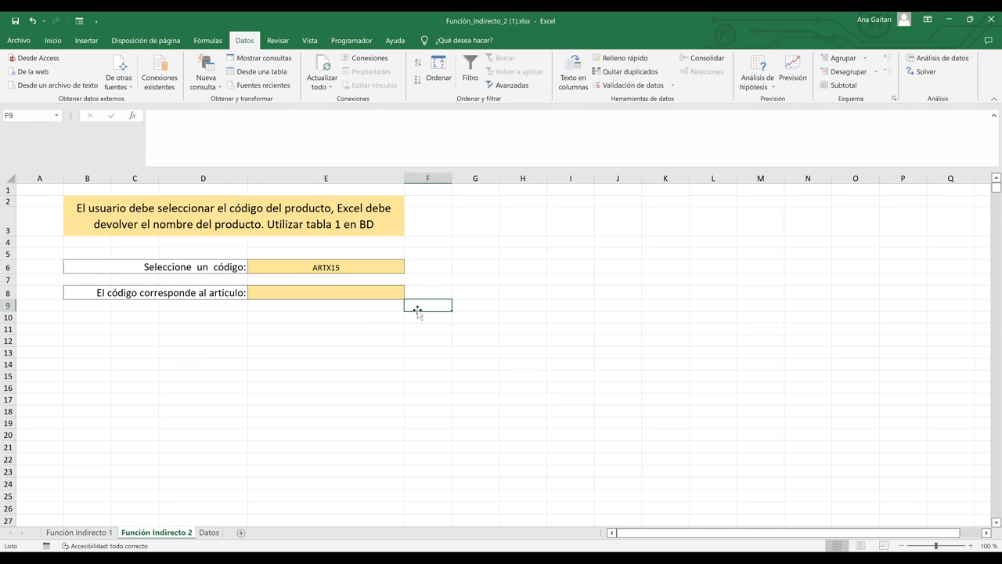
- Enter the formula =INDIRECTO(E6) in cell E8 of the Función Indirecto 2 sheet
click(334, 267)
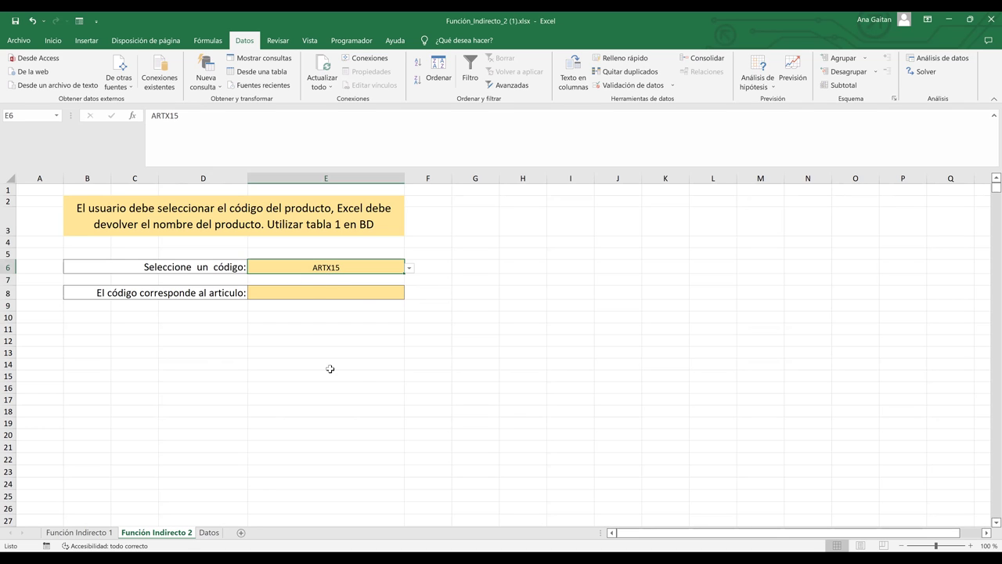
click(347, 314)
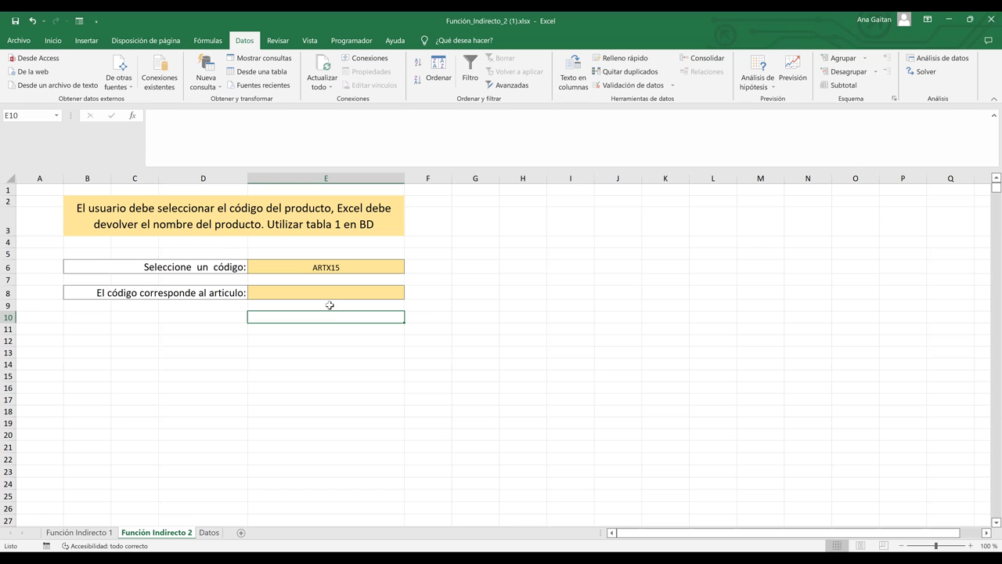
click(329, 293)
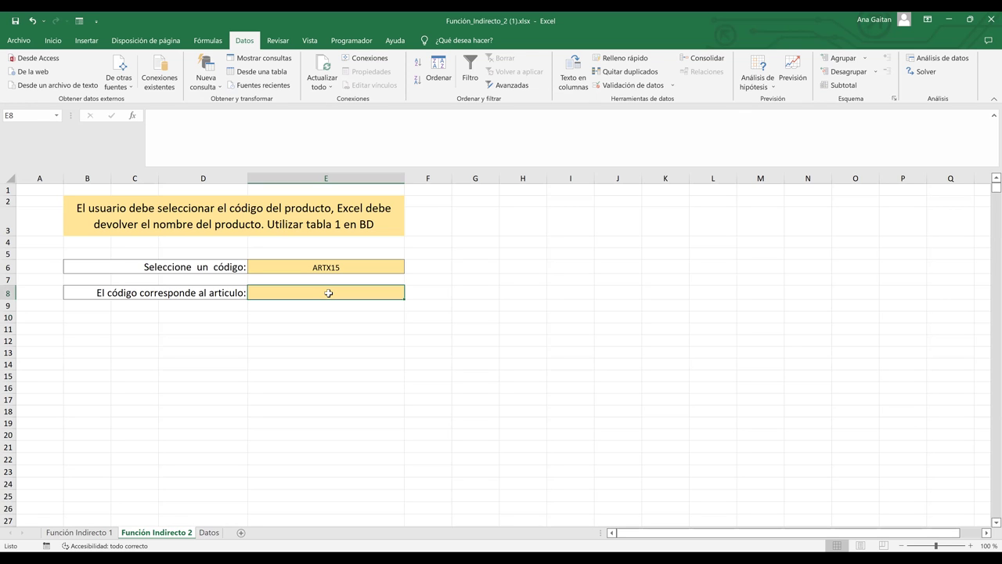
text(=)
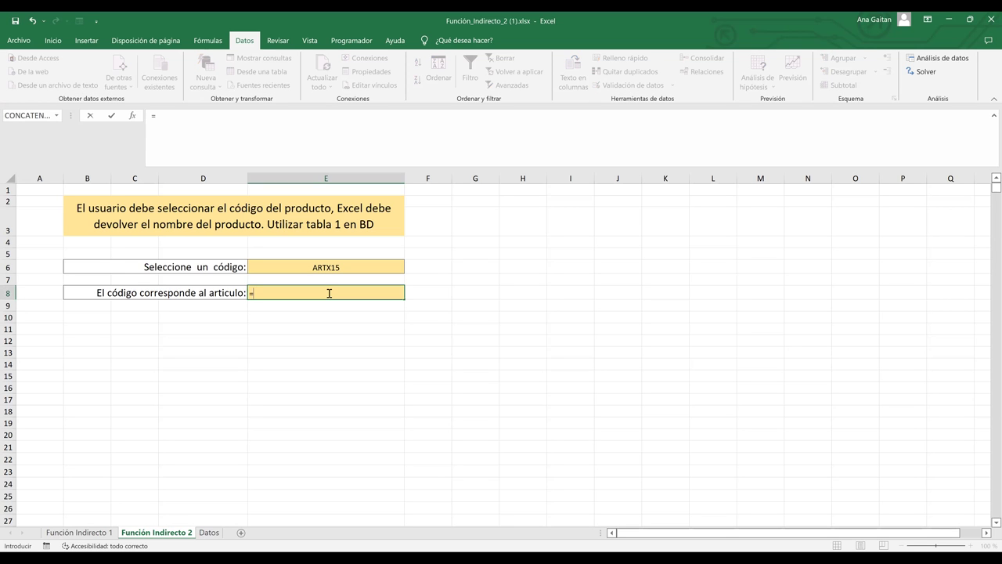
text(ind)
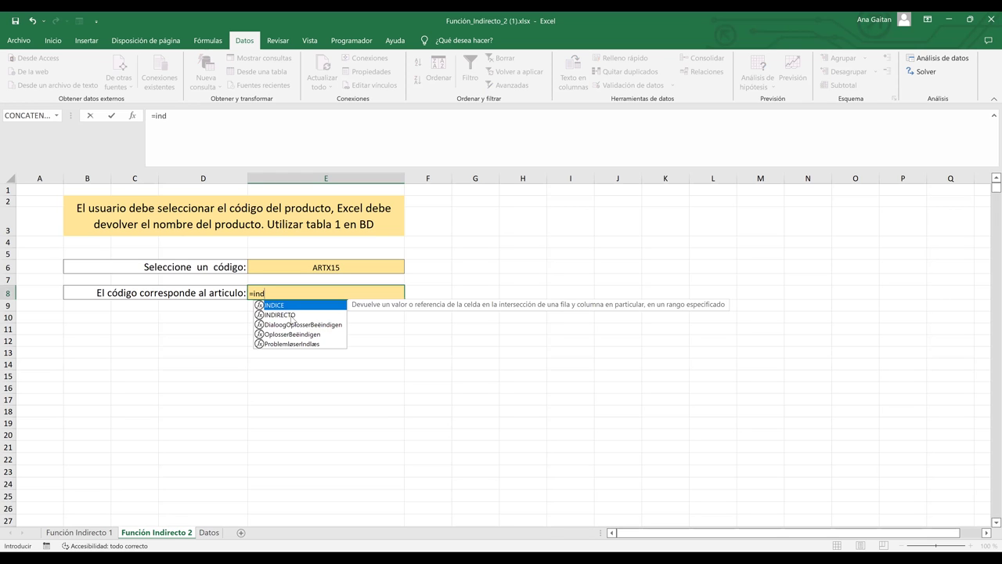
double_click(291, 315)
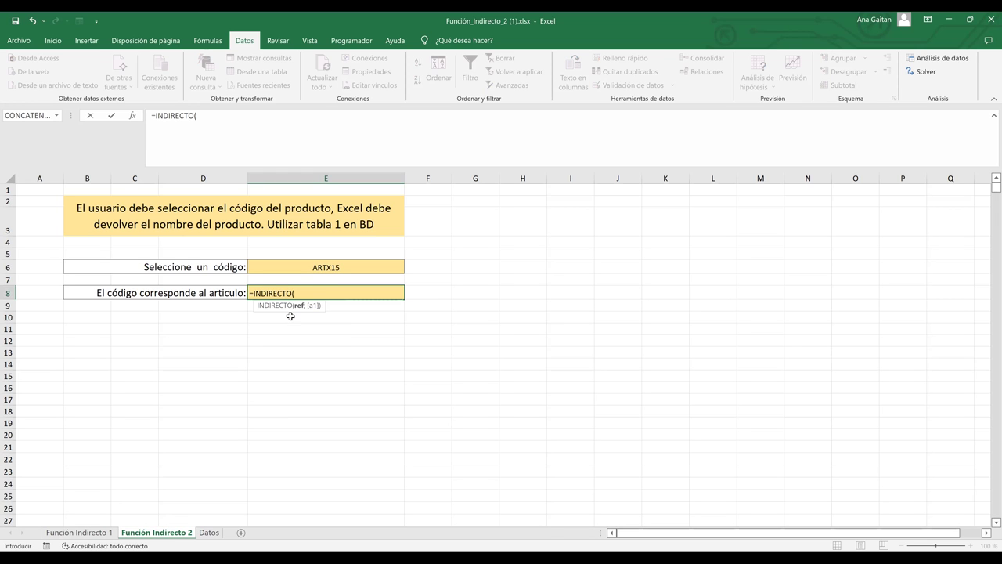
click(328, 268)
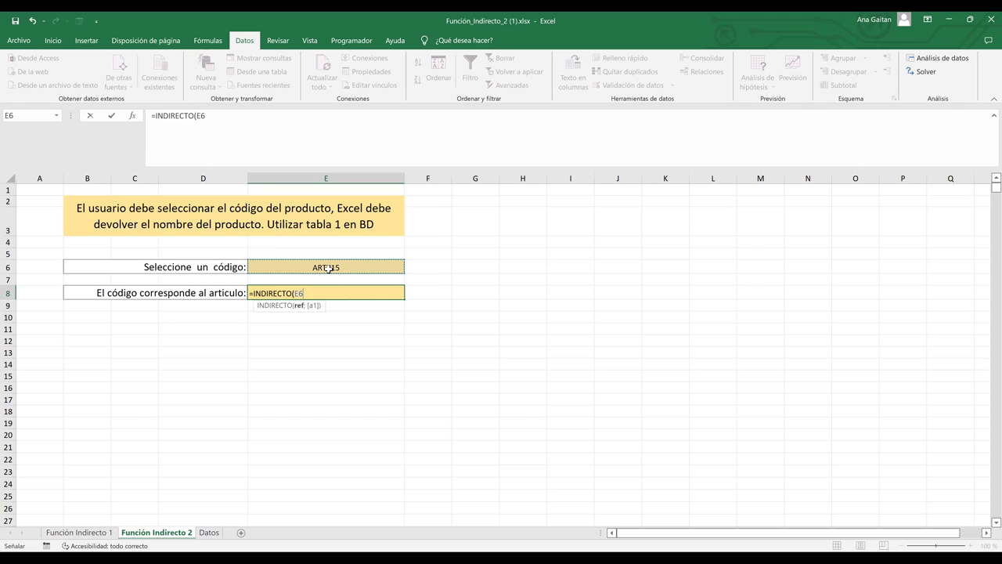
text(()
key(BackSpace)
text())
key(Return)
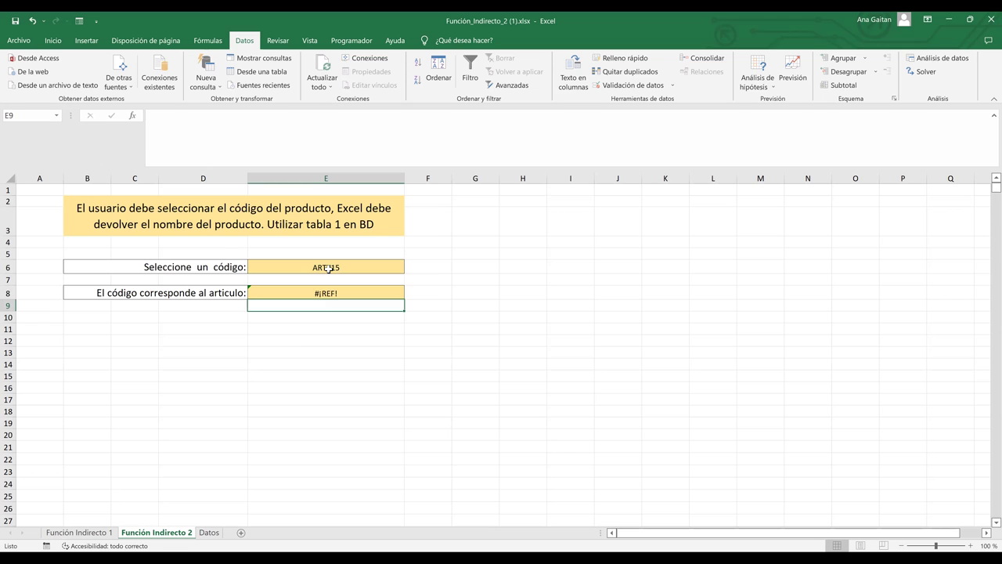
click(343, 361)
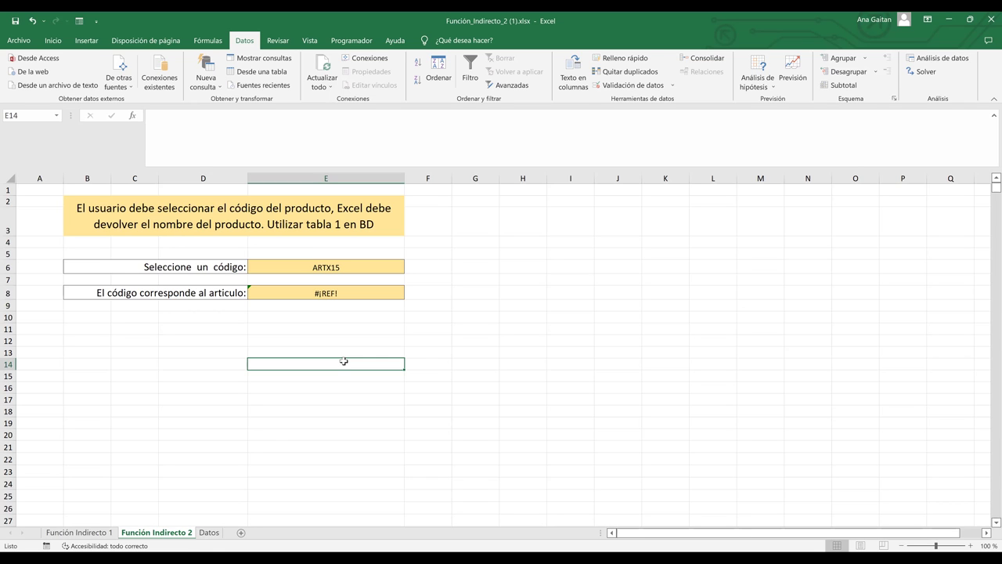
- Review the codes and articles in TABLA 1 on the Datos sheet, and name cell G6 (Calcetines) ARTX1
click(210, 534)
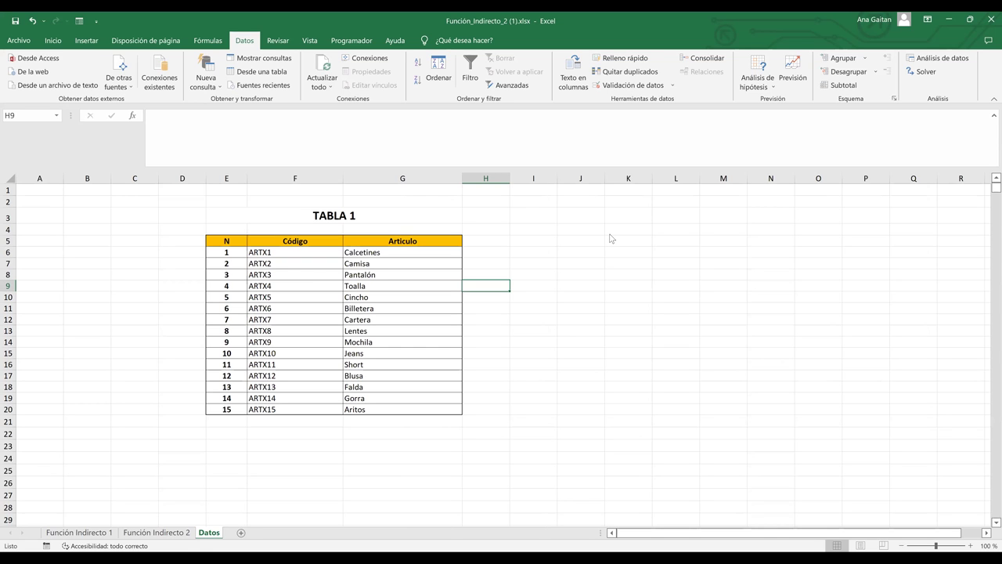
key(Left)
key(Left)
key(Up)
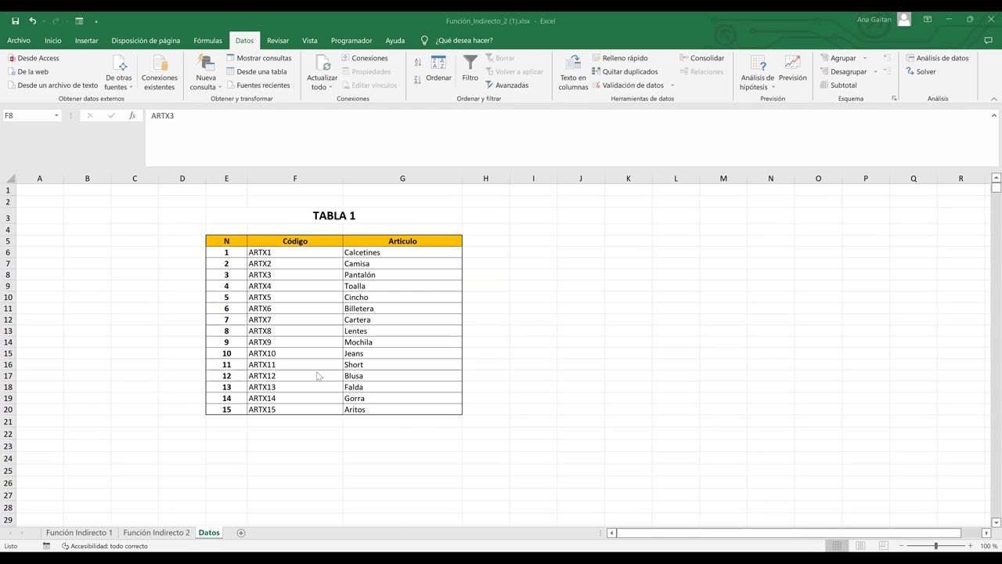
click(289, 252)
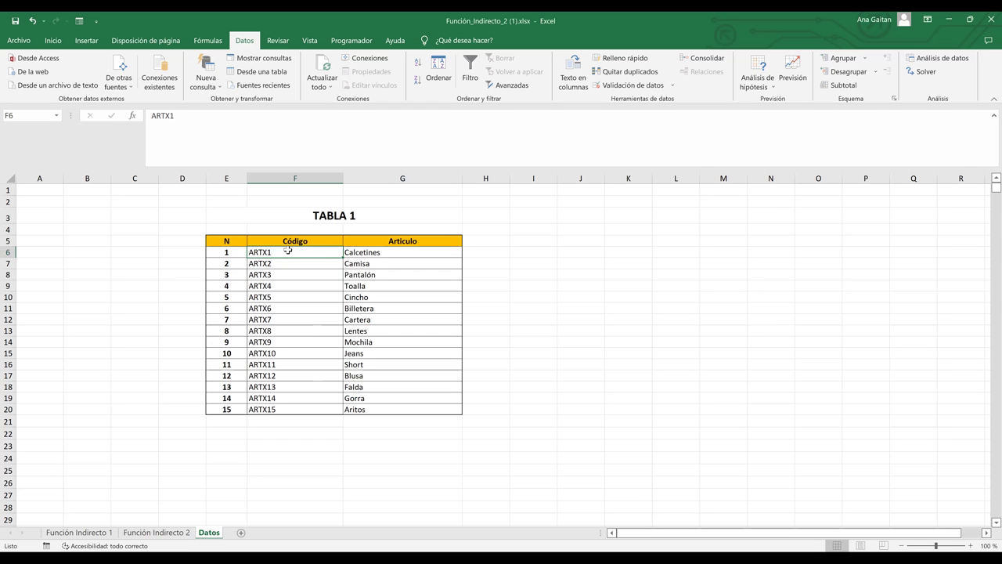
click(379, 252)
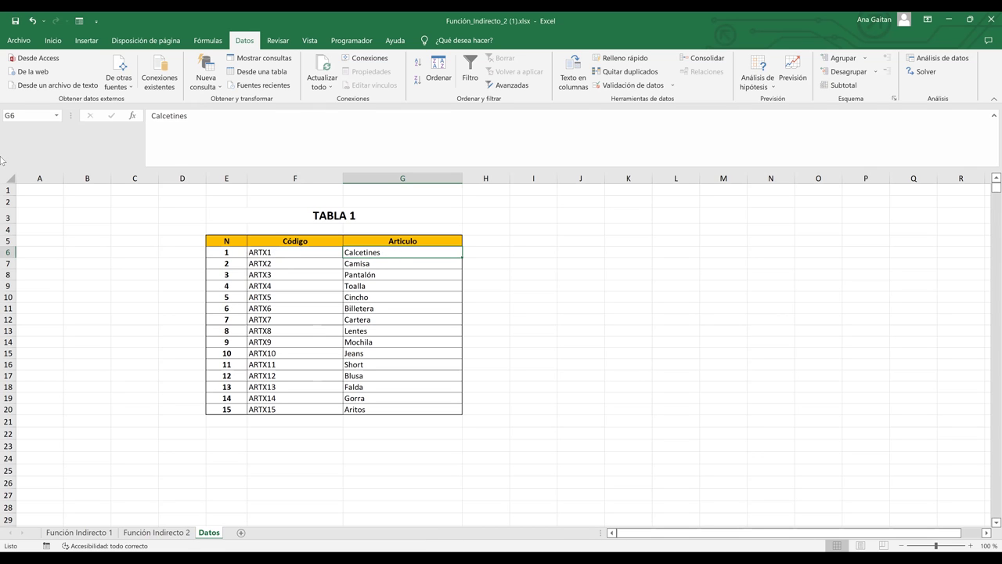
click(27, 116)
key(BackSpace)
text(ARTX1)
key(Return)
- Define the name ARTX2 for the Camisa cell, G7, with workbook scope
click(356, 261)
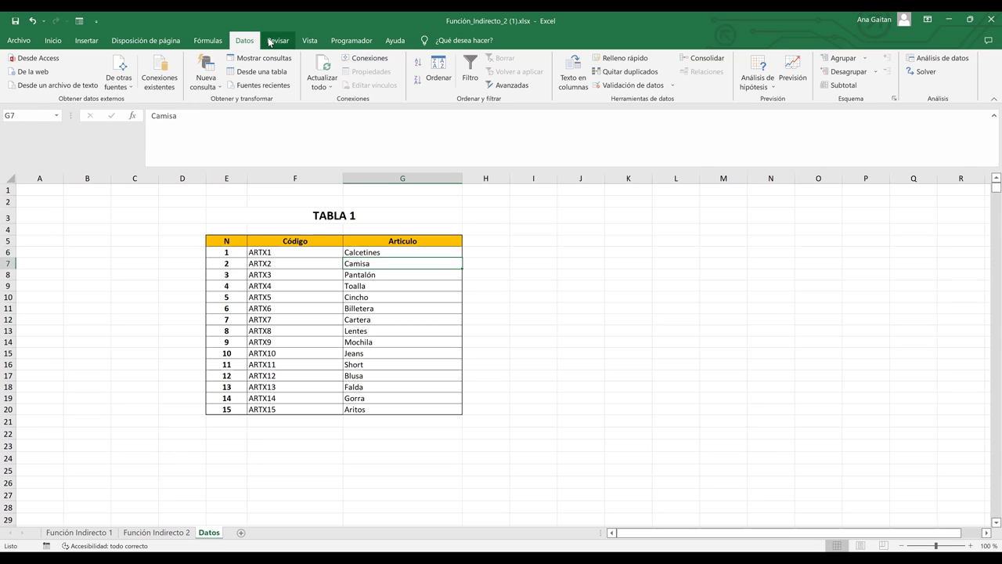
click(212, 45)
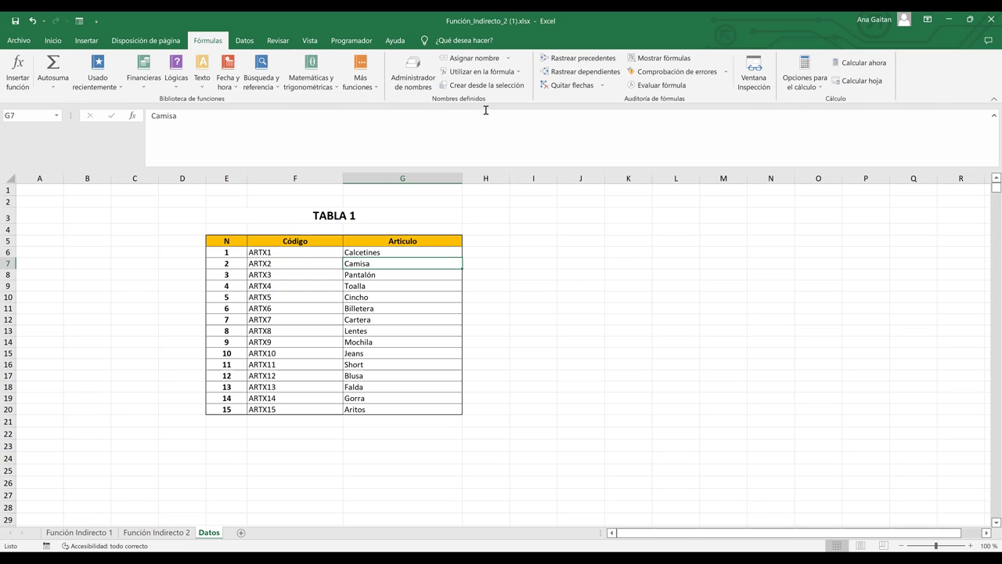
click(480, 58)
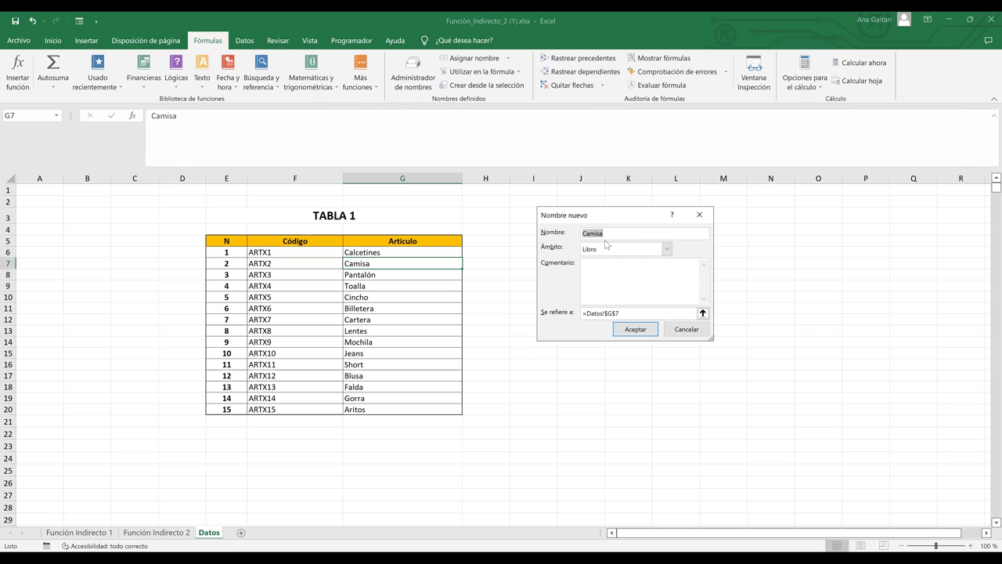
key(BackSpace)
text(ARTX2)
click(635, 331)
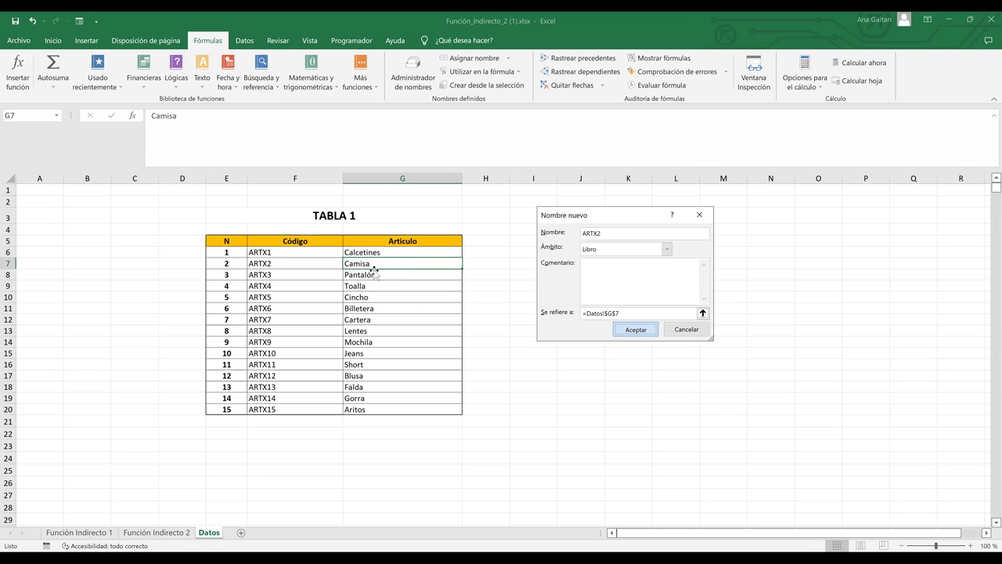
- Define the name ARTX3 for the Pantalón cell, G8, with workbook scope
key(Down)
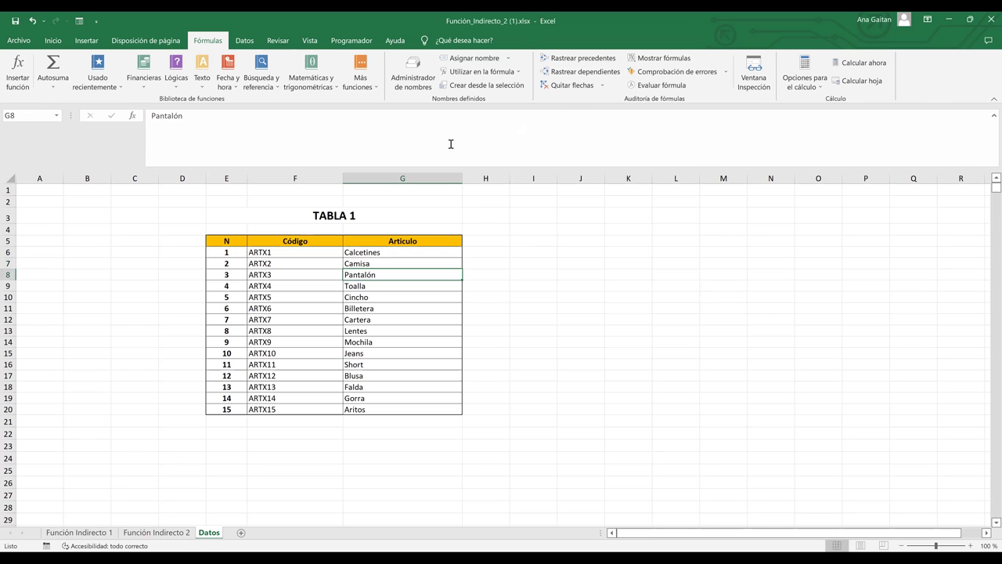
click(473, 65)
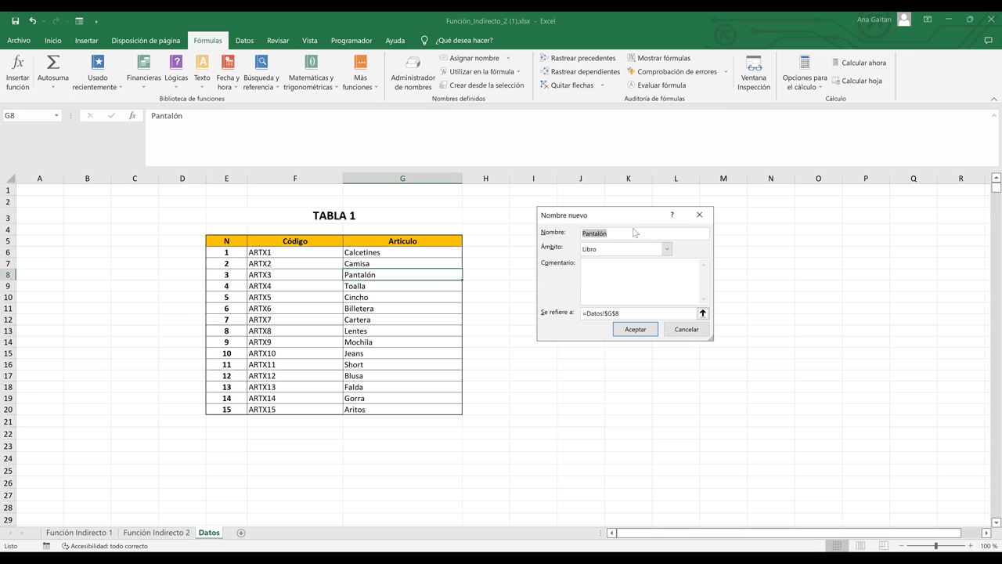
key(BackSpace)
text(ARTX3)
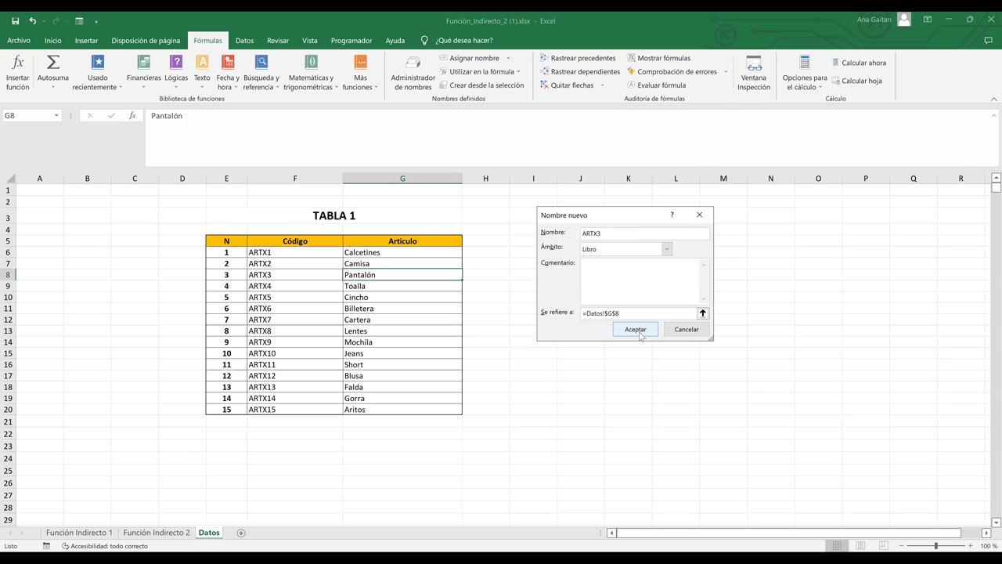
key(Return)
- Define the name ARTX4 for the Toalla cell, G9, with workbook scope
click(403, 290)
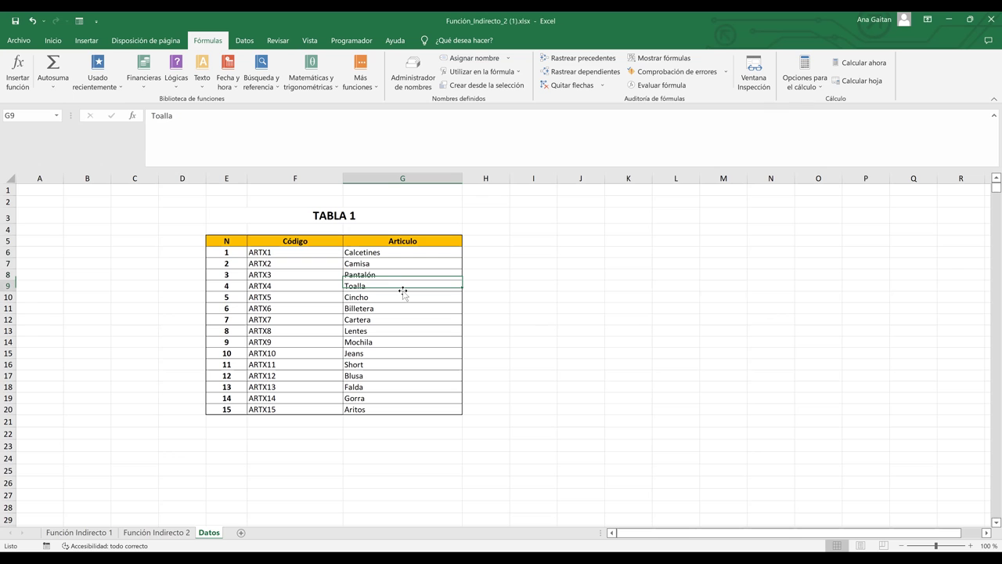
click(472, 58)
text(ARTX4)
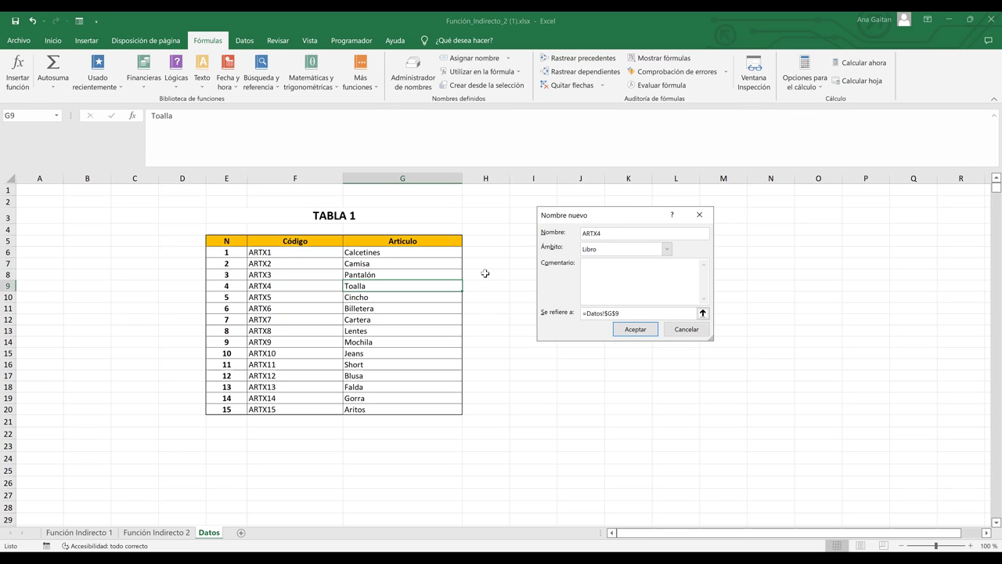
key(Return)
- Define the name ARTX5 for the Cincho cell, G10, with workbook scope
click(432, 297)
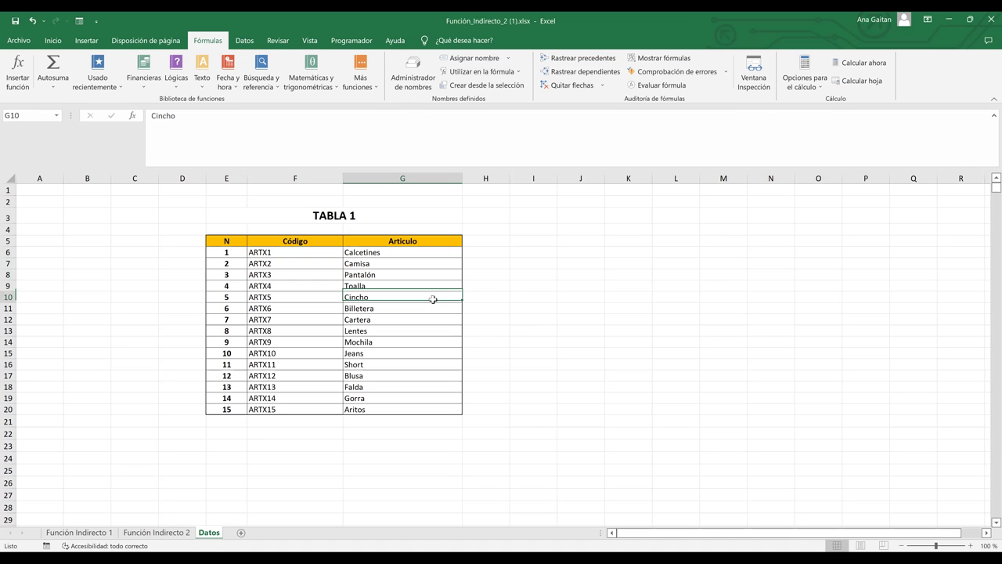
click(484, 60)
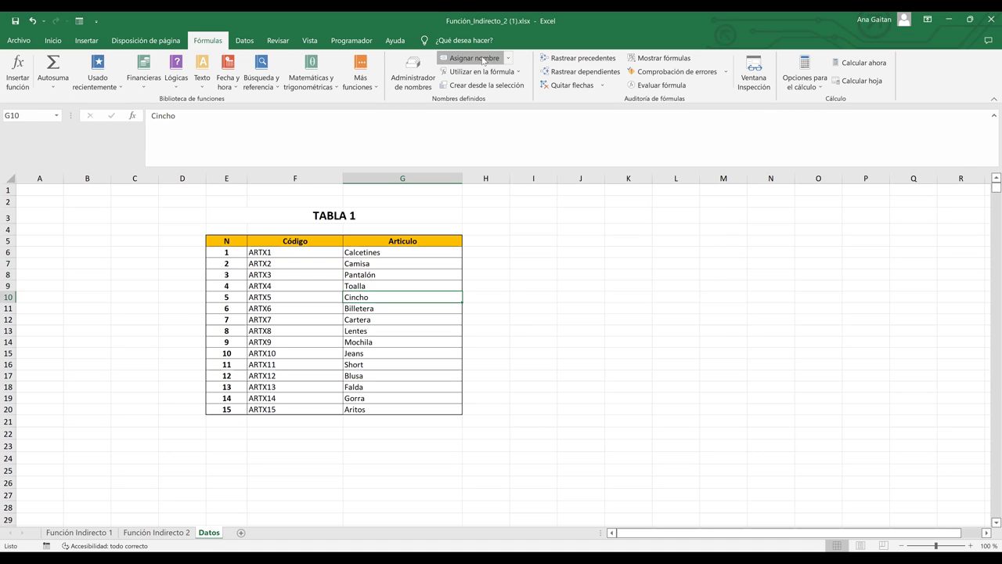
text(ART)
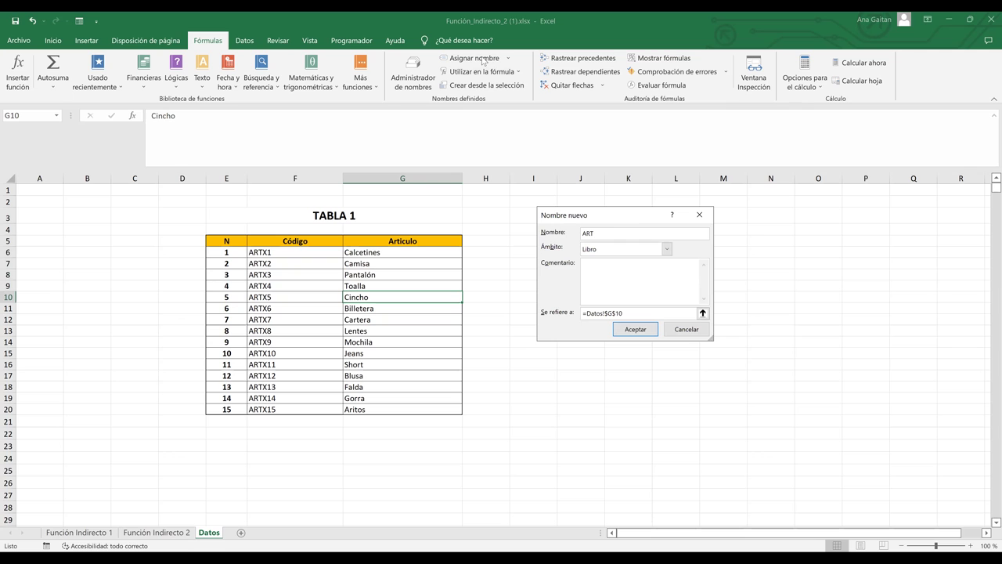
text(X5)
key(Return)
- Define the name ARTX6 for the Billetera cell, G11, with workbook scope
key(Return)
click(467, 62)
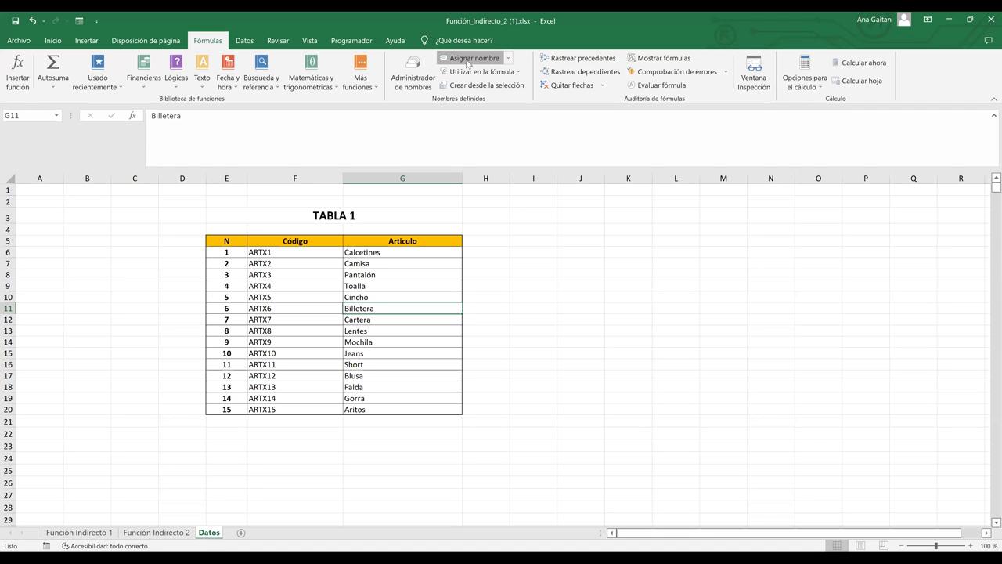
click(468, 62)
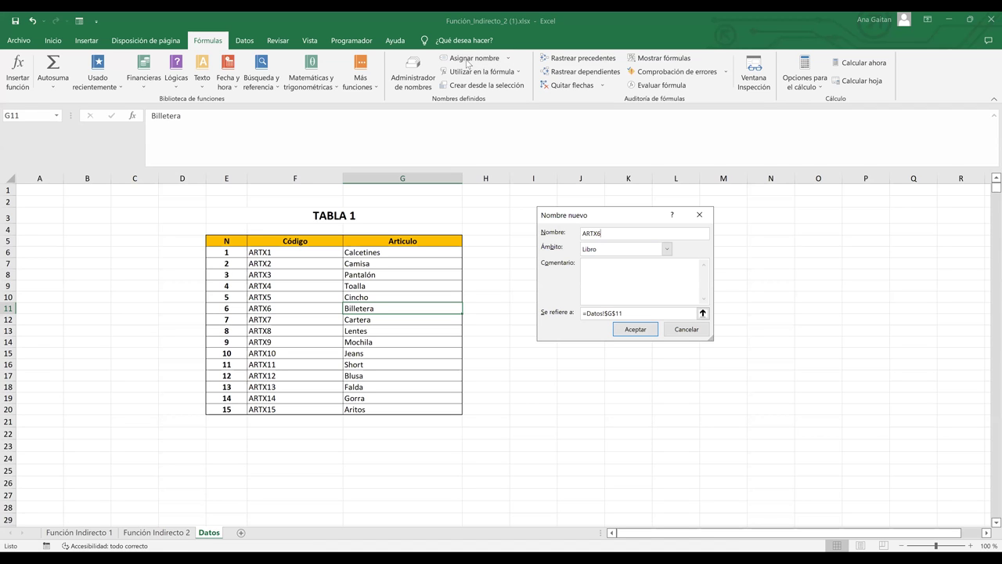
key(Return)
- Define the name ARTX7 for the Cartera cell, G12, with workbook scope
key(Return)
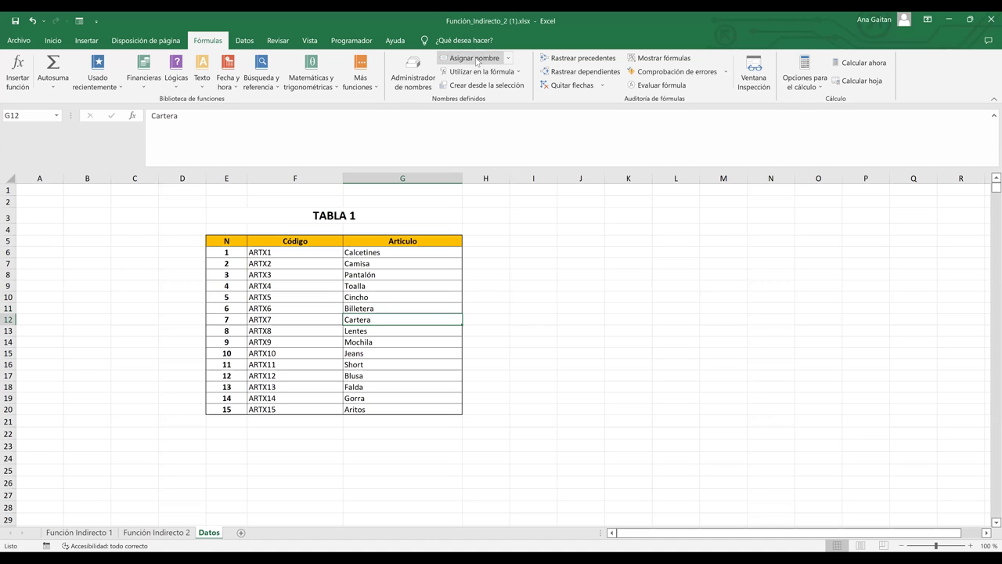
click(474, 60)
text(AR)
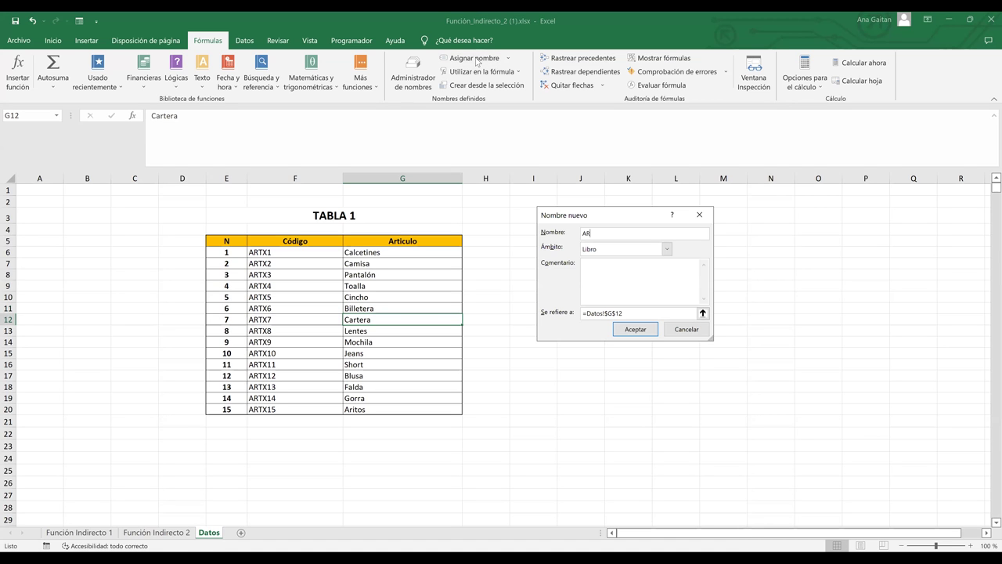
text(TX7)
key(Return)
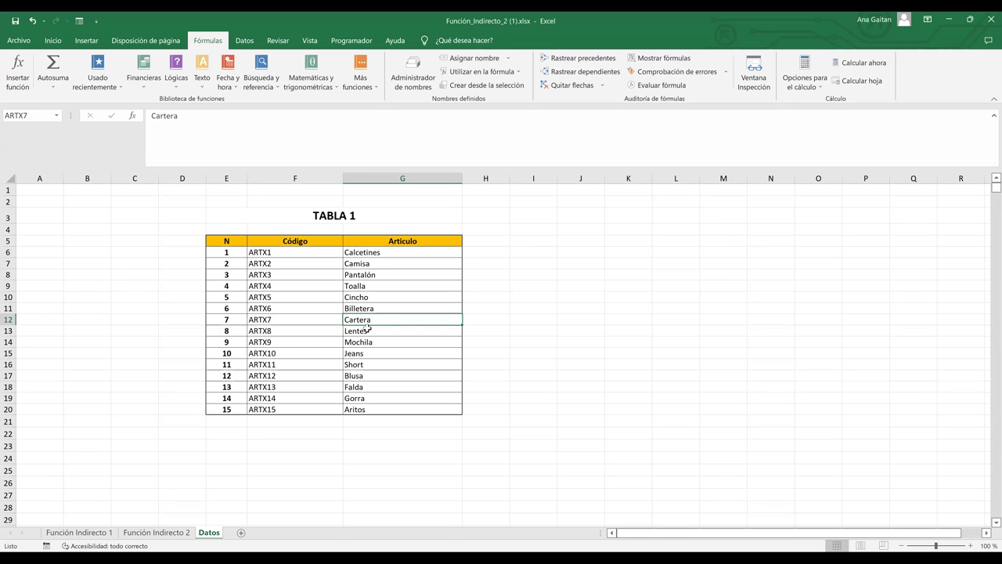
- Define the name ARTX8 for the Lentes cell, G13, with workbook scope
click(368, 329)
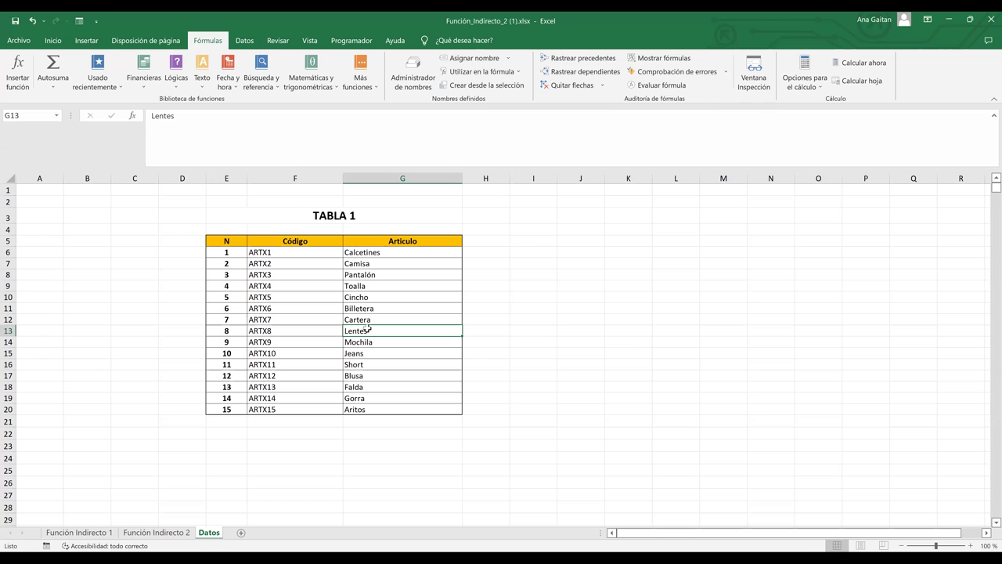
click(472, 58)
text(A)
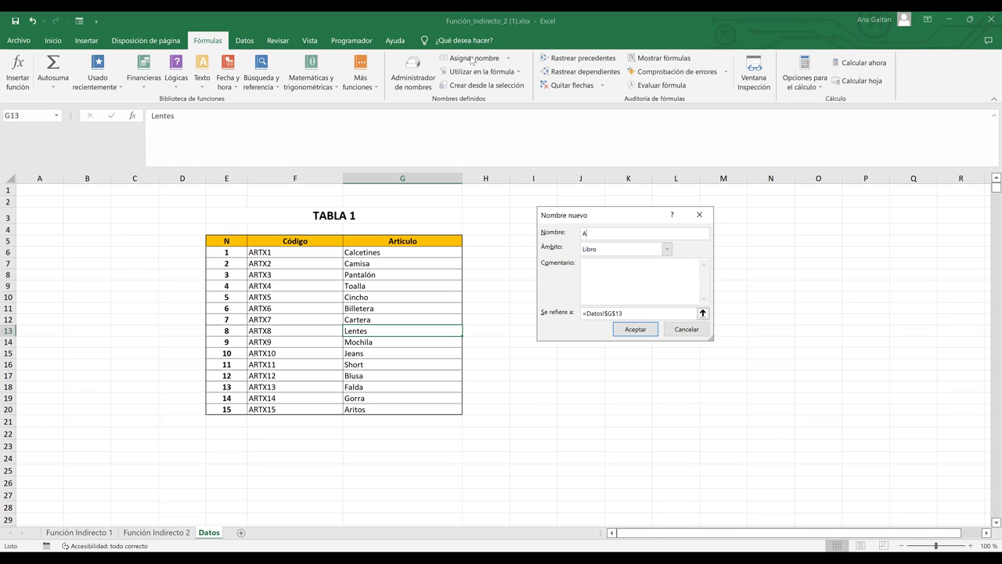
text(RTX8)
key(Return)
- Define the name ARTX9 for the Mochila cell, G14, with workbook scope, and select the Jeans cell, G15
key(Return)
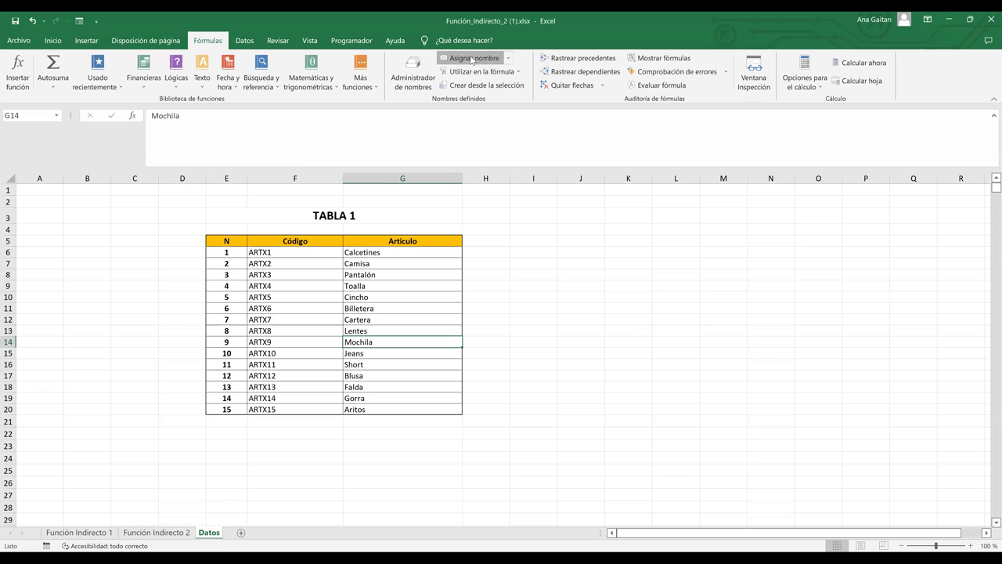
click(472, 58)
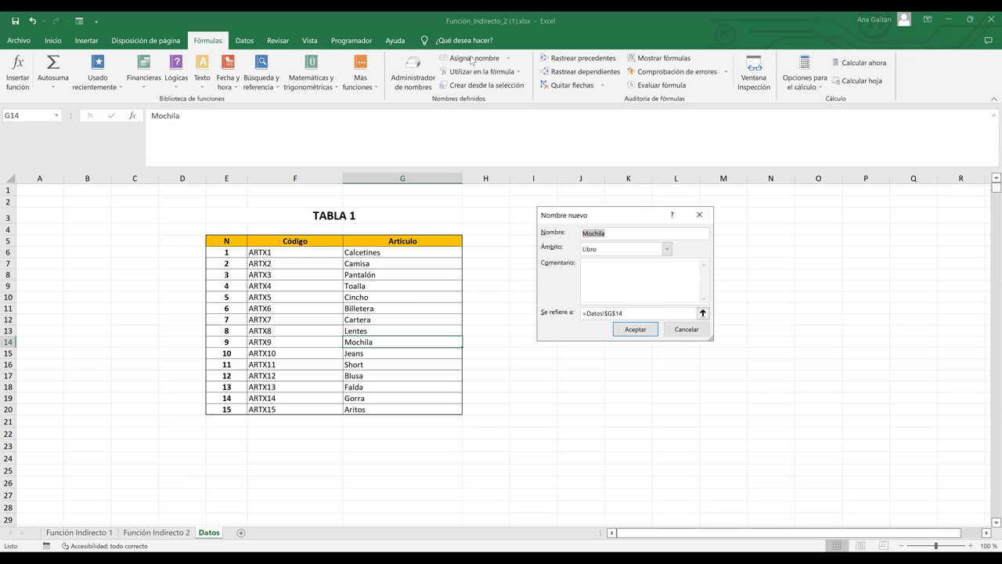
text(ARTX9)
key(Return)
key(Down)
key(Down)
click(359, 353)
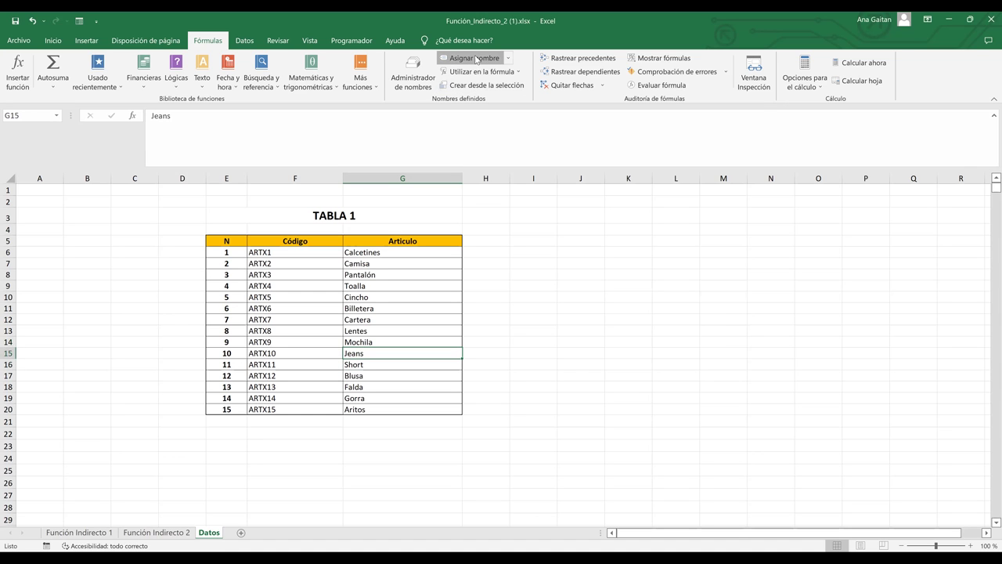
- Define the workbook names ARTX10 for the Jeans cell G15 and ARTX11 for the Short cell G16
click(475, 60)
text(ARTX10)
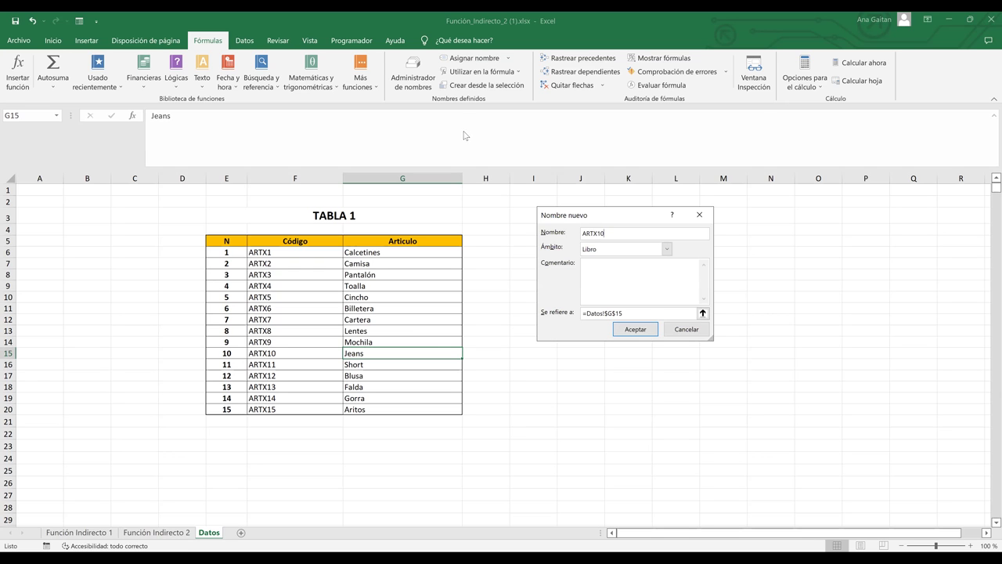
click(639, 331)
click(372, 366)
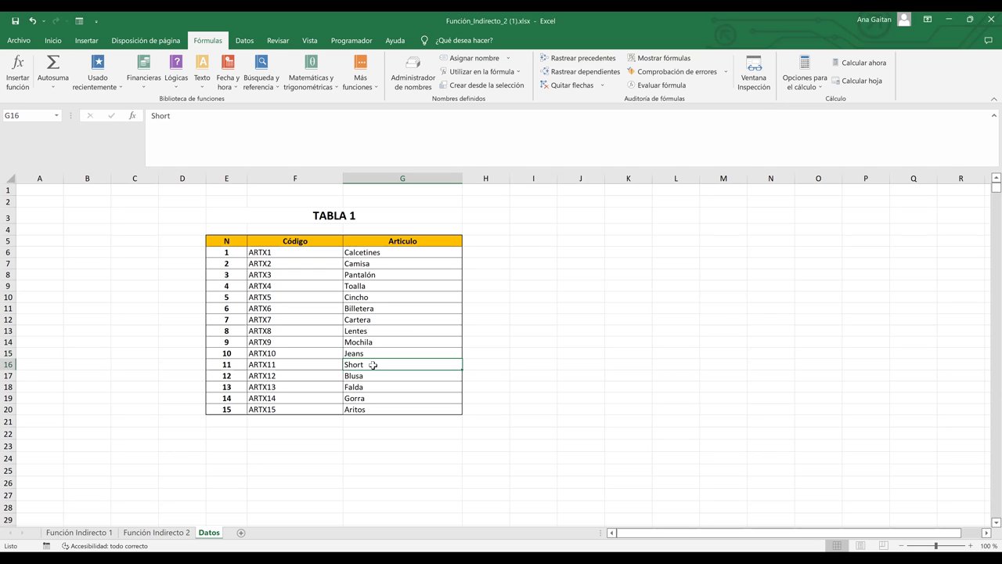
click(488, 61)
text(ARTX11)
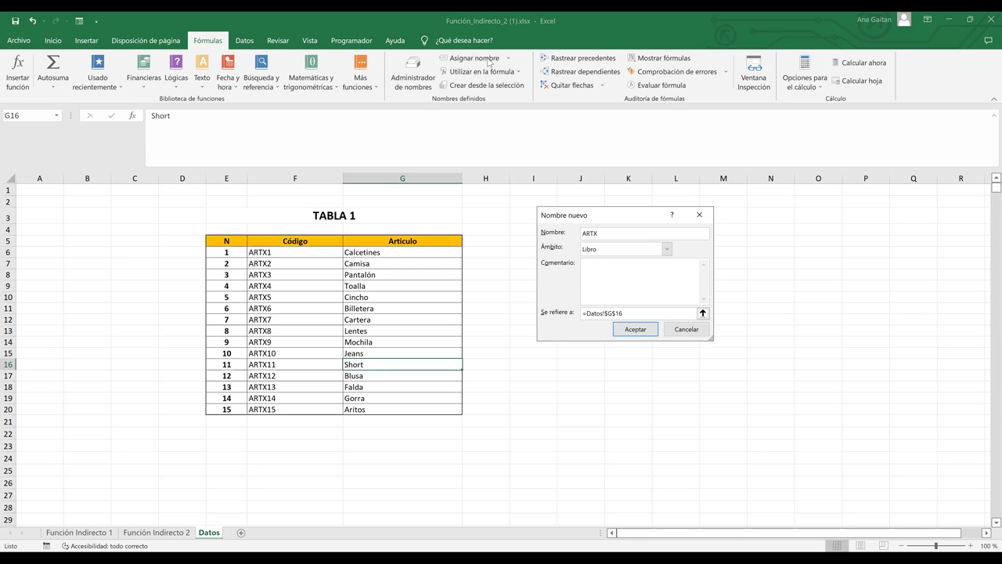
key(Return)
- Define the names ARTX12 for the Blusa cell G17 and ARTX13 for the Falda cell G18
click(354, 375)
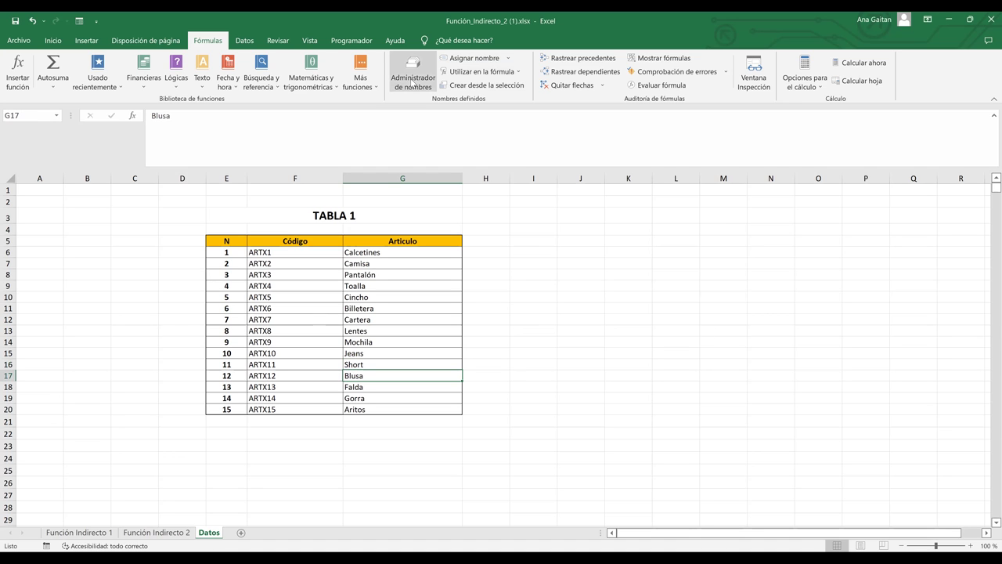
click(465, 62)
text(ART)
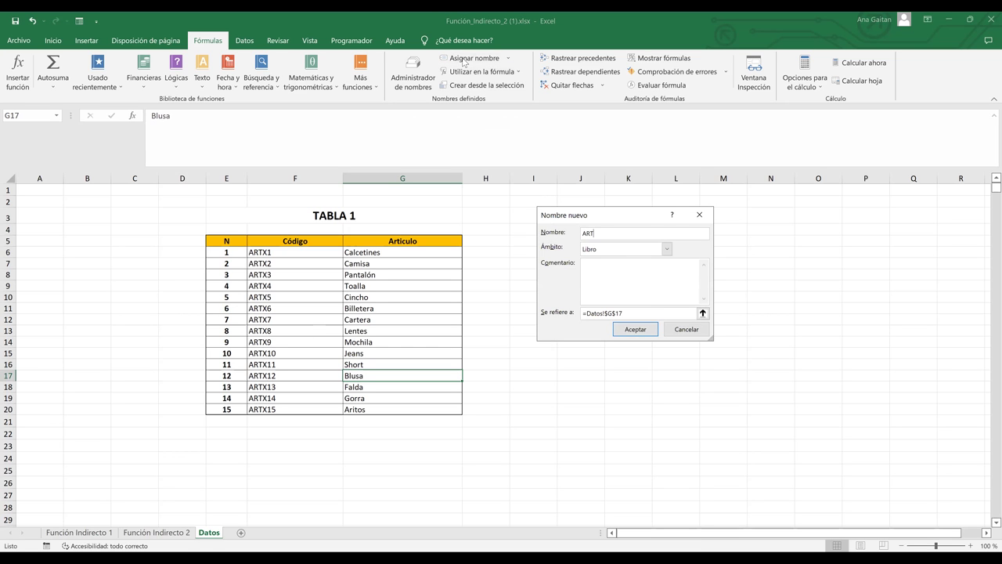
text(X12)
key(Return)
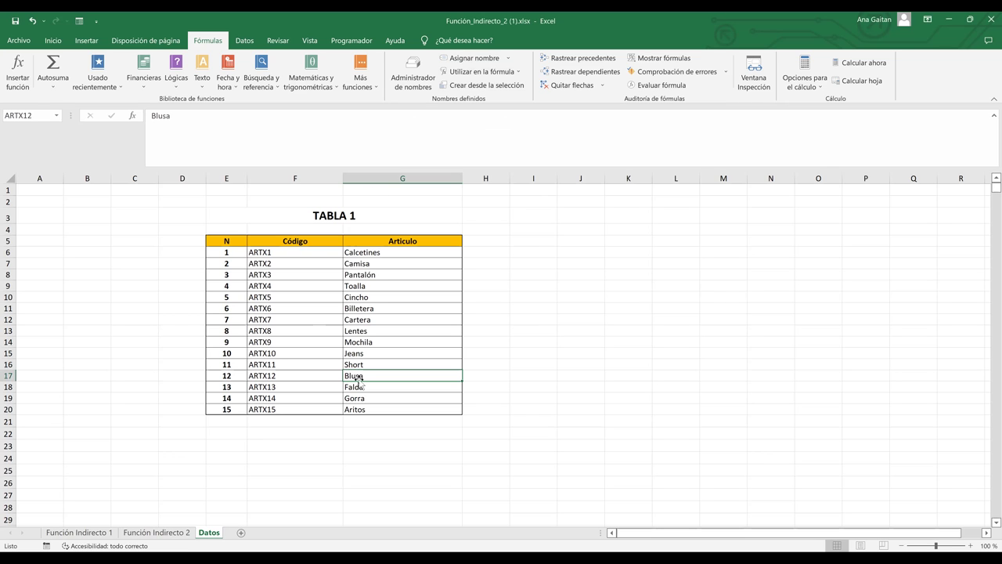
key(Down)
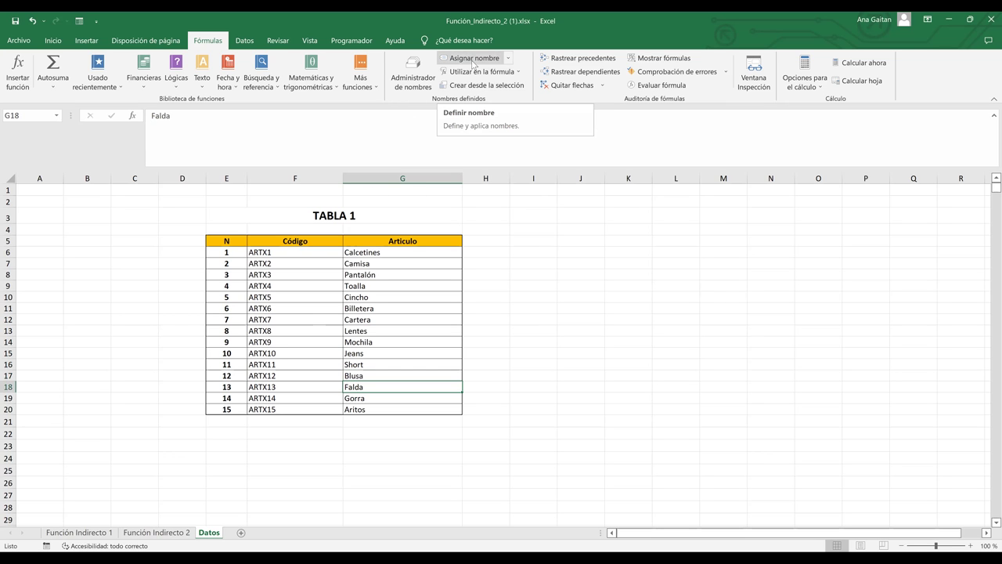
click(474, 58)
text(ARTX13)
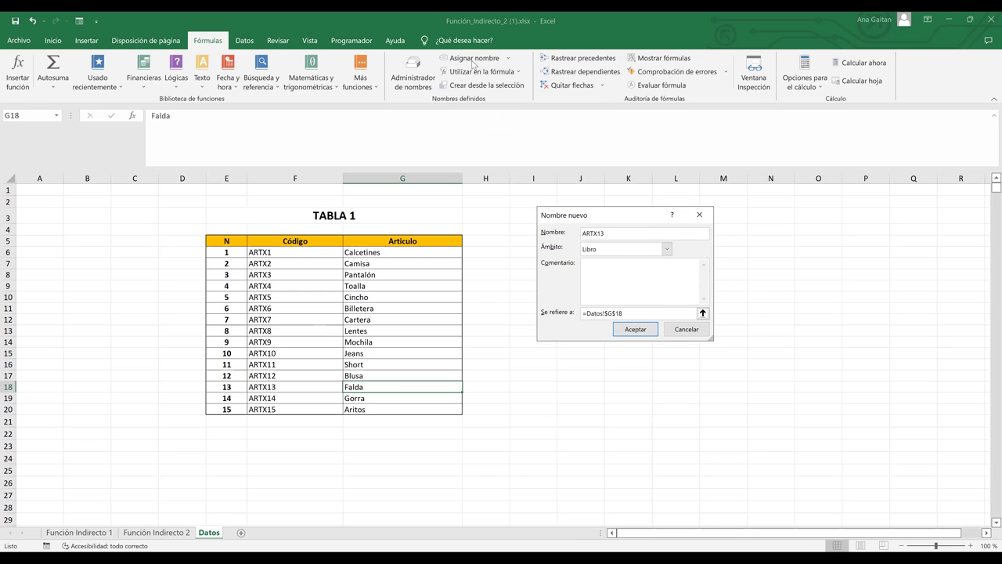
key(Return)
- Define the names ARTX14 for the Gorra cell G19 and ARTX15 for the Aritos cell G20
click(378, 397)
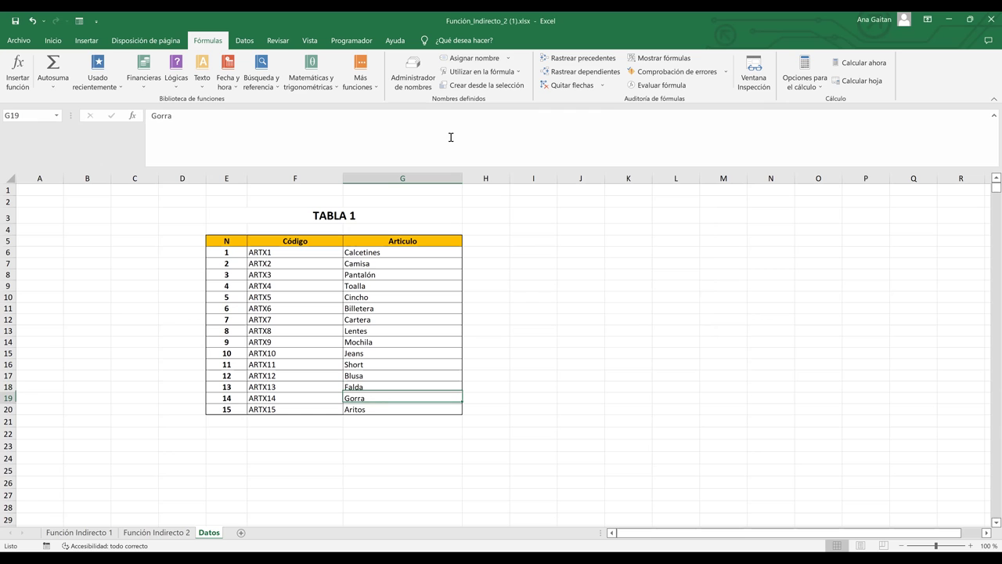
click(475, 60)
text(ARTX)
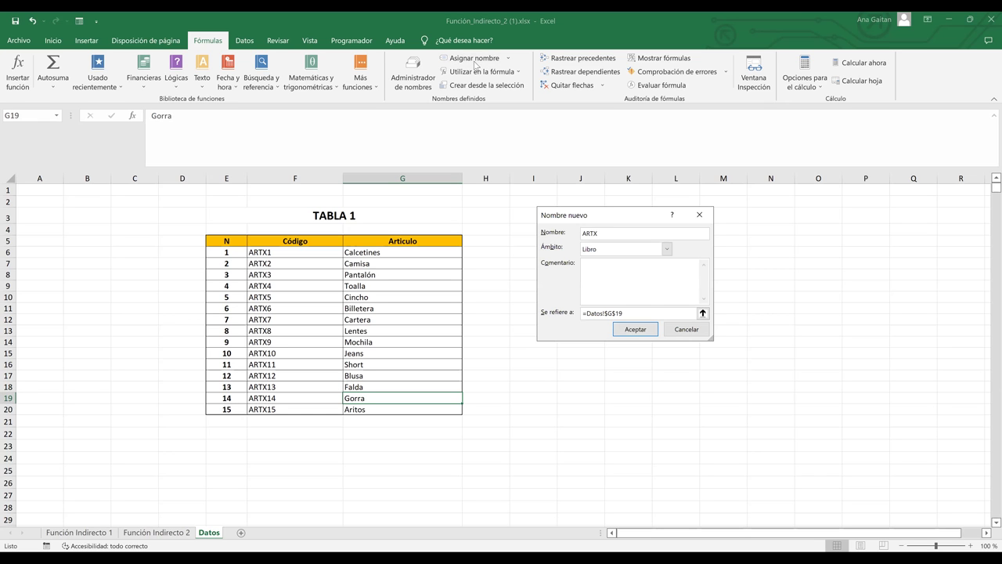
text(14)
key(Return)
key(Return)
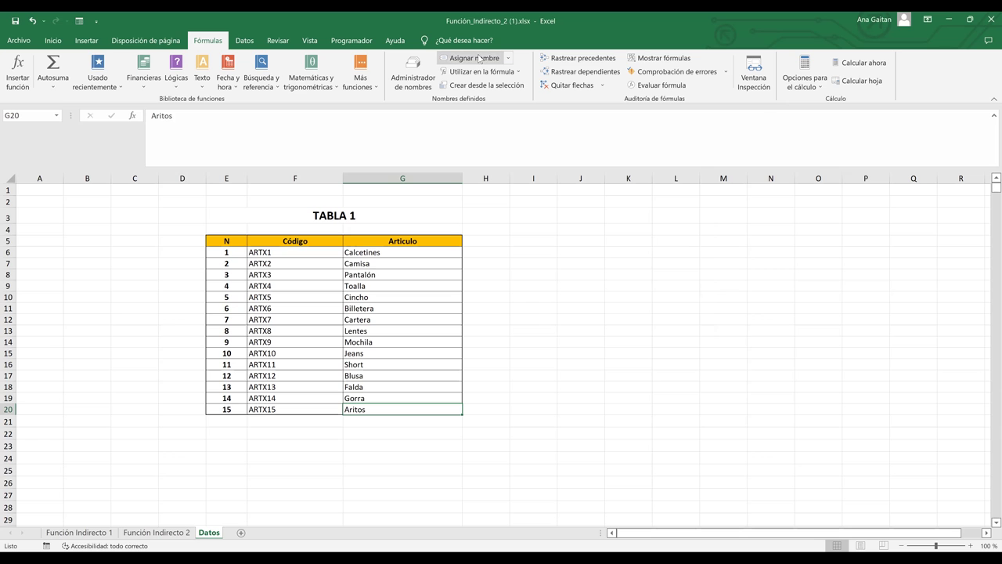
click(479, 58)
text(ARTX15)
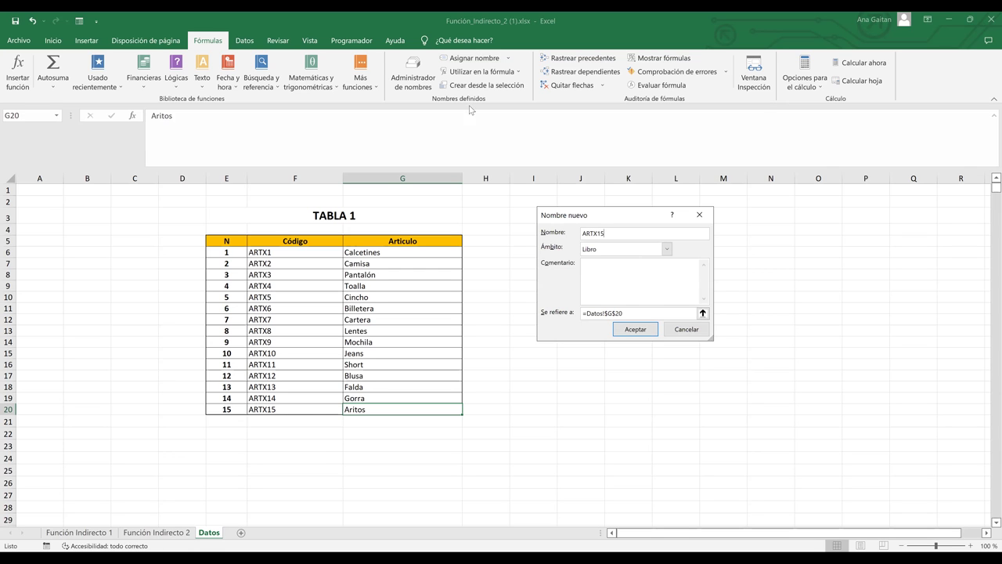
click(646, 333)
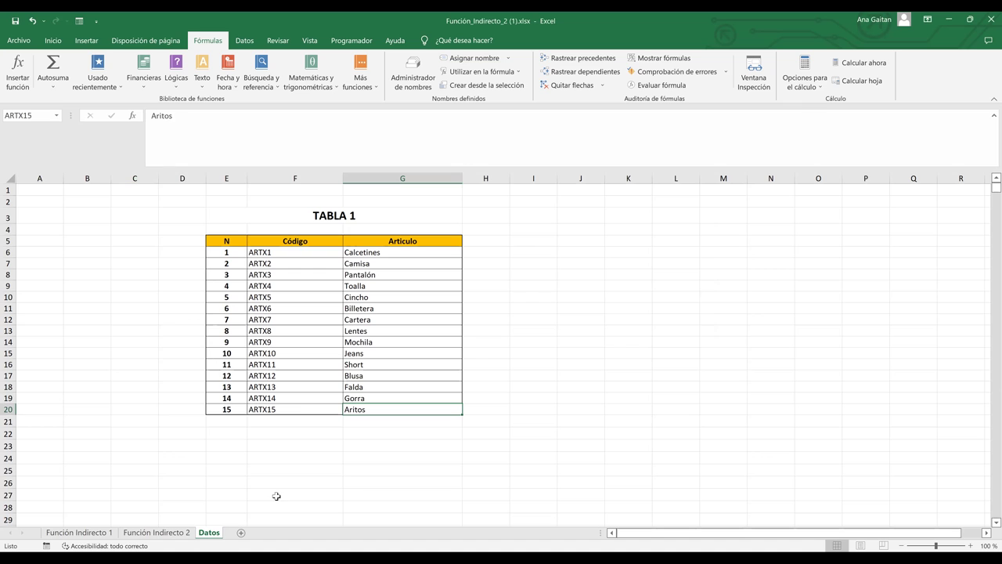
- Check the assigned names of several article cells in Tabla 1, including Billetera, Camisa, Calcetines and Toalla
click(277, 494)
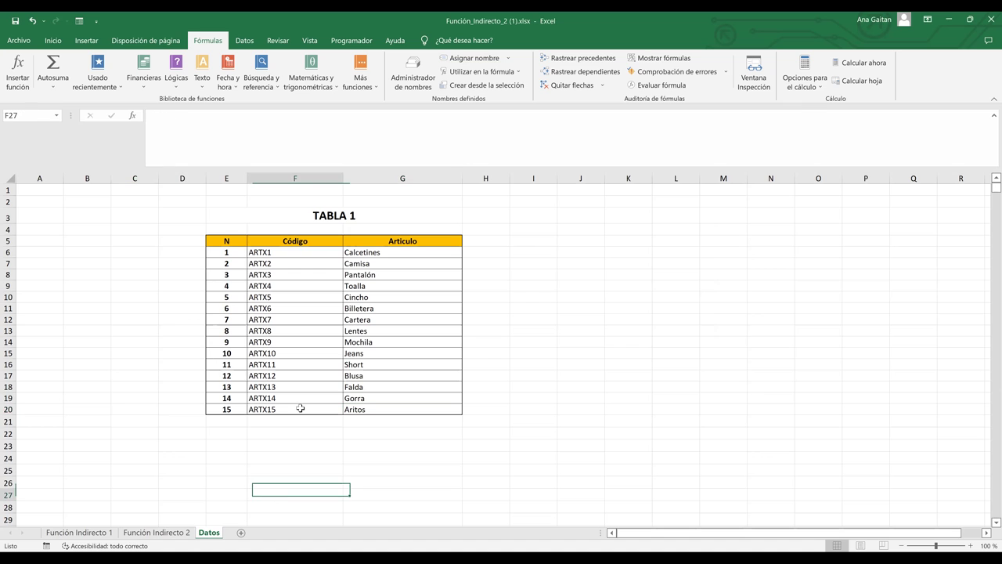
click(402, 250)
click(377, 307)
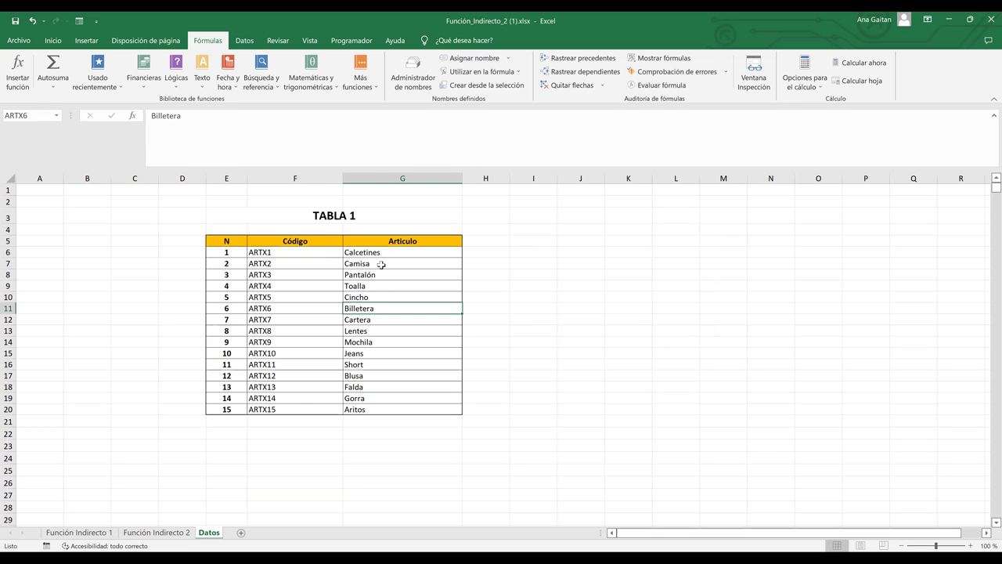
click(381, 264)
click(380, 252)
click(379, 288)
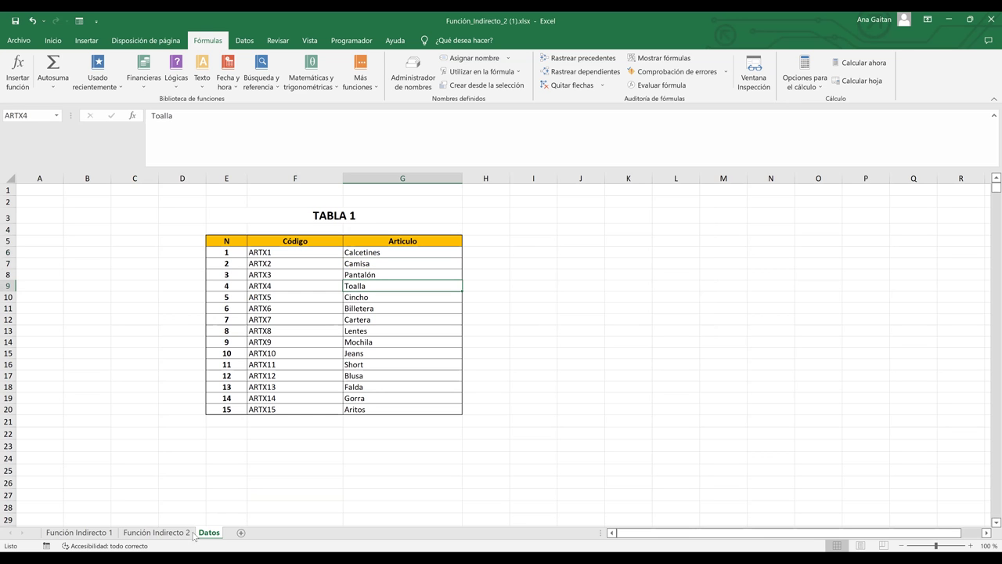
- Review the code cell E6 and the formula in E8 on Función Indirecto 2, and locate code ARTX15 in the Datos table
click(156, 533)
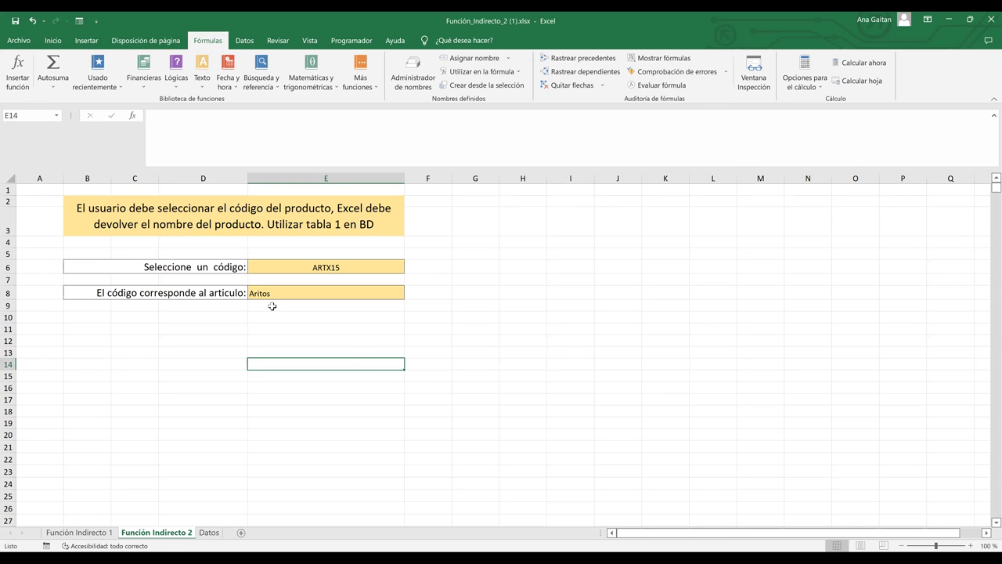
click(334, 267)
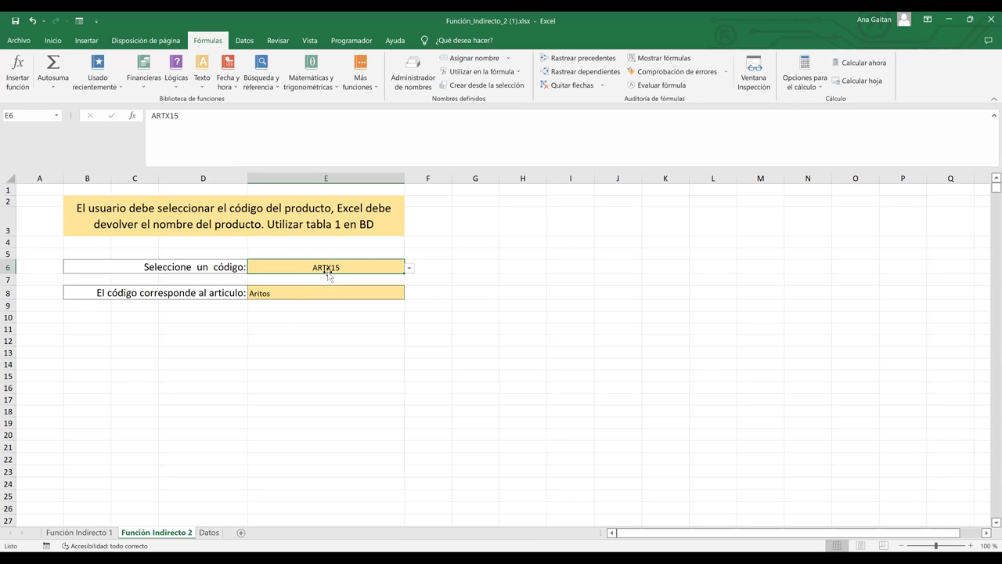
click(287, 300)
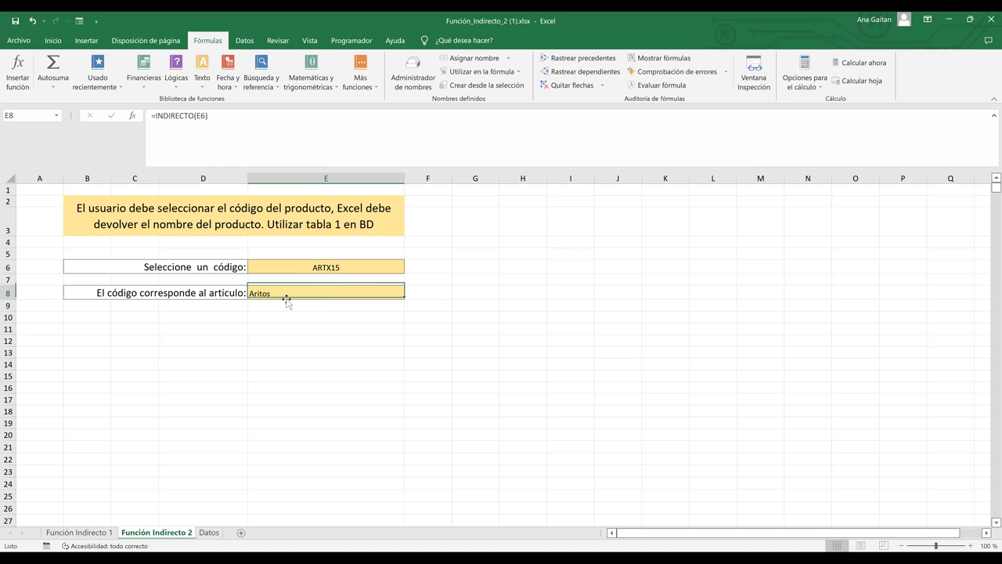
click(209, 532)
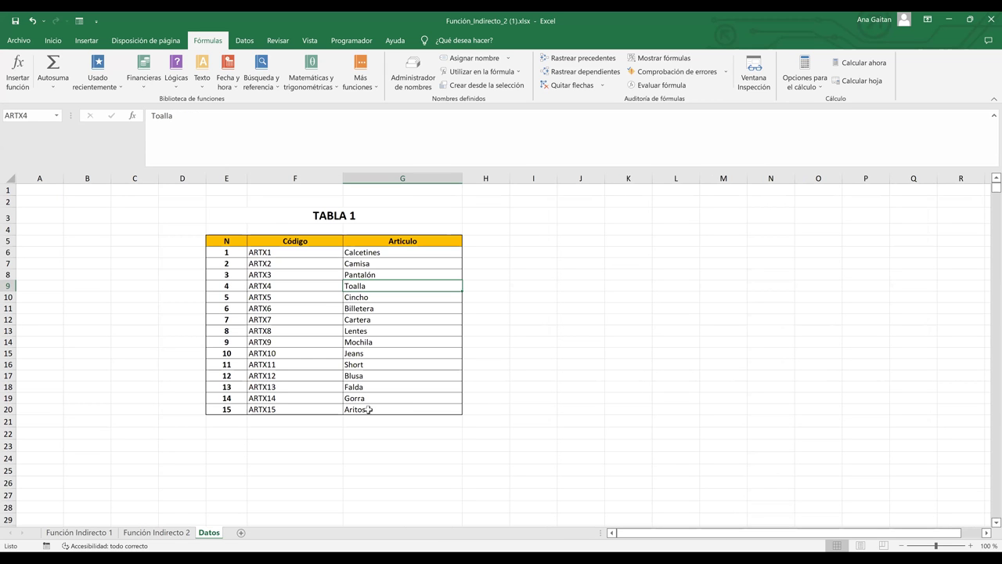
click(6, 409)
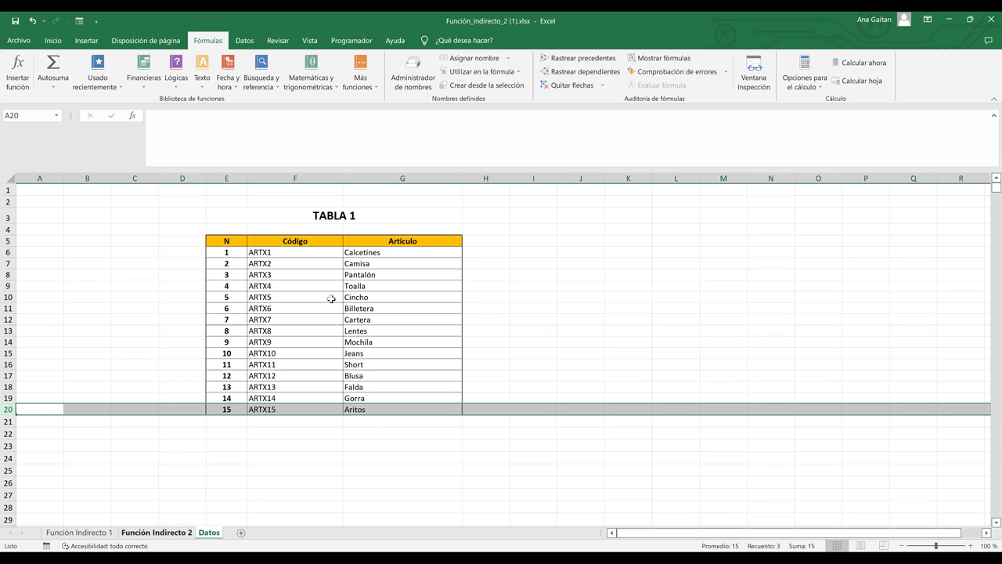
- Test the lookup on Función Indirecto 2 with code ARTX11 and compare the returned article with Tabla 1 on Datos
key(ctrl+Page_Up)
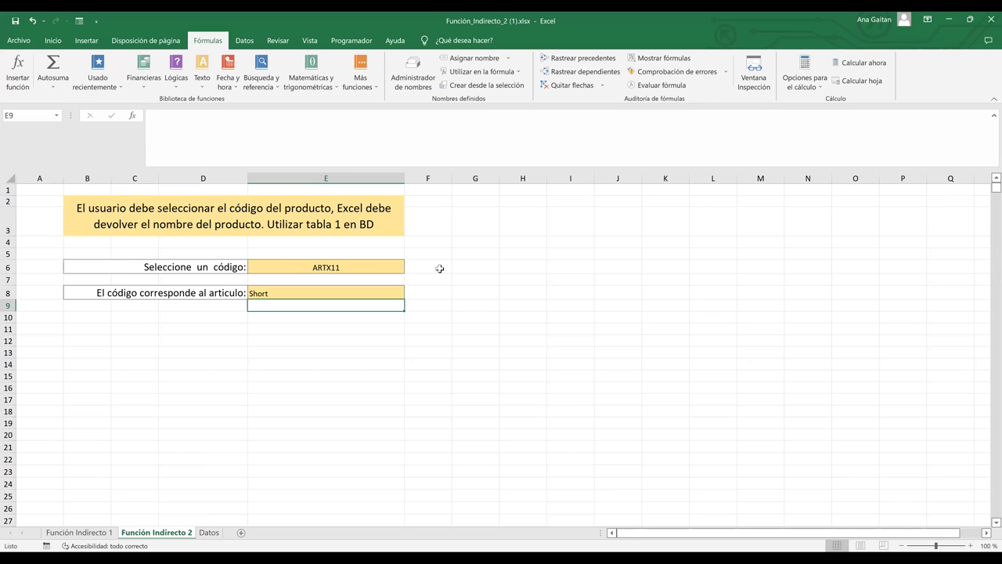
key(ctrl+Page_Down)
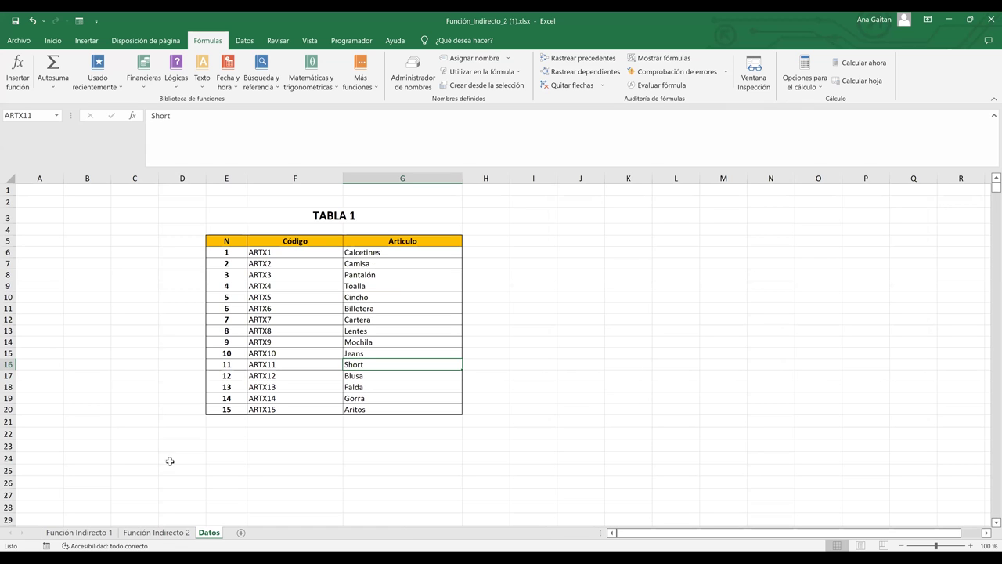
- Set the product code in E6 on Función Indirecto 2 to ARTX2 and compare the returned article with Tabla 1 on Datos
key(ctrl+Page_Up)
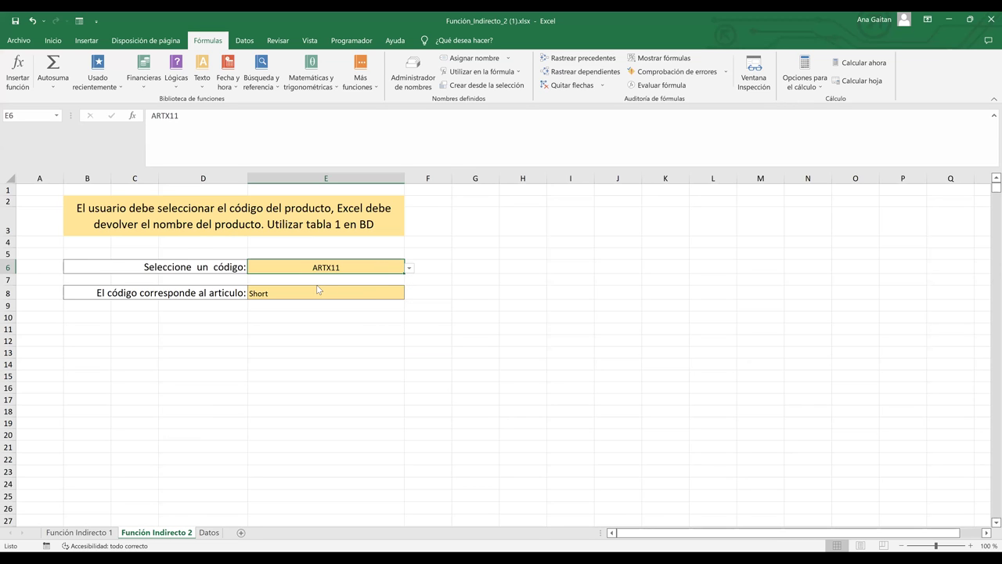
click(408, 366)
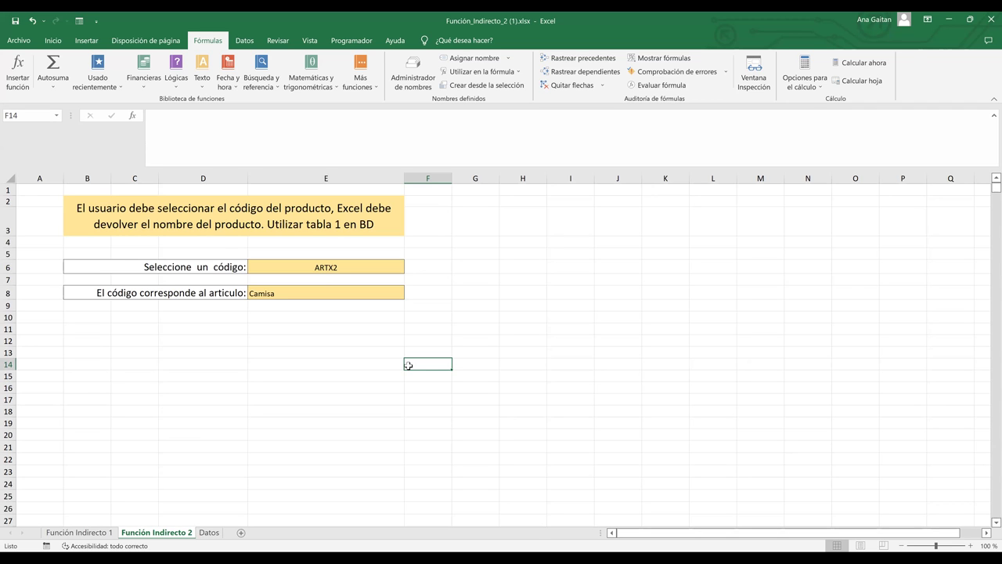
click(480, 332)
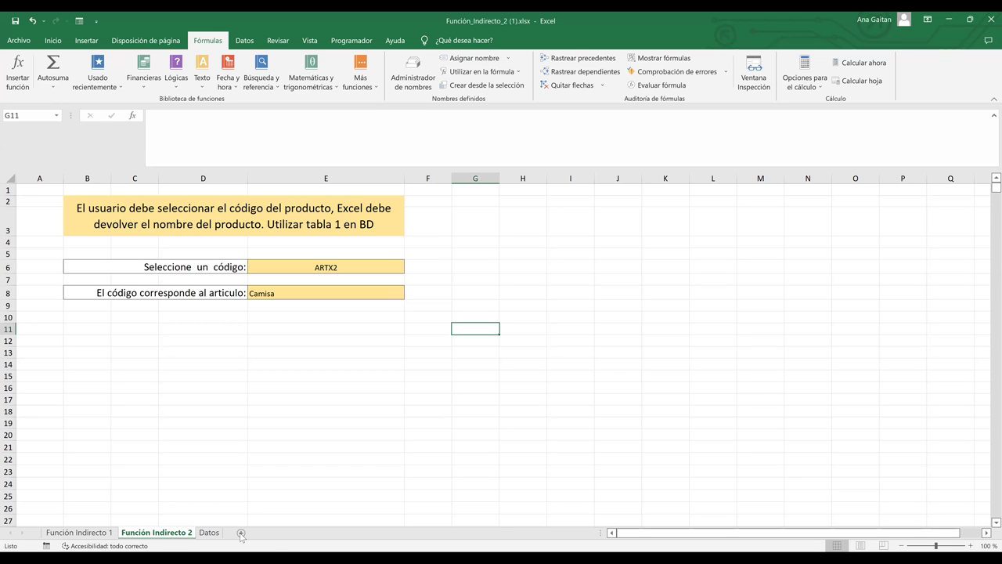
click(255, 485)
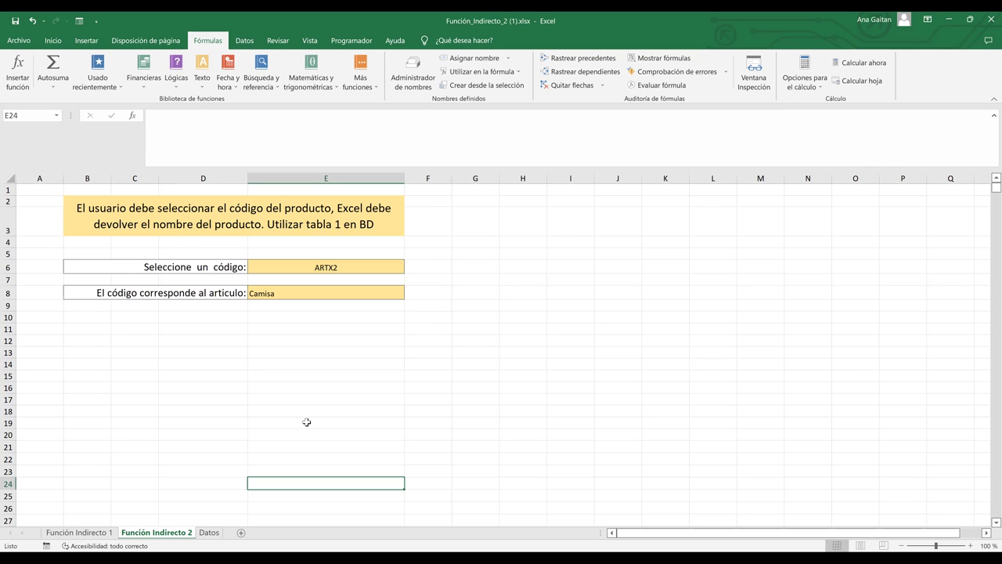
click(213, 535)
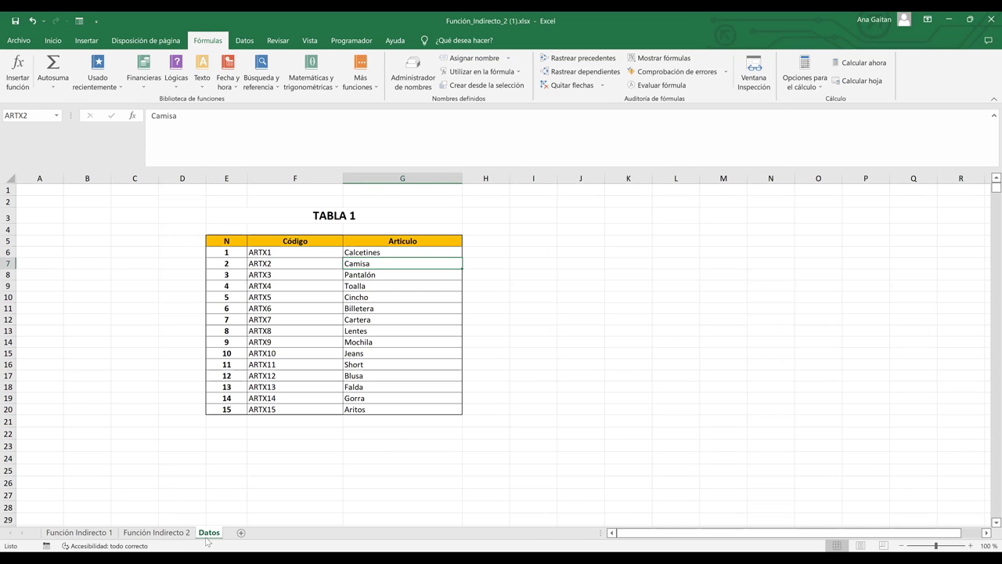
- Add a new worksheet after Datos and enter the headings CABALLEROS in B4 and DAMAS in C4
click(257, 510)
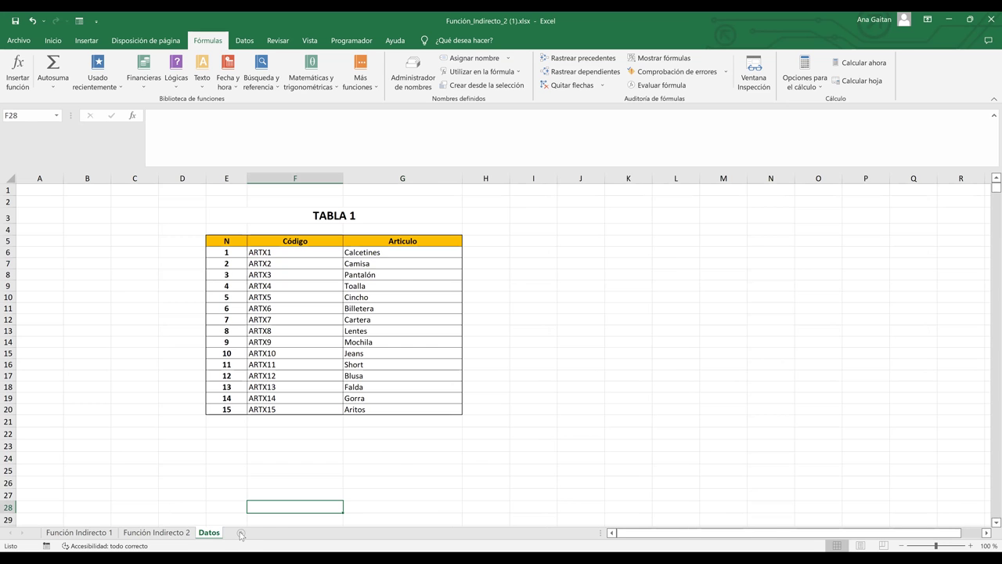
click(242, 533)
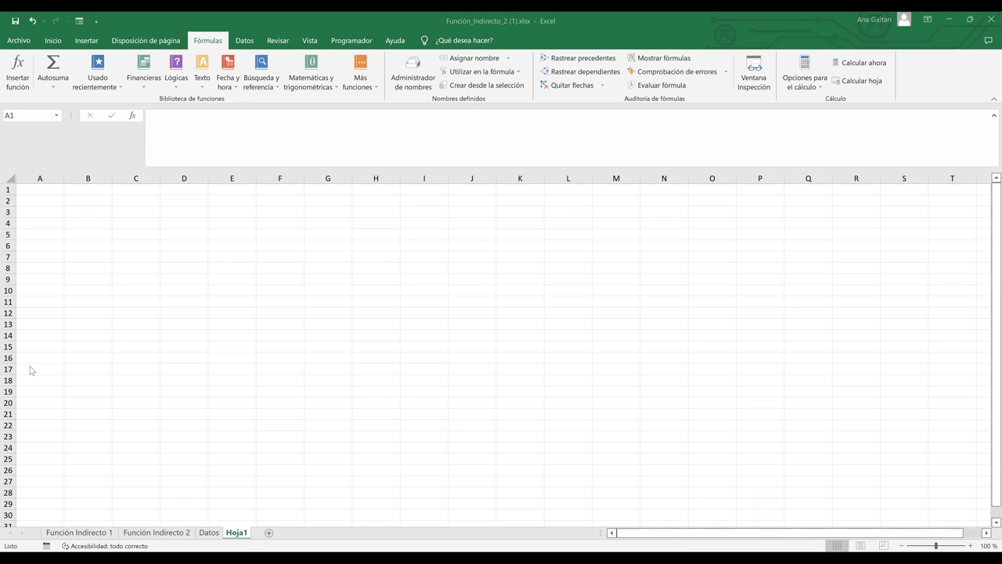
click(85, 222)
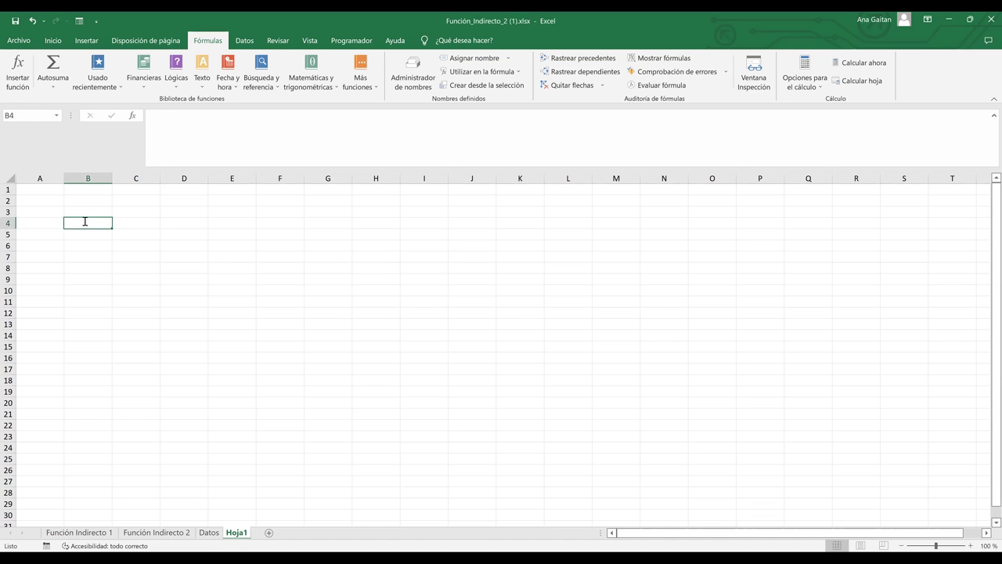
text(cA)
key(Escape)
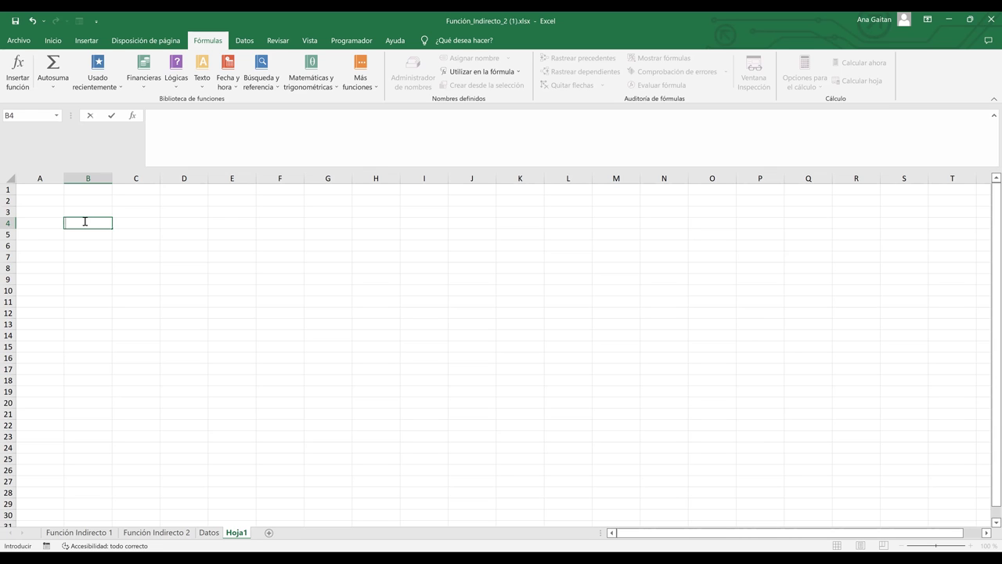
text(CA)
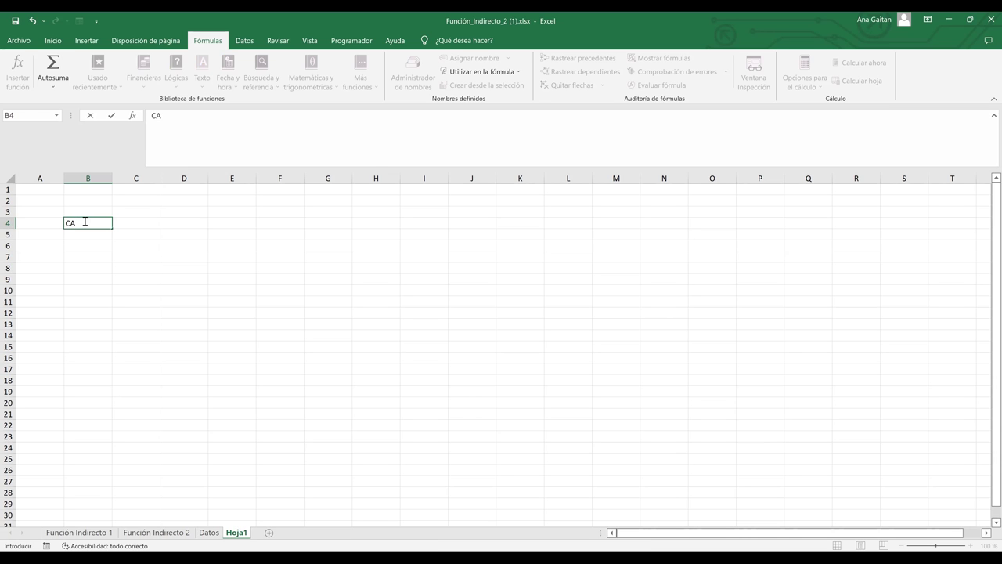
text(BALLEROS)
key(Tab)
text(DAMAS)
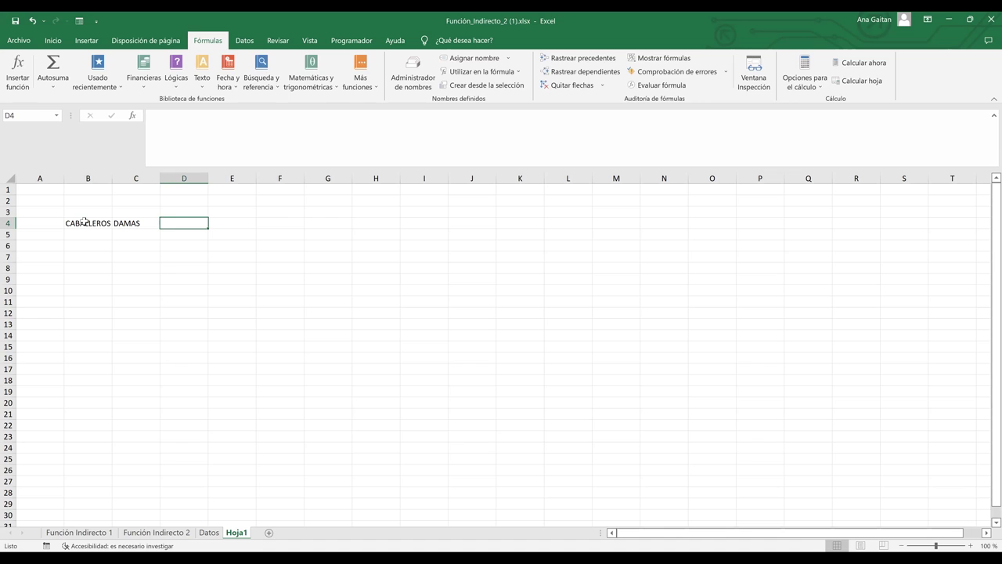
- Enter the heading NIÑOS in D4 and widen columns B, C and D
text(NI;OS)
key(BackSpace)
key(BackSpace)
key(BackSpace)
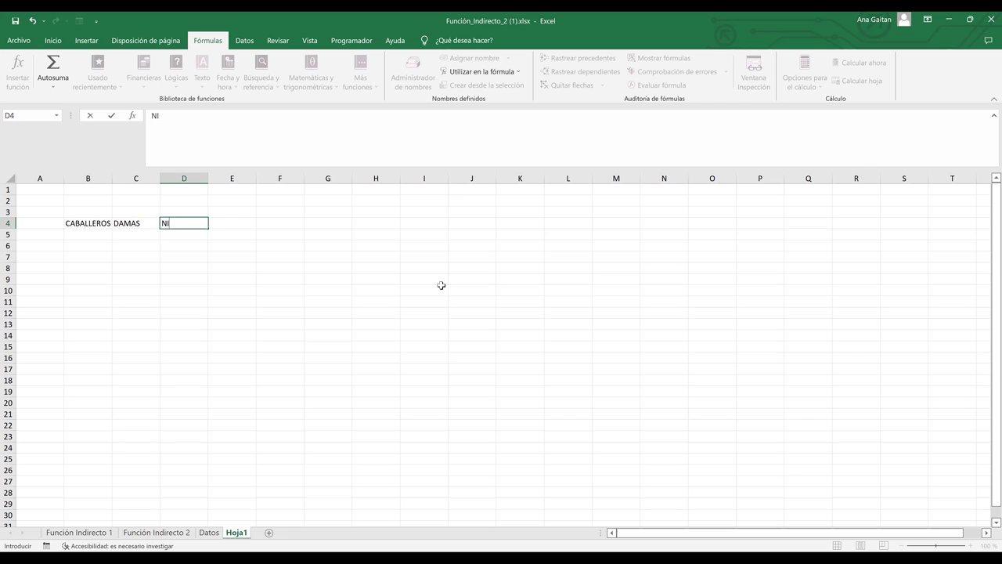
text(ÑOS)
click(305, 201)
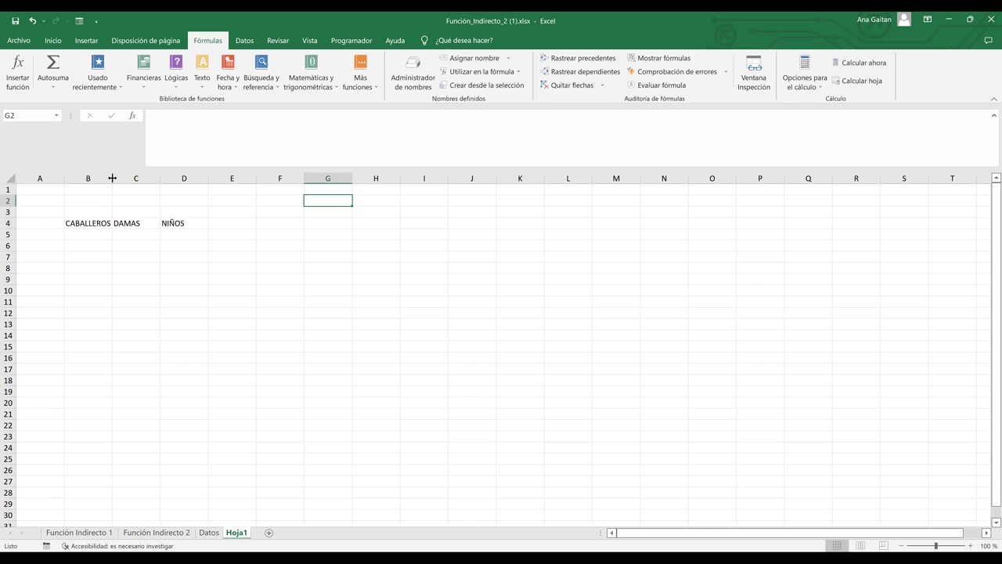
drag(112, 178, 302, 193)
- List Pantalones, Camisas and Zapatos in B5:B7 under the CABALLEROS heading
click(125, 233)
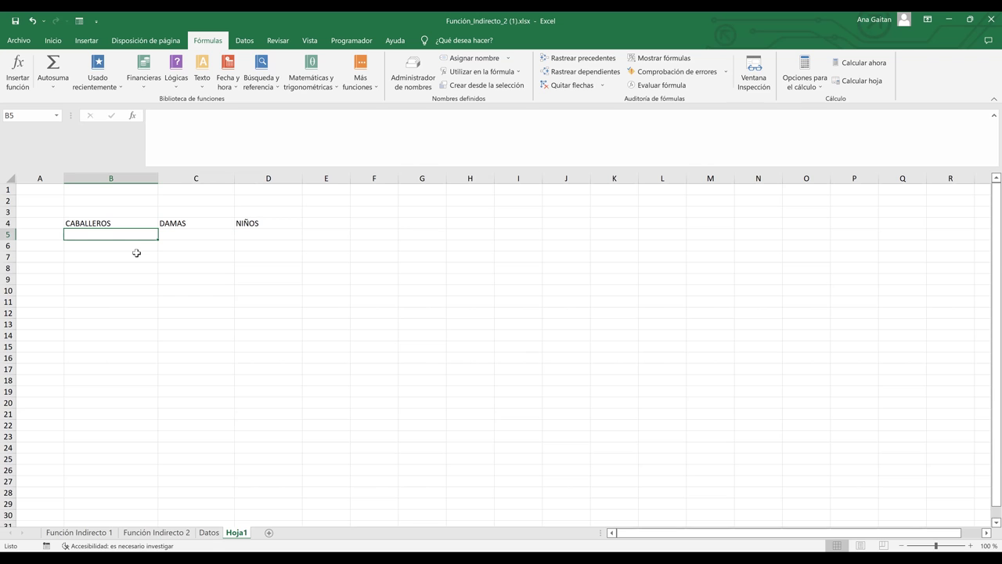
text(P)
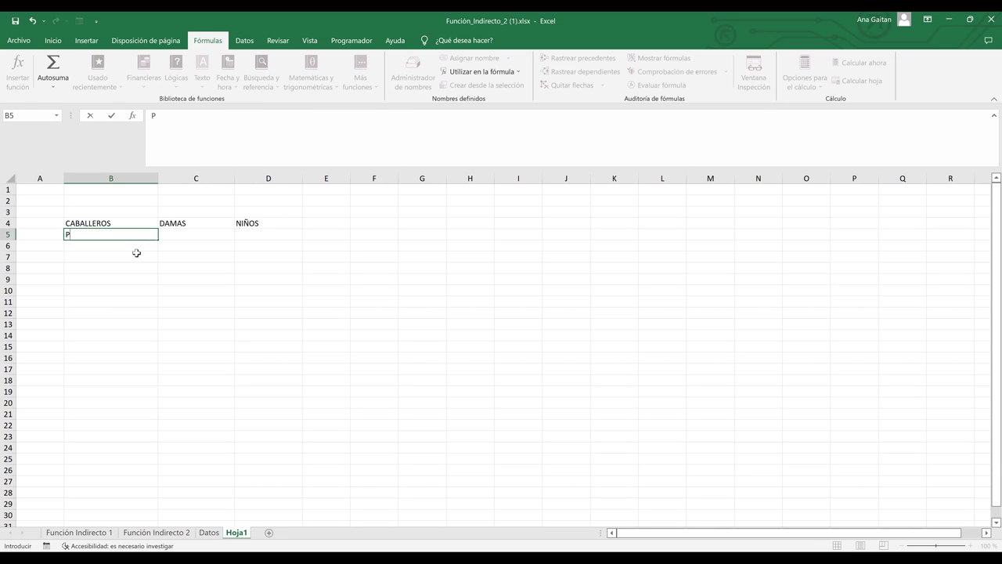
text(antalones)
key(Return)
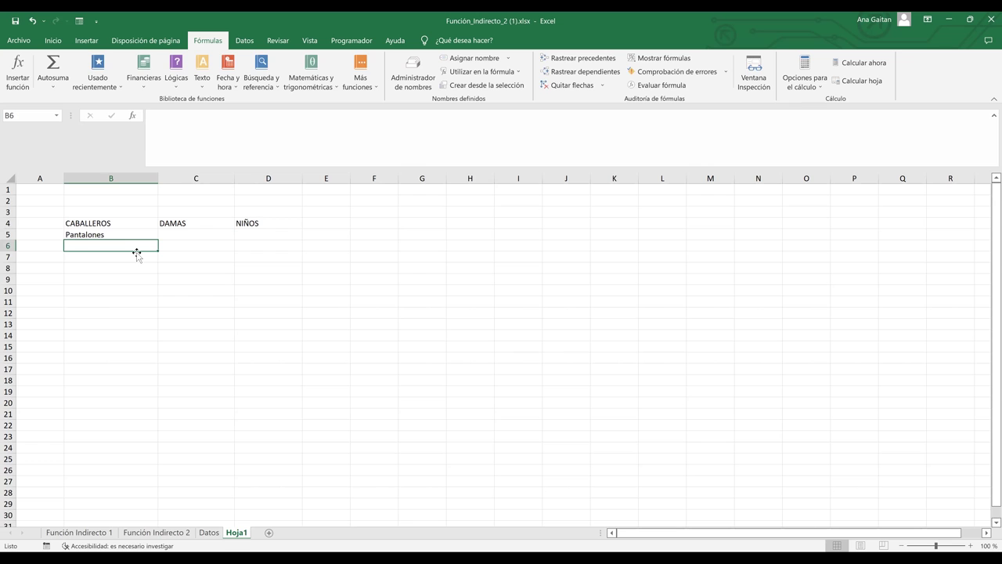
text(Camisas)
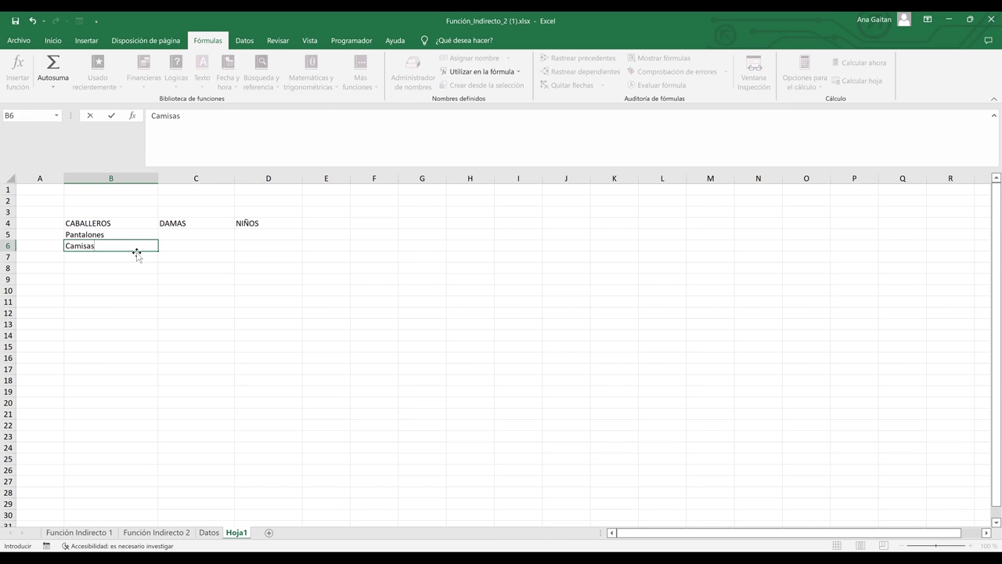
key(Return)
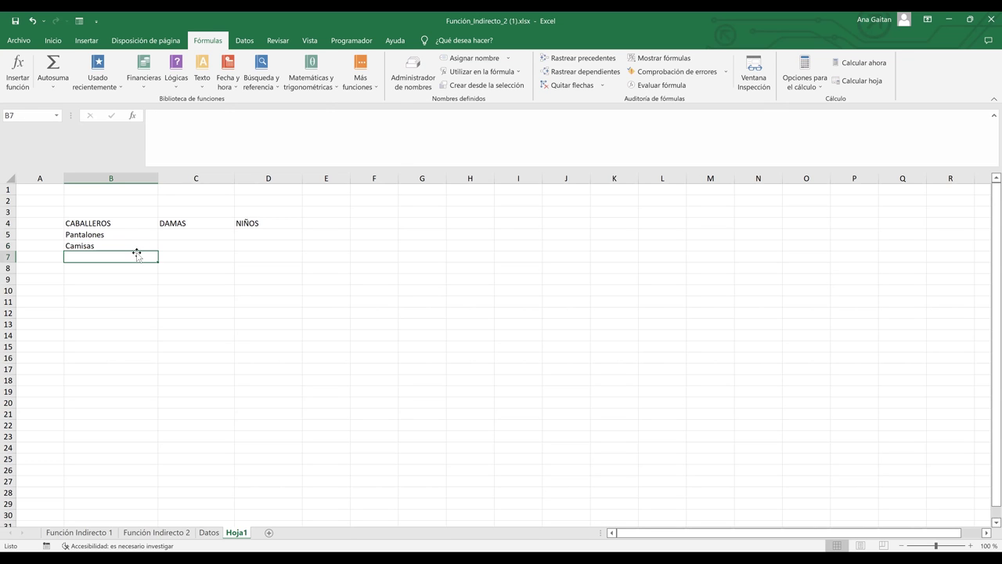
text(Z)
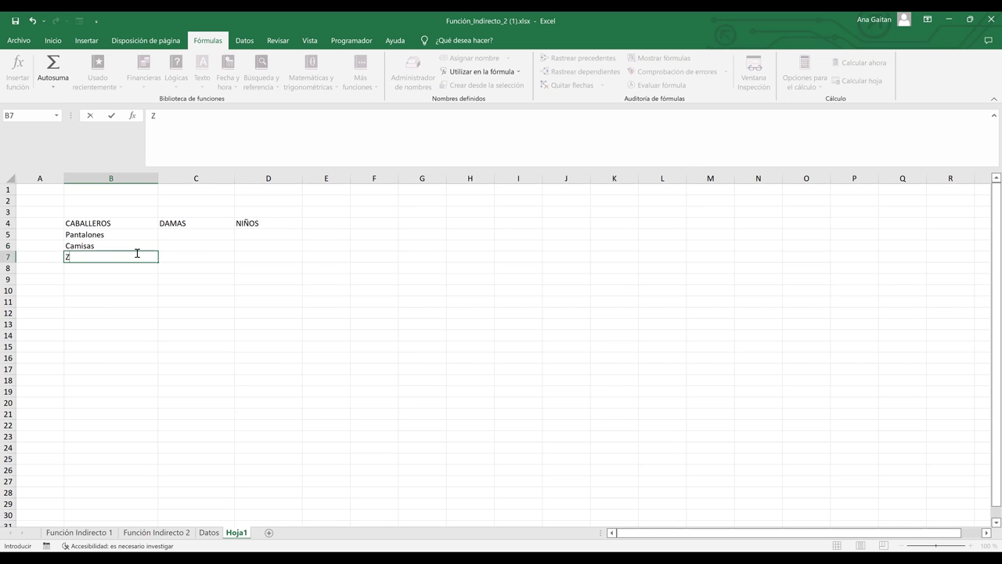
text(apatos)
key(Tab)
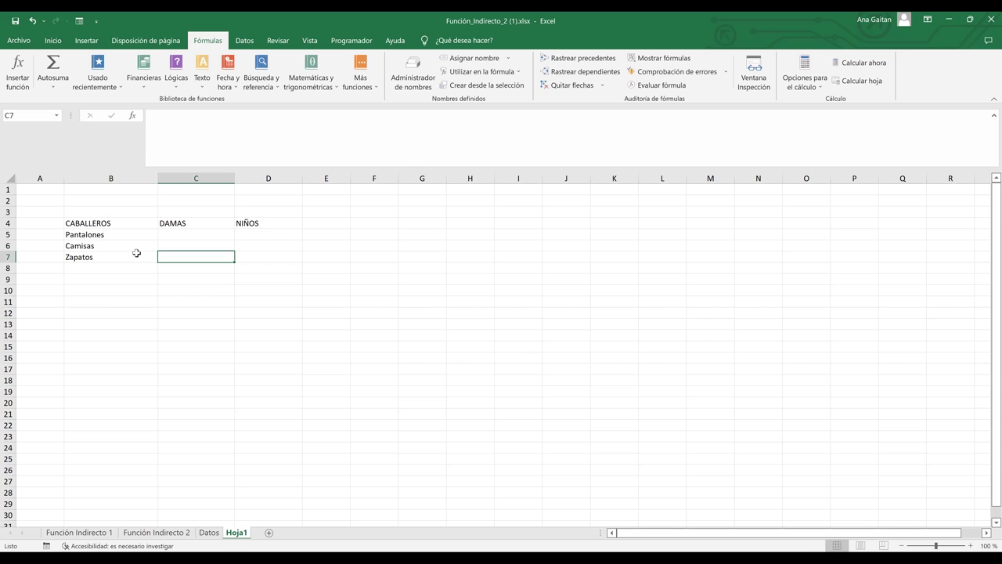
- List Blusas, Vestidos and Zapatos in C5:C7 under the DAMAS heading
key(Up)
key(Up)
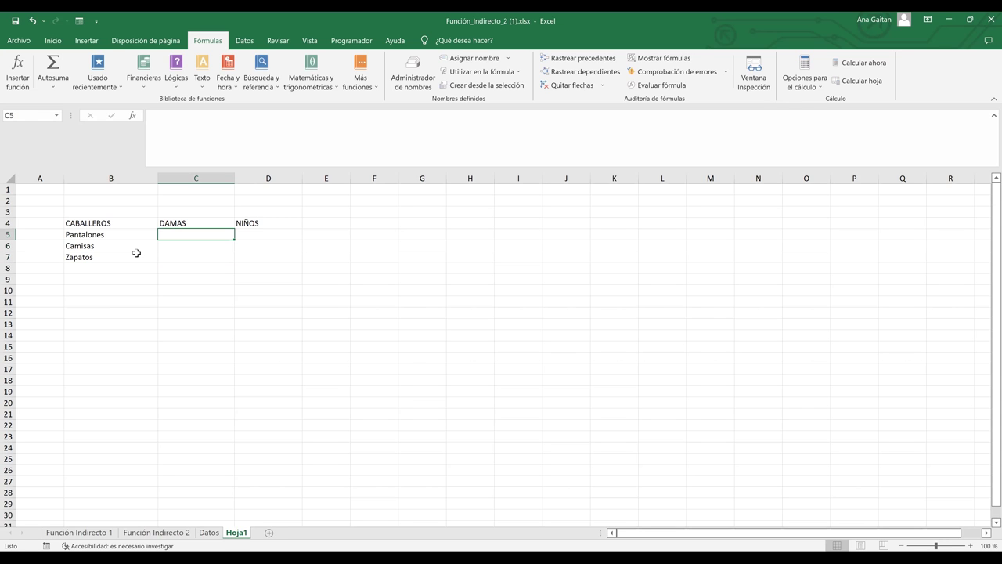
text(Blusas)
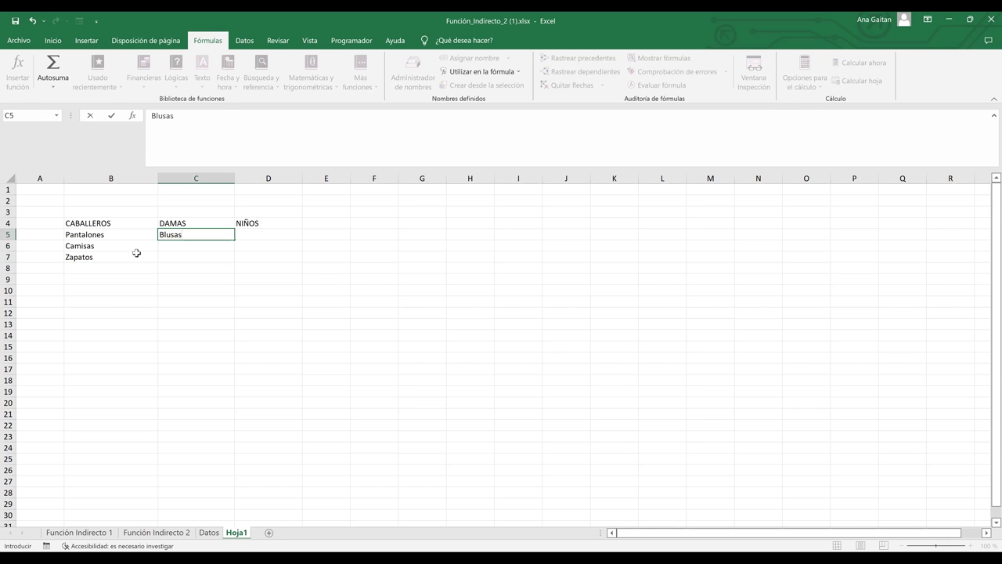
key(Return)
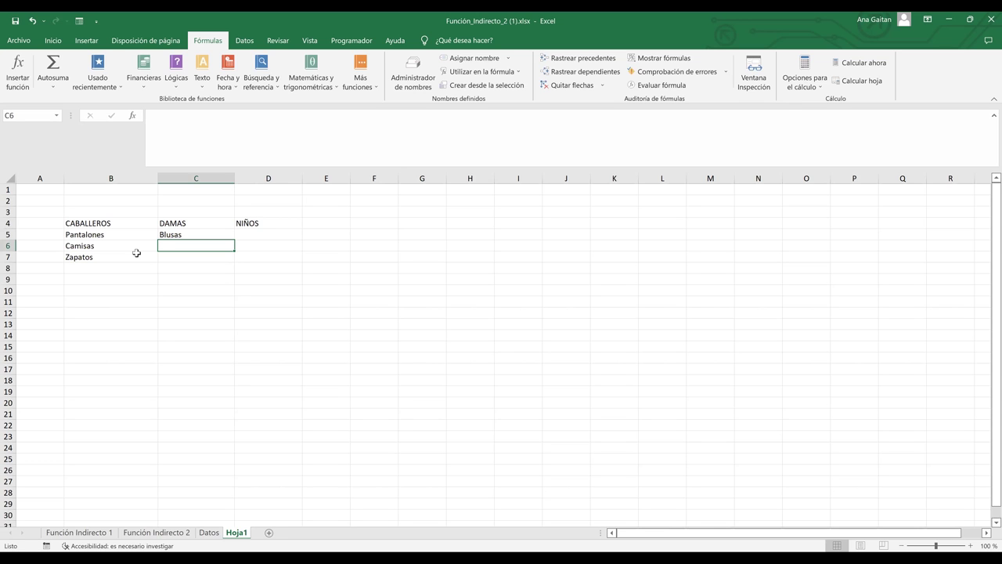
text(Vestidos)
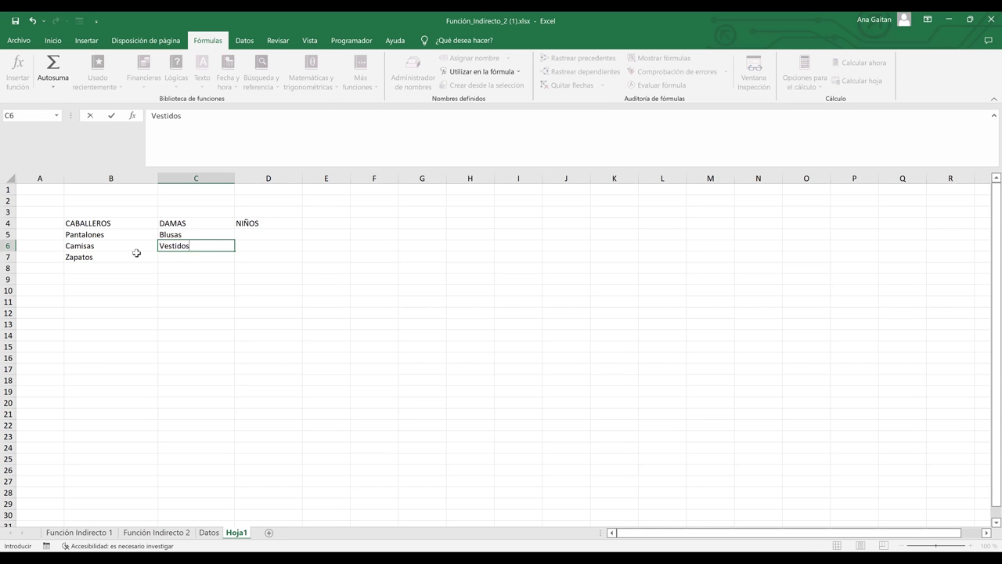
key(Return)
text(Z)
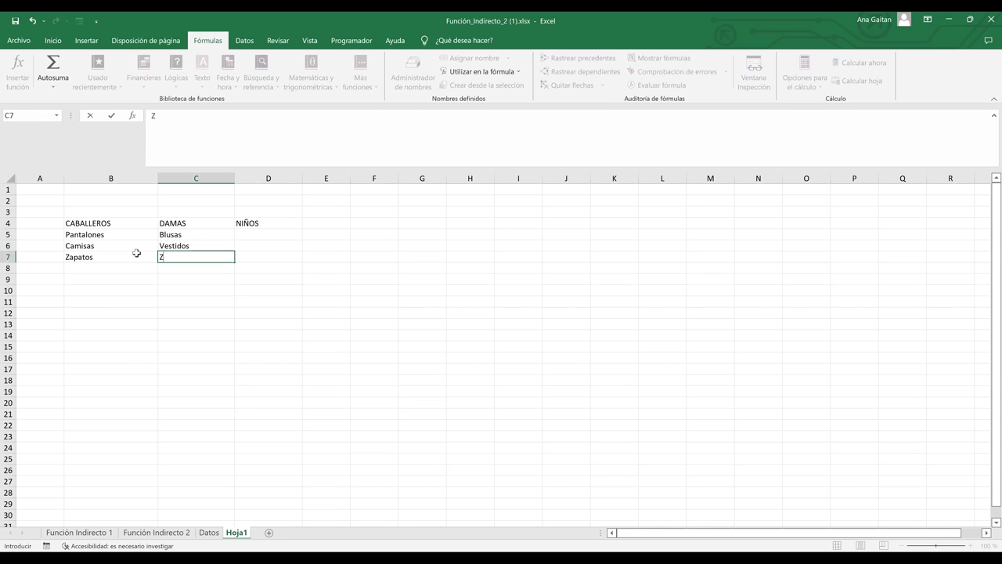
text(apatos)
key(ctrl+Return)
- List Playeras, Sombreros and Zapatos in D5:D7 under the NIÑOS heading
key(Up)
key(Right)
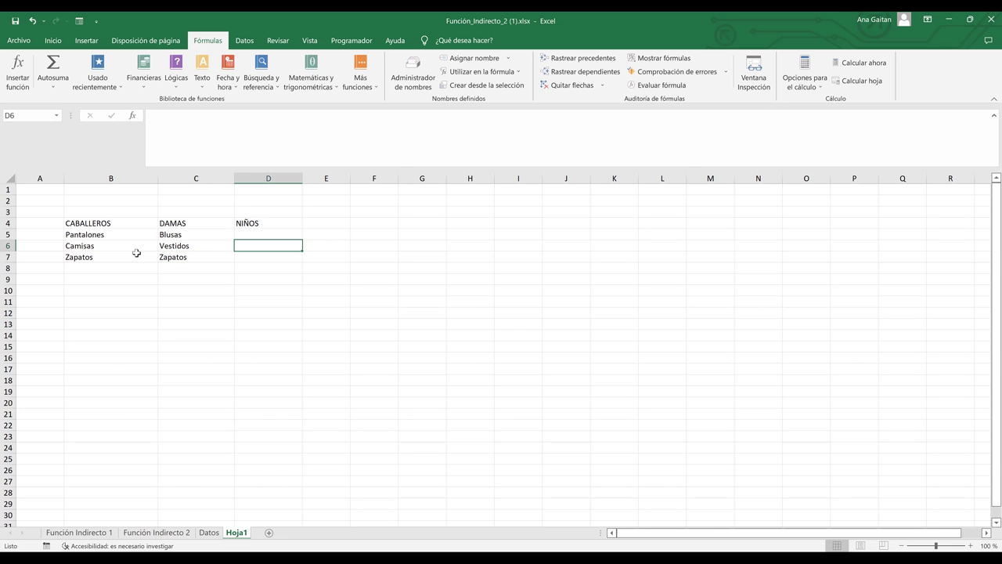
key(Up)
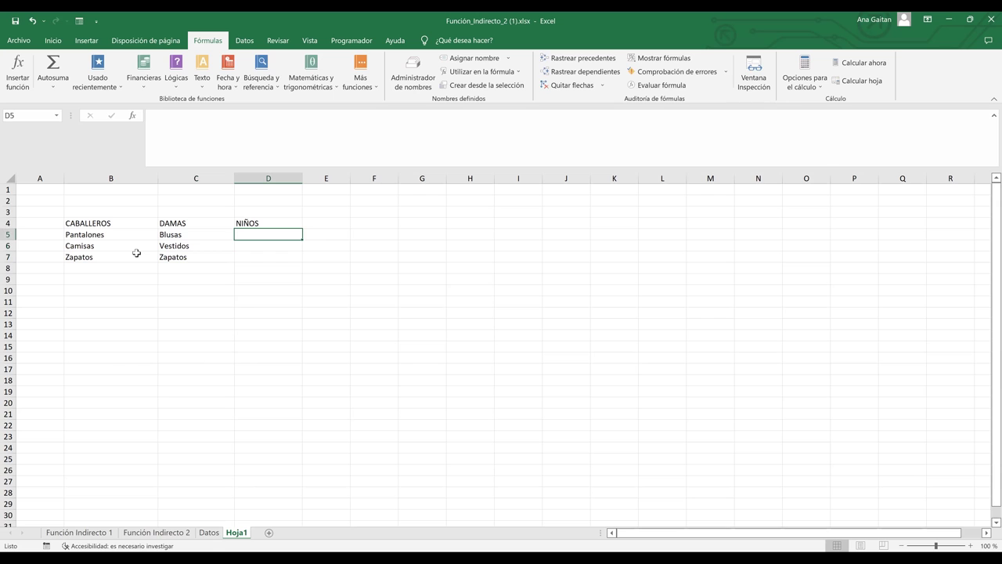
text(Playeras)
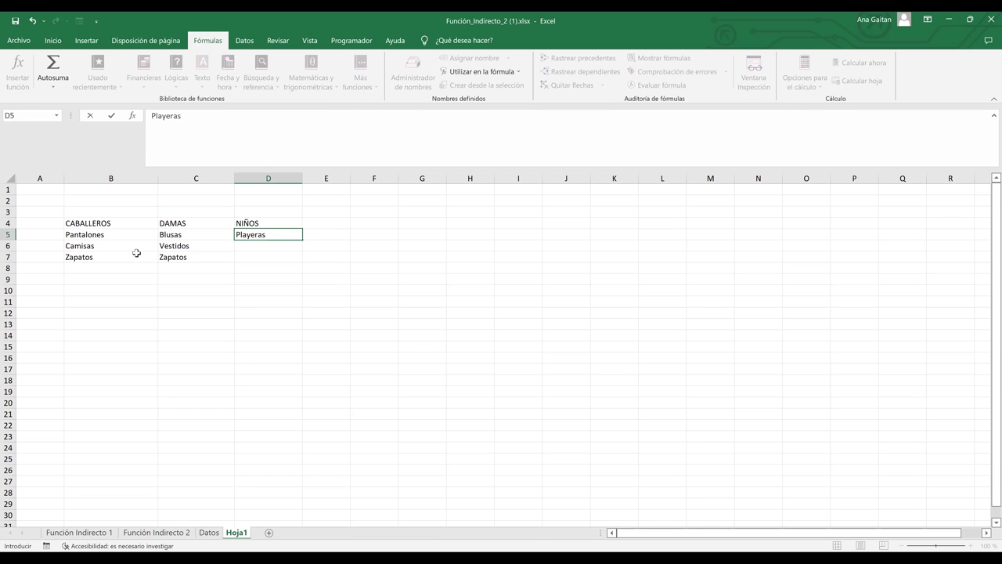
key(Return)
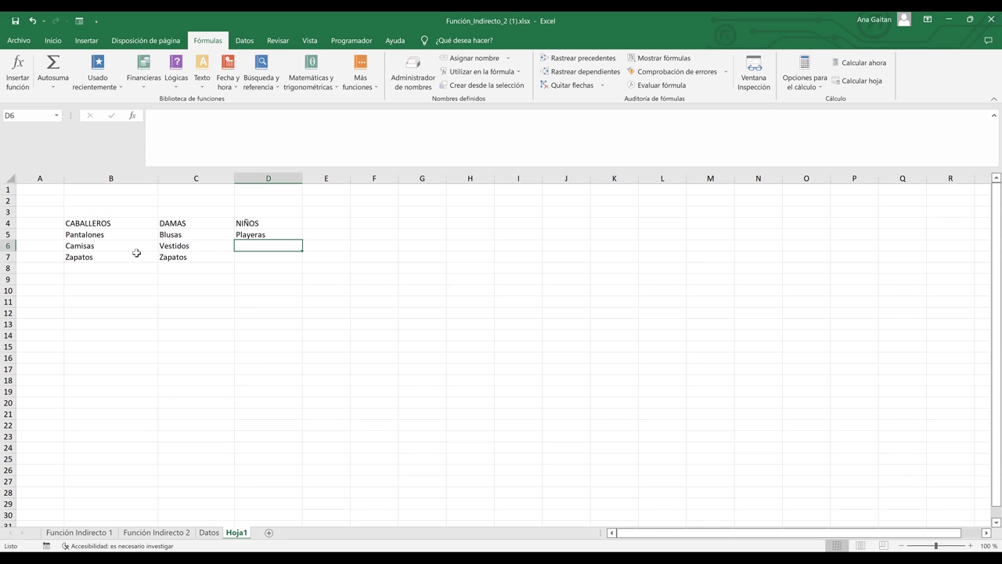
text(Sombreros)
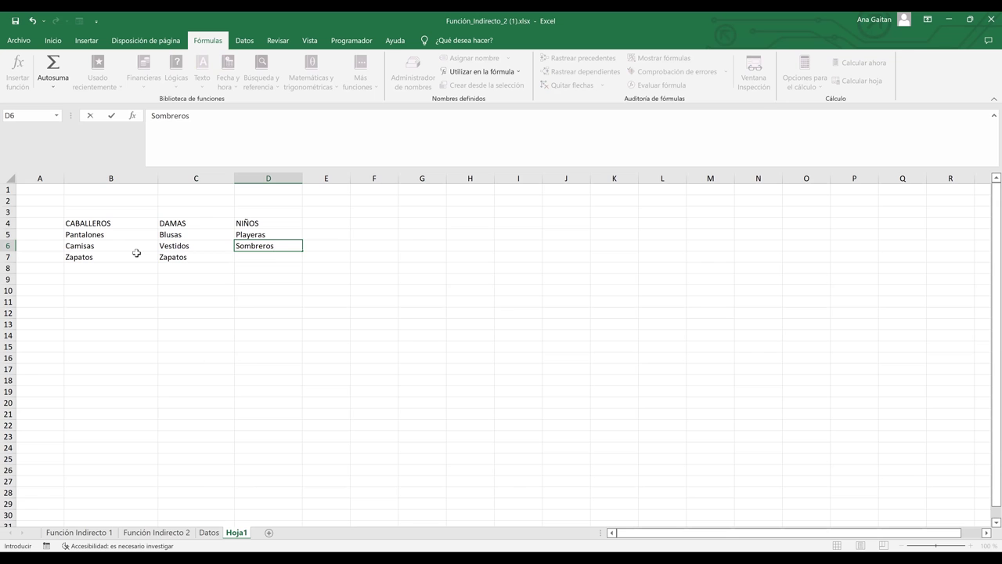
key(Return)
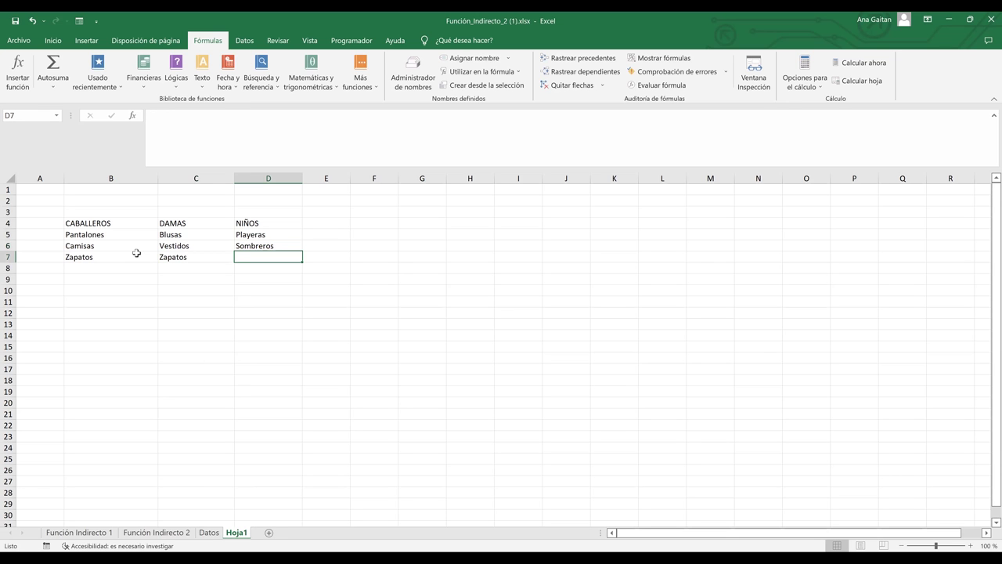
text(Zapatos)
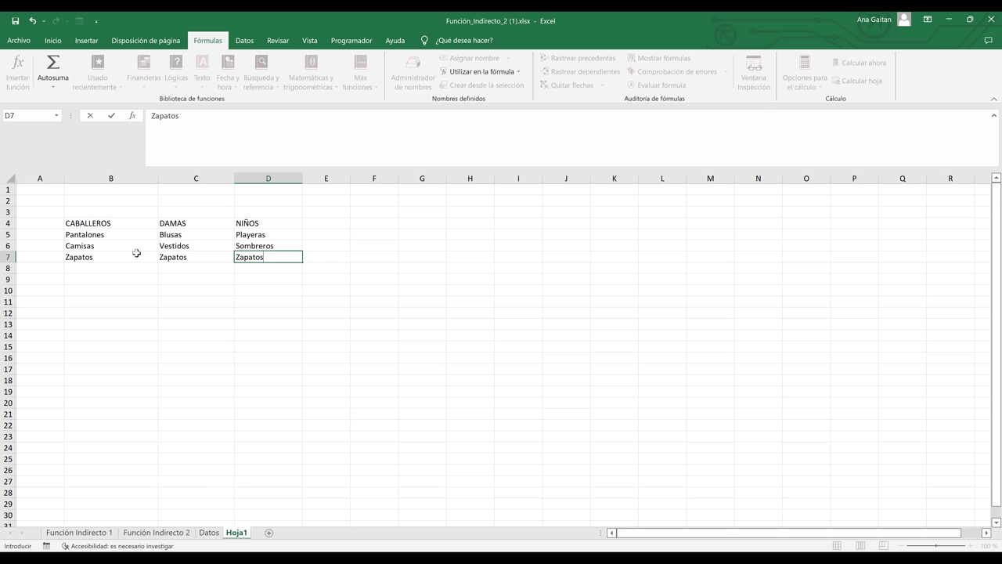
click(301, 283)
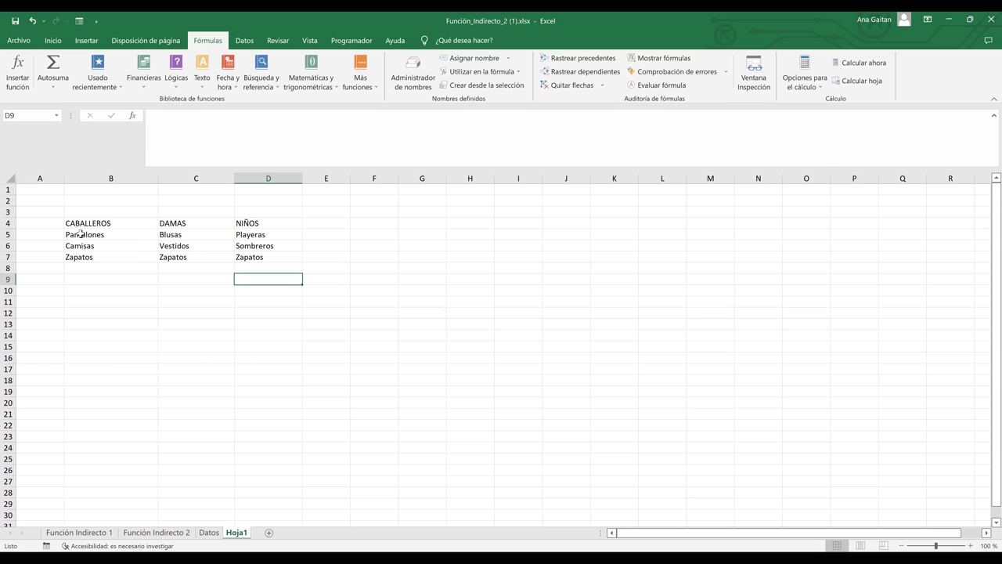
- Apply all borders to the category table in B4:D7
drag(121, 225, 263, 255)
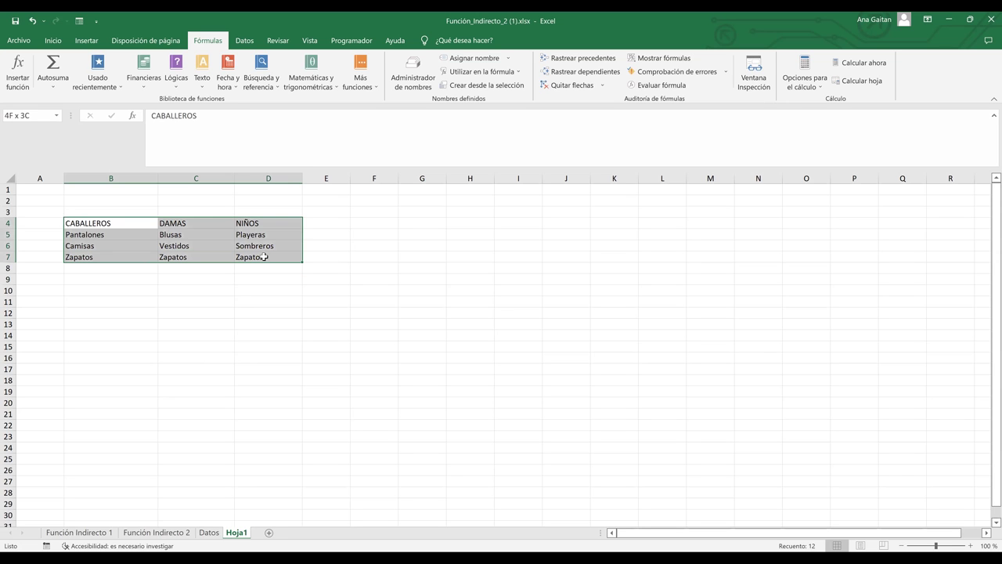
click(52, 40)
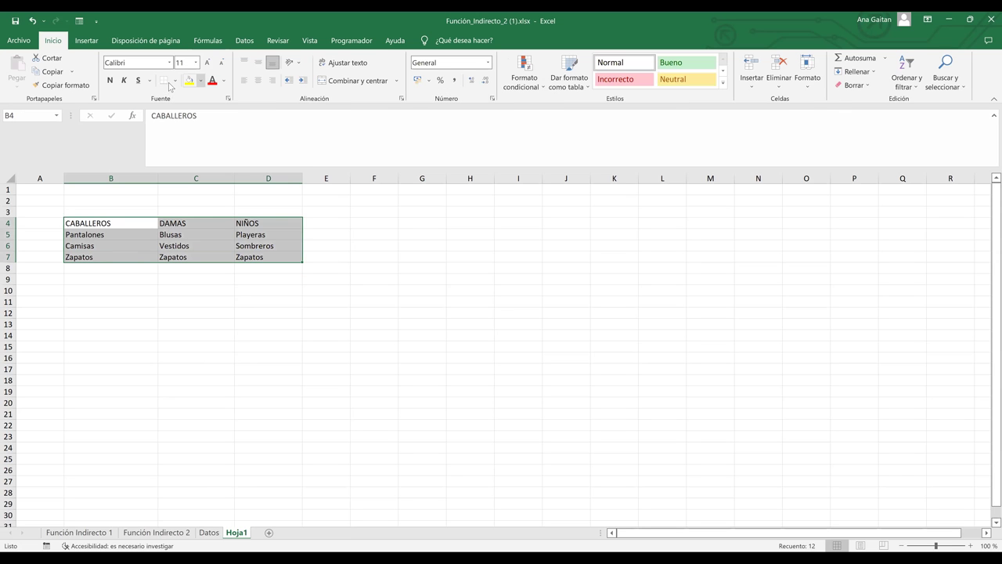
click(176, 82)
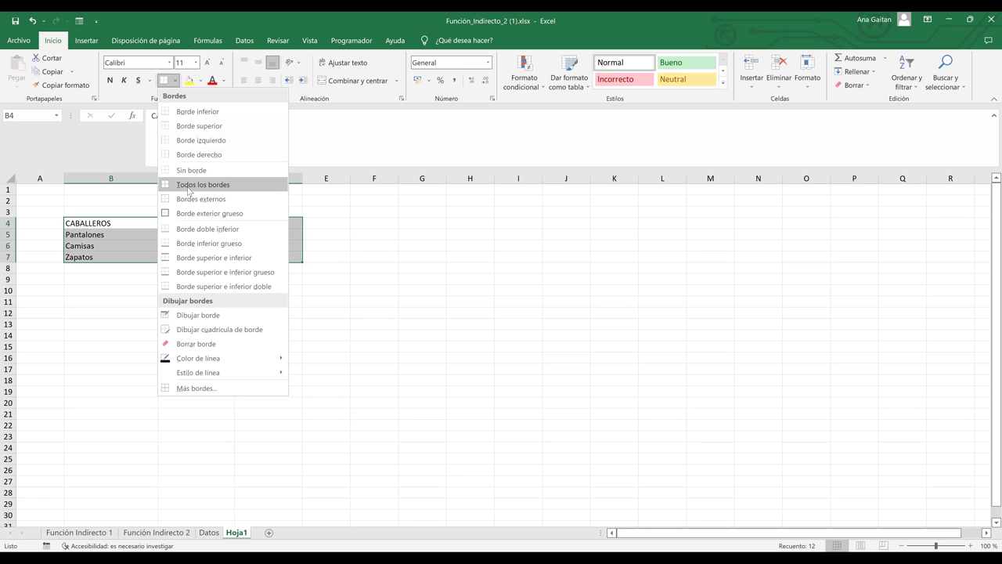
- Enter the labels Departamento in F4 and Productos in F5, and widen column F to fit
click(376, 221)
text(Departamento)
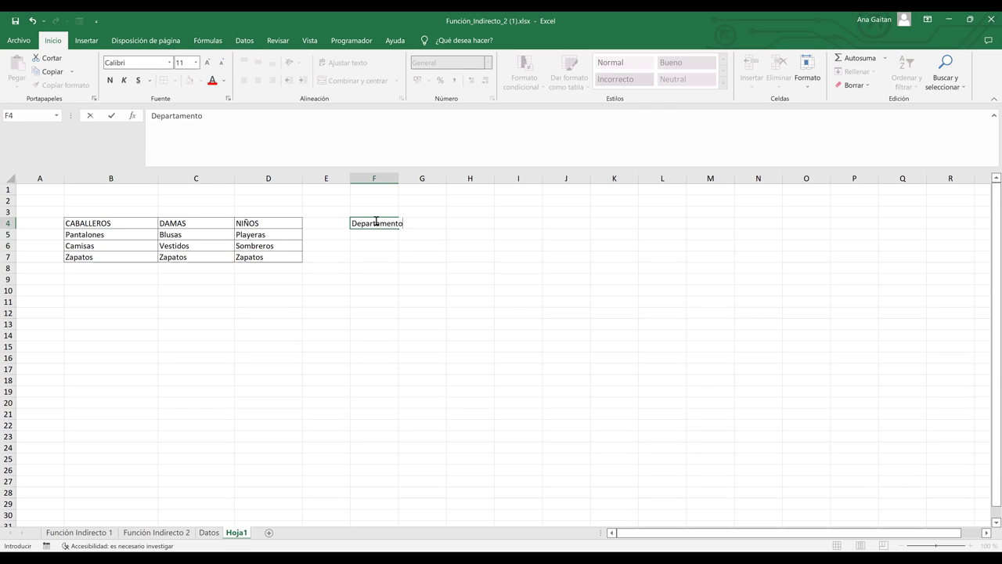
click(399, 179)
drag(400, 178, 428, 231)
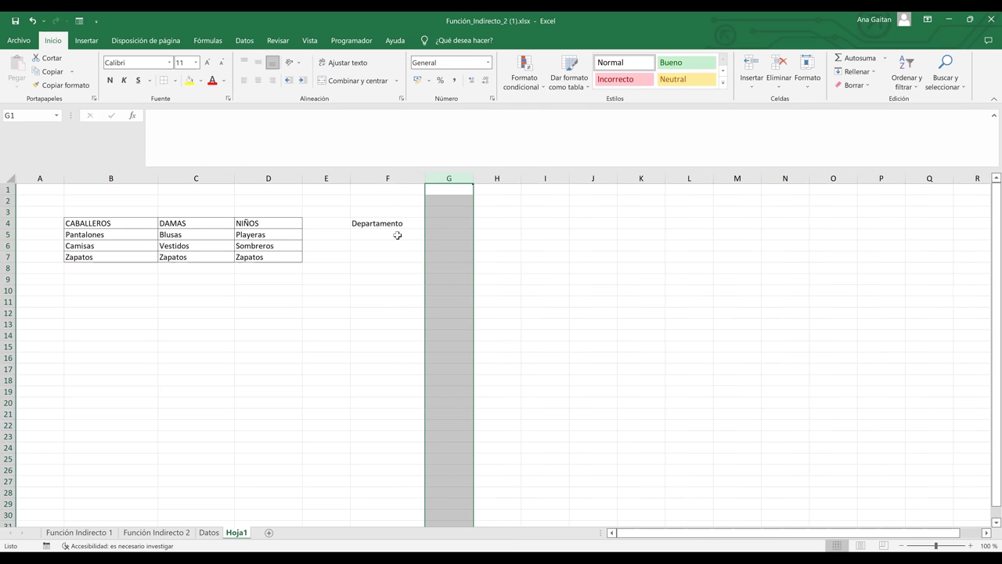
click(398, 235)
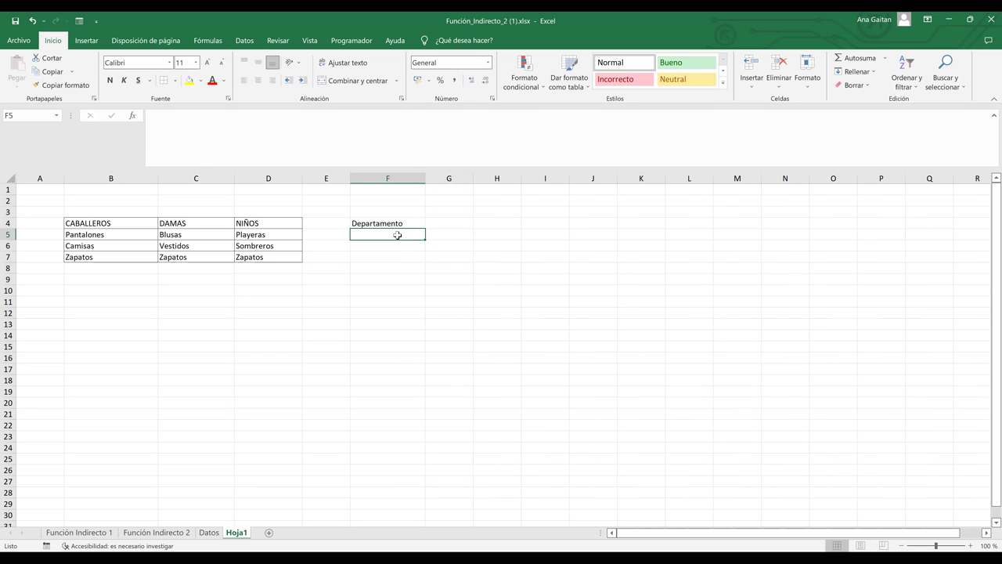
text(Productos)
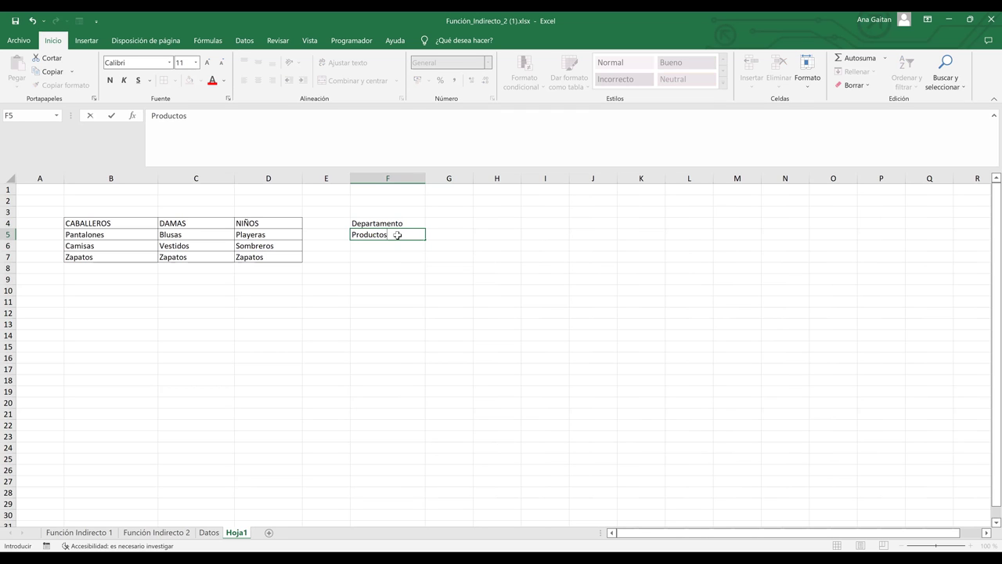
key(Return)
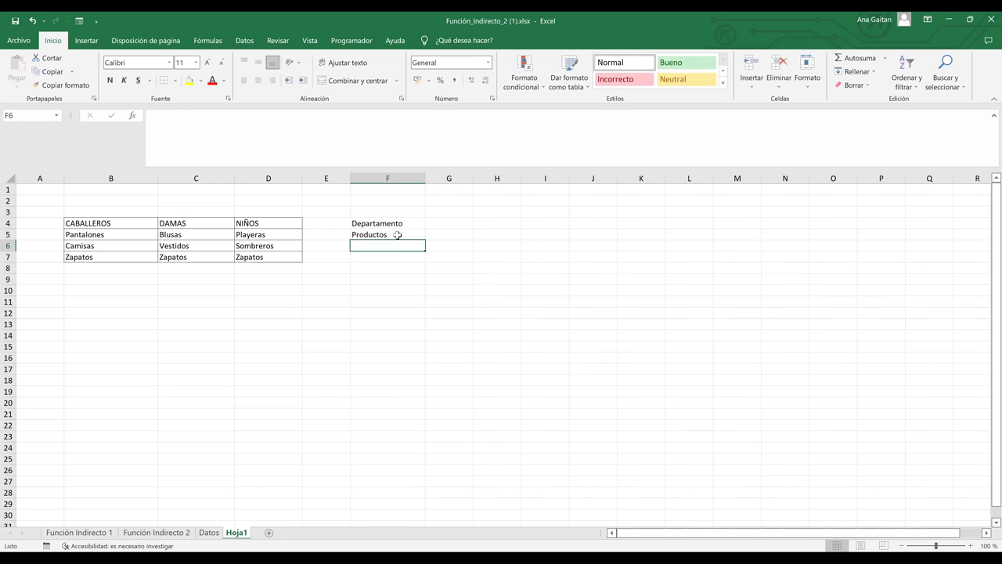
- Review the labels and category table on Hoja1, and compare them with the codes and articles in F6:G20 on Datos
click(398, 235)
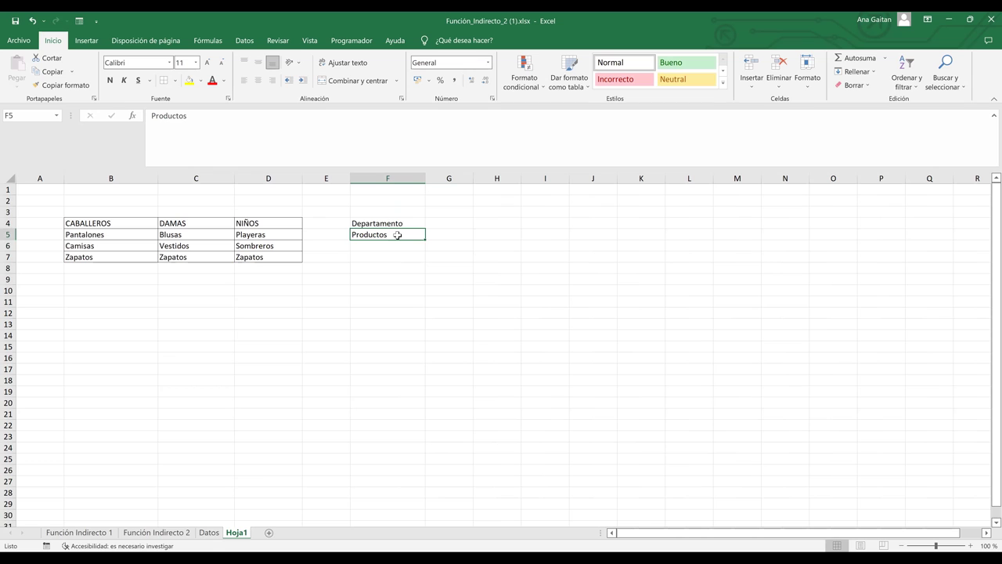
key(Up)
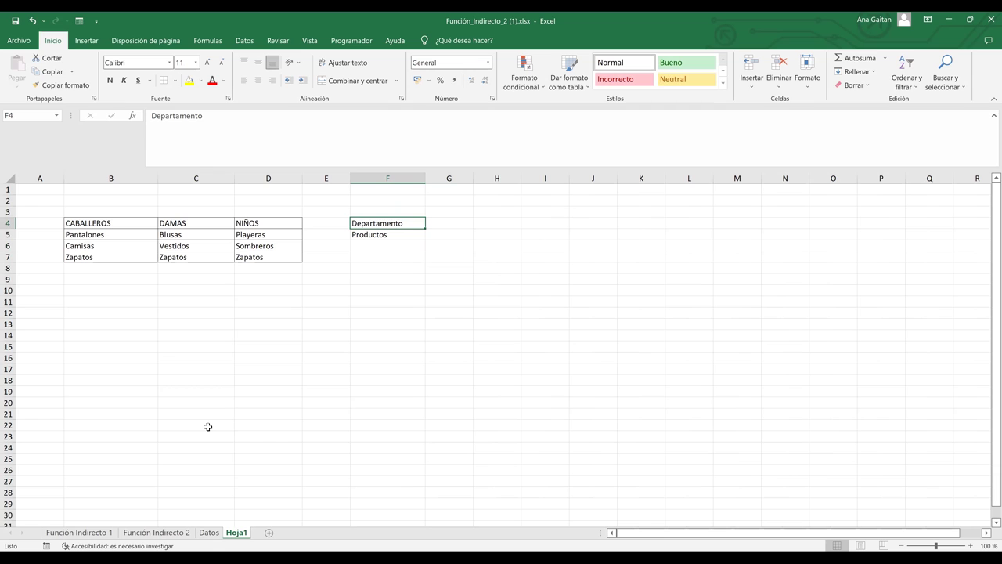
click(133, 243)
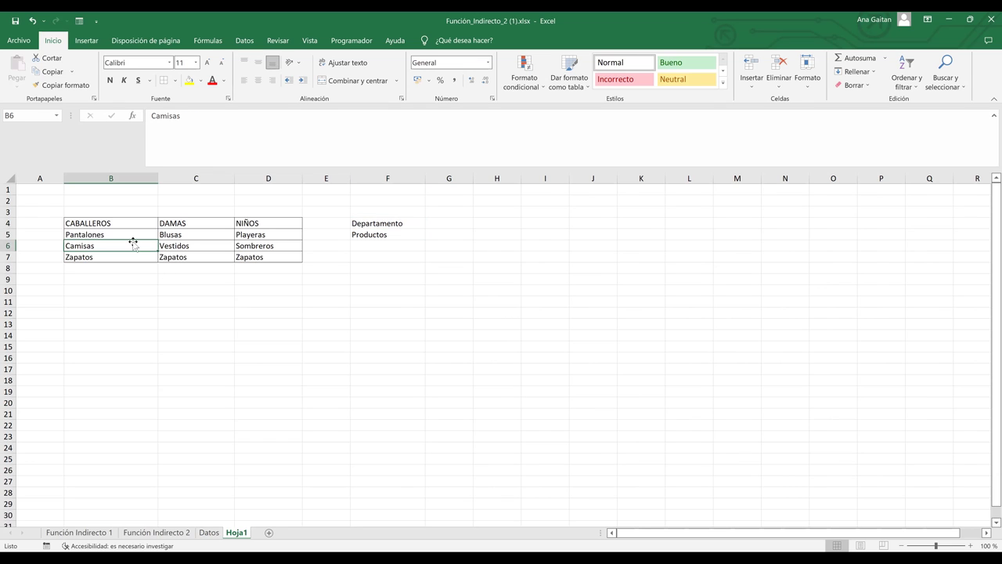
click(208, 532)
click(323, 343)
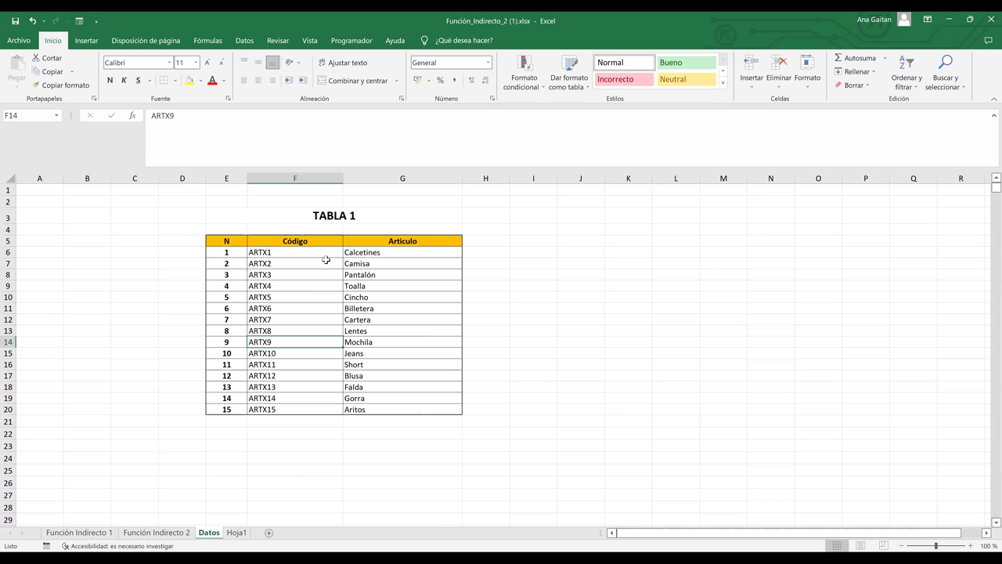
mouse_move(324, 255)
mouse_down()
mouse_move(374, 276)
mouse_move(393, 321)
mouse_move(394, 410)
mouse_up()
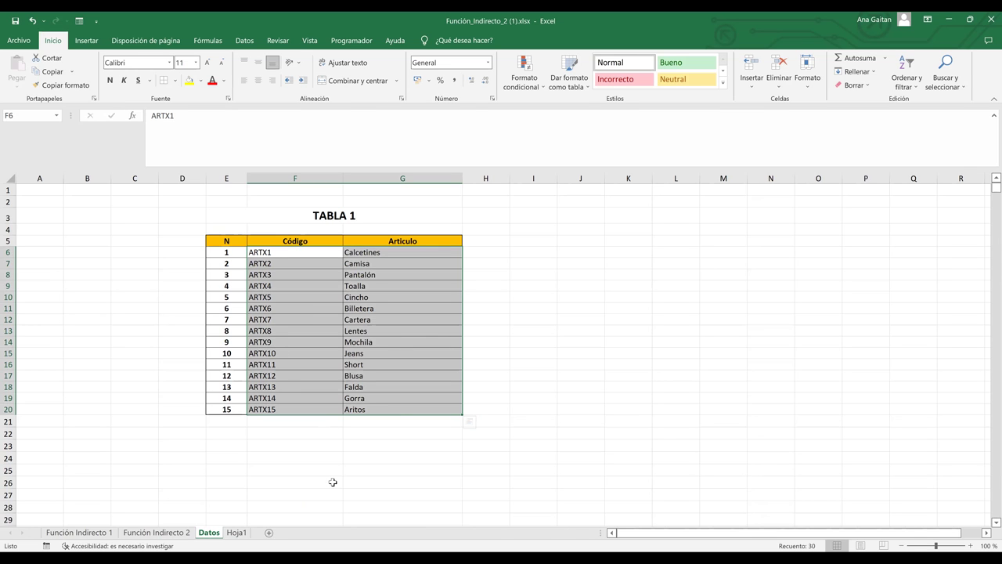
- Return to Hoja1 and review the category headings and the products listed beneath them against the Departamento and Productos labels
click(332, 486)
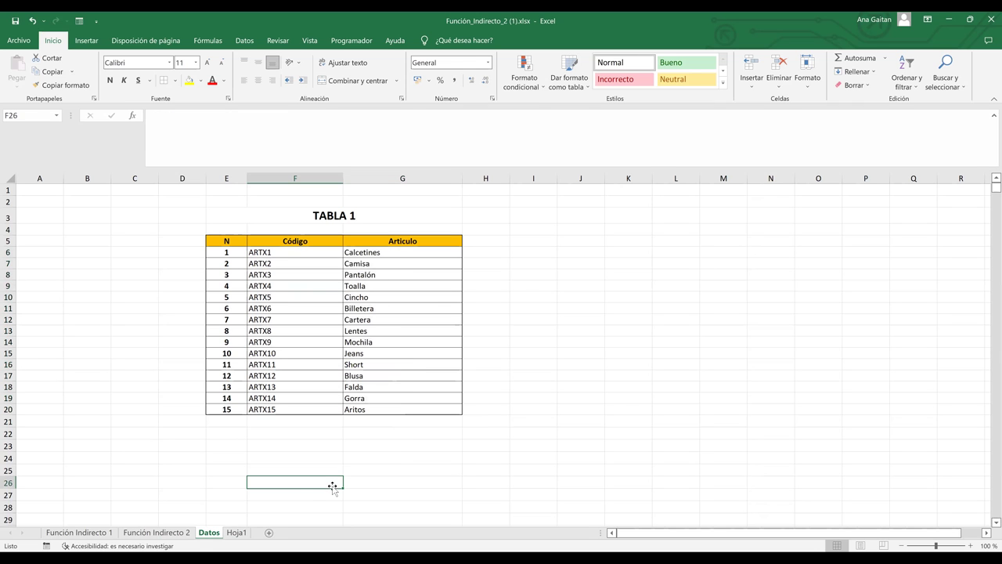
click(244, 536)
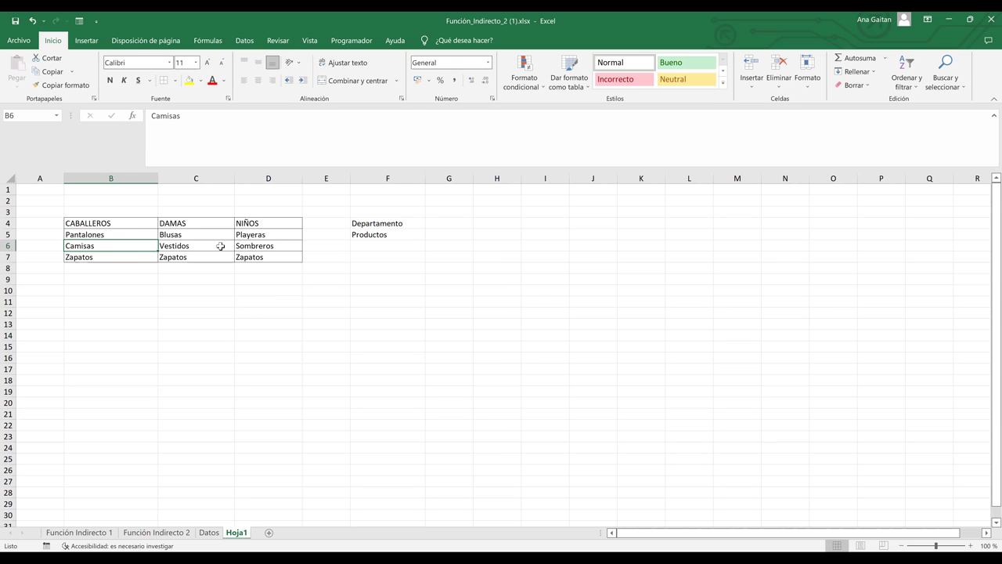
click(382, 258)
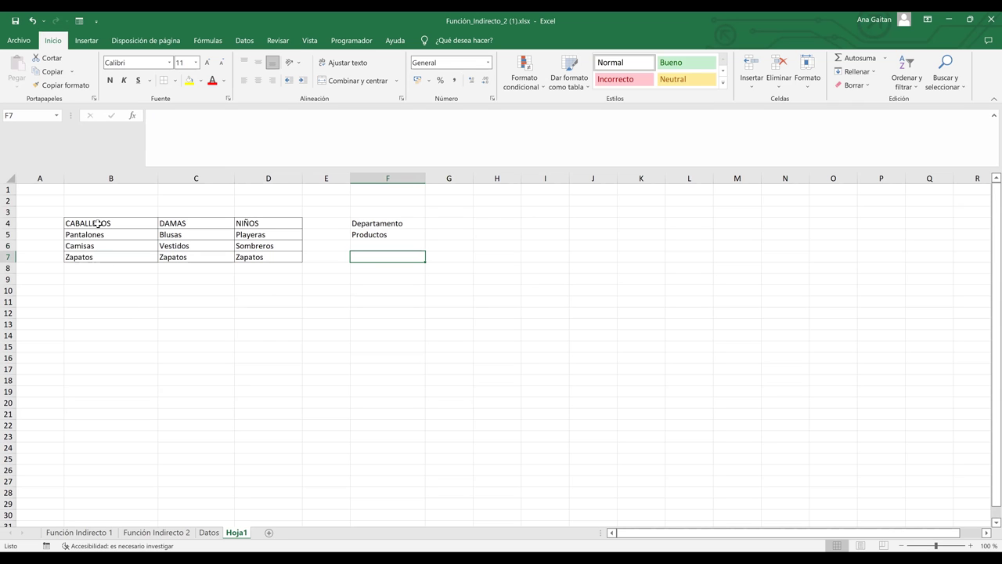
drag(98, 225, 121, 257)
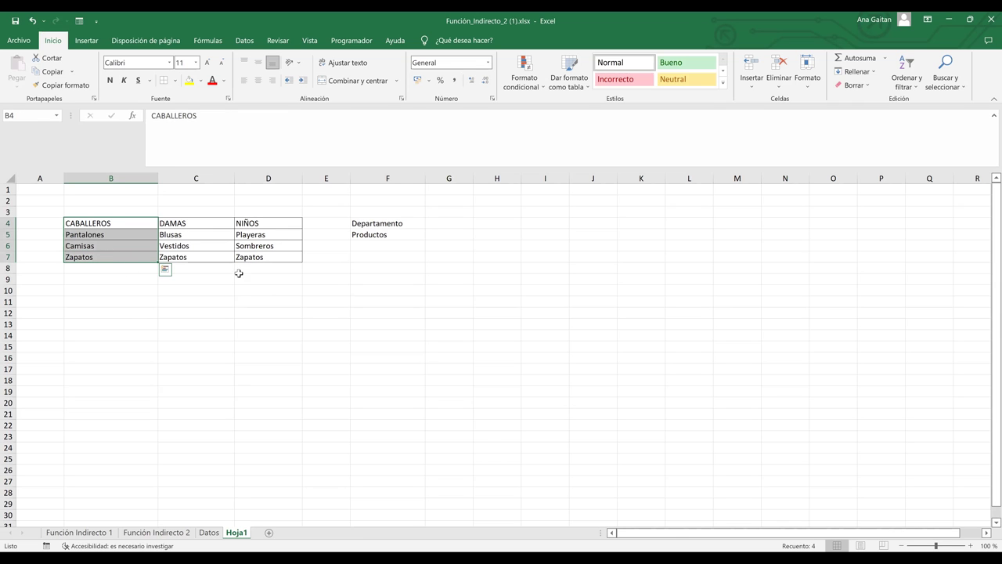
click(186, 393)
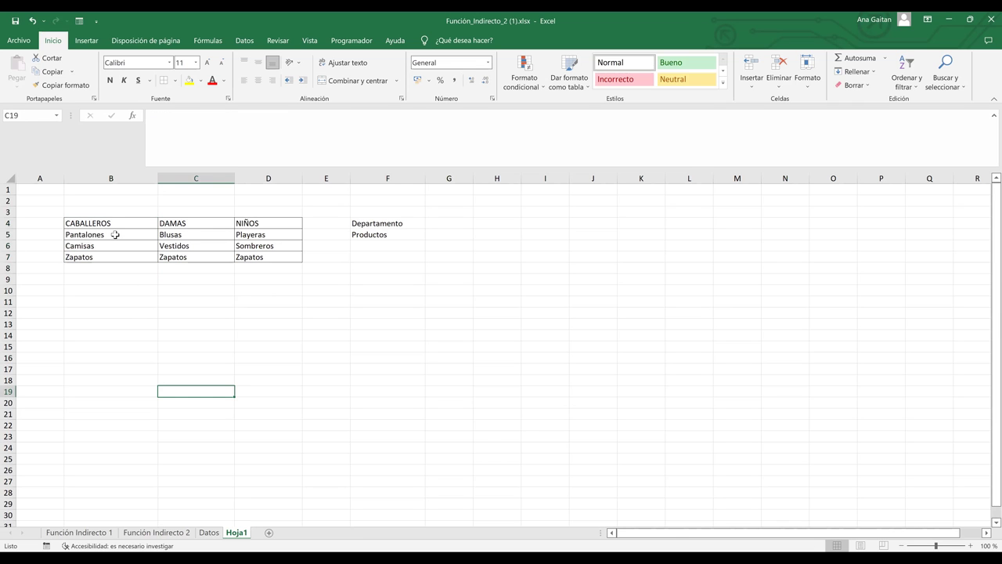
click(116, 235)
drag(116, 242, 116, 255)
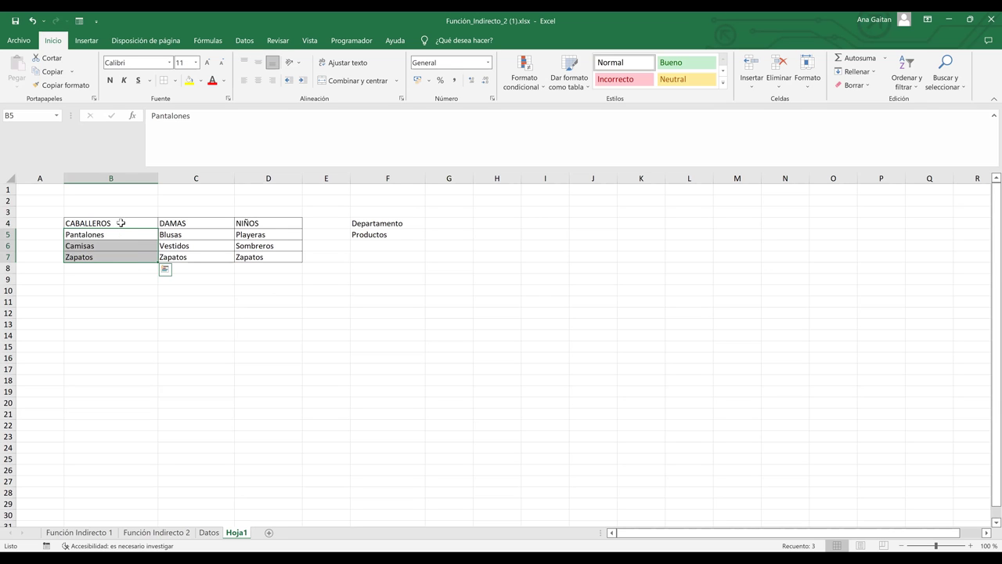
click(123, 233)
click(266, 234)
click(266, 267)
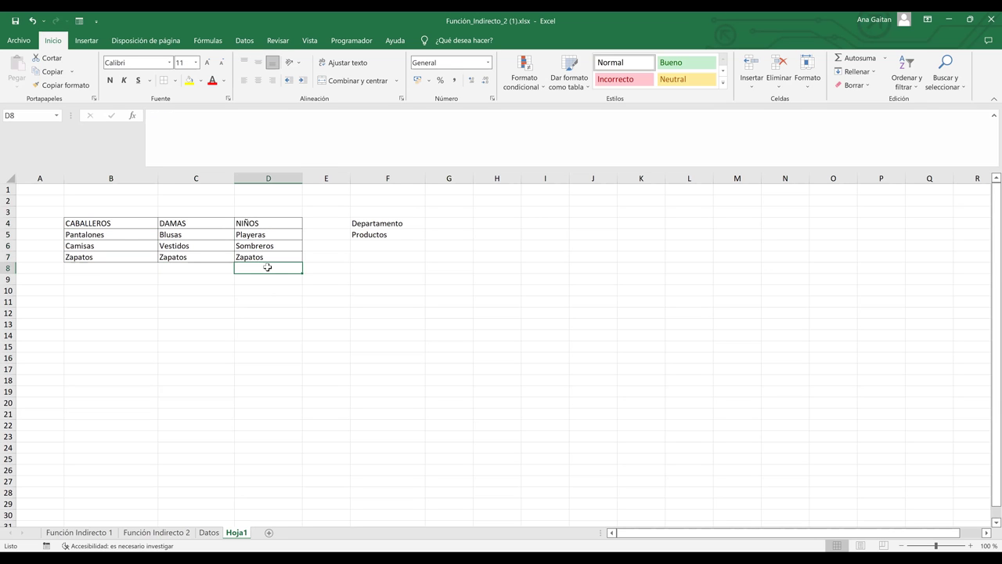
- Create a defined name for the CABALLEROS products from the selection B4:B7, using only the top row (Fila superior) as the name
click(113, 226)
drag(114, 234, 116, 252)
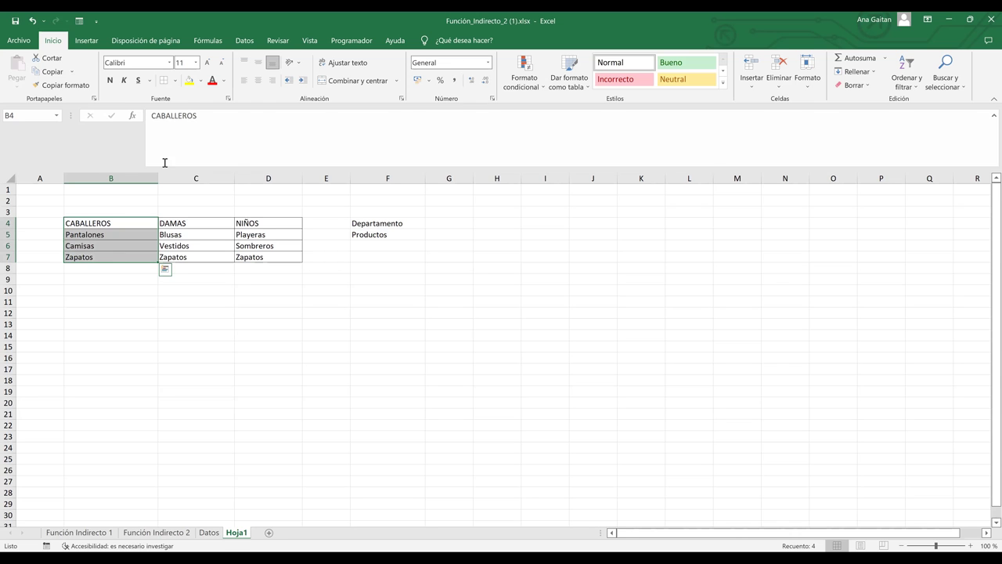
click(208, 40)
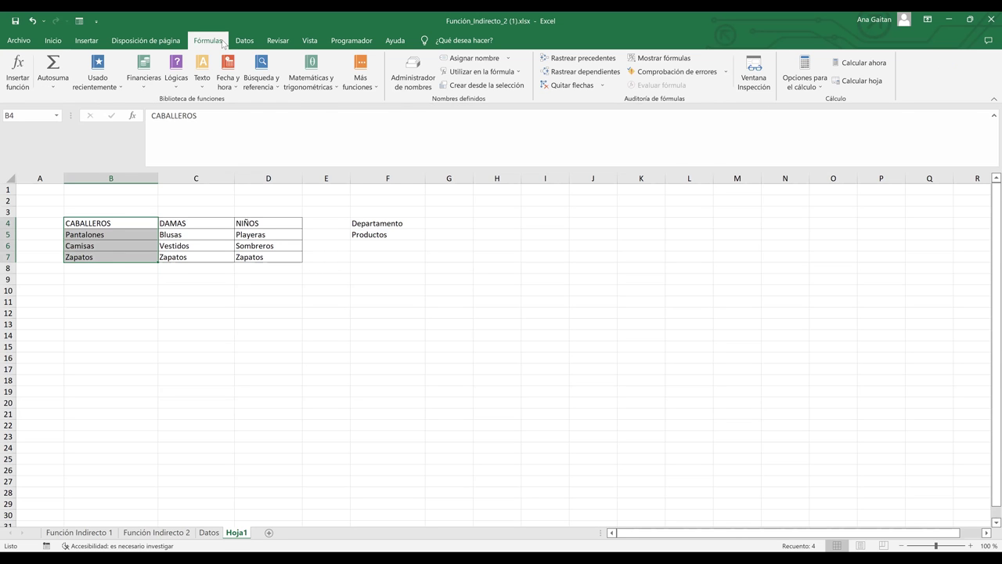
click(487, 85)
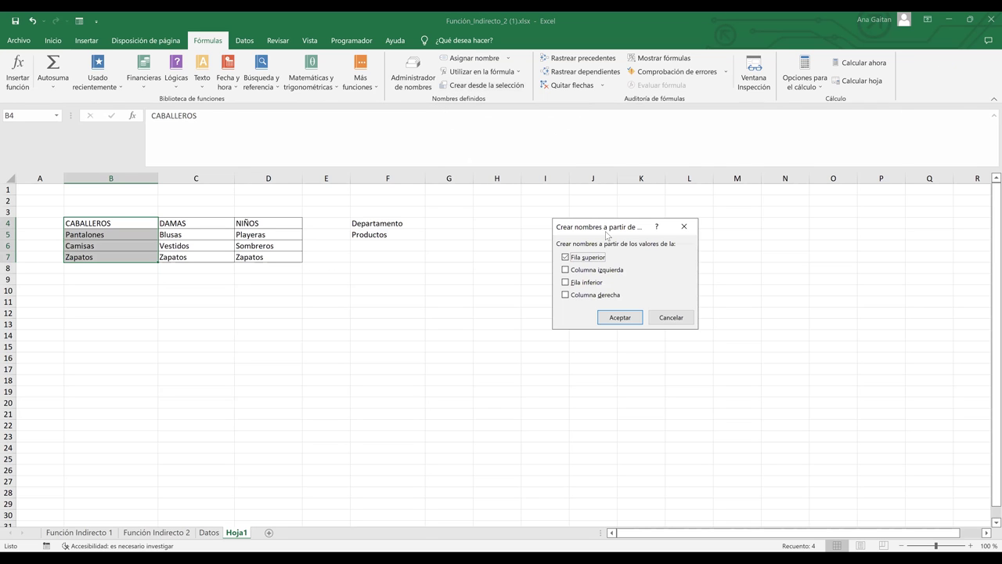
click(572, 259)
drag(594, 230, 522, 230)
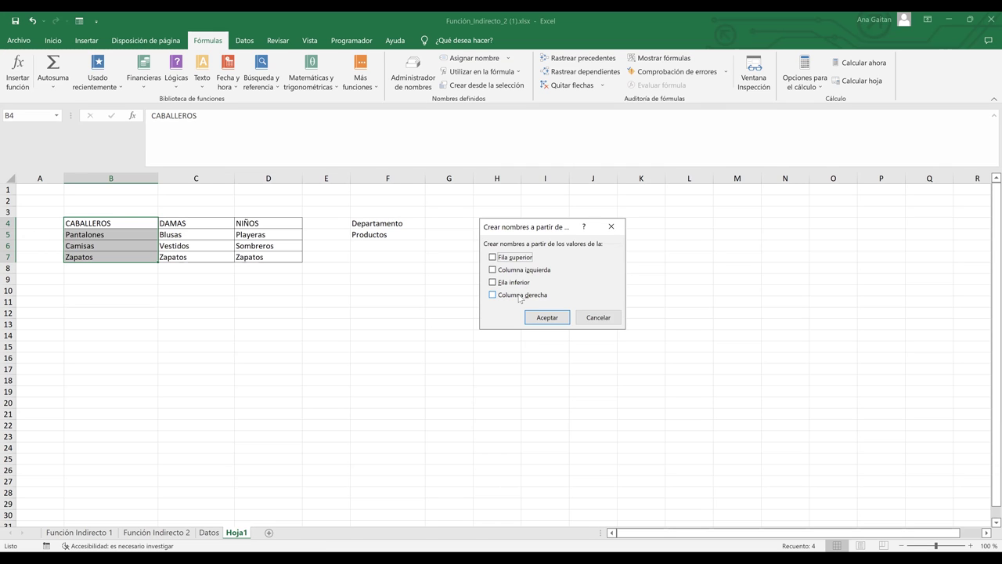
click(494, 261)
click(542, 319)
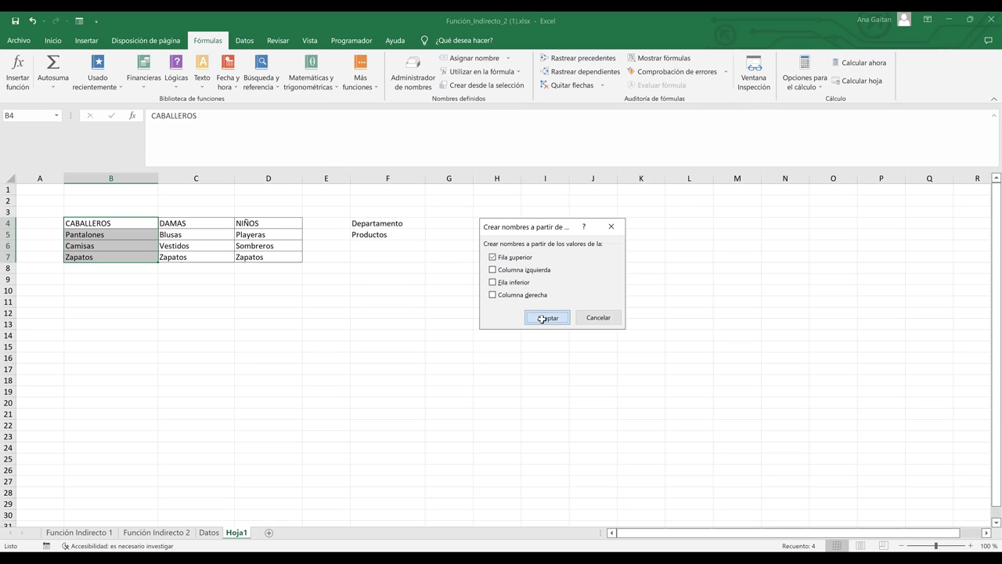
click(224, 310)
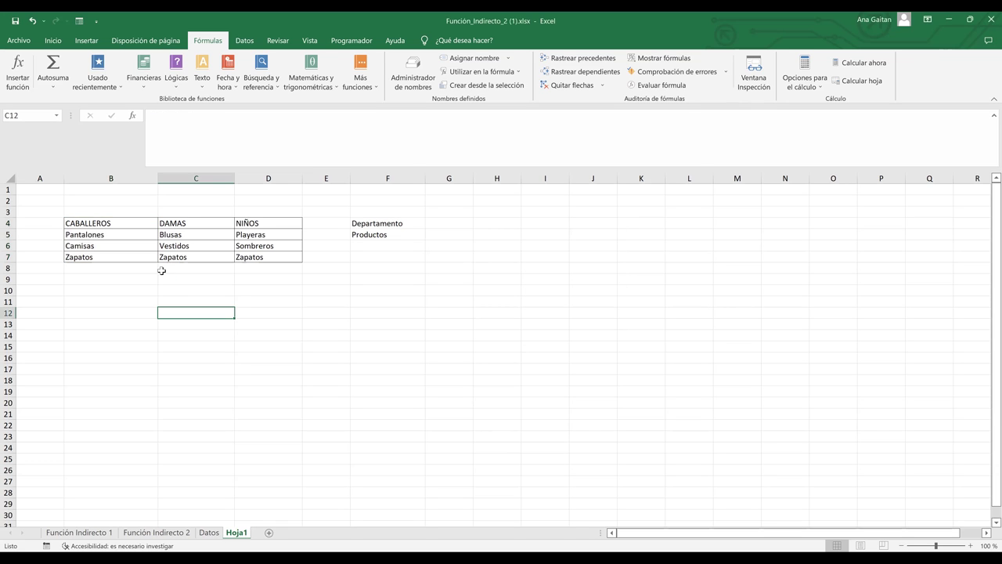
- Examine the CABALLEROS entry in the name manager, widening the Valor column to read its values and reference
click(146, 252)
click(135, 224)
drag(130, 242, 130, 258)
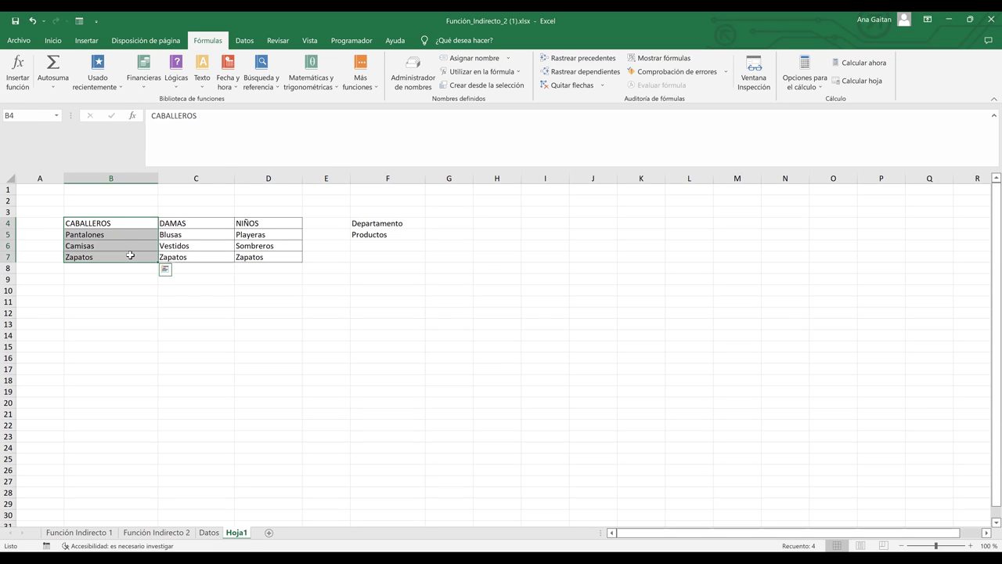
click(123, 235)
click(122, 221)
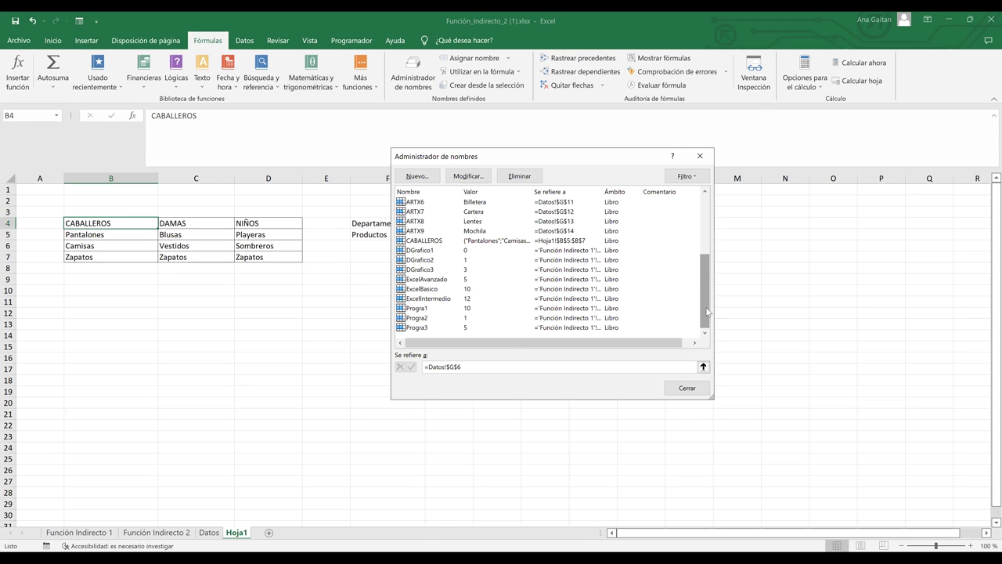
click(442, 243)
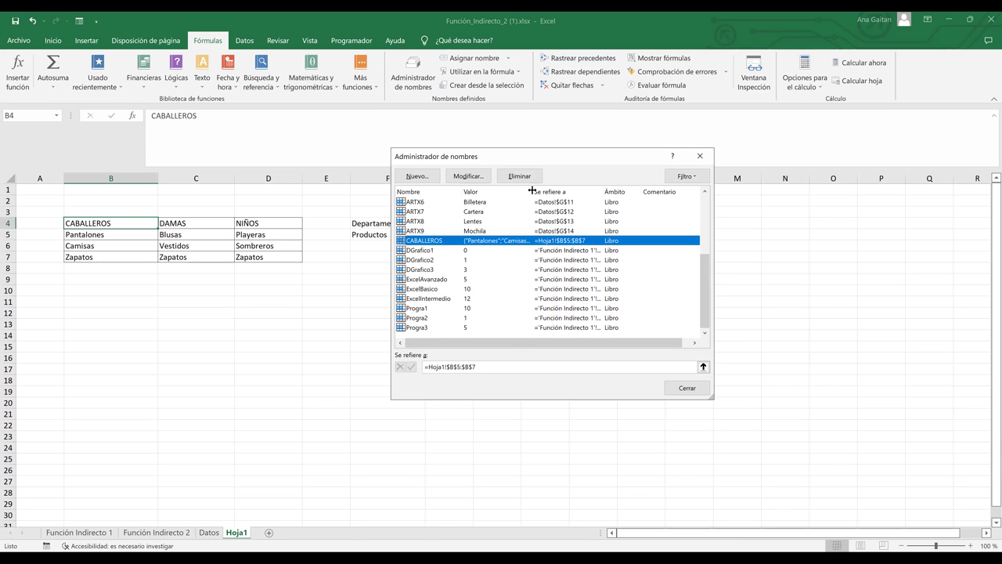
drag(532, 190, 573, 193)
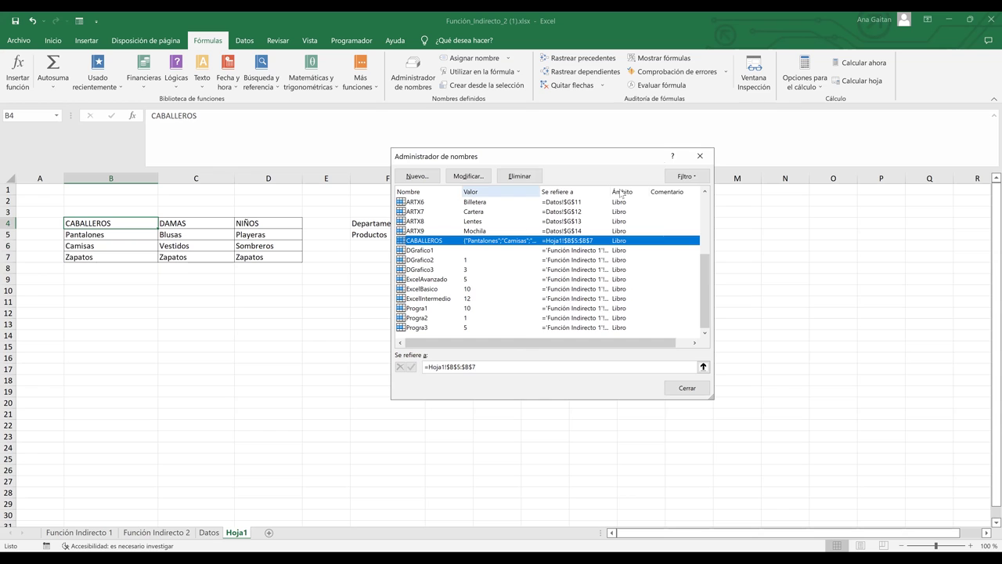
click(703, 158)
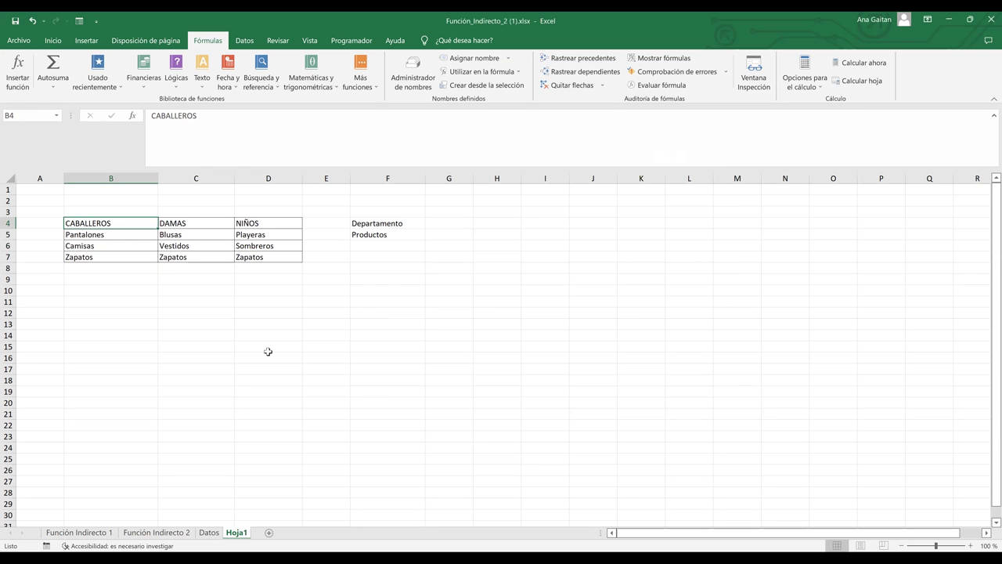
- Create defined names from the top row for the DAMAS products in C4:C7 and the NIÑOS products in D4:D7
click(186, 223)
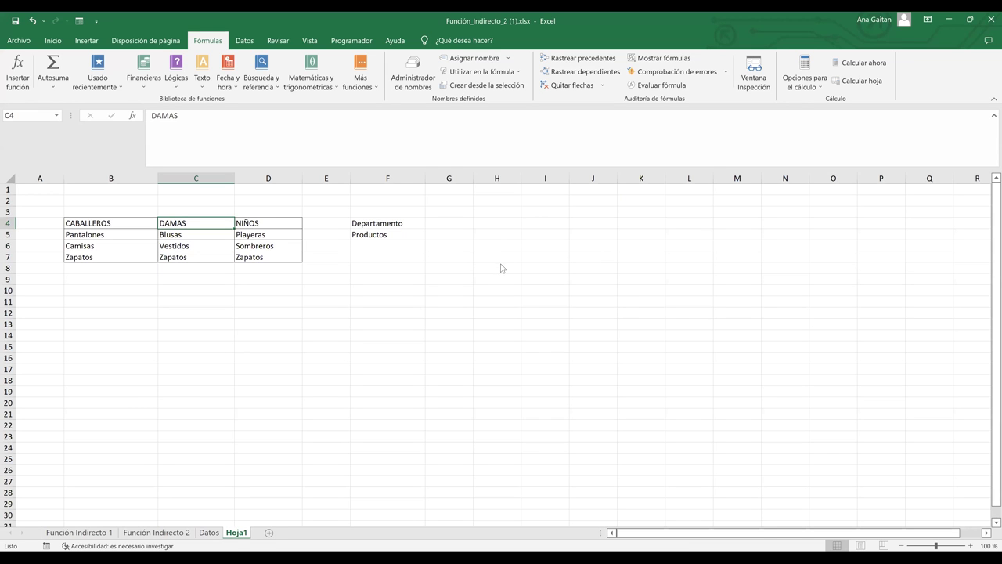
key(ctrl+shift+Down)
key(ctrl+shift+F3)
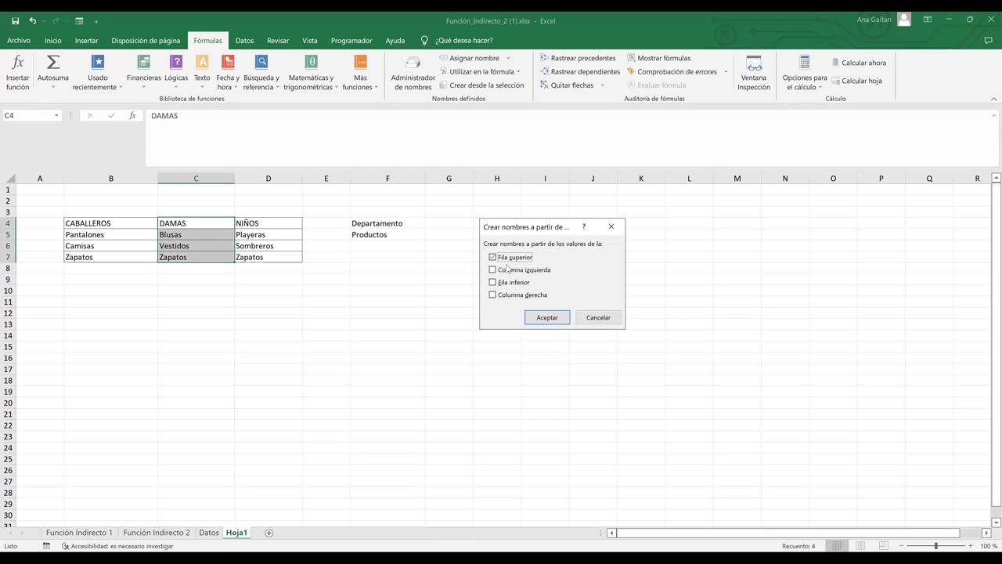
click(545, 318)
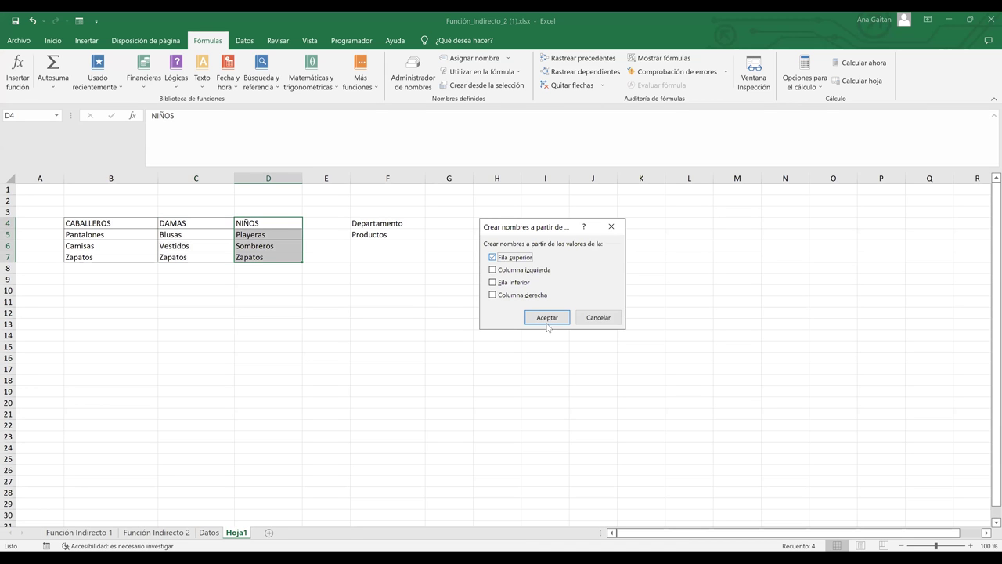
click(548, 320)
- Check the CABALLEROS, DAMAS and NIÑOS entries in the name manager
click(412, 72)
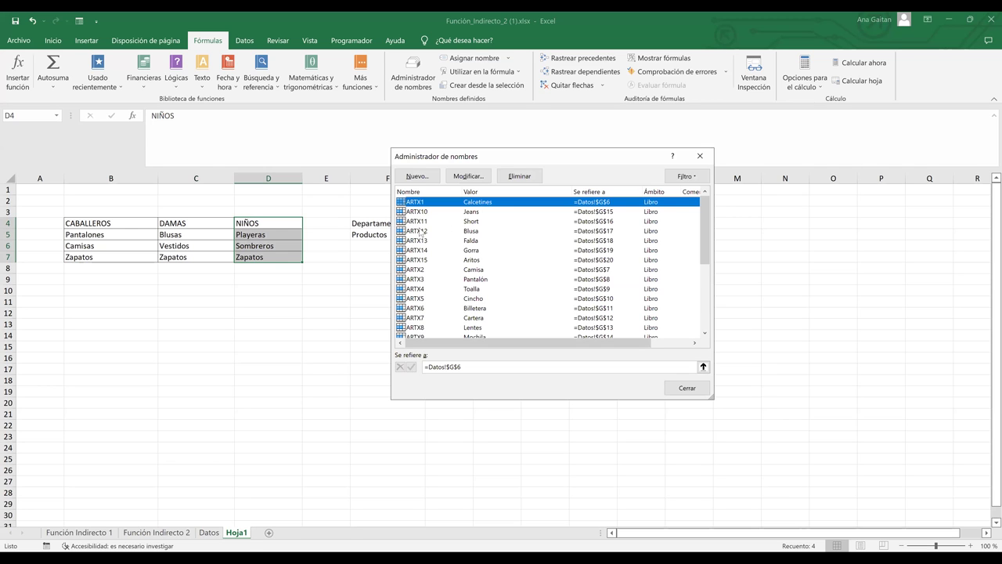
scroll(548, 302, down, 5)
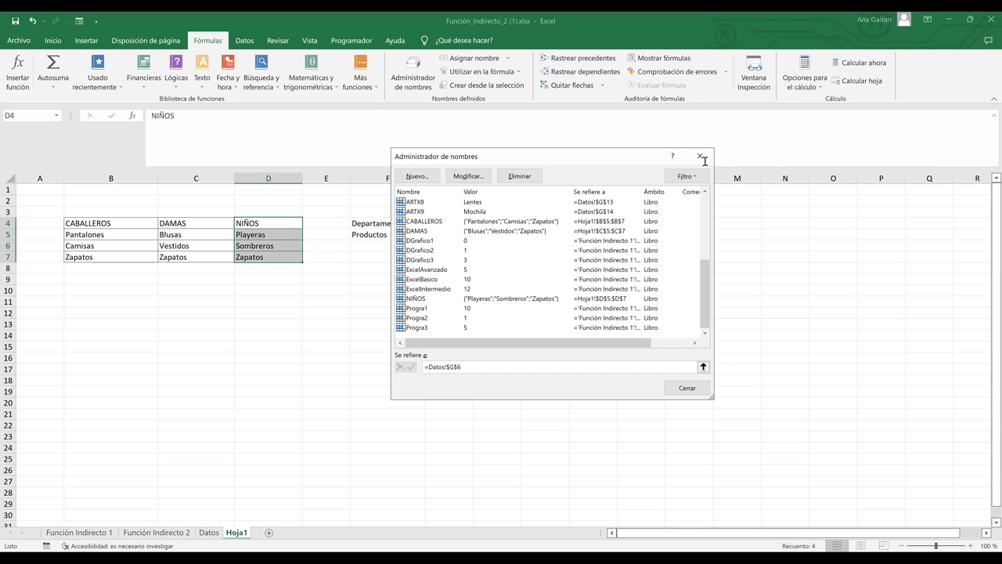
click(196, 300)
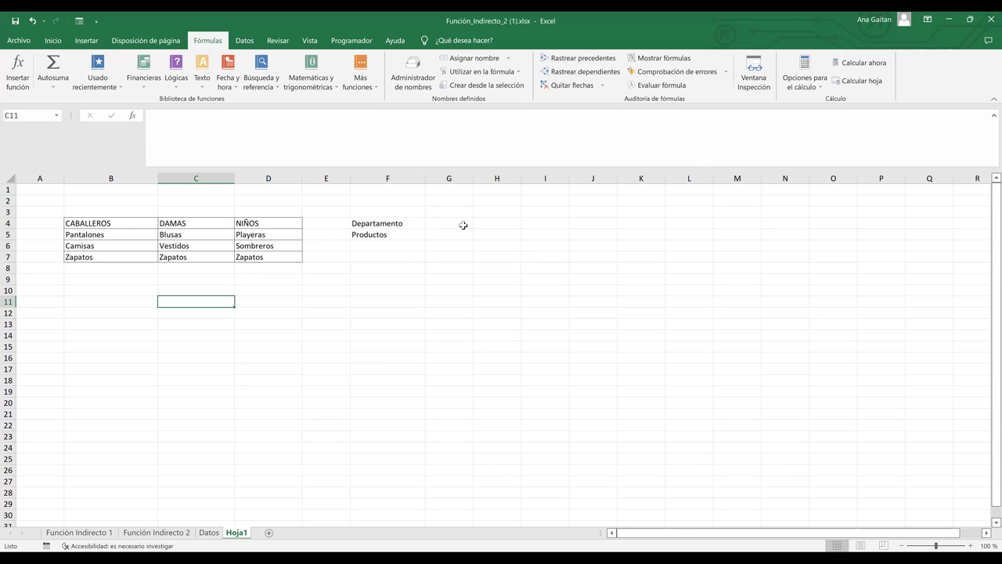
- Apply all borders to the Departamento and Productos block in F4:G5, and widen column G
drag(394, 227, 454, 238)
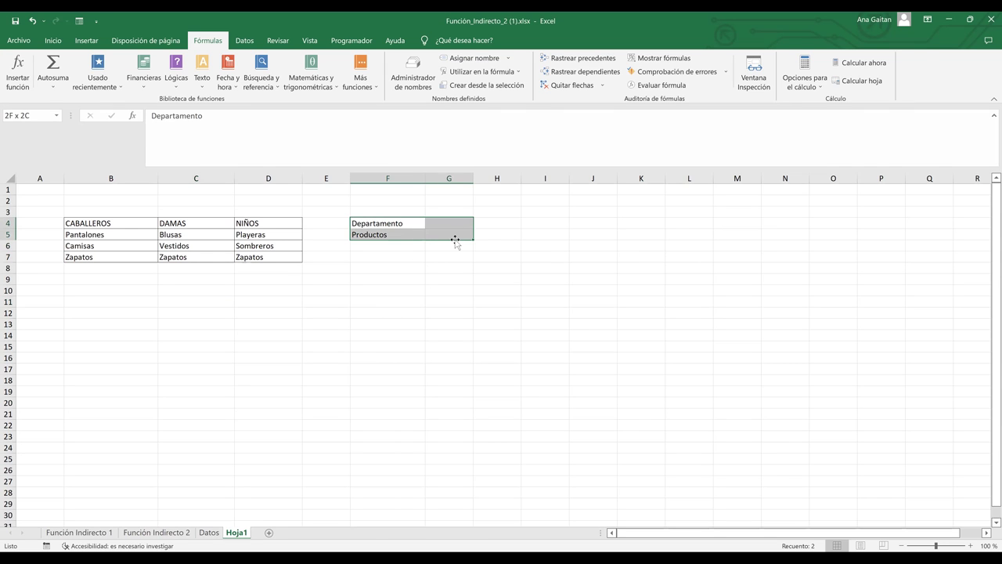
click(51, 41)
click(452, 301)
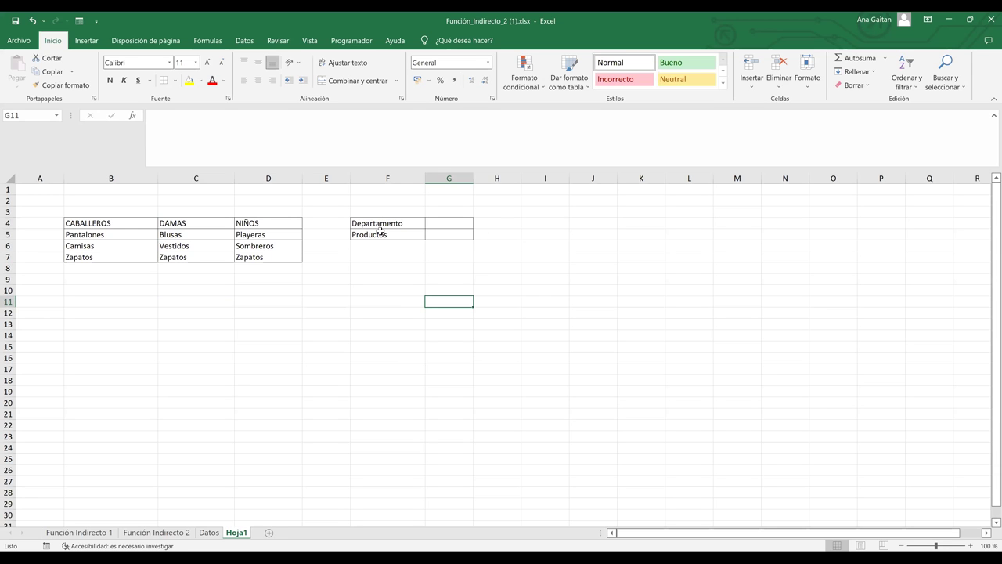
key(ctrl+z)
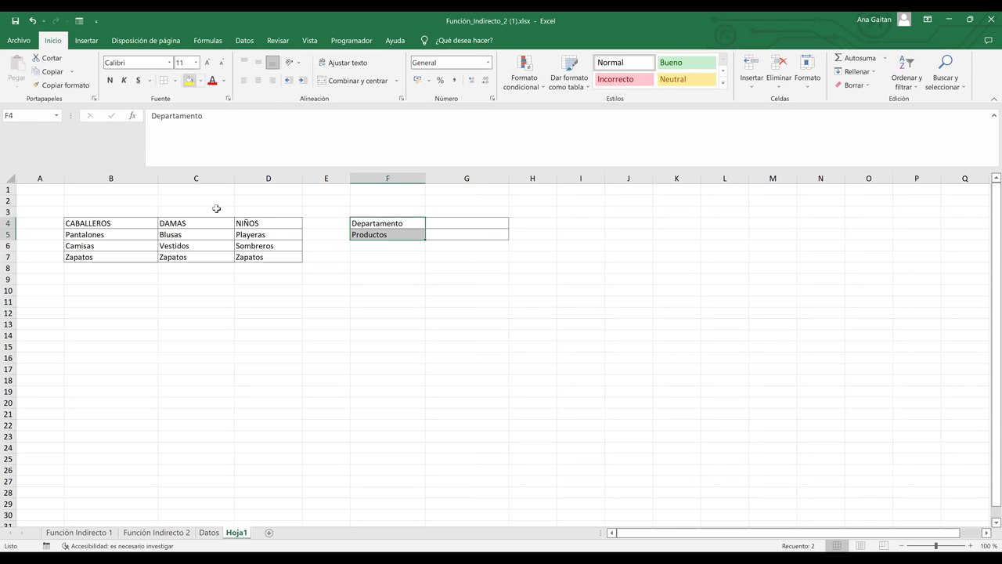
- Fill the label cells F4:F5 and the category headings B4:D4 with light green
drag(268, 223, 216, 208)
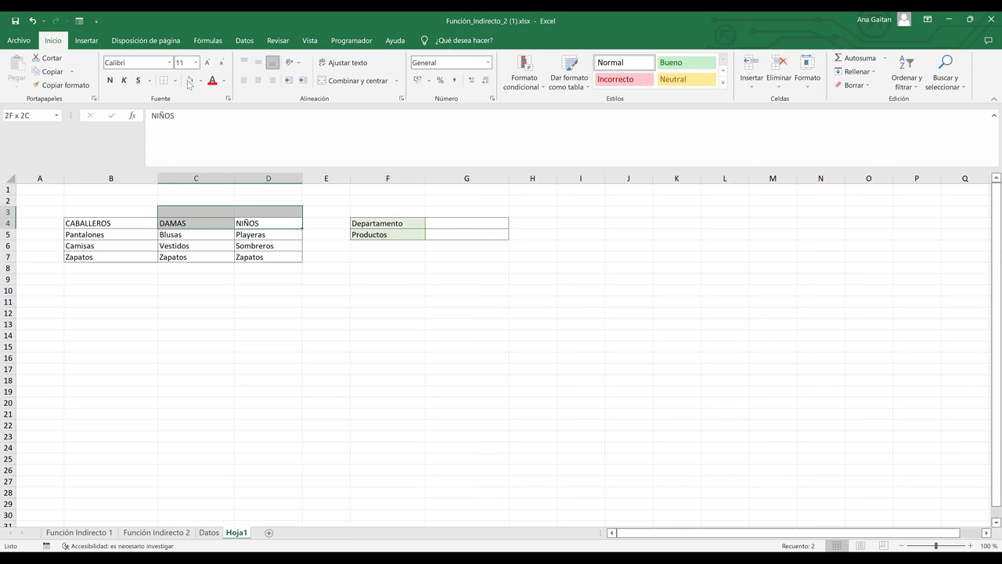
key(ctrl+z)
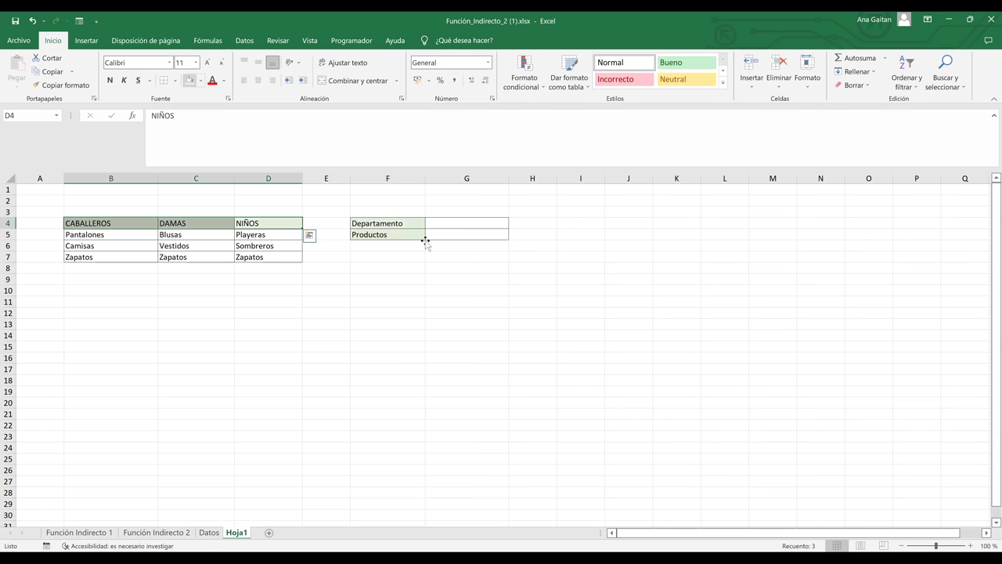
click(426, 242)
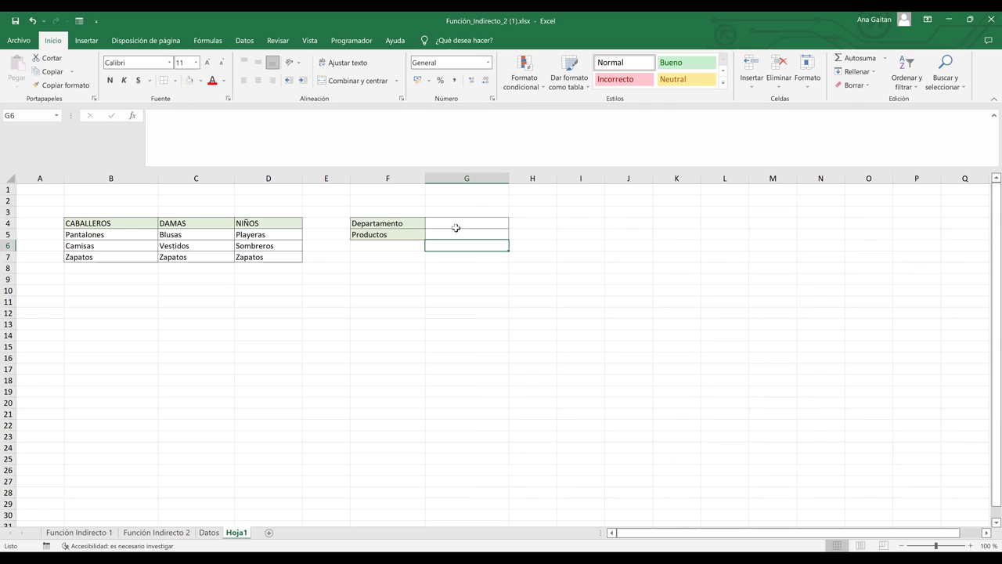
- Add a list data validation to the Departamento cell G4 with the source =$B$4:$D$4
click(456, 227)
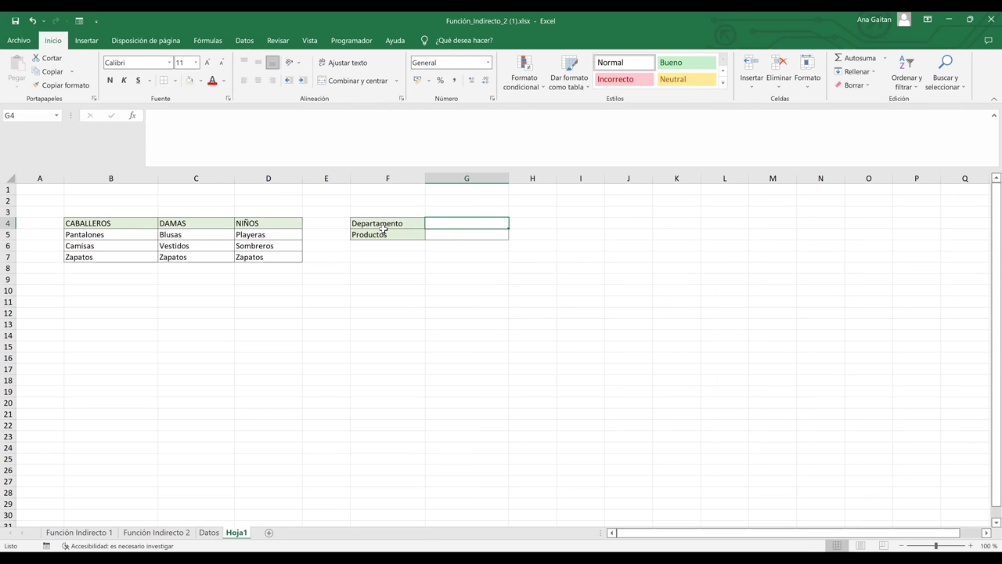
click(243, 43)
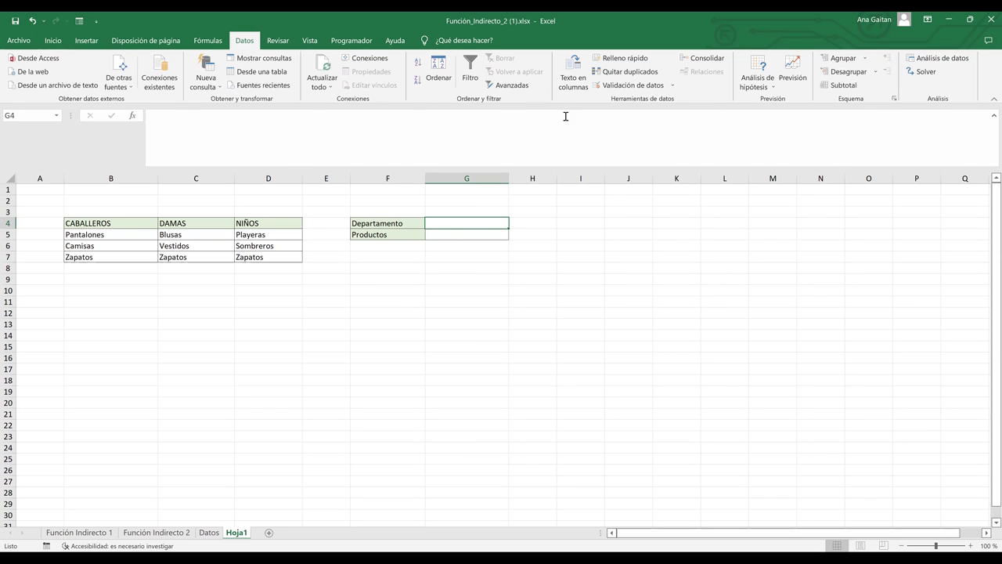
click(662, 89)
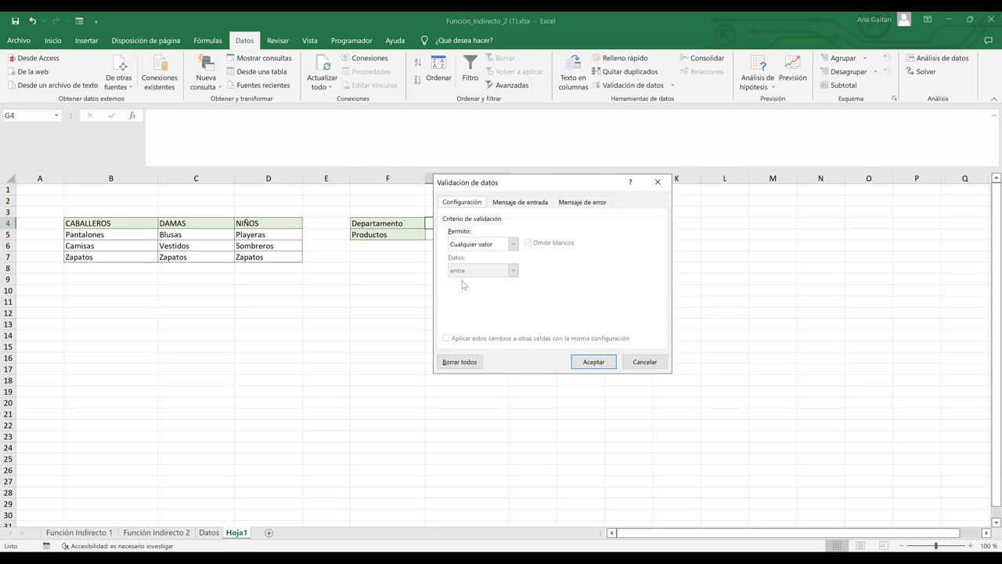
key(alt+Down)
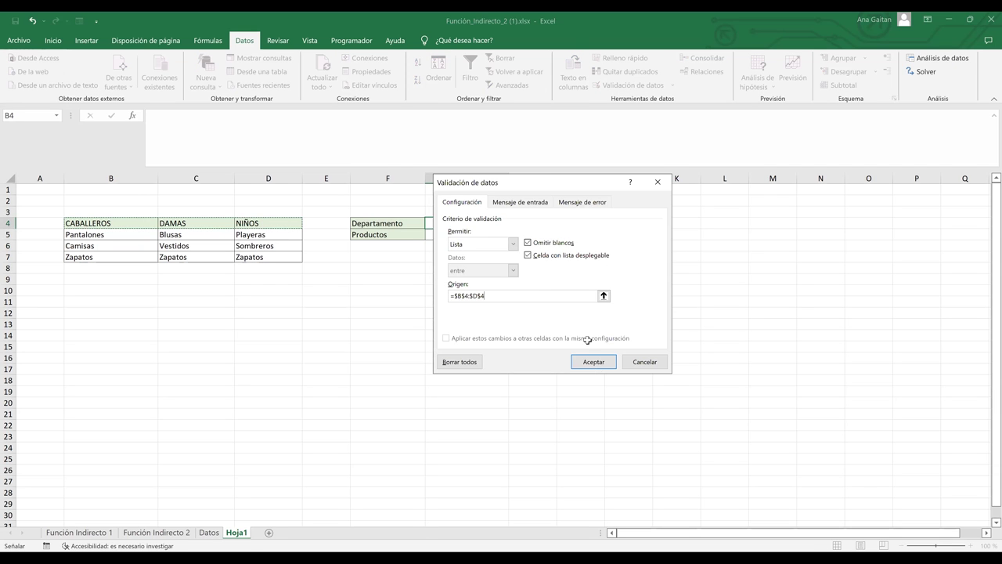
key(Return)
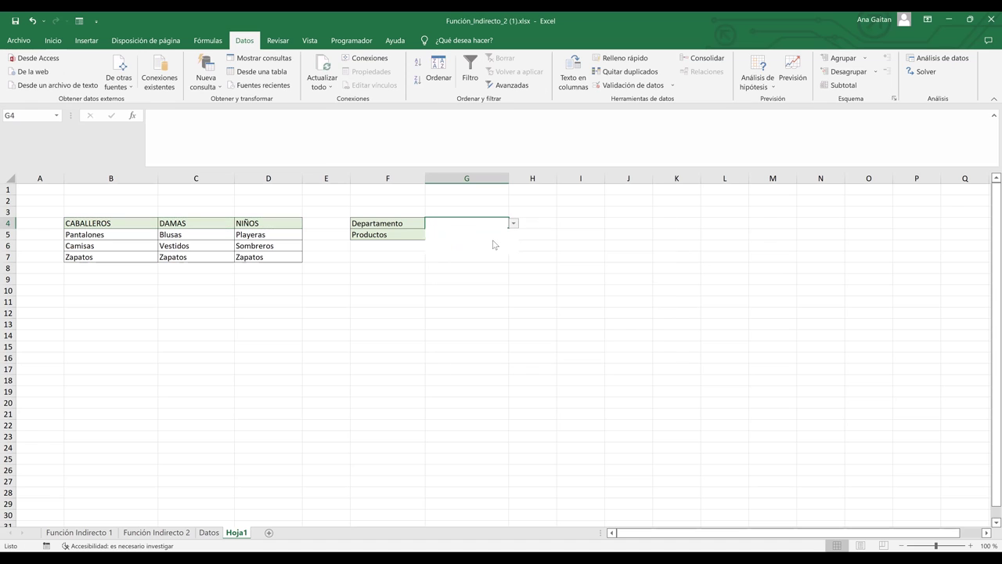
- Try NIÑOS in the Departamento drop-down in G4, and set the cell to DAMAS
click(514, 226)
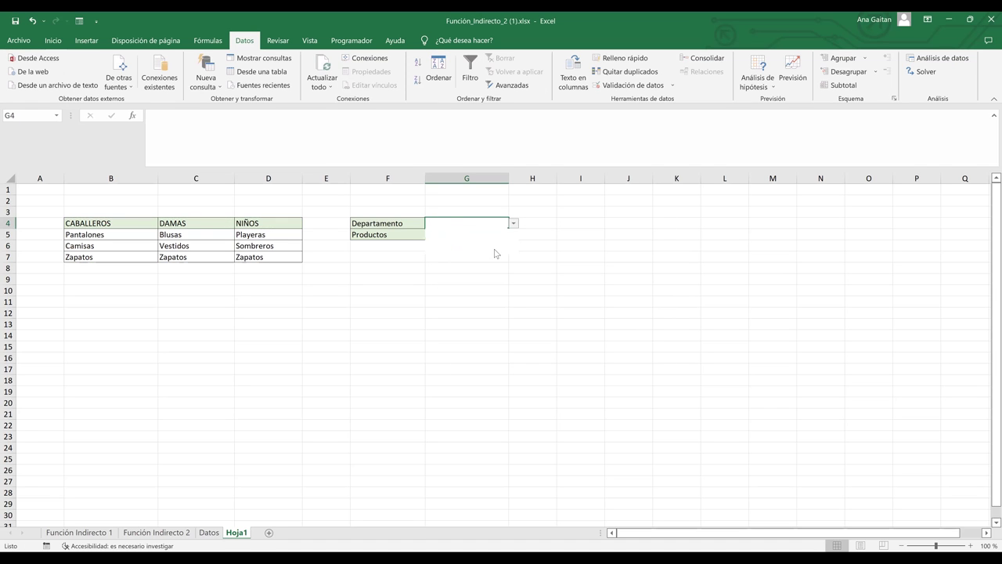
key(Return)
click(543, 235)
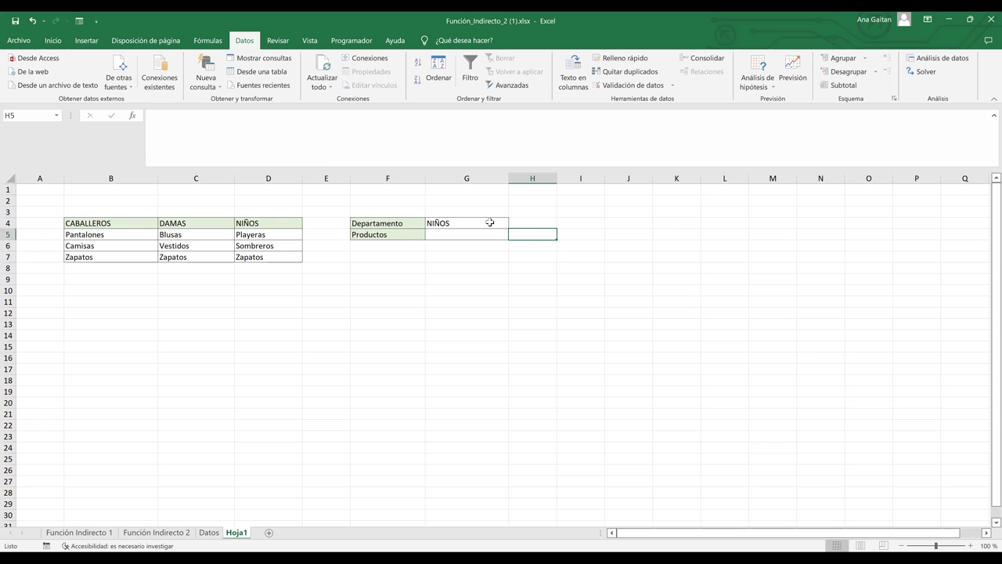
key(Up)
key(Left)
key(alt+Down)
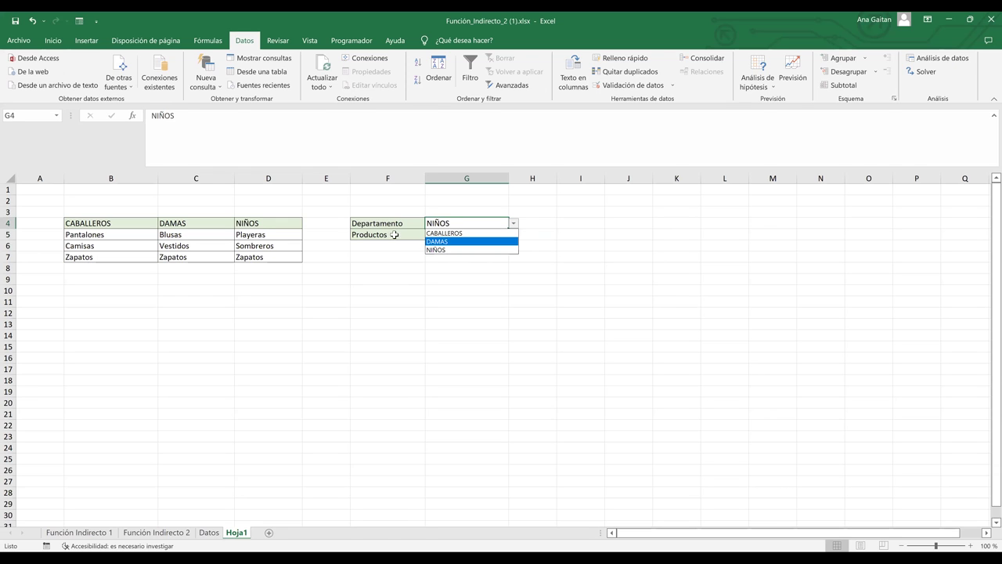
click(503, 236)
click(498, 235)
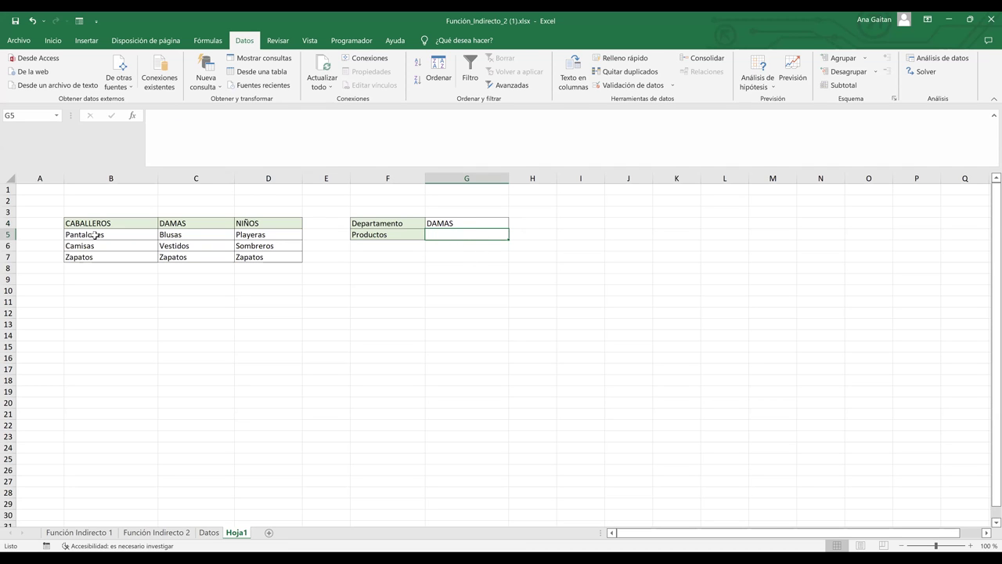
- Review the product entries under the DAMAS heading in C5:C7
click(185, 235)
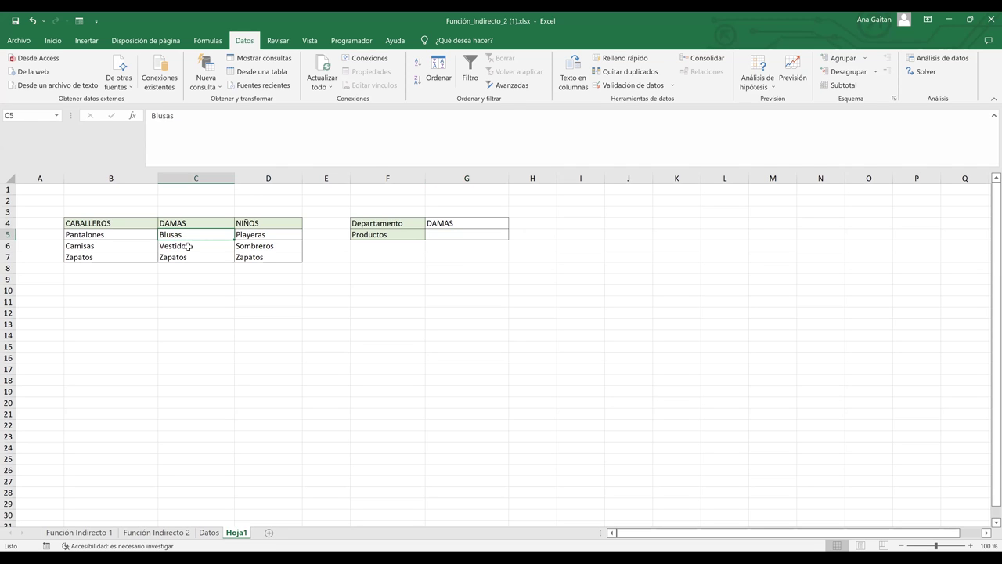
click(188, 246)
click(188, 259)
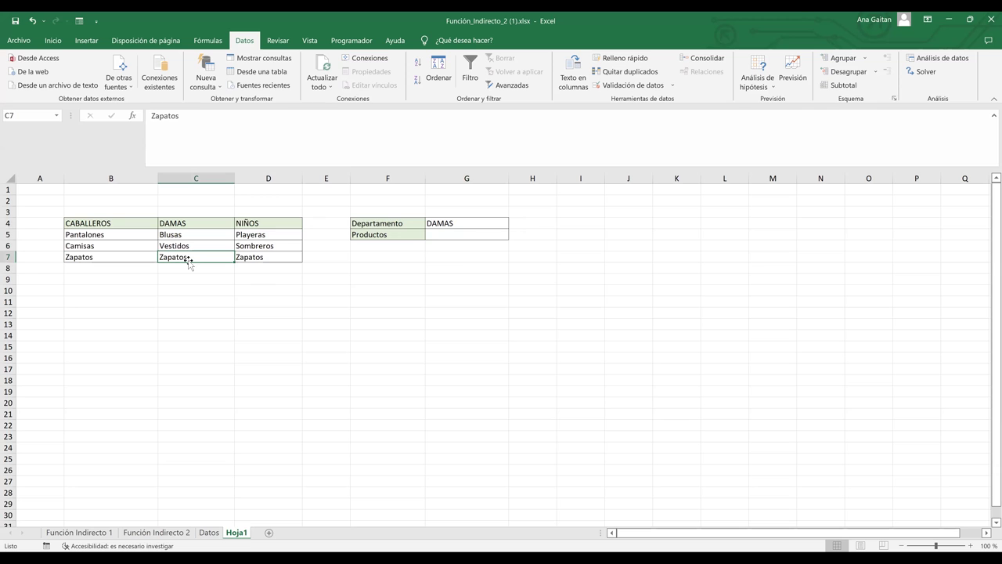
click(473, 237)
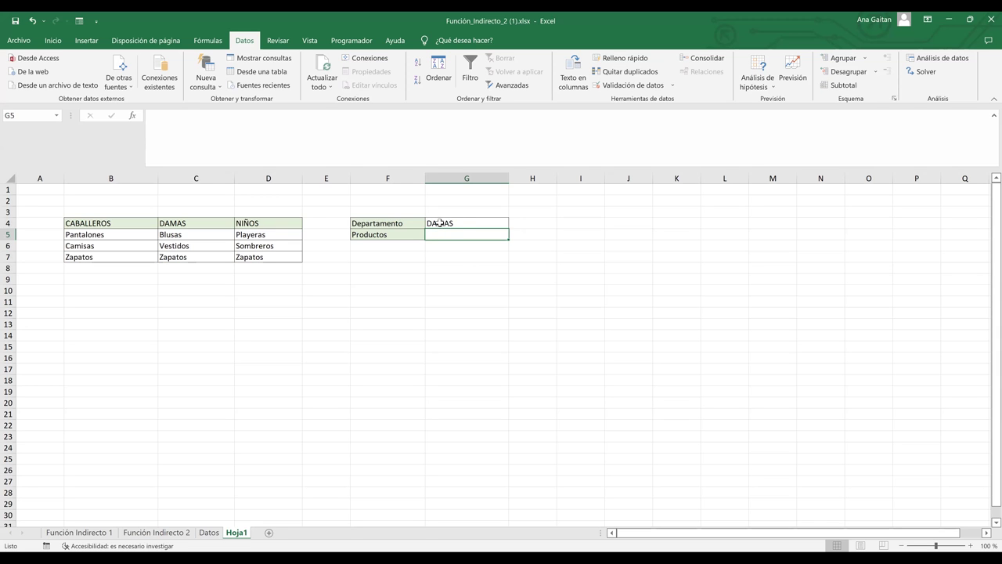
click(492, 267)
- Add a list data validation to the Productos cell G5 with the source =indirecto($G$4)
click(485, 236)
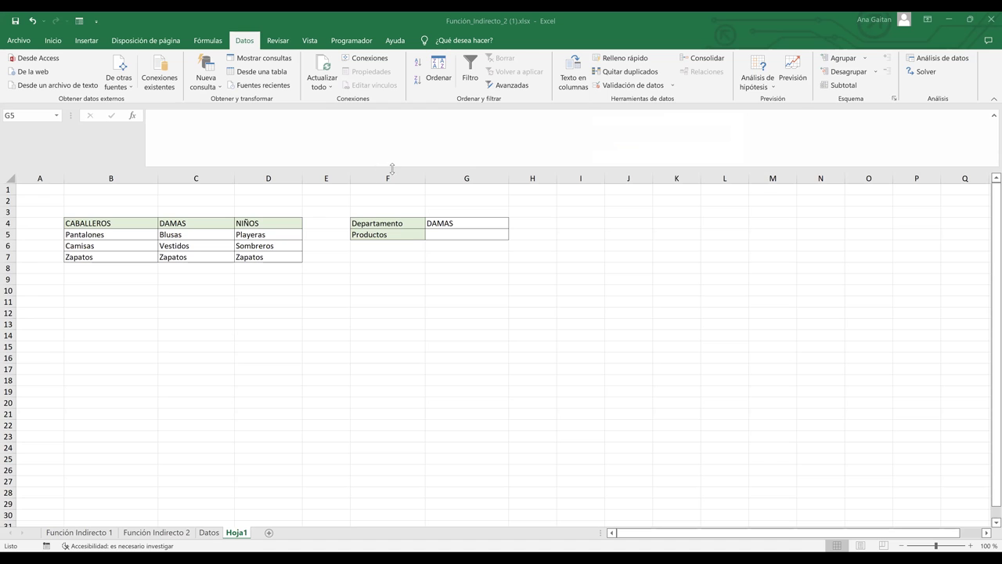
click(447, 236)
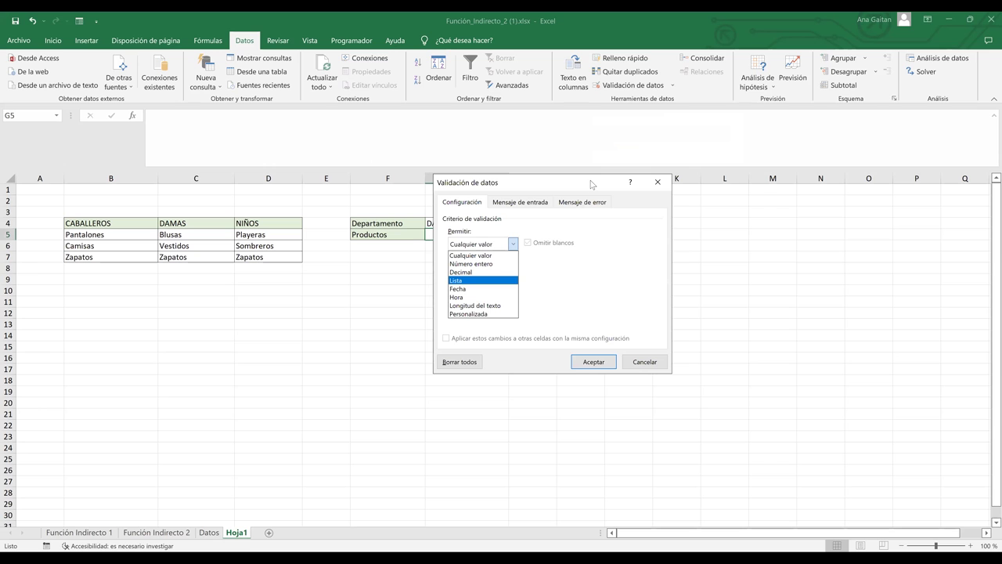
key(Return)
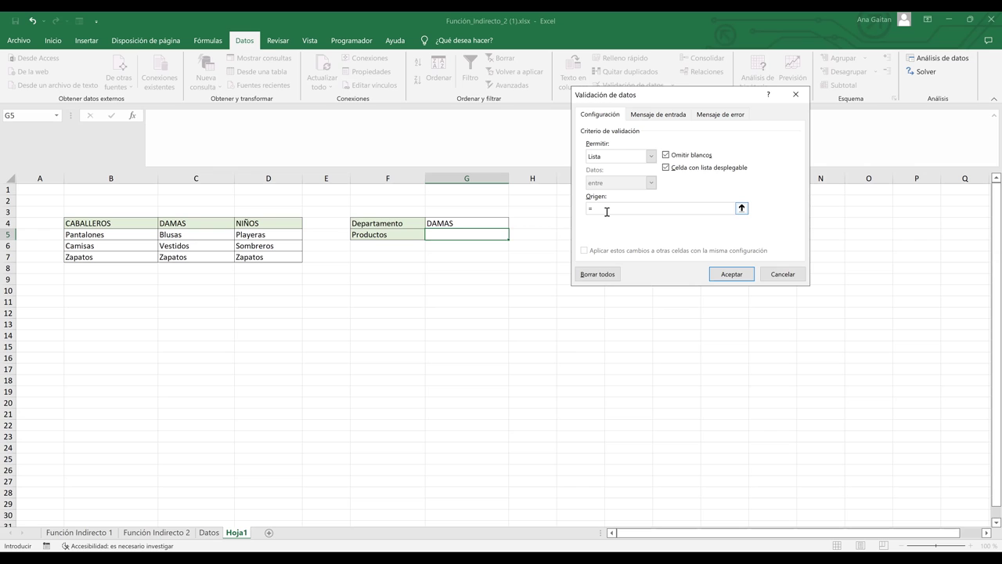
text(indirecto()
key(BackSpace)
key(BackSpace)
key(BackSpace)
click(467, 222)
text())
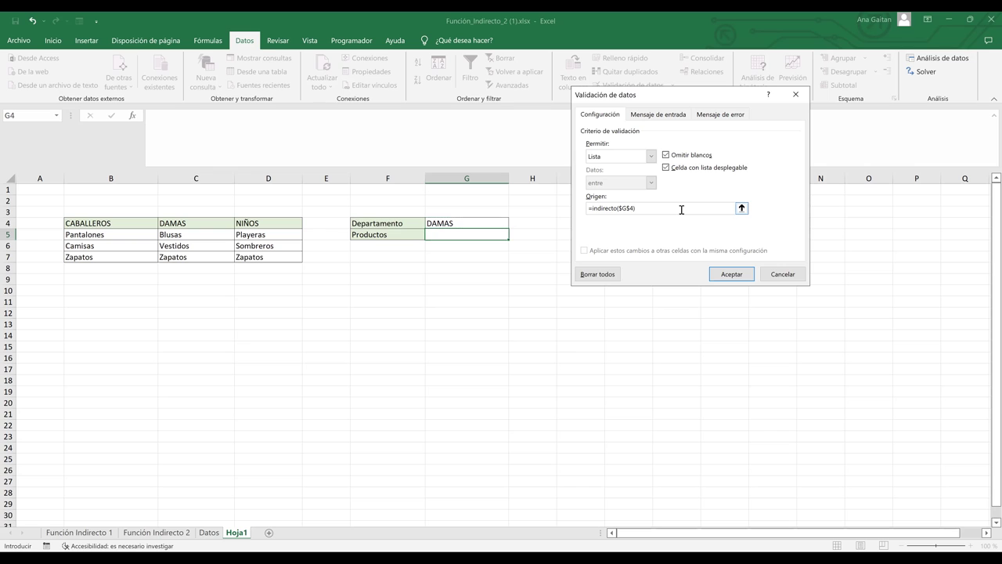
click(730, 282)
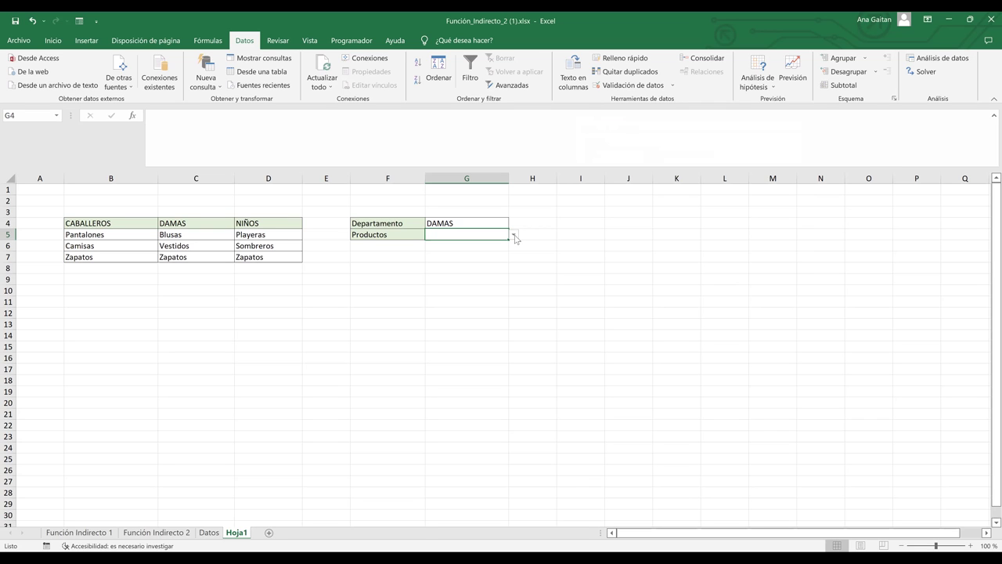
- Choose Vestidos in the Productos drop-down in G5, and compare it with the DAMAS range C5:C7
click(515, 235)
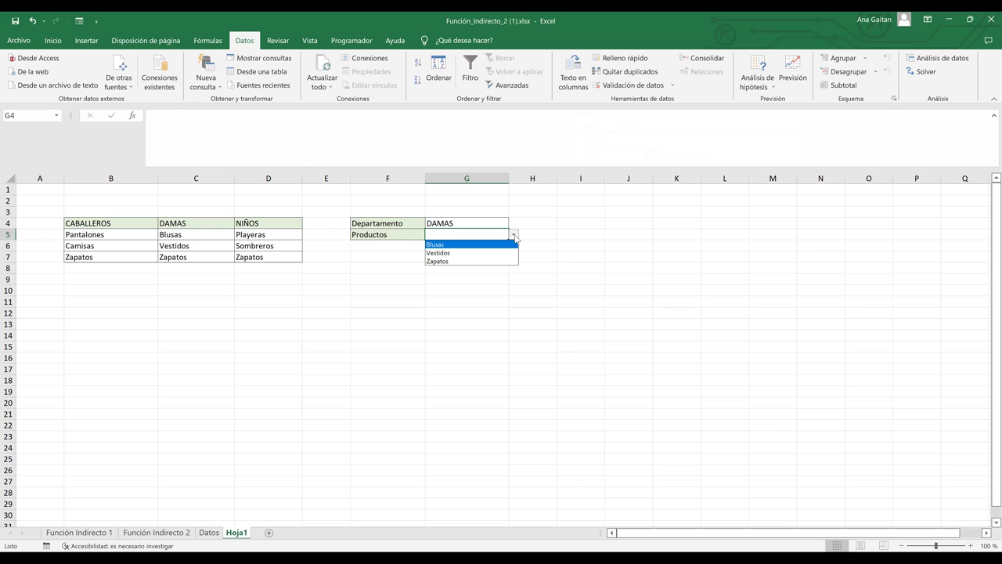
click(500, 253)
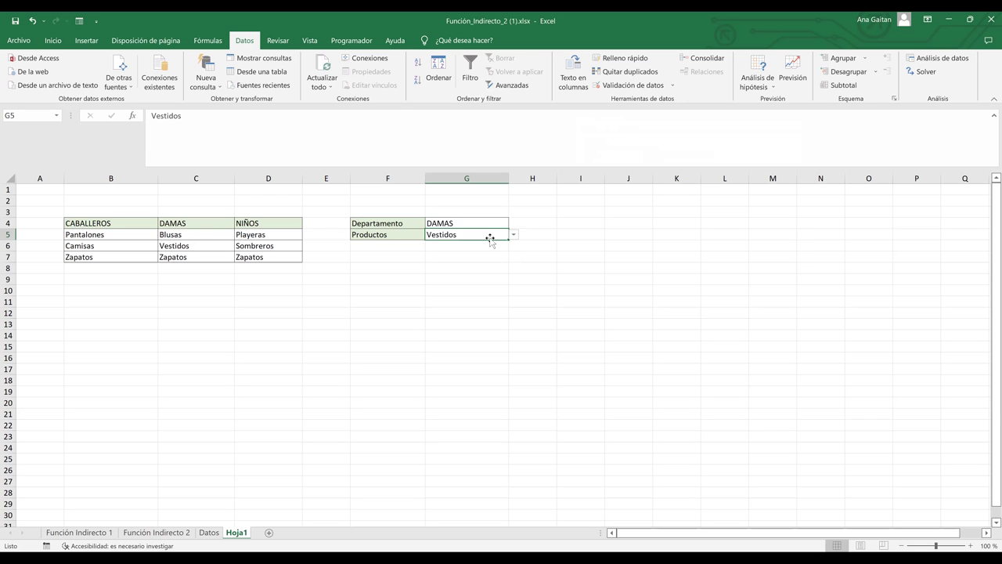
click(481, 221)
click(491, 234)
click(505, 224)
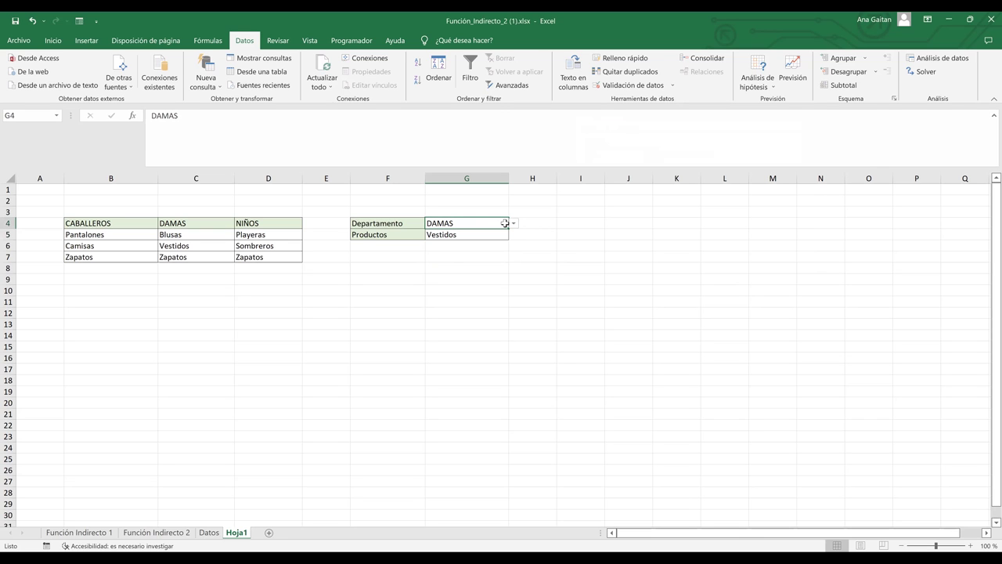
click(496, 234)
drag(169, 236, 177, 260)
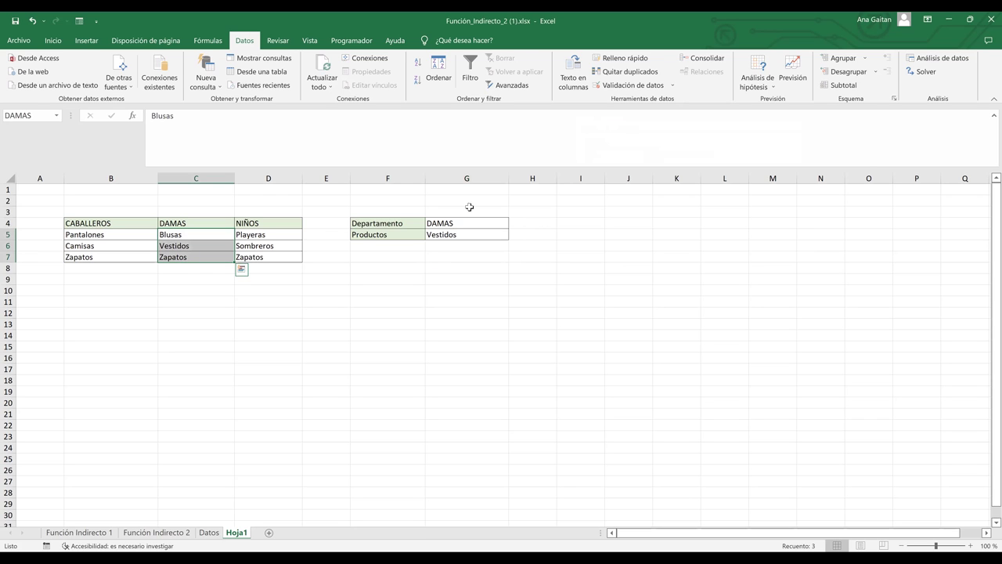
- Test the Productos drop-down by cycling through Zapatos, Blusas and Vestidos, and finish on Zapatos
click(496, 234)
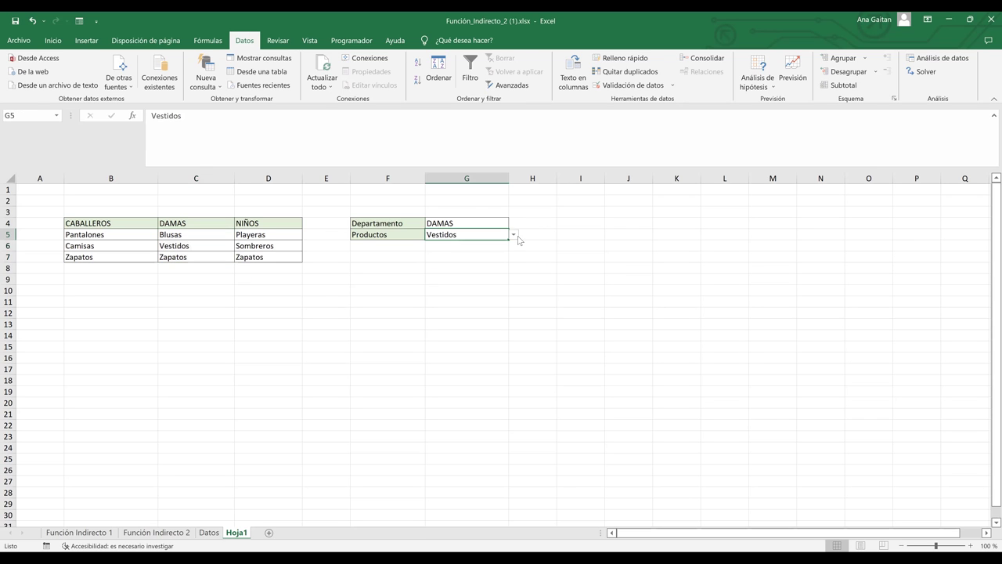
click(514, 235)
click(493, 261)
click(516, 237)
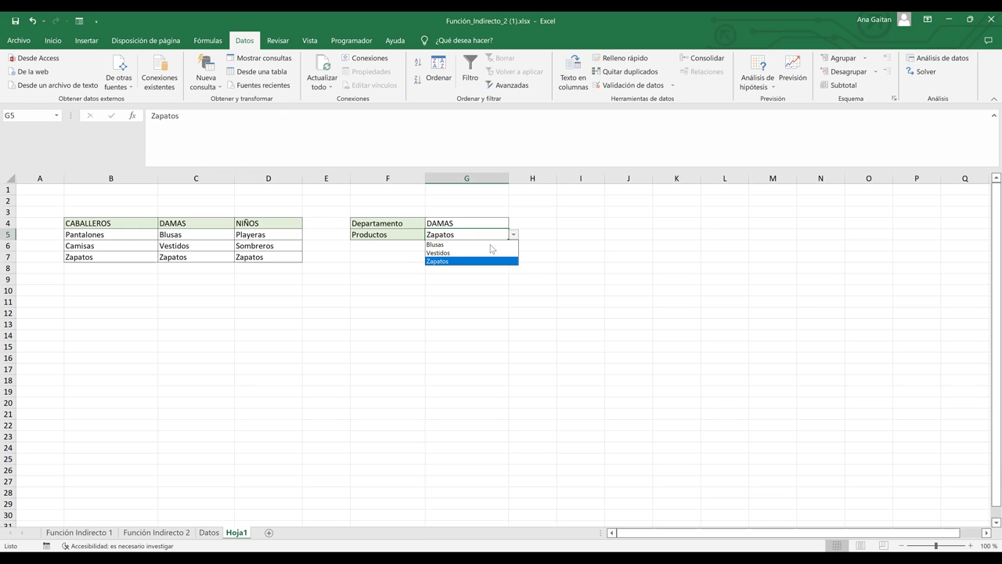
click(490, 244)
click(513, 236)
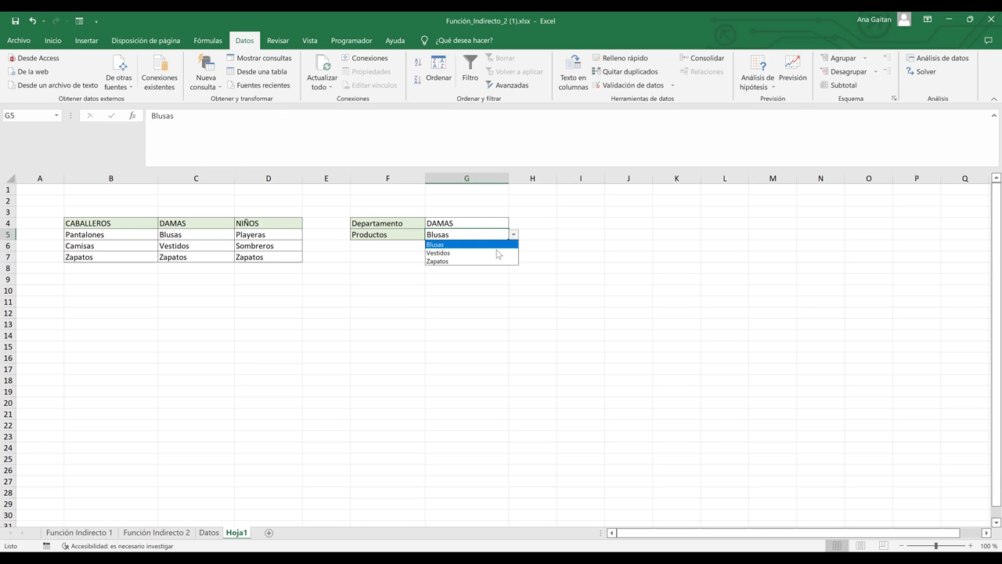
click(490, 260)
click(515, 235)
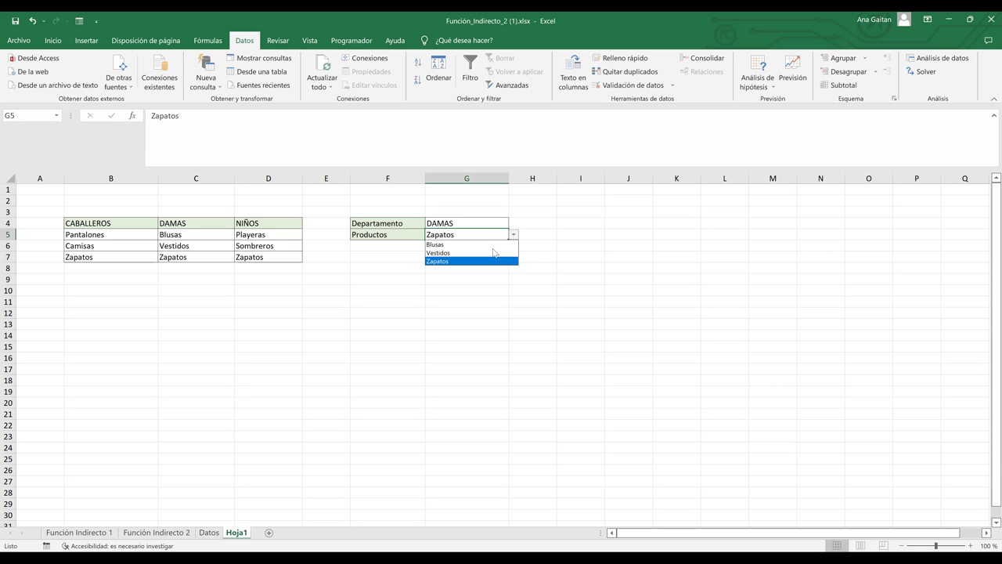
click(491, 252)
click(516, 236)
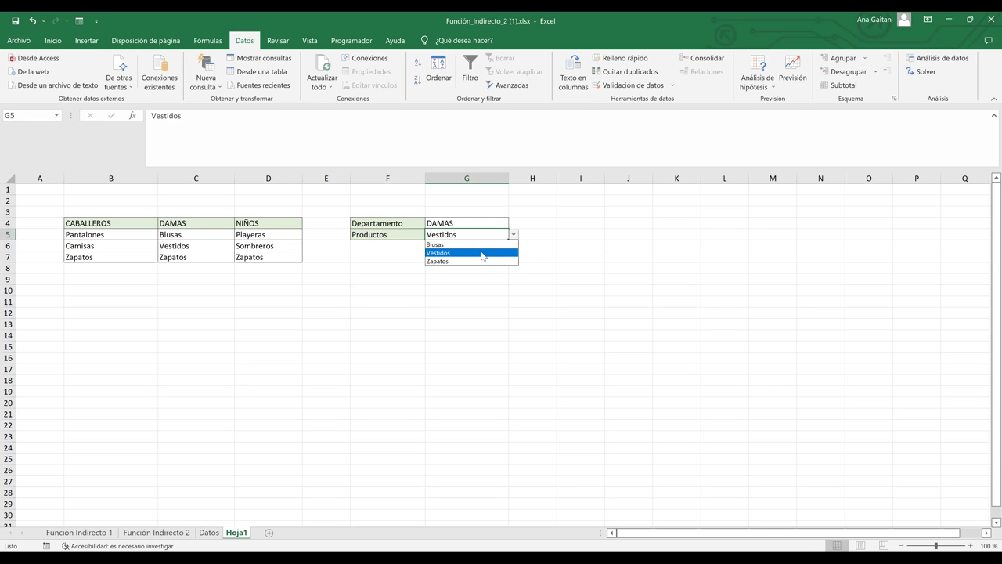
click(485, 245)
click(513, 233)
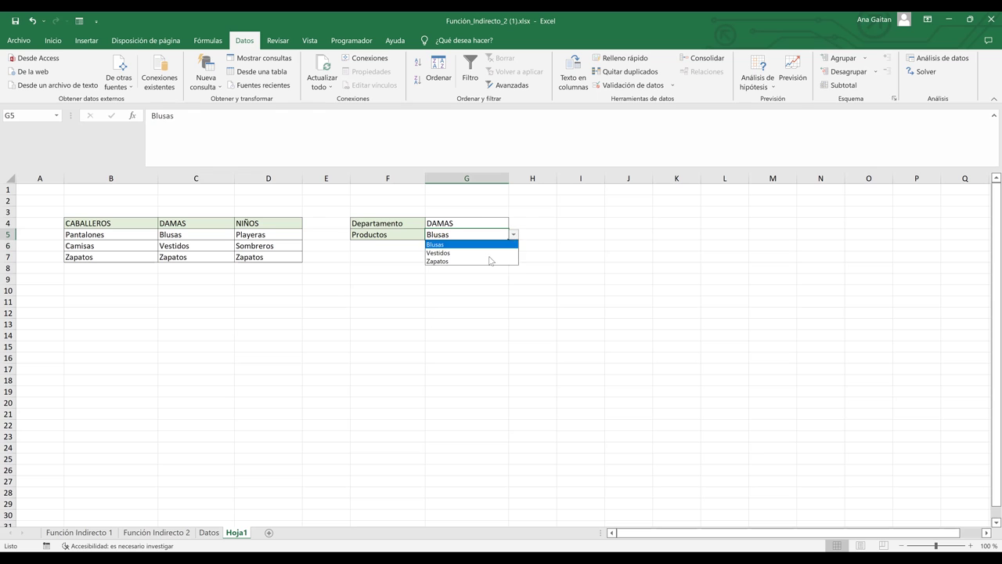
click(490, 260)
- Set Departamento to NIÑOS and choose Playeras from the dependent Productos list
click(500, 224)
click(514, 226)
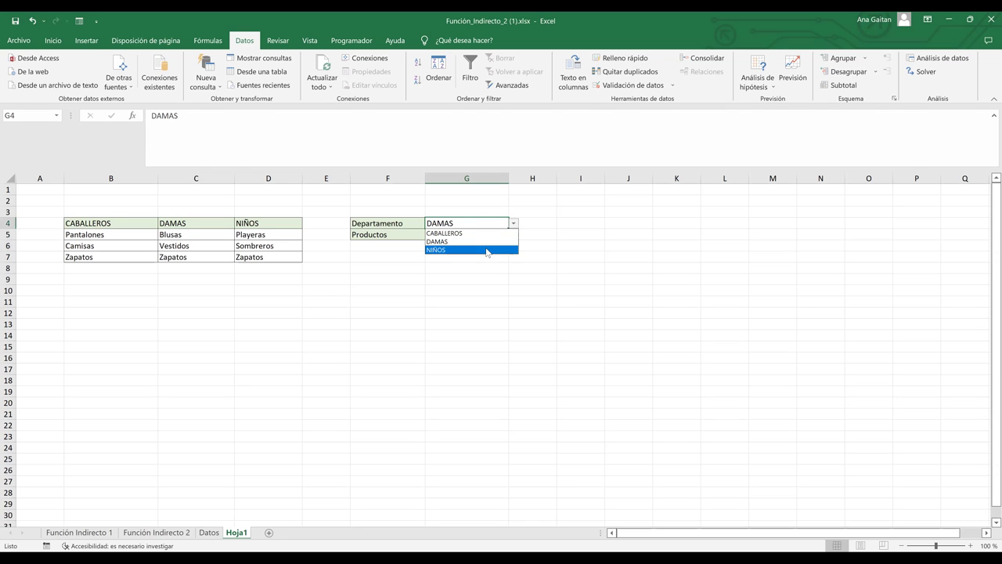
click(486, 251)
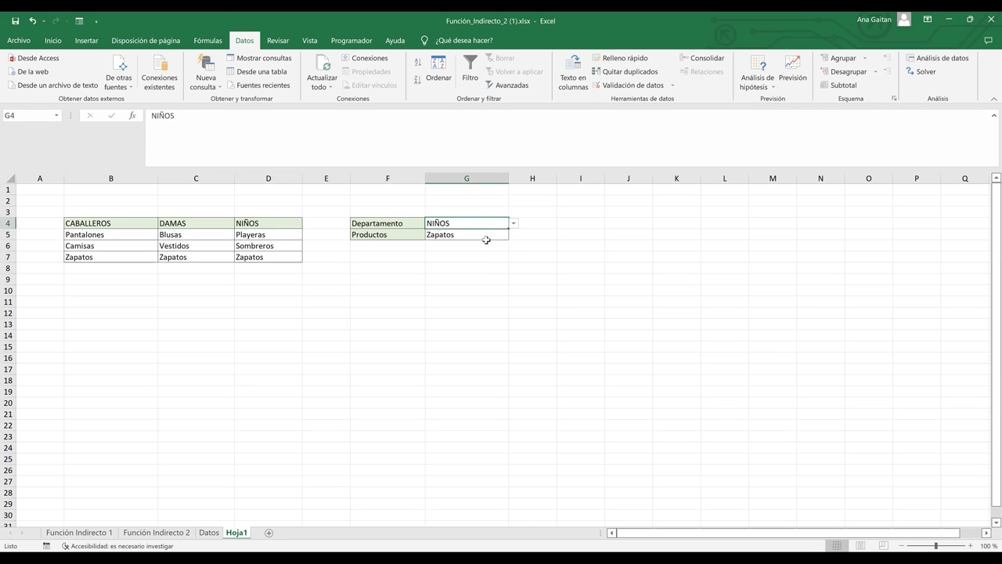
click(485, 236)
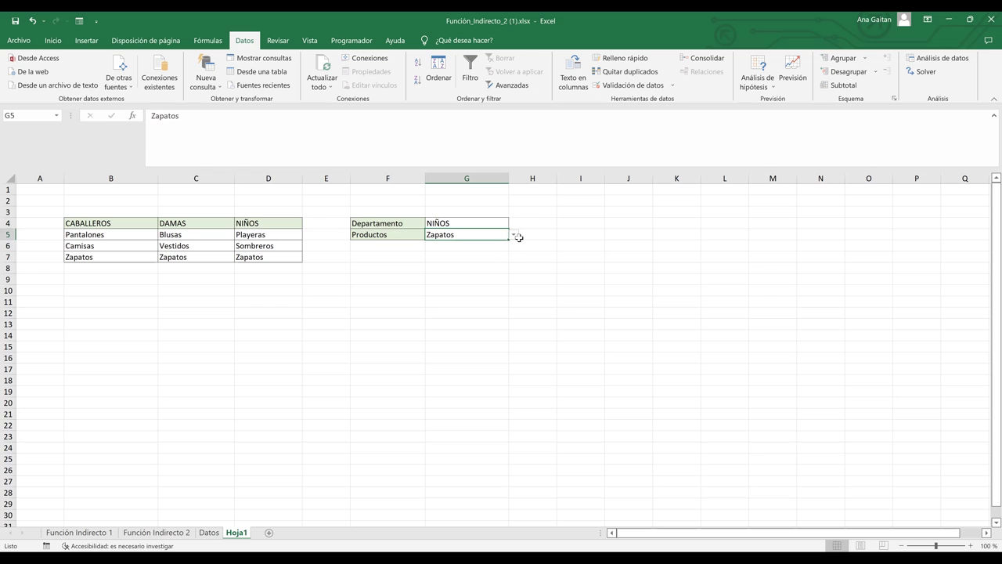
click(514, 235)
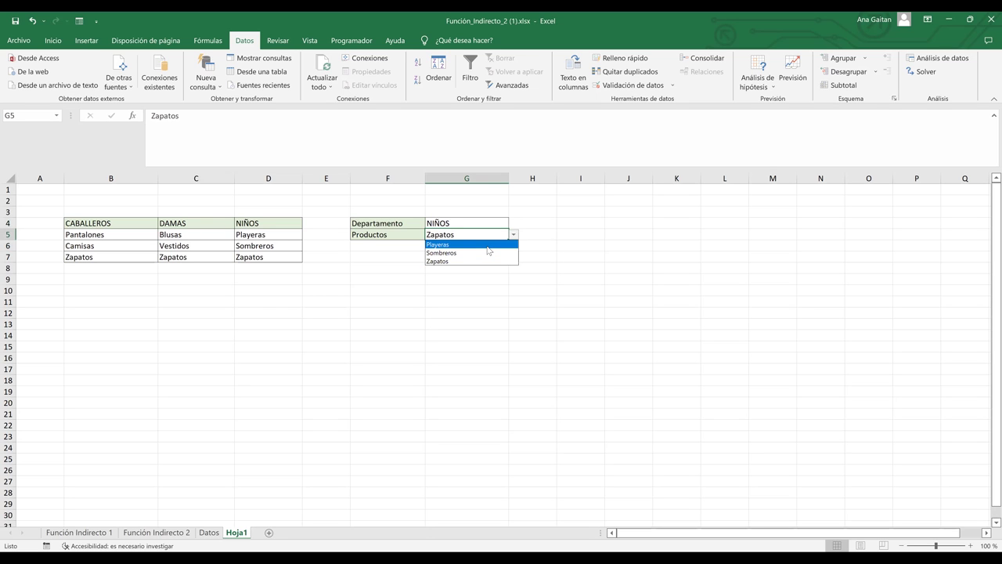
key(Down)
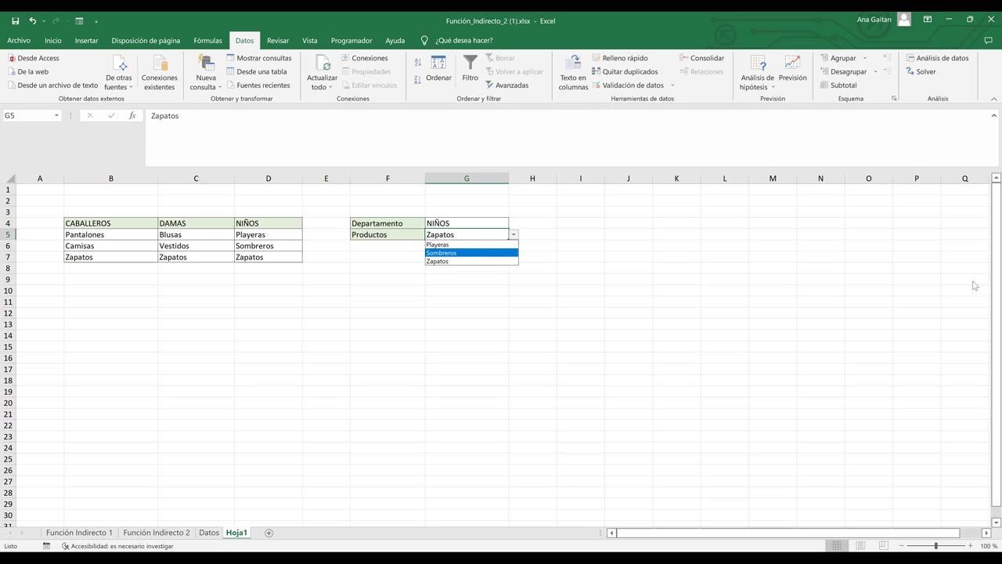
key(Escape)
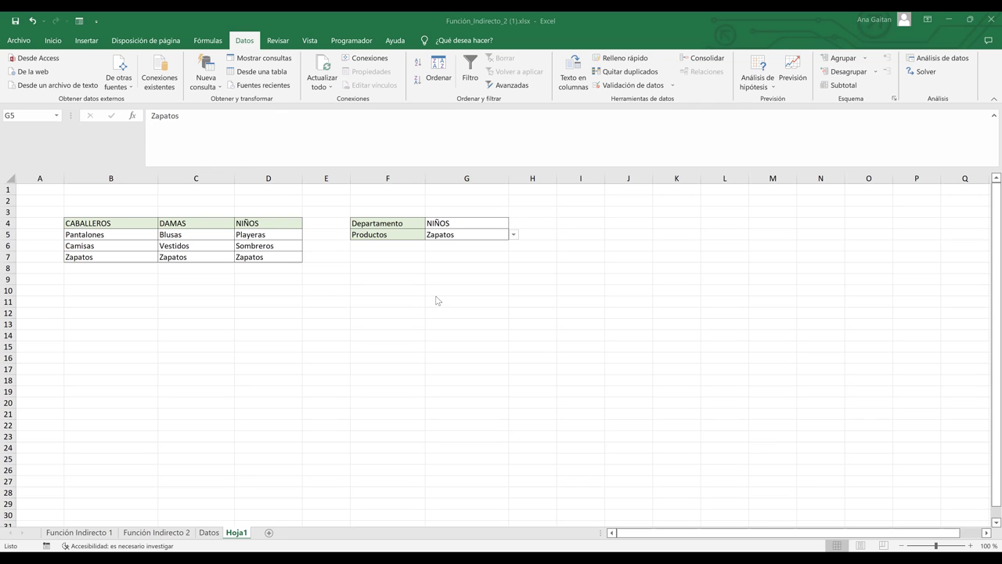
click(513, 234)
click(514, 234)
click(486, 244)
- Set Departamento to CABALLEROS and choose Zapatos from the dependent Productos list
click(495, 223)
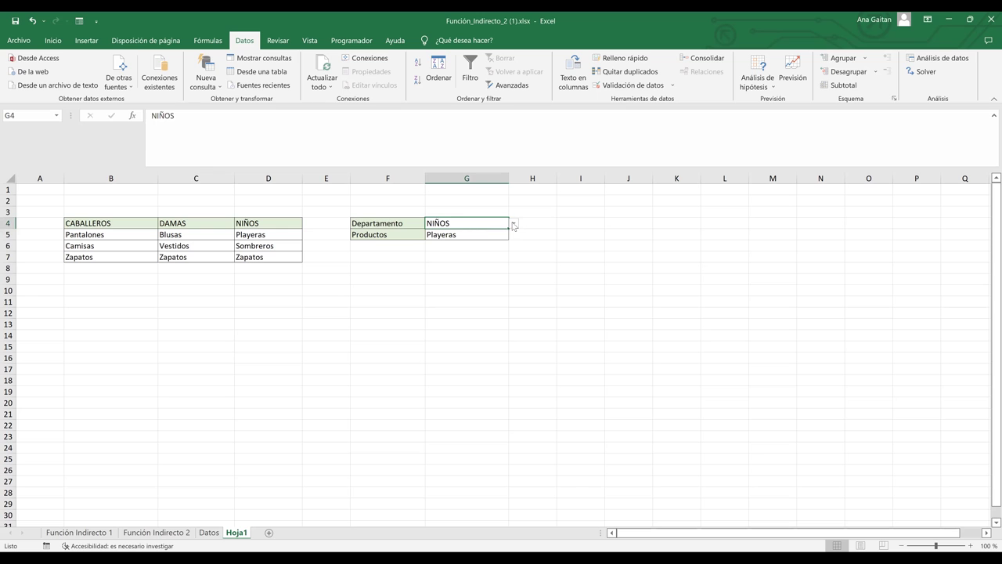
click(513, 224)
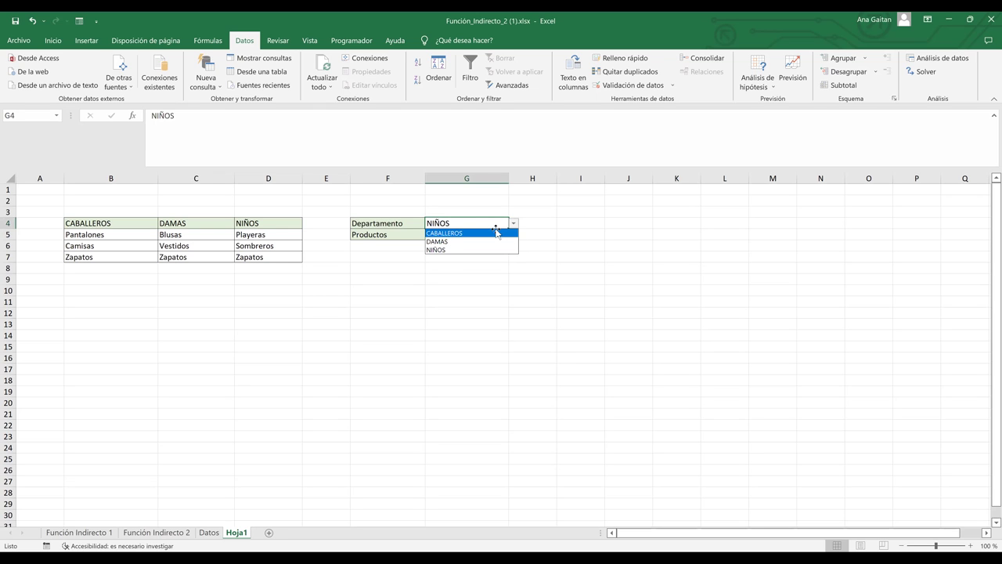
click(495, 234)
click(508, 238)
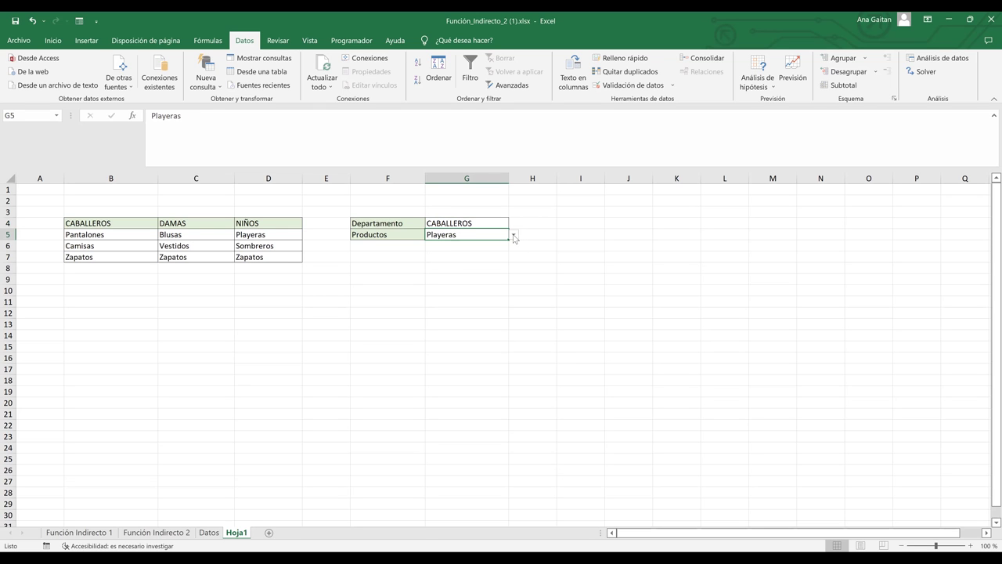
click(514, 235)
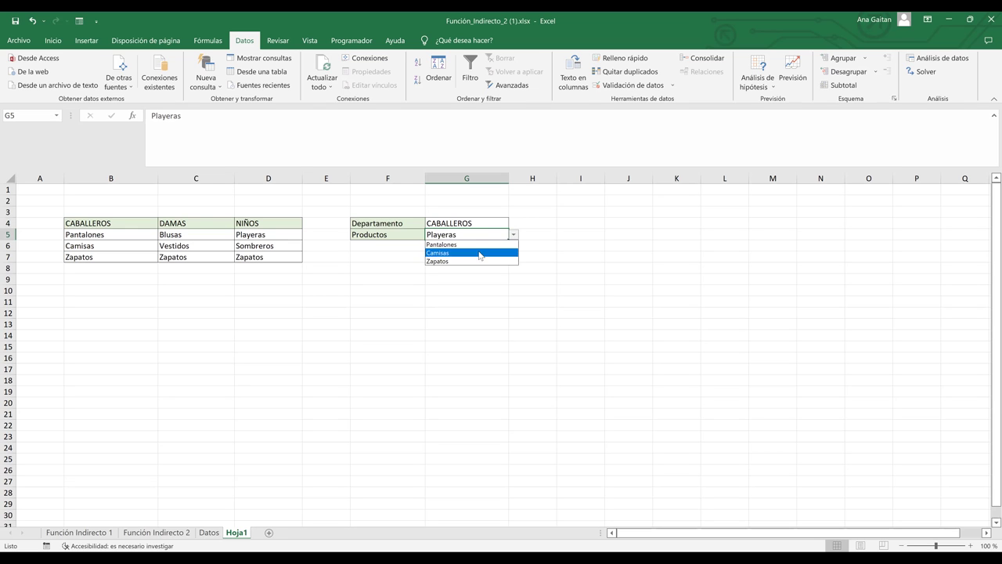
click(475, 261)
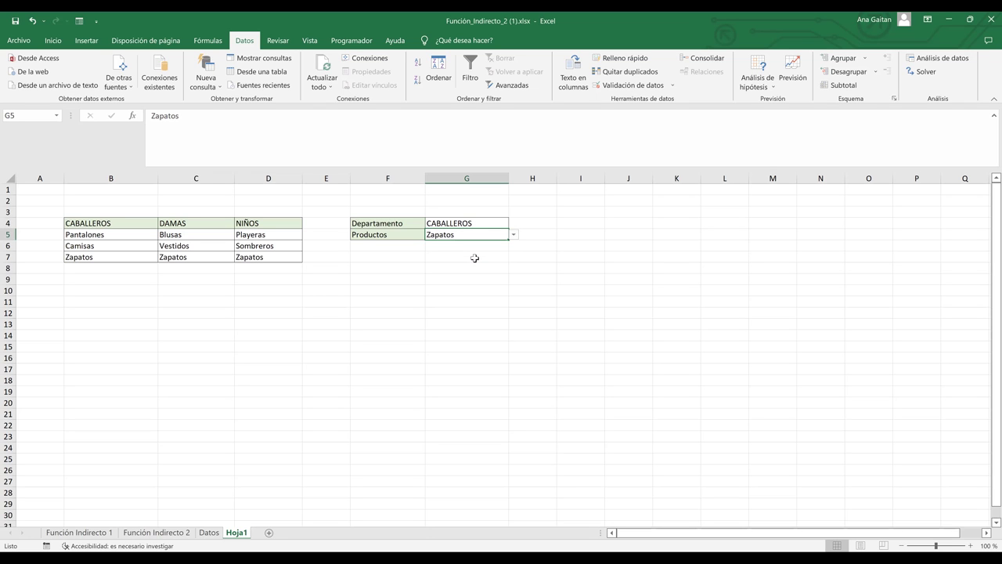
click(477, 270)
click(484, 236)
click(486, 225)
click(486, 234)
click(487, 226)
click(486, 235)
- Set Departamento to DAMAS and choose Vestidos from the dependent Productos list
click(502, 222)
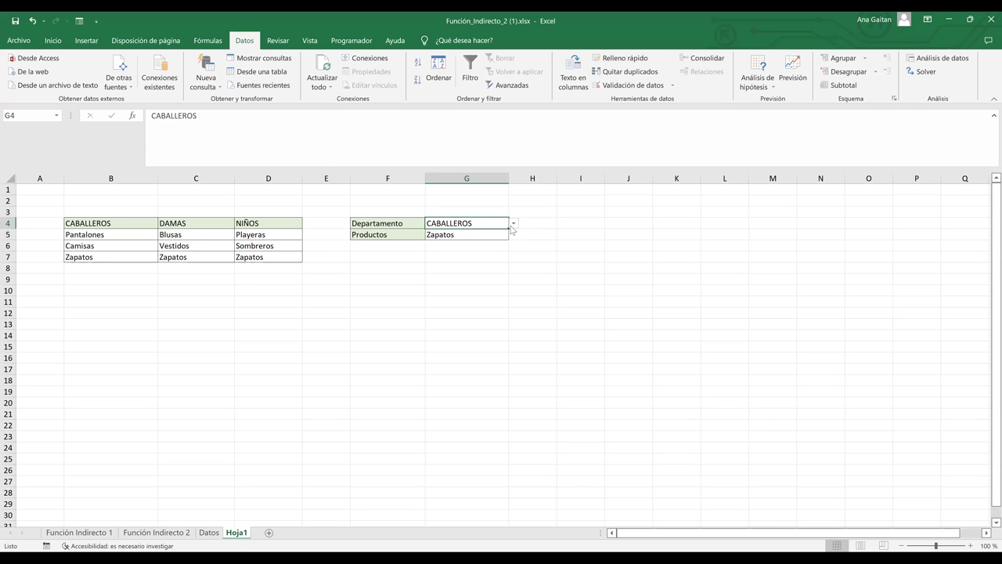
key(alt+Down)
key(Down)
key(Return)
click(506, 236)
key(alt+Down)
key(Up)
key(Return)
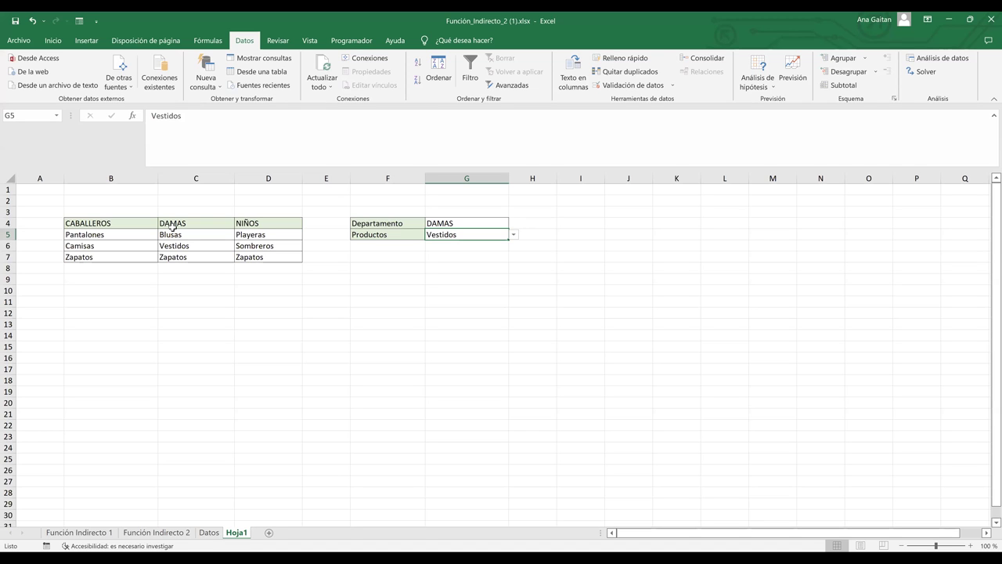
click(134, 254)
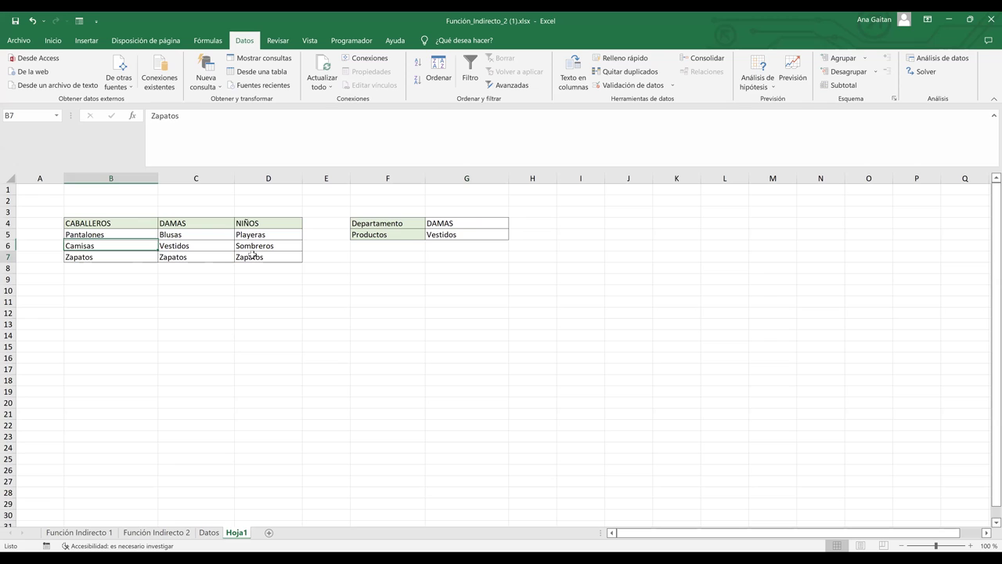
key(Right)
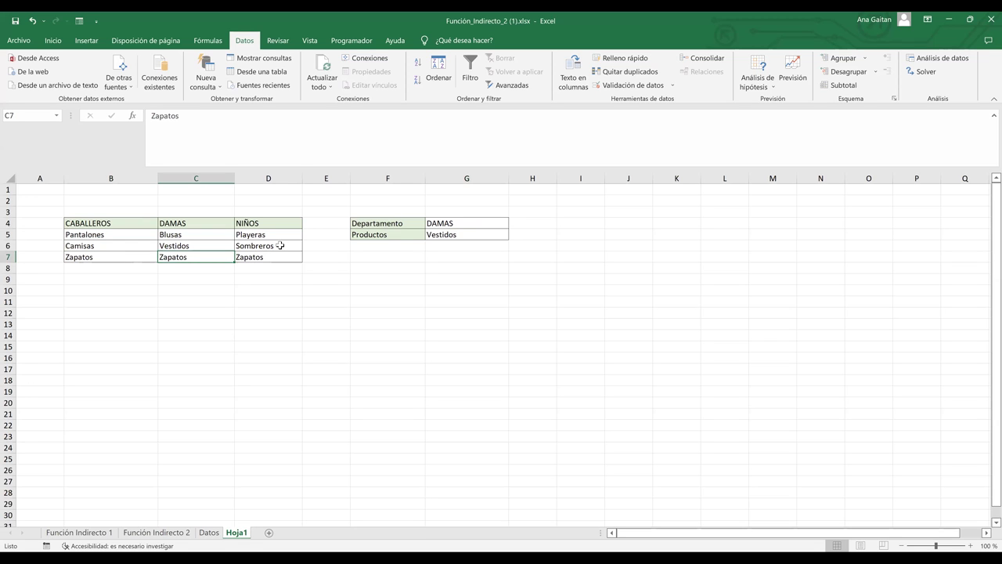
key(Up)
key(Right)
- Set Departamento in G4 to CABALLEROS and choose Zapatos from the dependent Productos list in G5
click(444, 235)
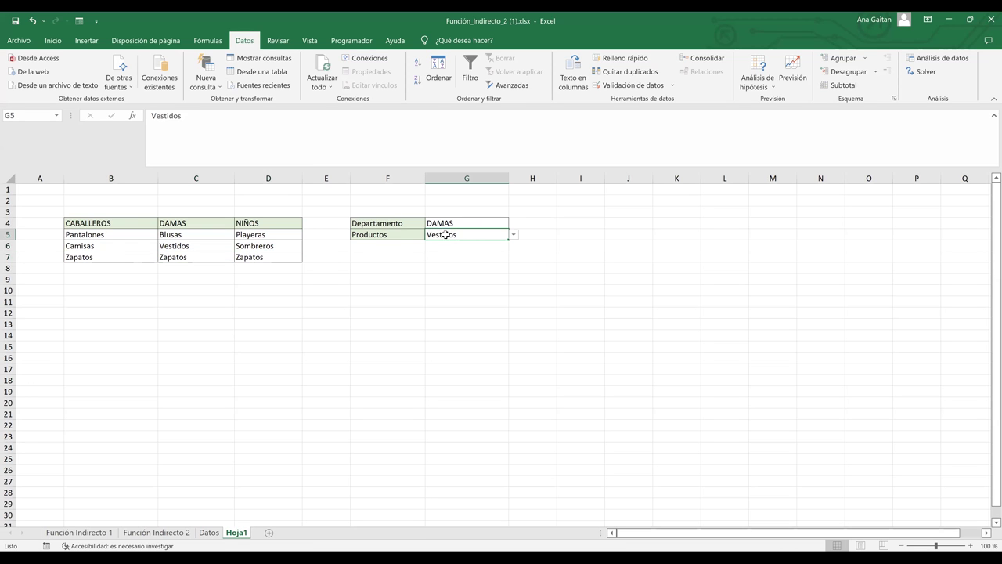
key(Up)
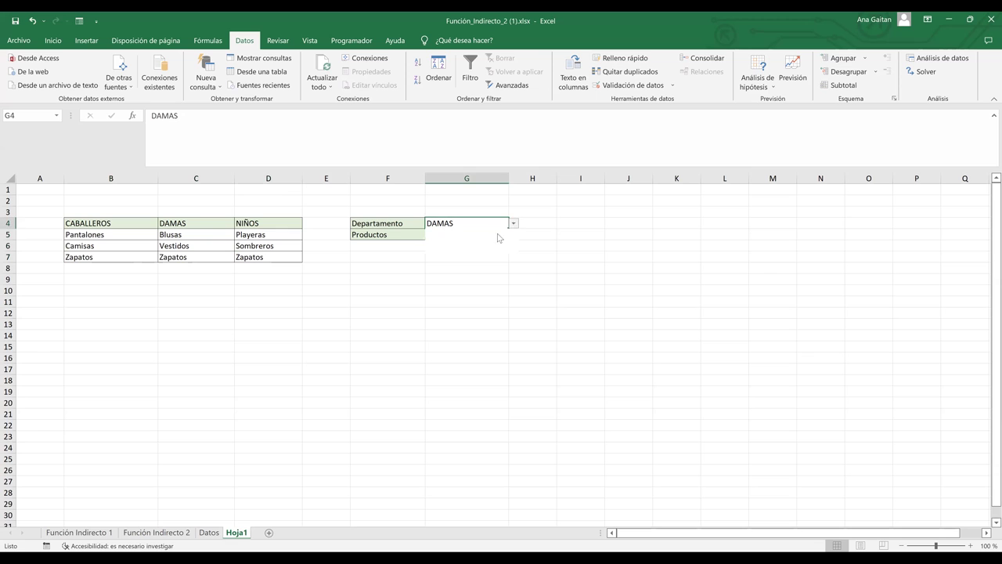
key(alt+Down)
click(470, 233)
click(493, 235)
click(513, 235)
click(496, 262)
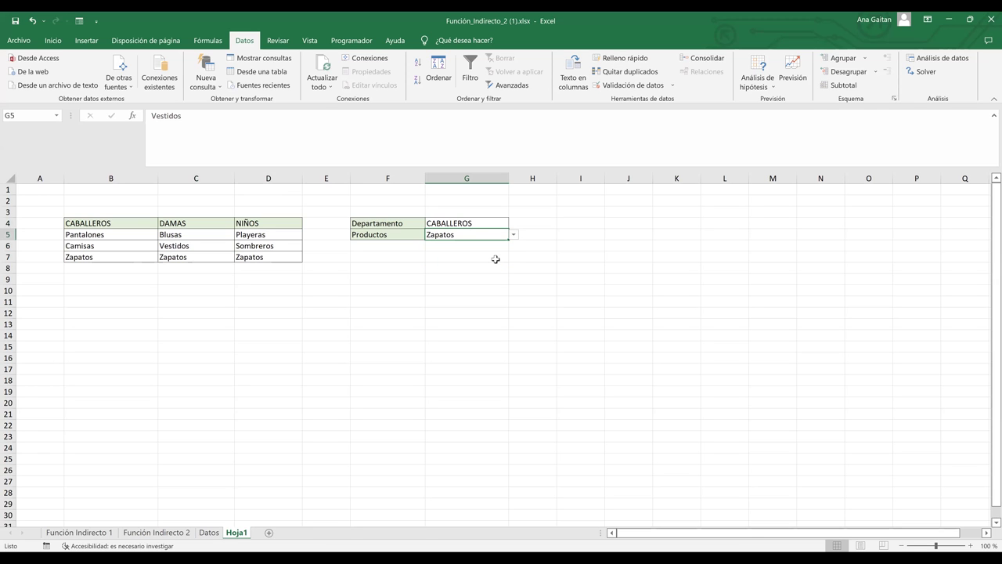
click(495, 259)
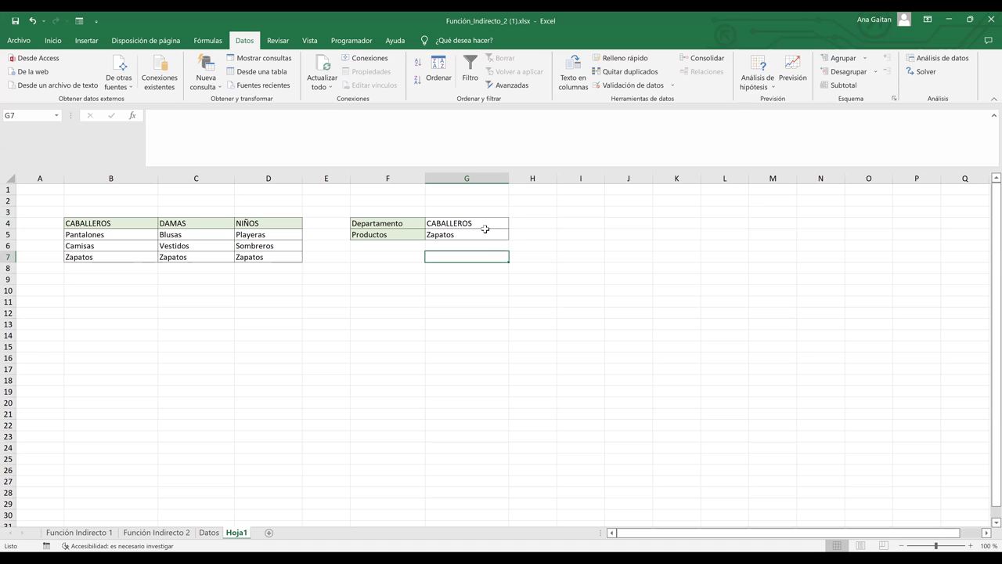
key(Up)
key(Up)
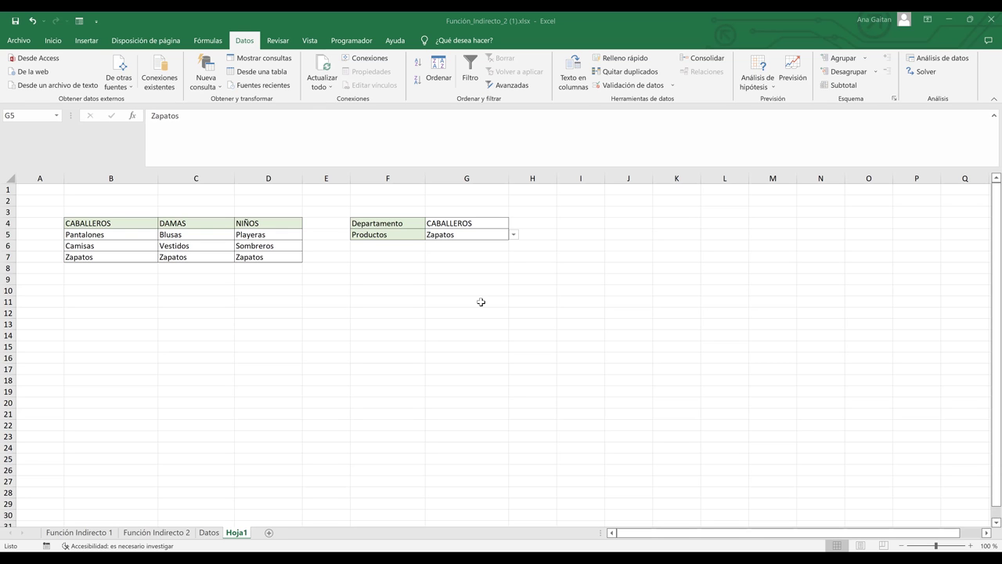
click(479, 234)
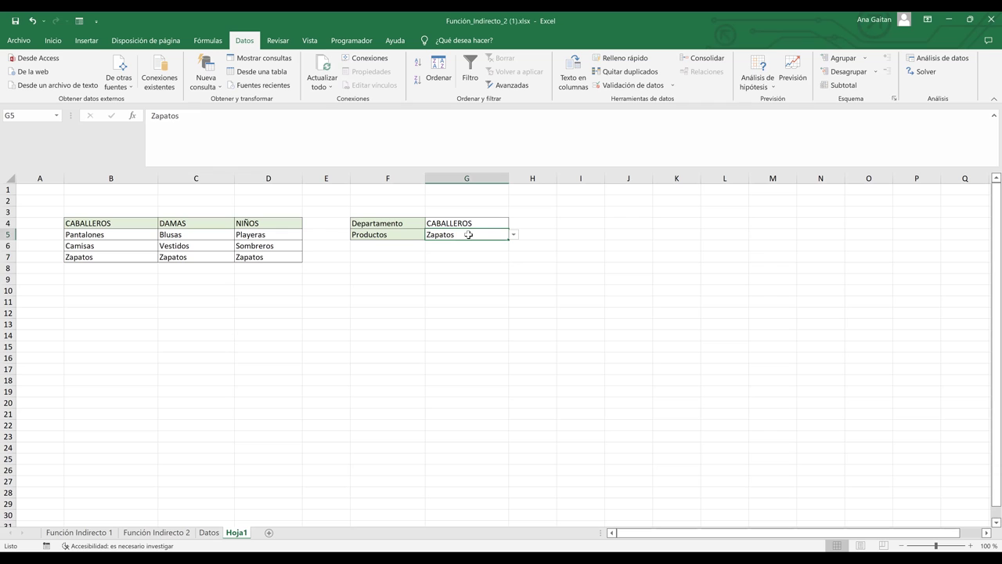
- Copy the Departamento and Productos labels from F4:F5 to F9:F10
click(380, 279)
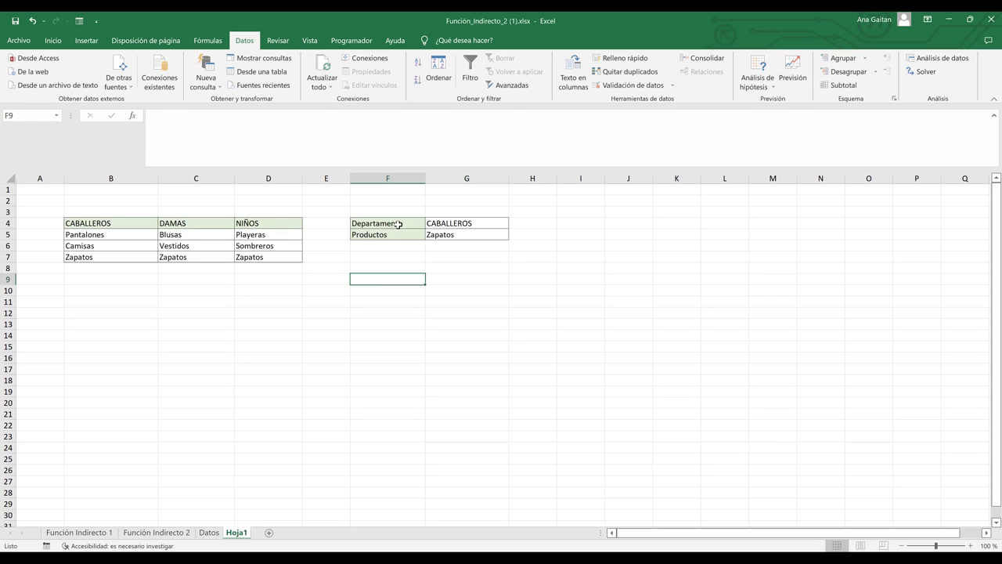
drag(391, 227, 392, 235)
key(ctrl+c)
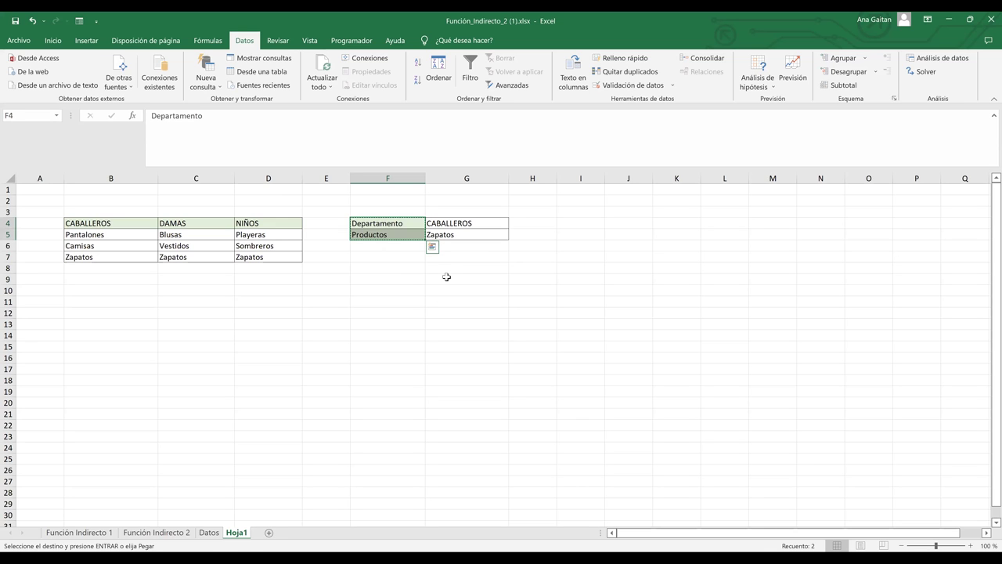
click(404, 281)
key(ctrl+v)
- Add a Lista data validation to G9 beside the copied Departamento label, with =$B$4:$D$4 as its source
key(Right)
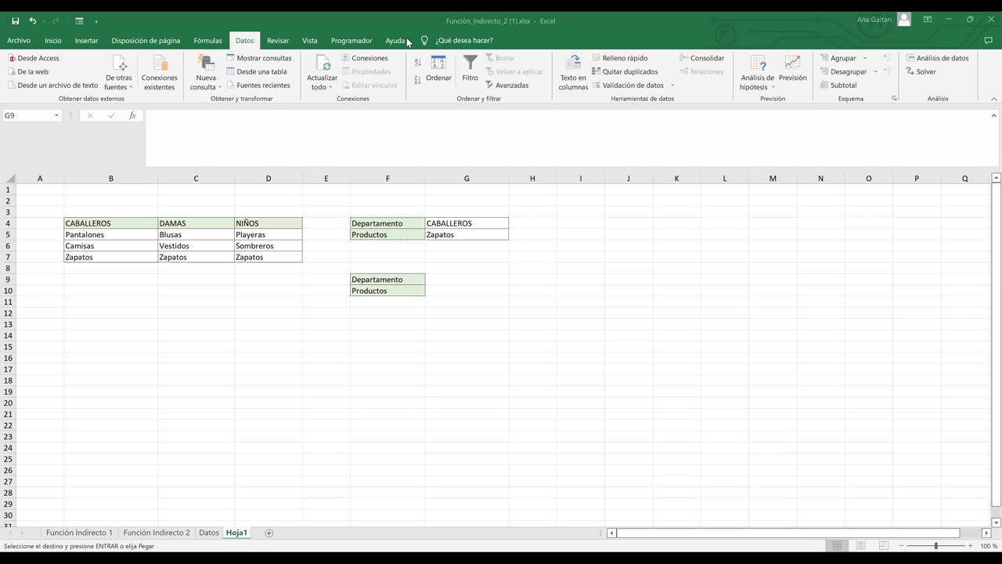
click(639, 91)
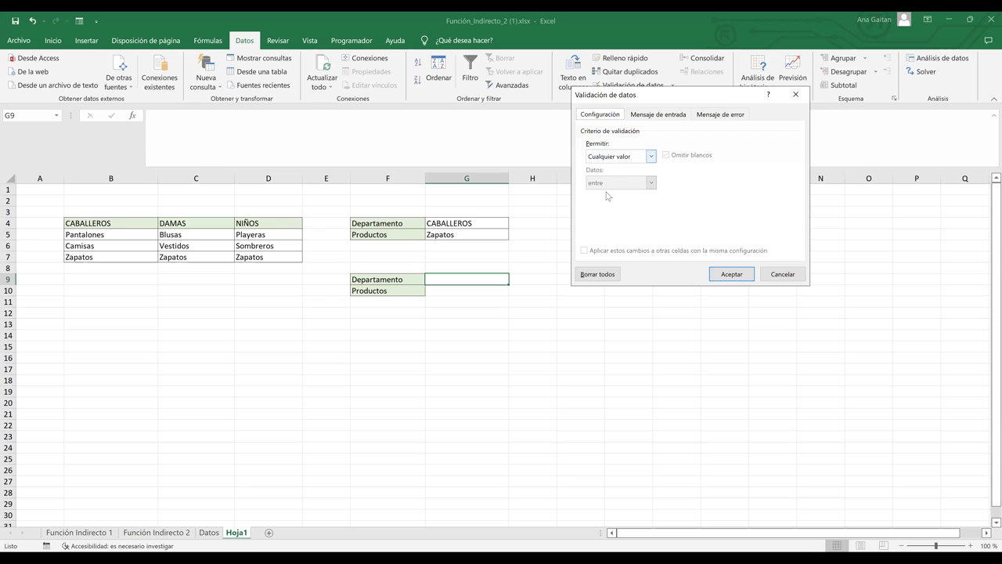
click(618, 156)
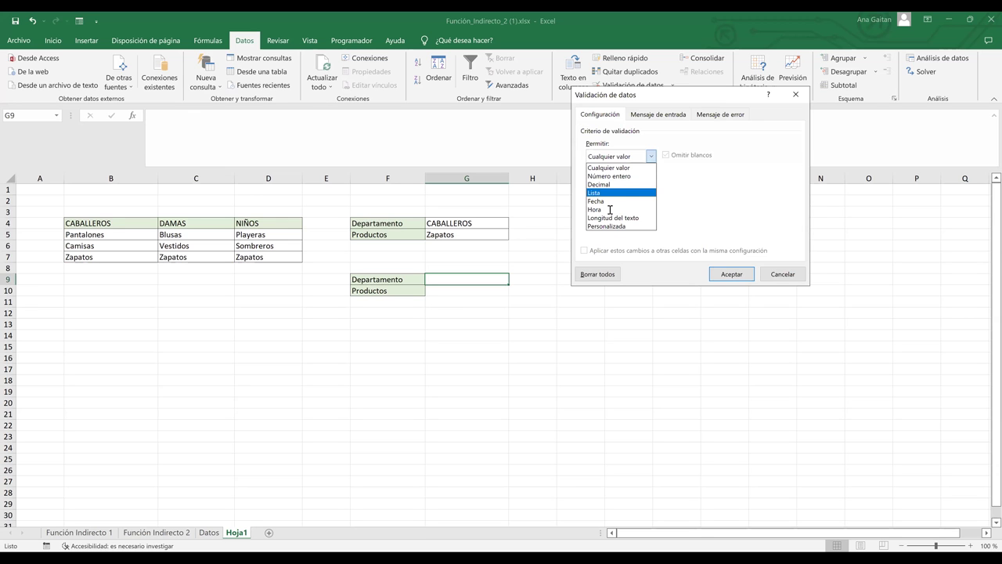
click(610, 193)
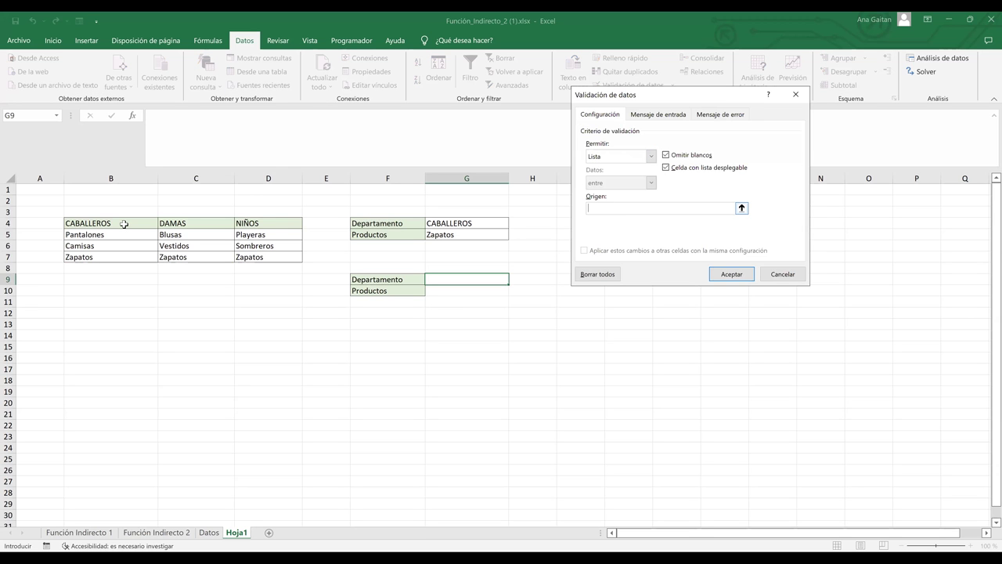
drag(123, 223, 267, 224)
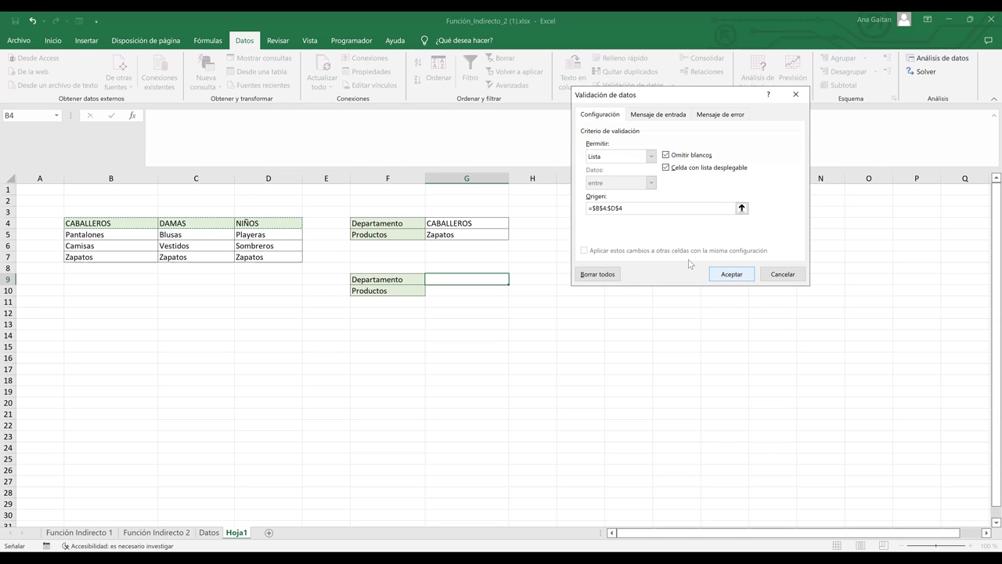
key(Return)
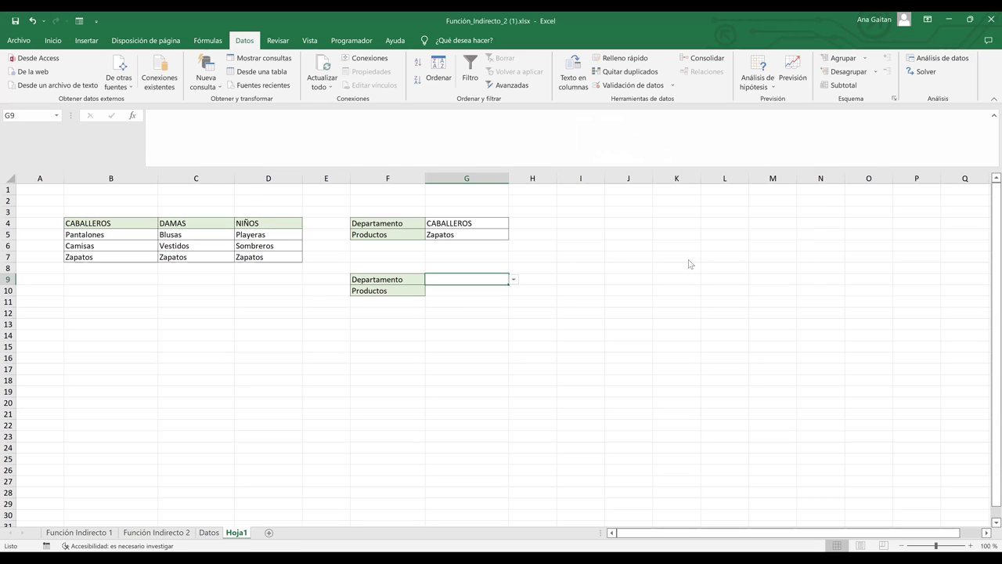
- Test the Departamento drop-down in G9 by choosing DAMAS, and finish on CABALLEROS
click(513, 280)
click(476, 299)
click(514, 280)
click(462, 291)
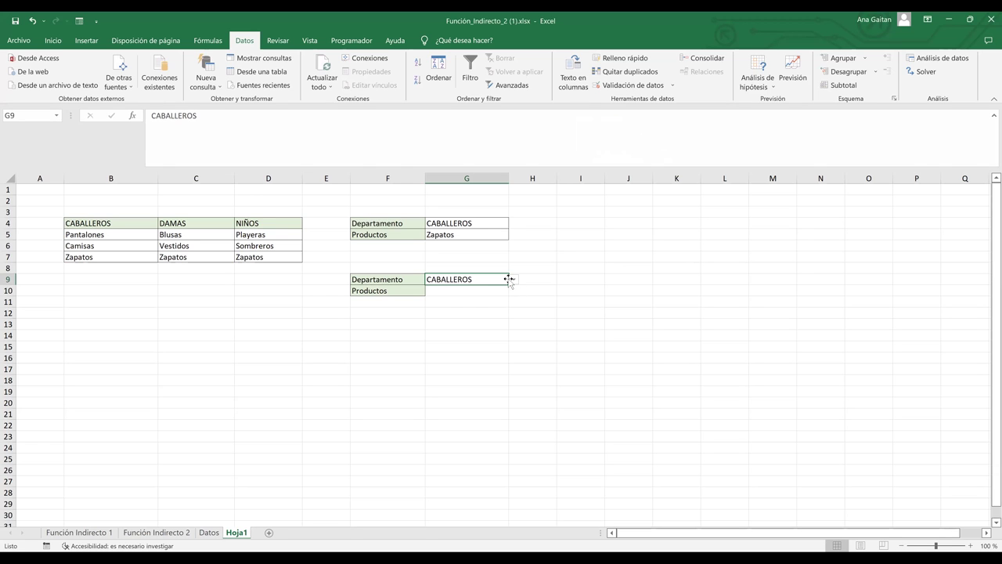
key(alt+Down)
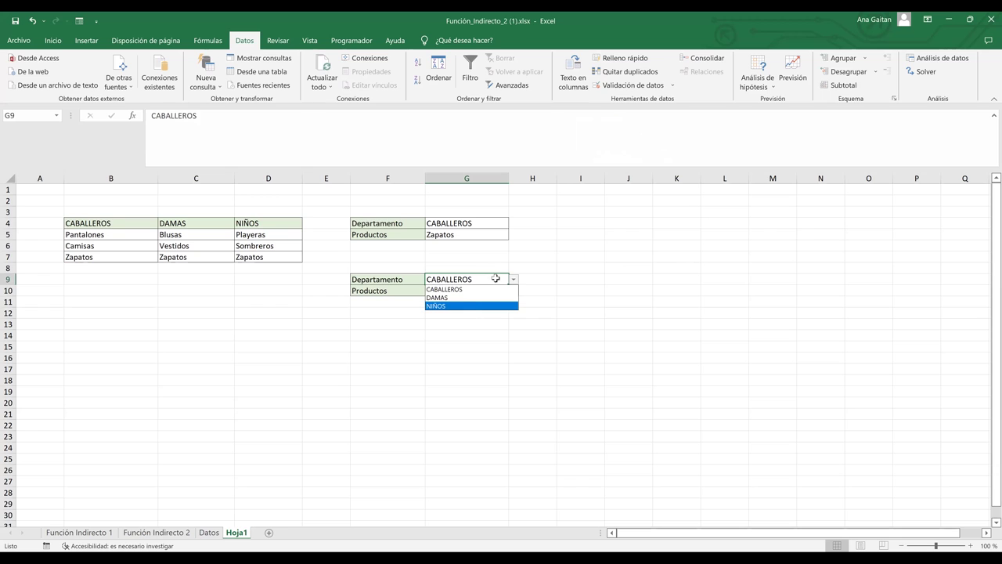
key(Escape)
click(495, 290)
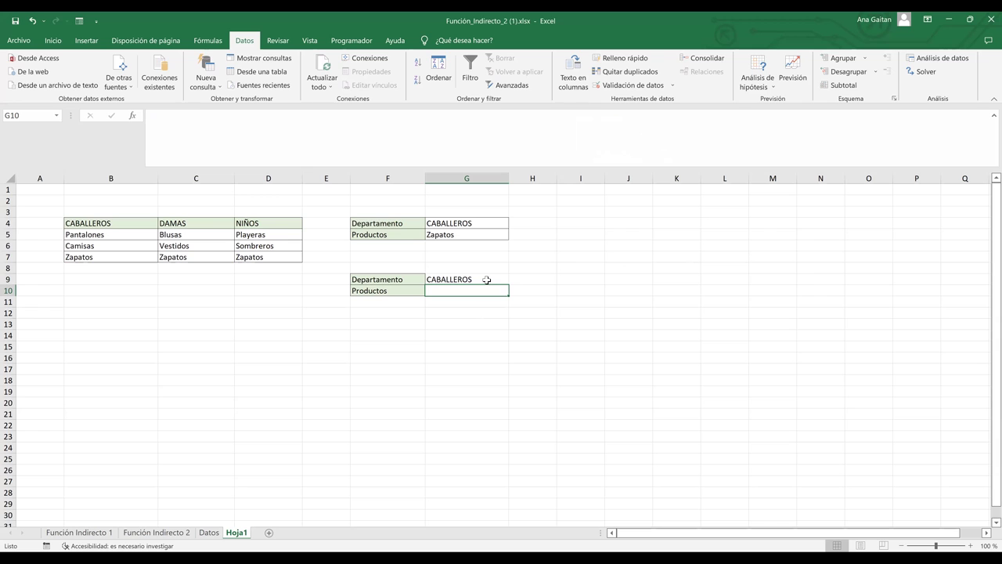
click(486, 279)
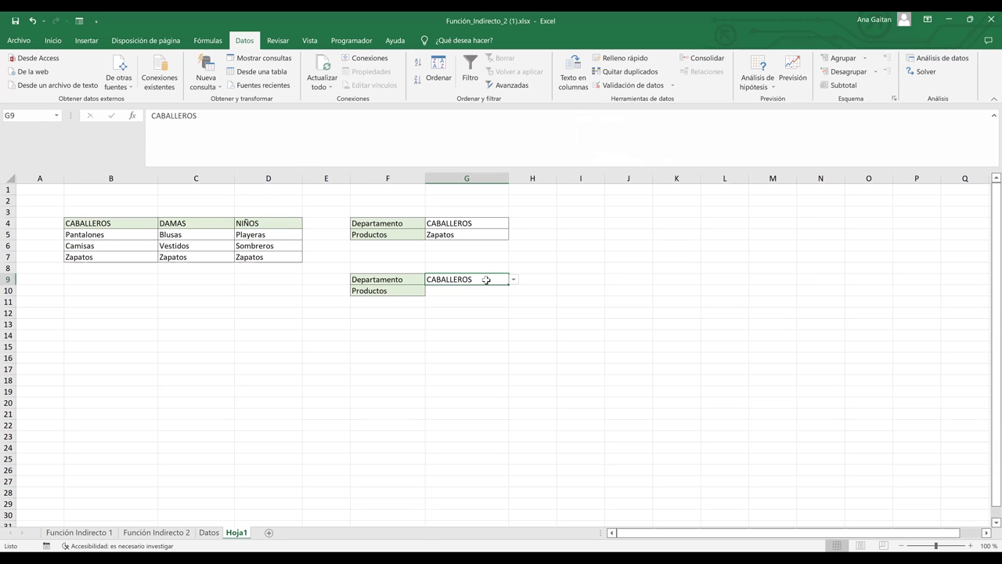
- Add a Lista data validation to G10 beside the copied Productos label, using INDIRECTO of $G$9 as its source
click(482, 291)
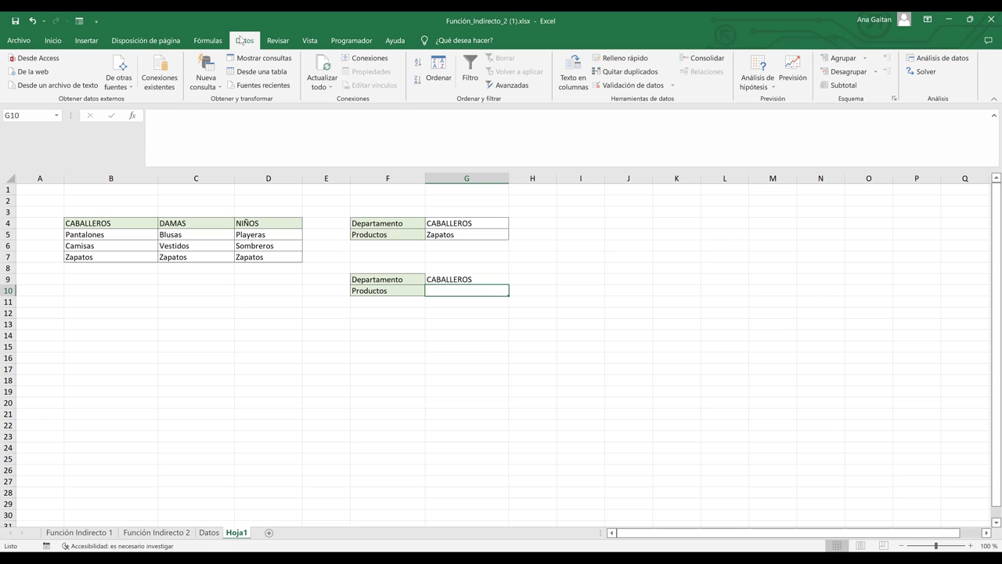
click(654, 89)
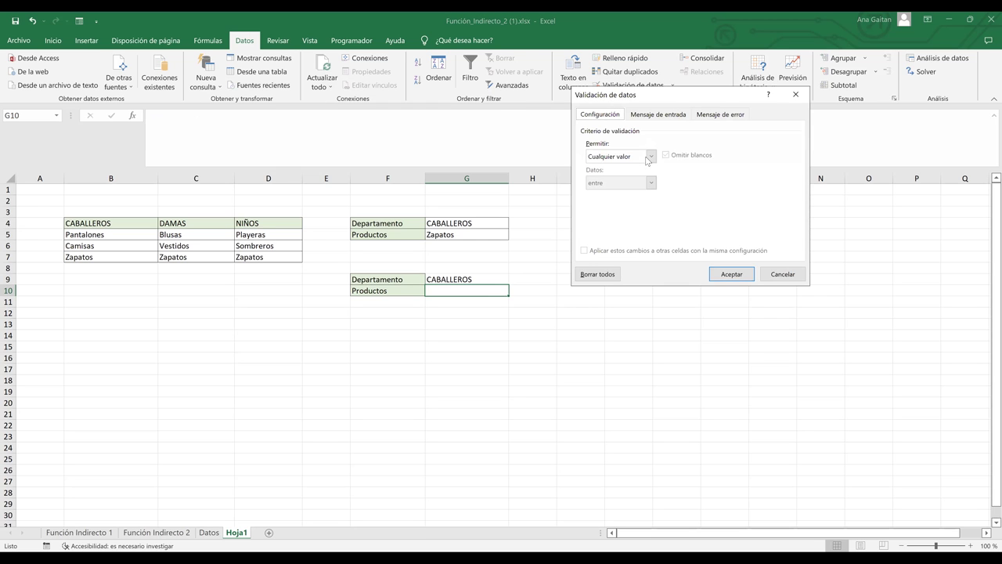
click(618, 156)
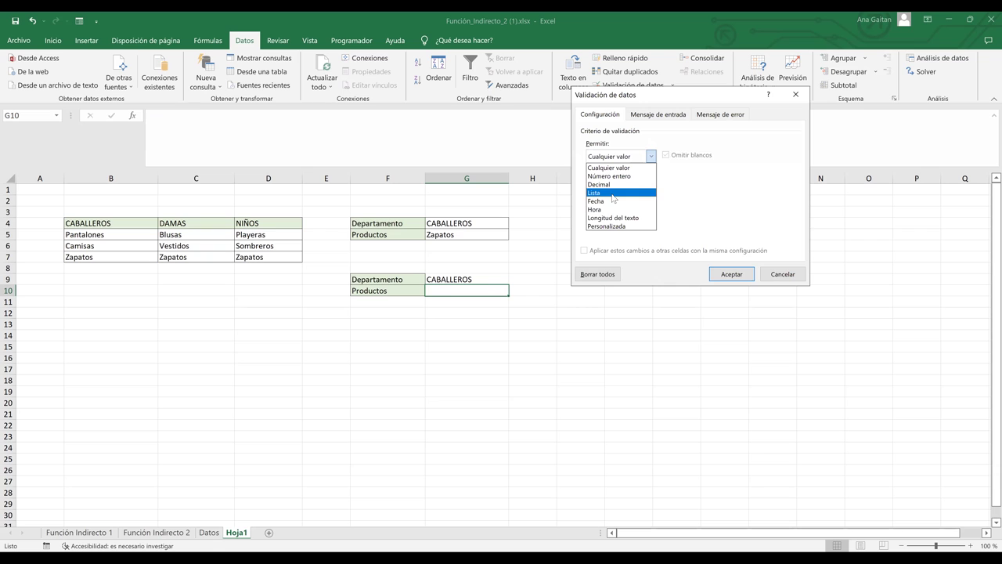
click(601, 154)
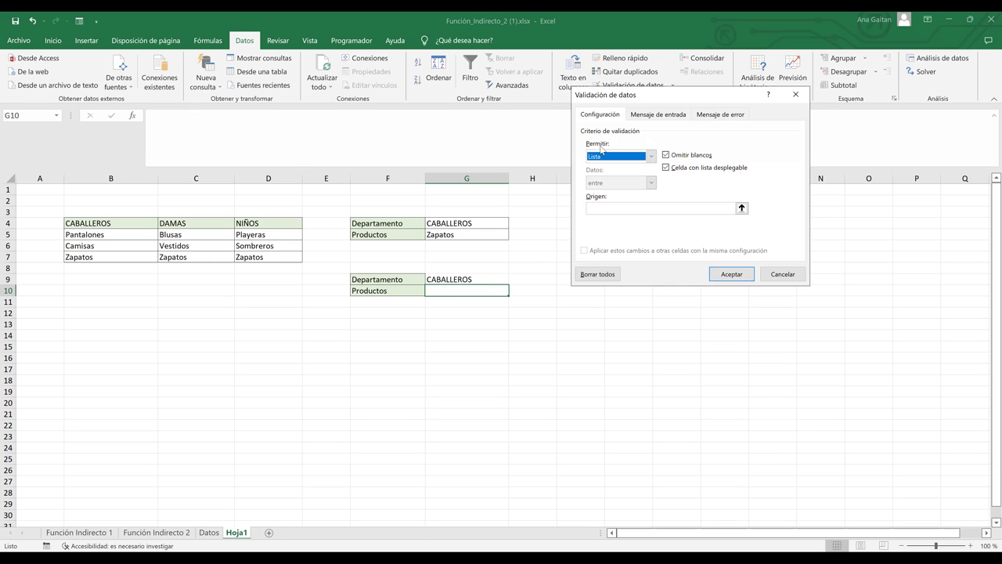
click(597, 208)
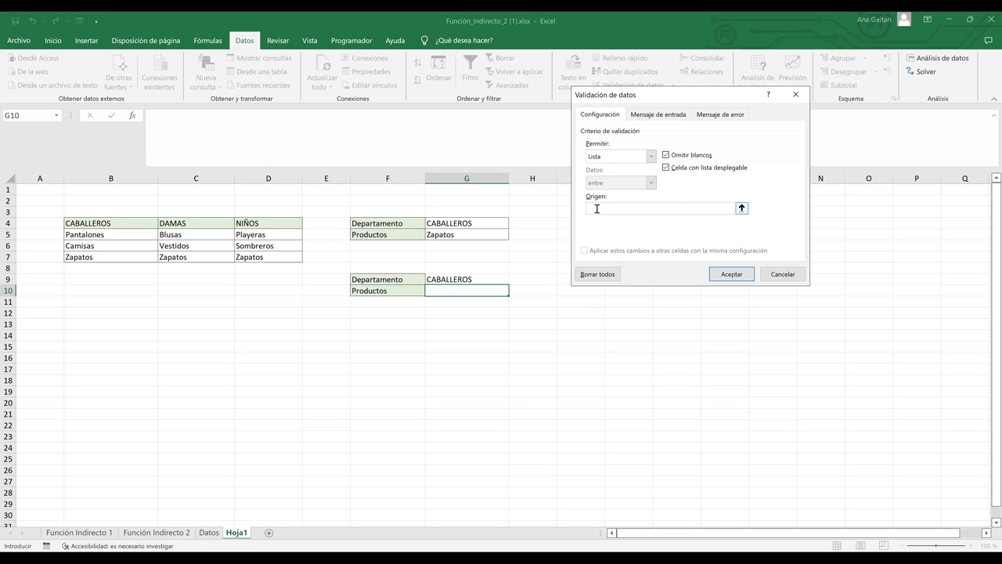
text(=indirecto()
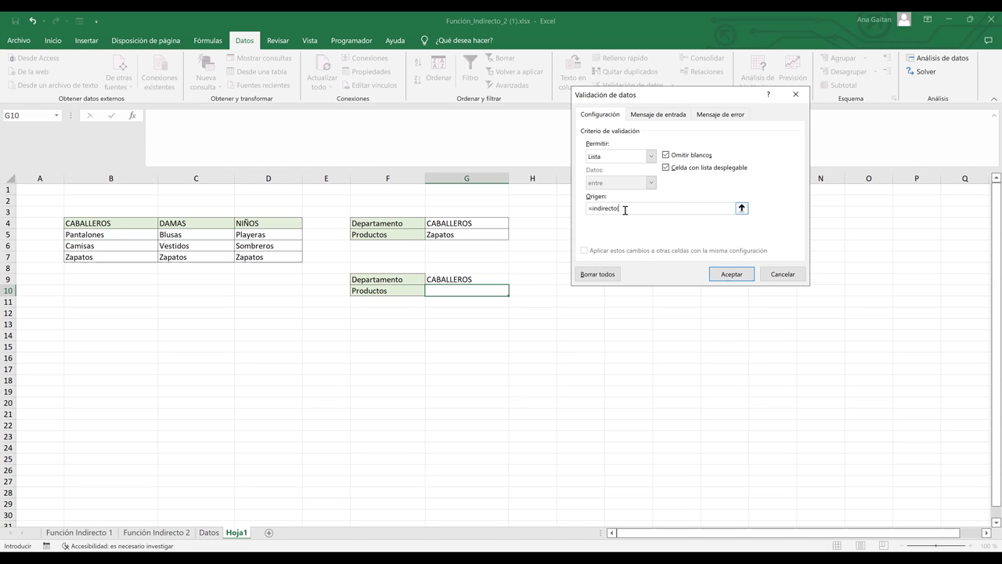
click(476, 279)
click(693, 211)
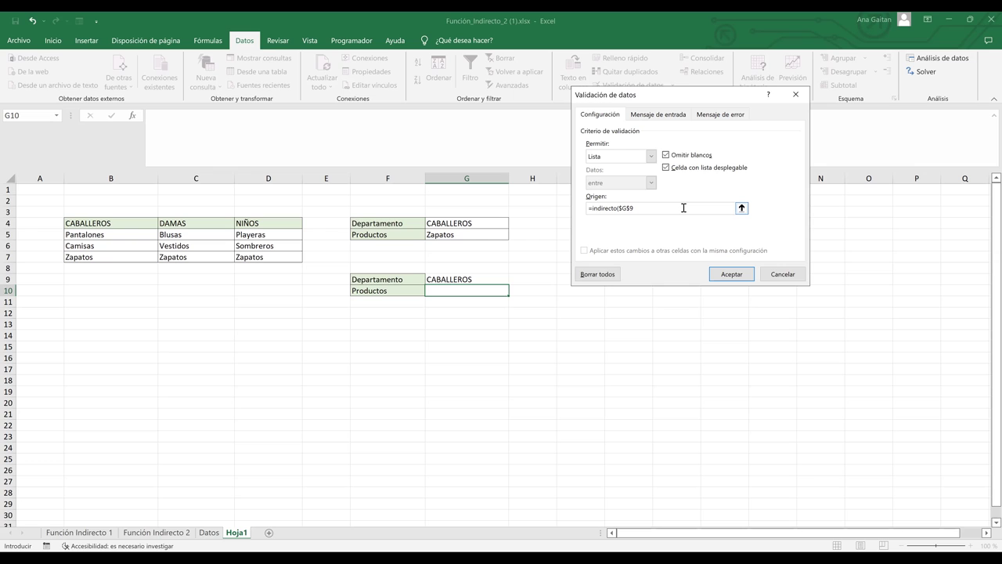
click(731, 275)
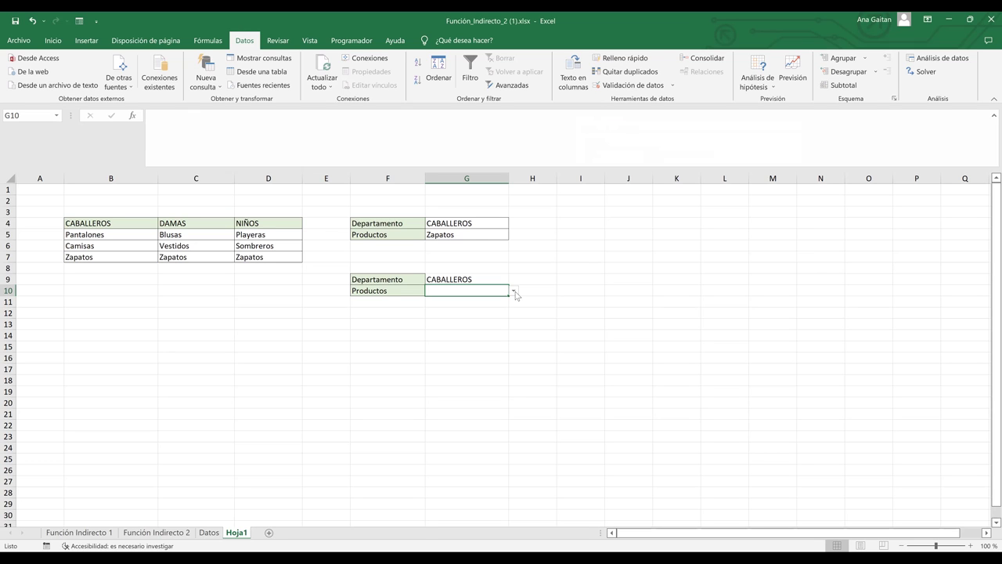
- Test the Productos drop-down in G10 by choosing Zapatos and Camisas, and finish on Pantalones
click(513, 291)
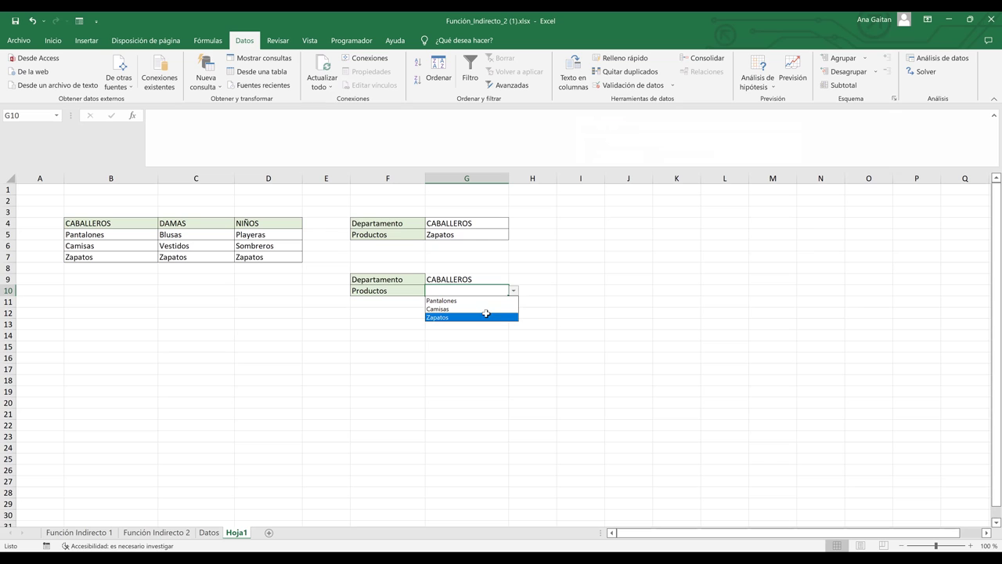
click(486, 317)
click(513, 290)
click(490, 306)
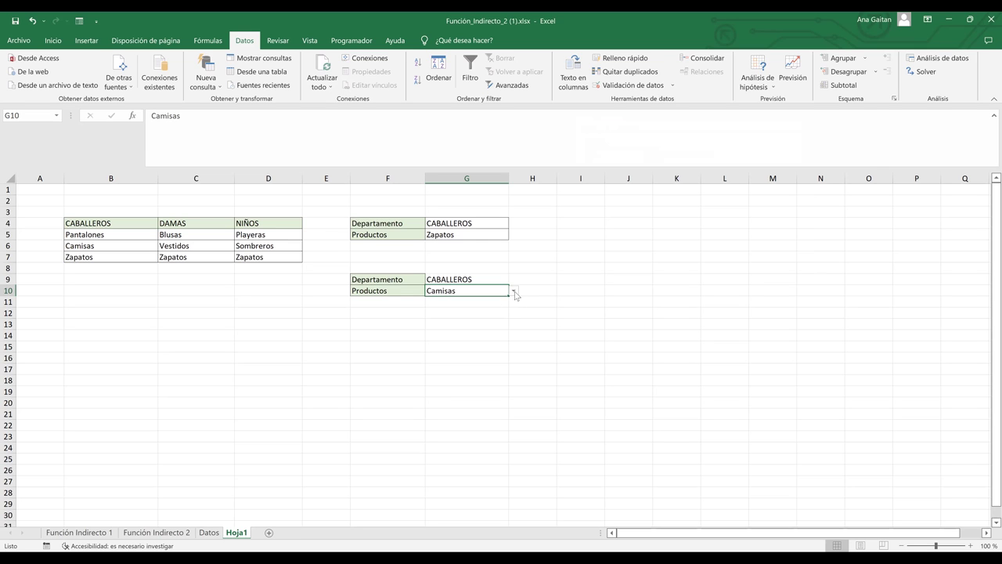
click(513, 291)
click(494, 302)
- Set Departamento in G9 to DAMAS and choose Vestidos from the dependent Productos list in G10
click(490, 280)
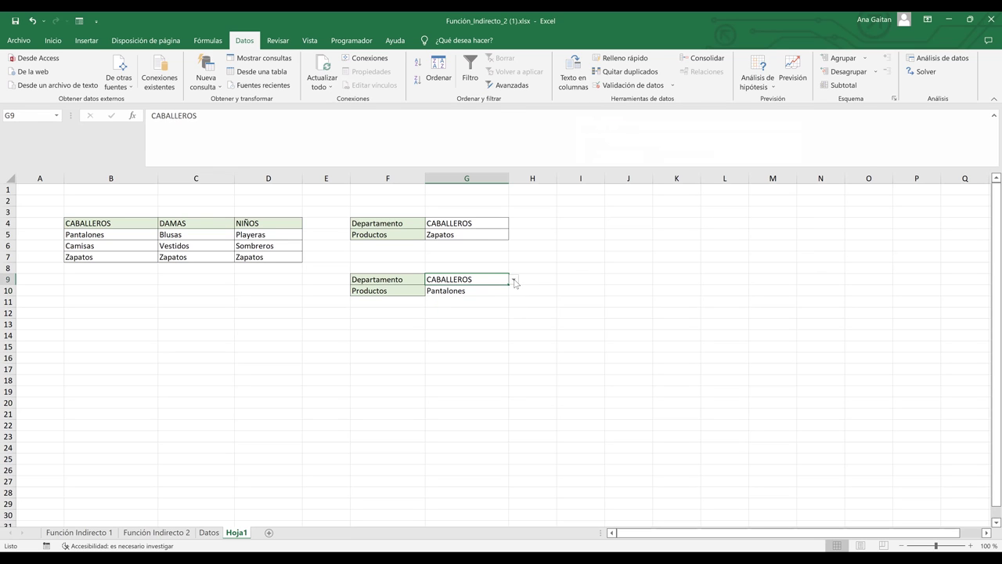
click(514, 280)
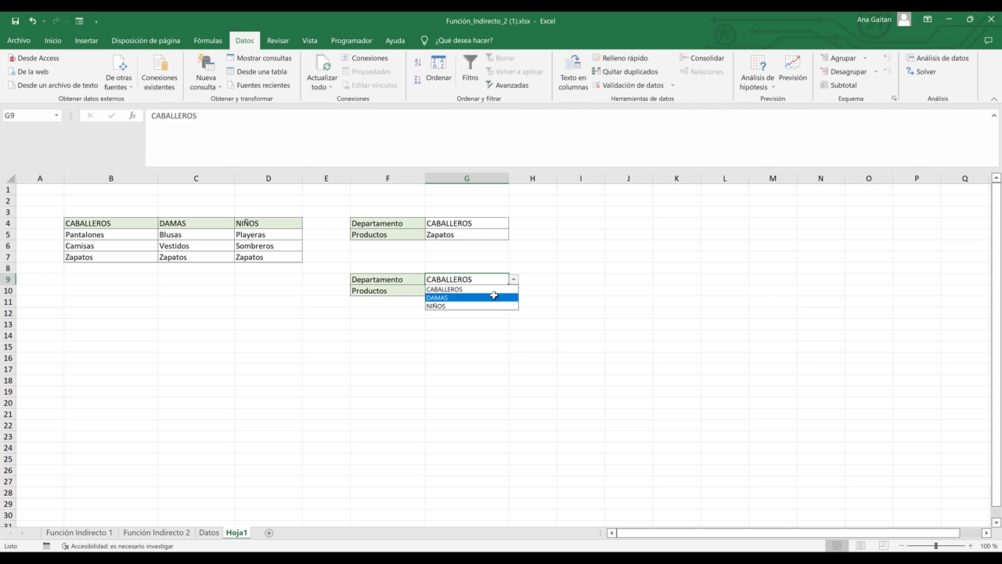
click(494, 298)
click(494, 290)
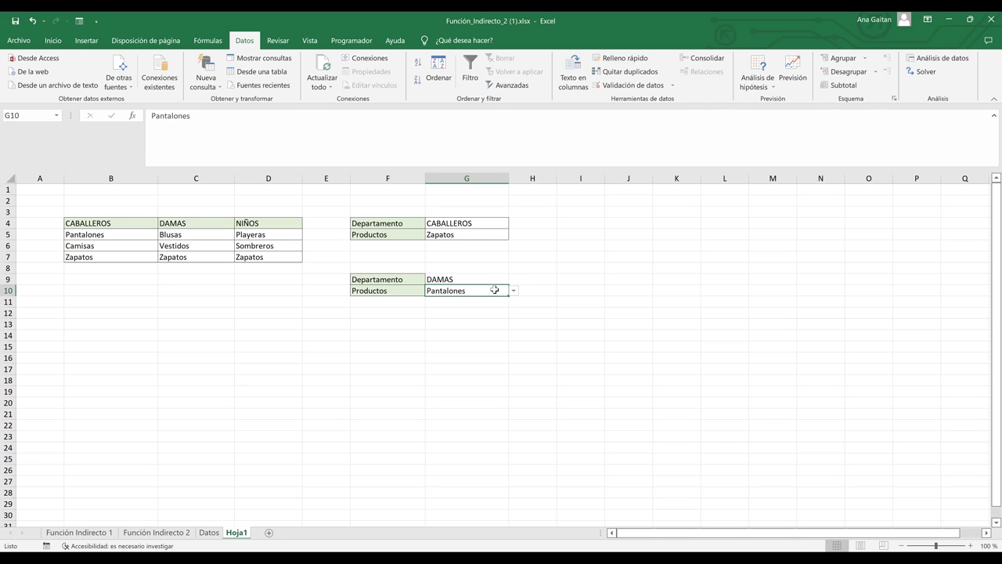
click(514, 291)
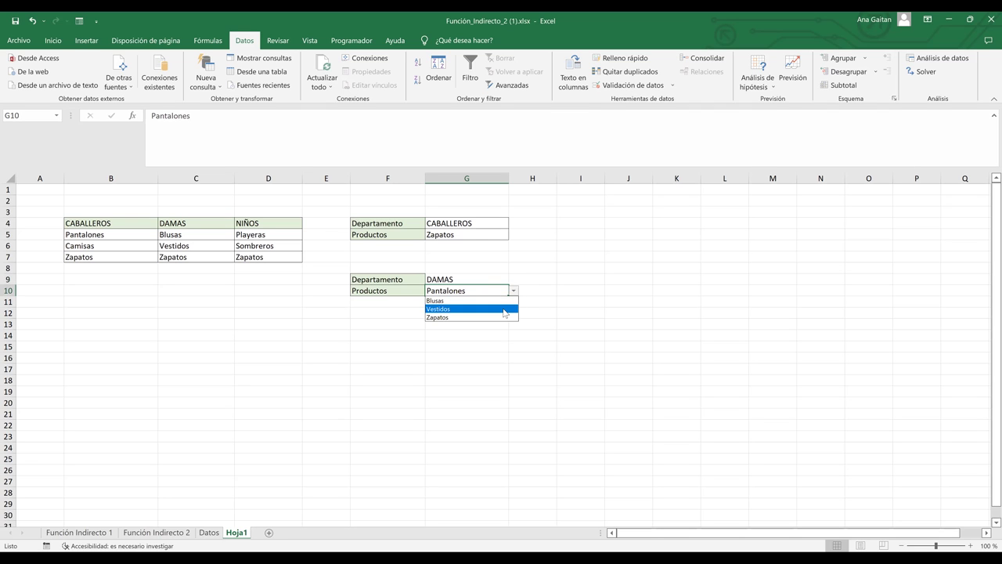
click(505, 310)
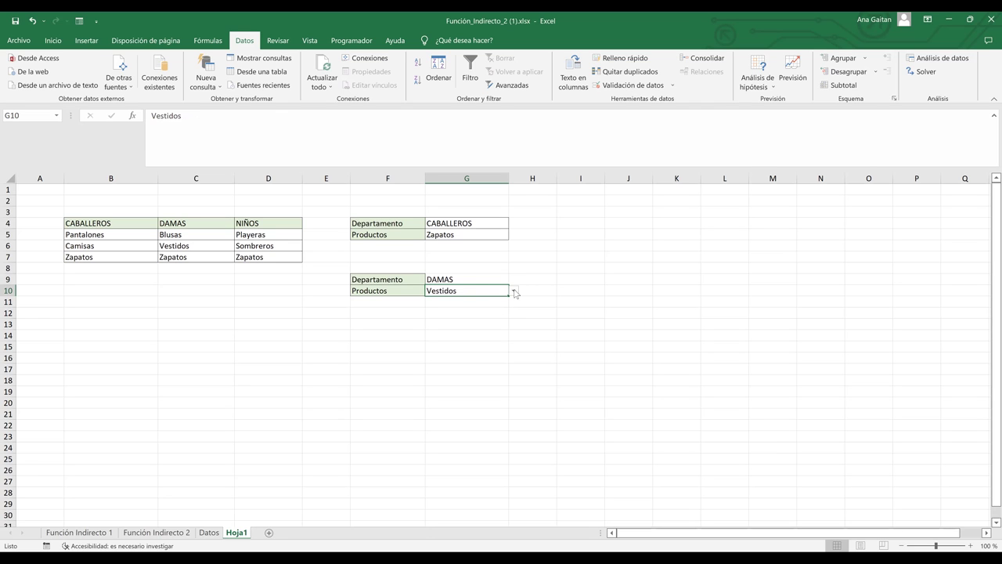
- Test the dependent lists by choosing Zapatos in G10, and finish on CABALLEROS in G9 with Camisas in G10
click(515, 291)
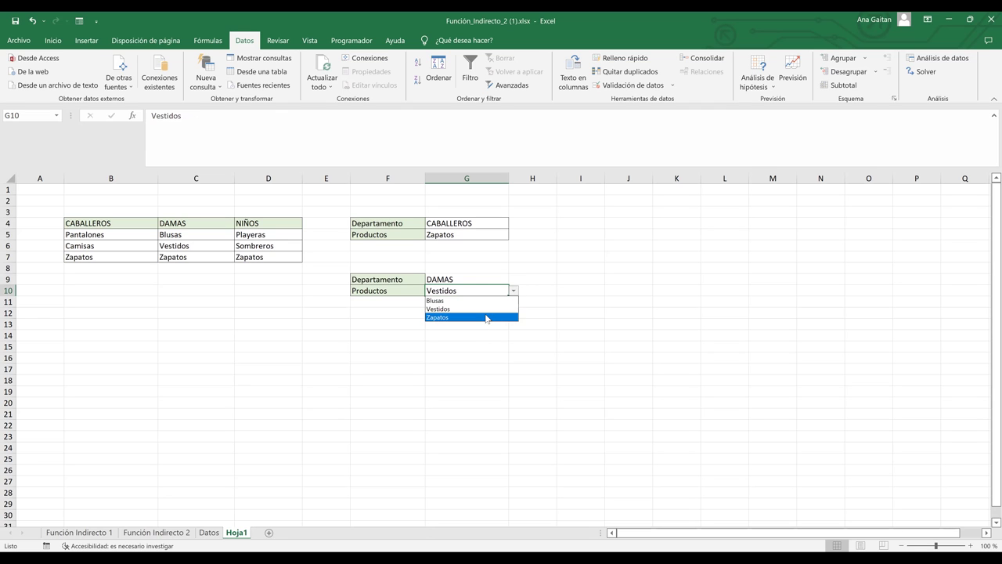
click(486, 318)
click(493, 280)
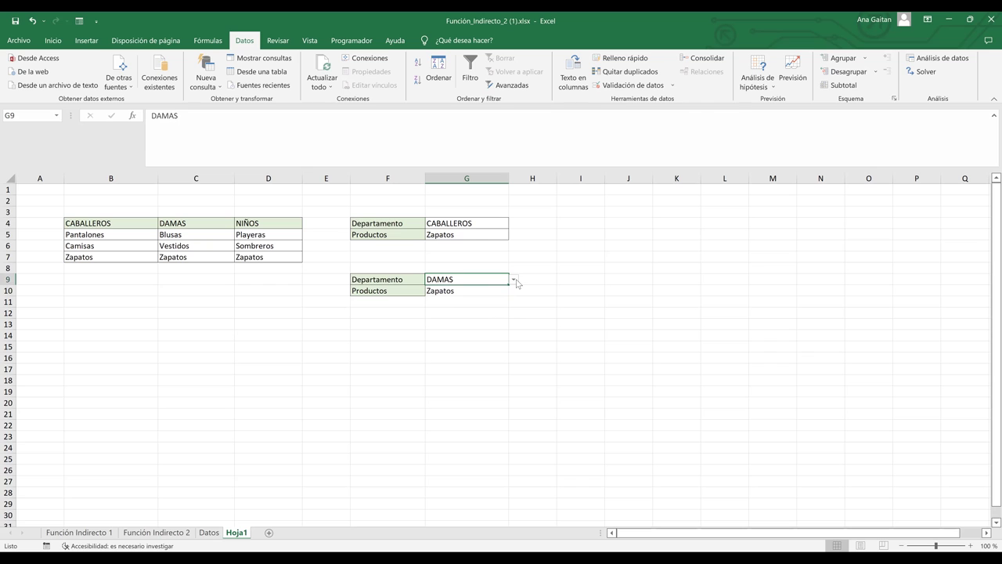
click(514, 281)
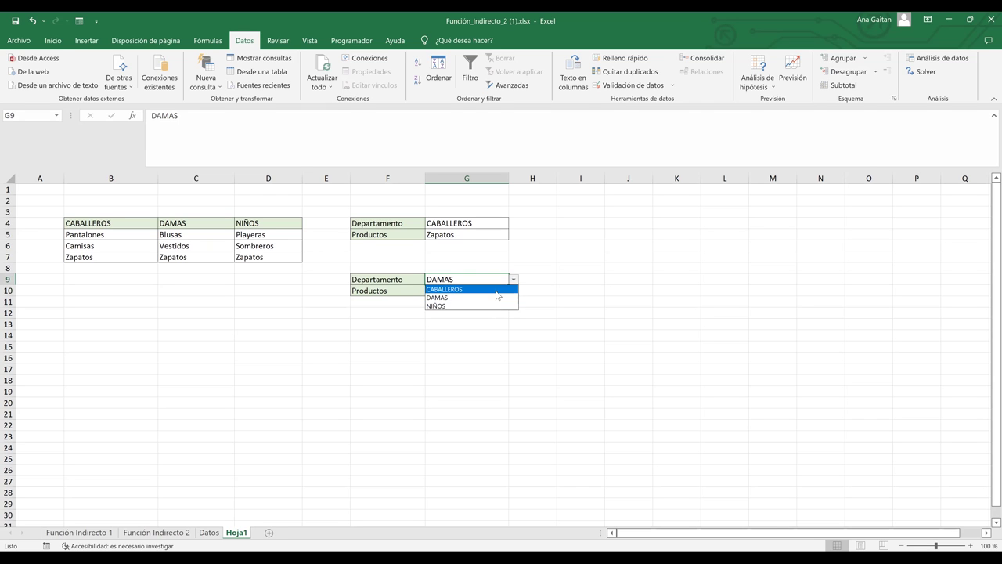
click(496, 291)
click(490, 289)
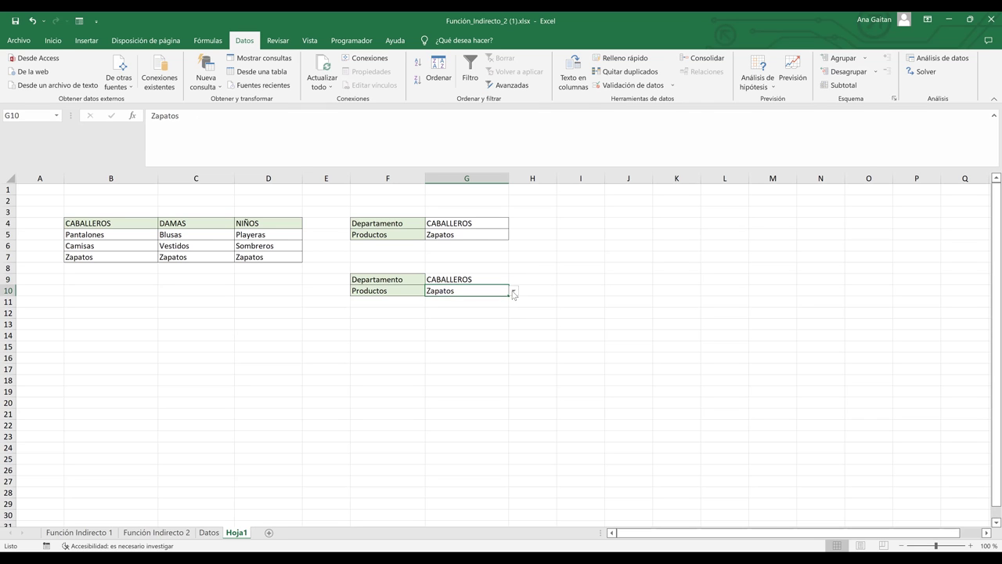
click(514, 291)
click(494, 309)
click(447, 338)
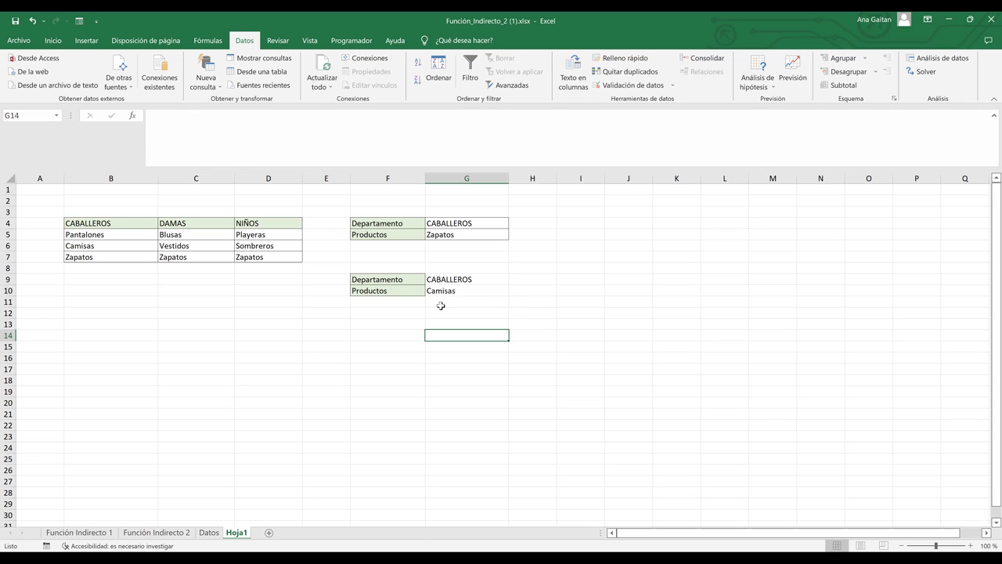
- Enter the formula =INDIRECTO(G9) in cell G12, below the second Departamento and Productos pair
click(442, 314)
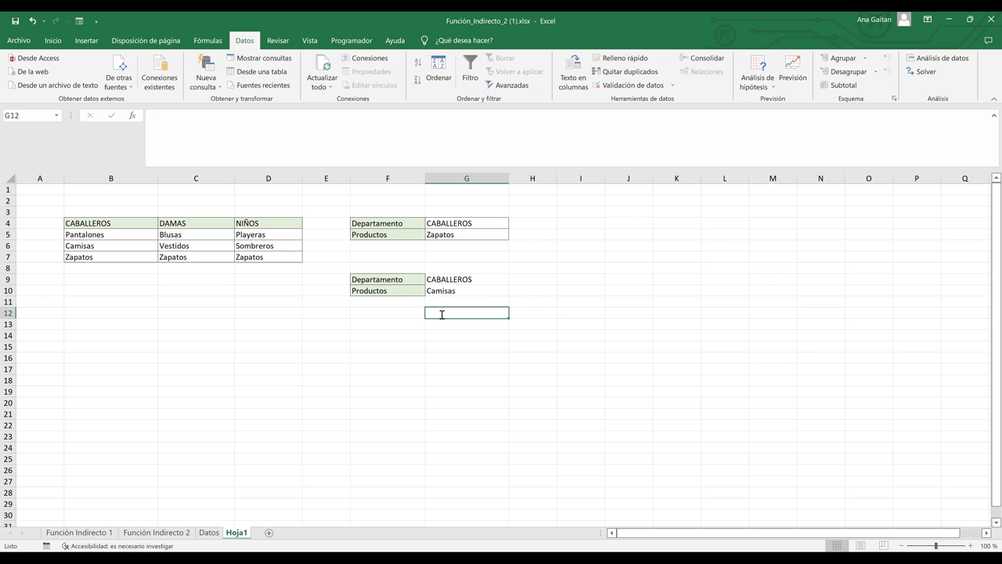
text(=)
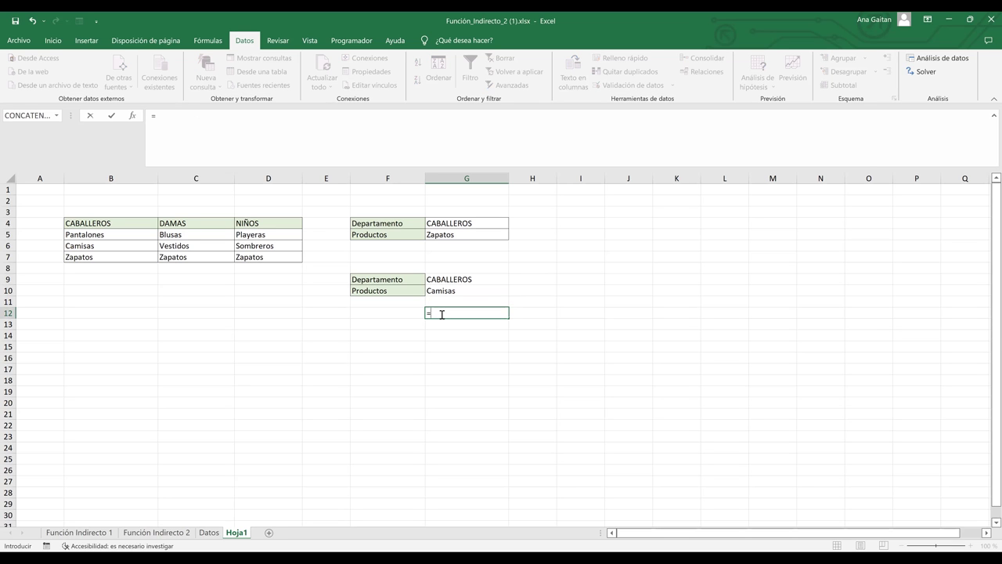
text(in)
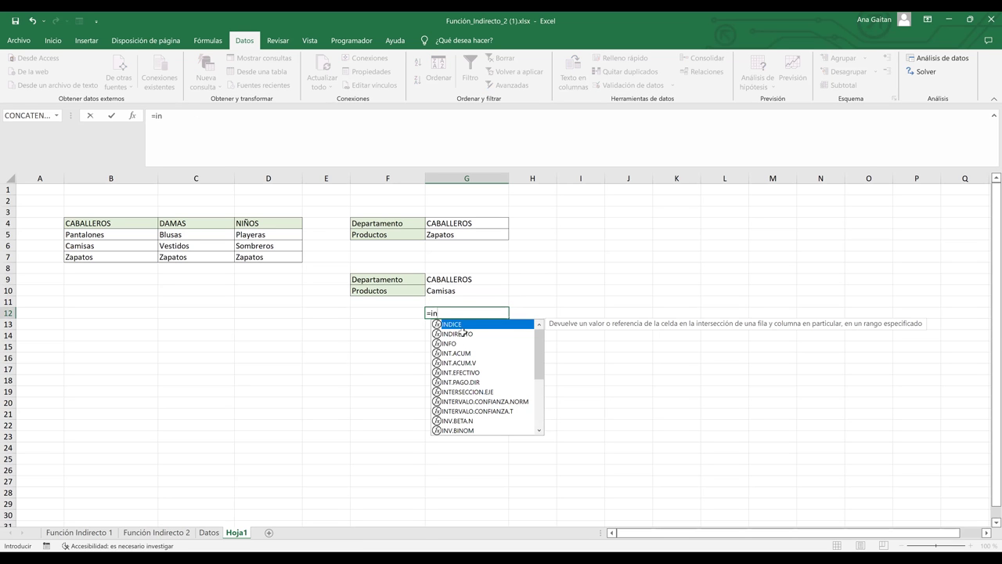
key(Down)
key(Tab)
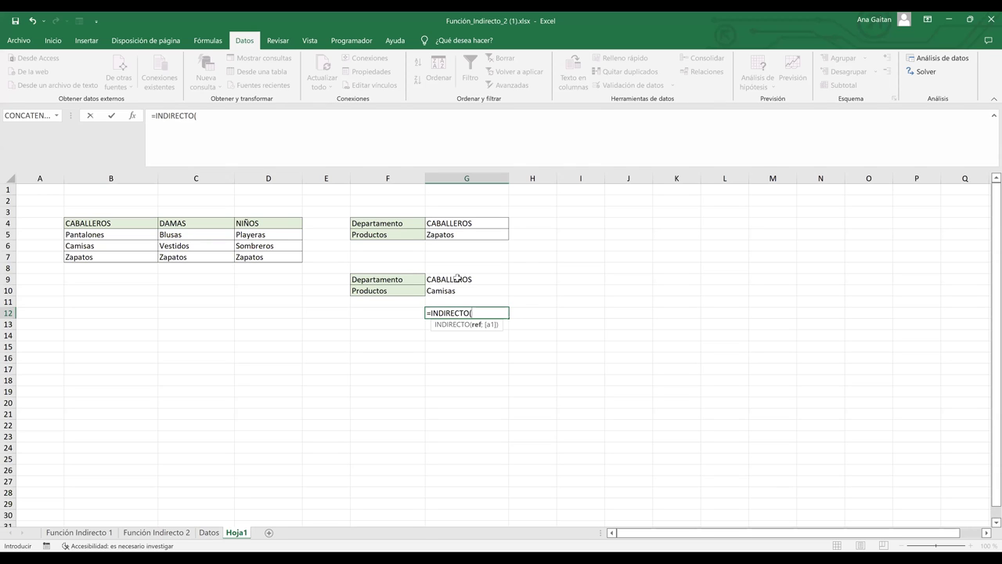
key(Return)
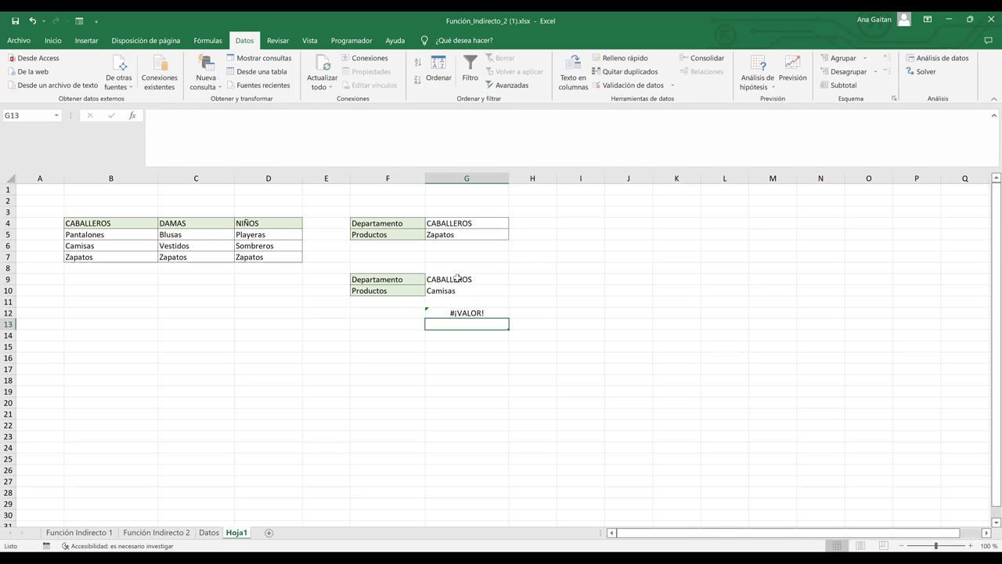
- Delete the INDIRECTO test formula from cell G12
click(493, 314)
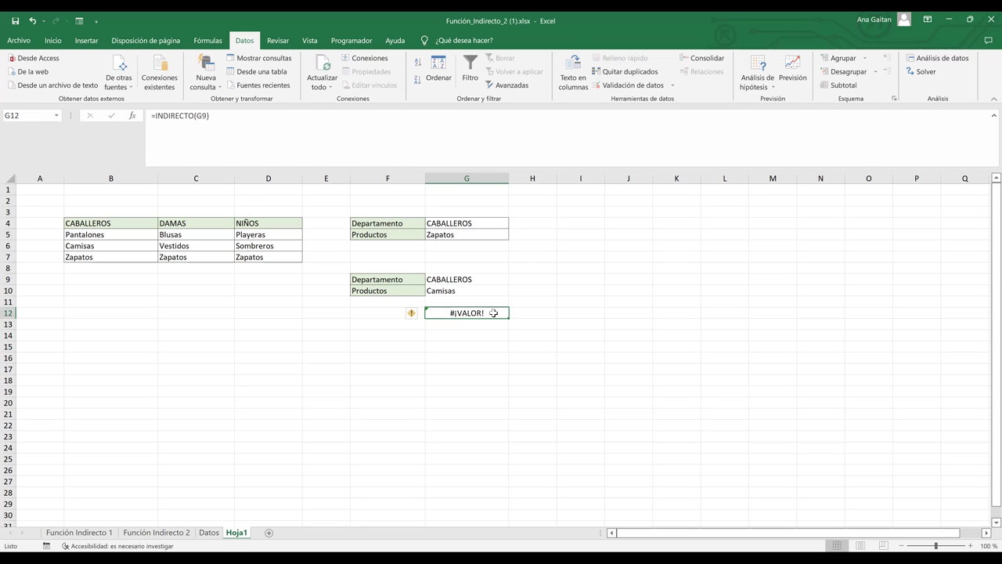
double_click(493, 312)
key(BackSpace)
click(470, 357)
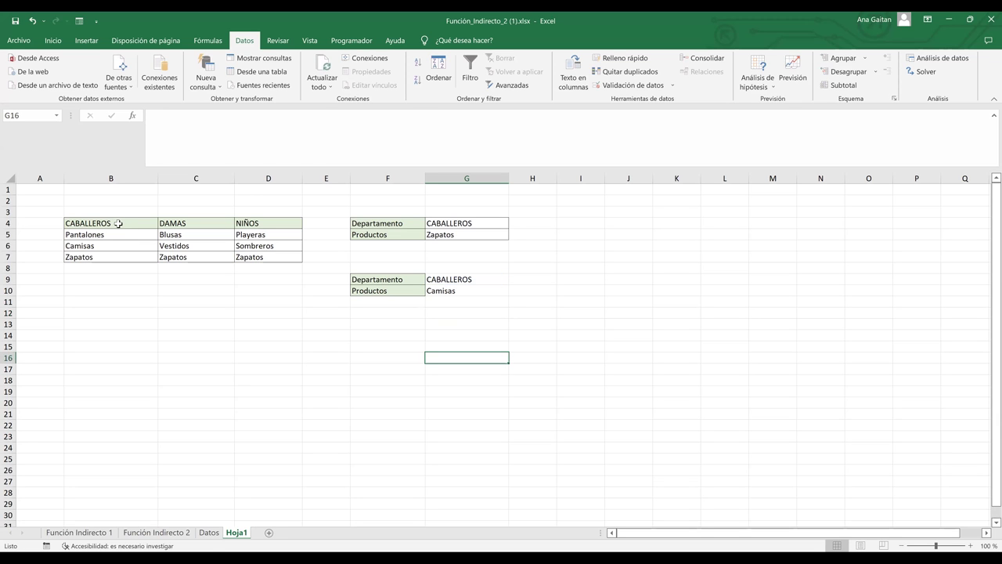
- Examine the CABALLEROS heading in B4 and its product range B5:B7
click(98, 227)
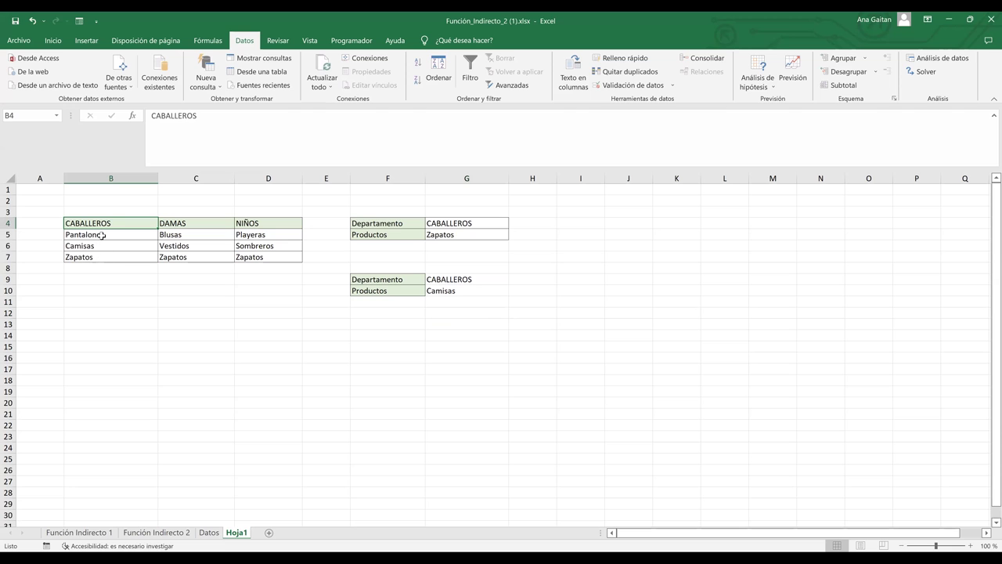
drag(100, 237, 101, 257)
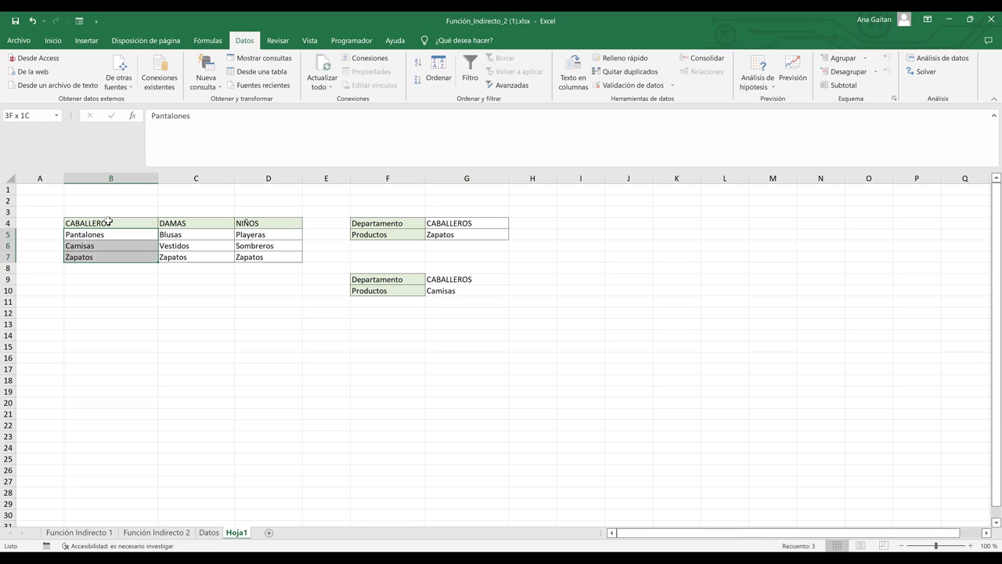
drag(109, 223, 108, 225)
- Review the data validation settings of Productos cell G10, and compare G9 with the CABALLEROS product column
click(440, 290)
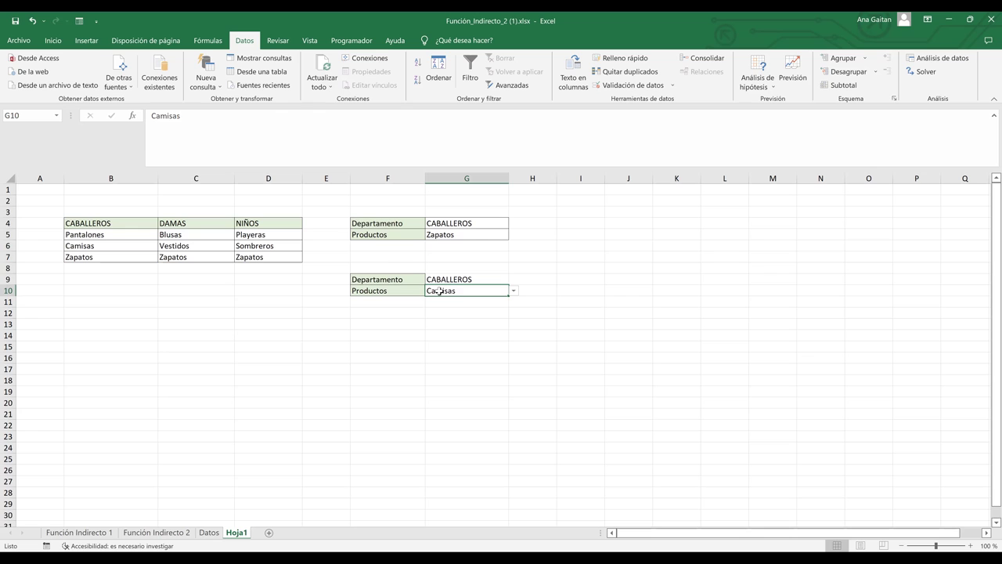
click(477, 320)
click(473, 291)
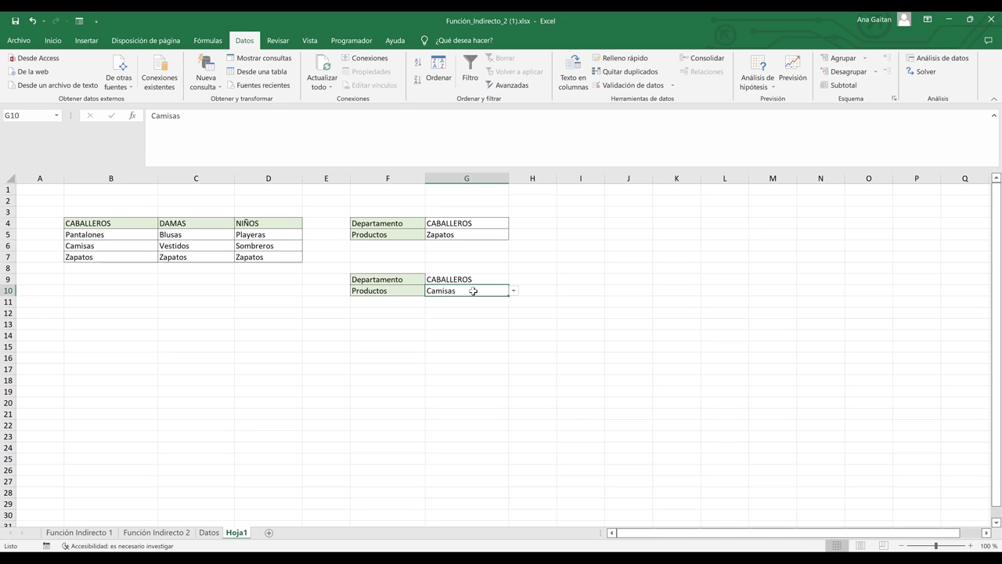
click(632, 84)
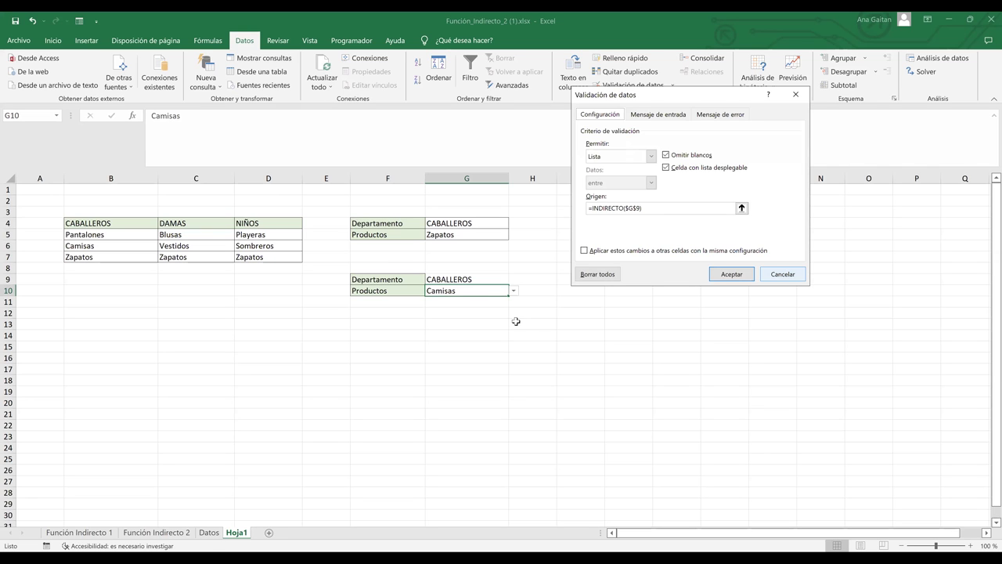
key(Return)
click(446, 279)
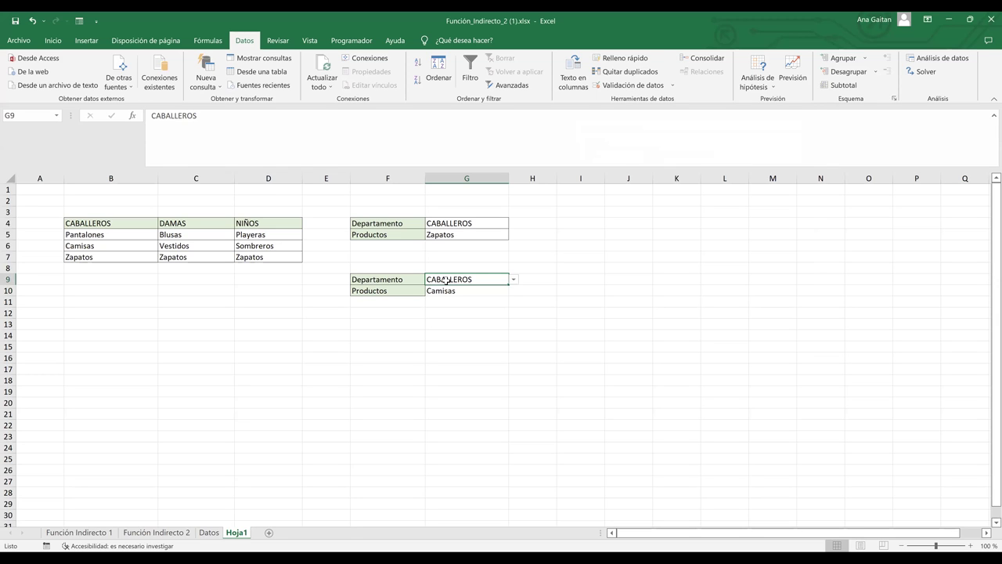
click(156, 245)
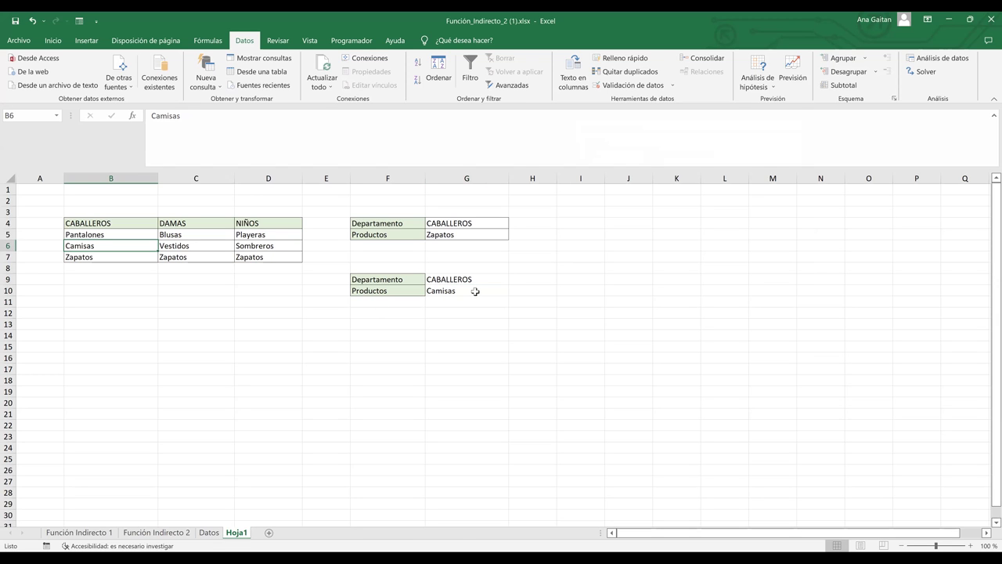
- Choose Pantalones from the Productos drop-down list in G10
click(506, 292)
click(513, 291)
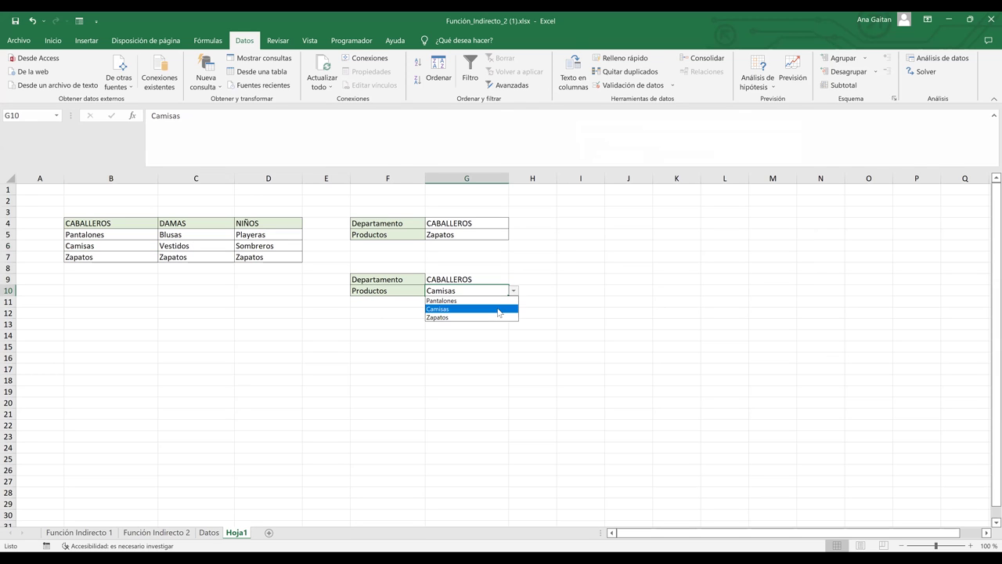
click(496, 305)
key(ctrl+z)
- Test Departamento in G9 with DAMAS, return it to CABALLEROS, and choose Zapatos from the Productos list in G10
click(499, 278)
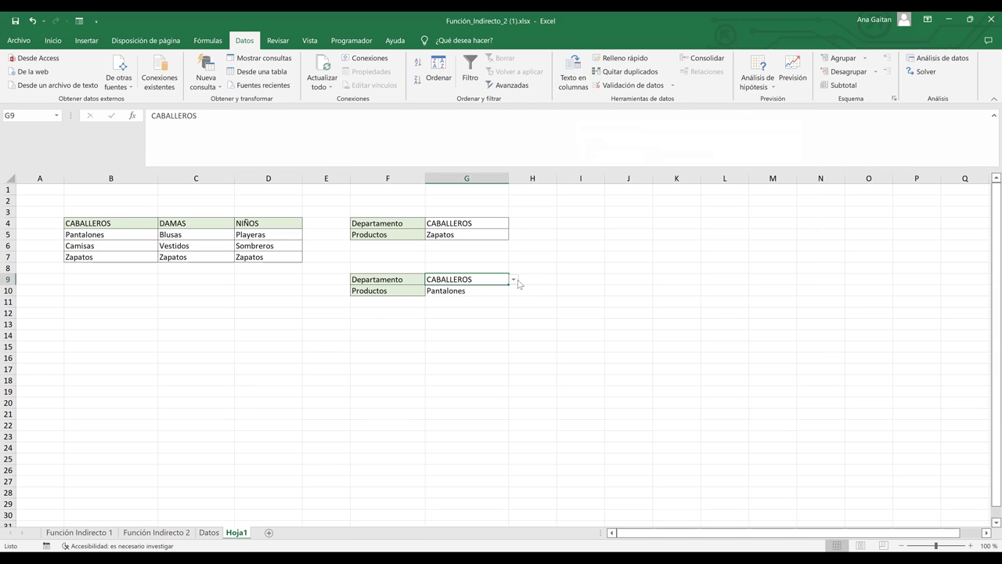
click(514, 279)
click(500, 298)
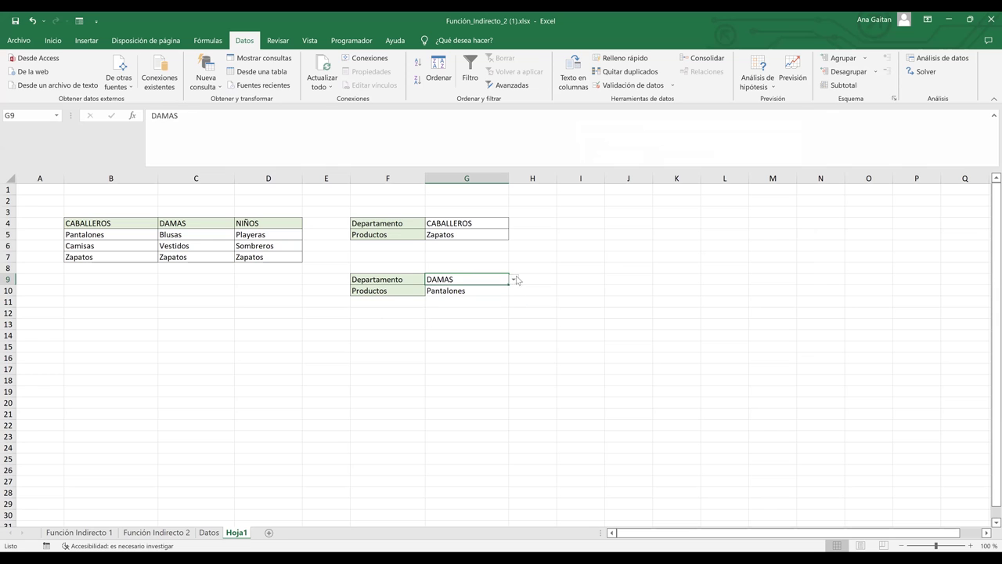
click(513, 282)
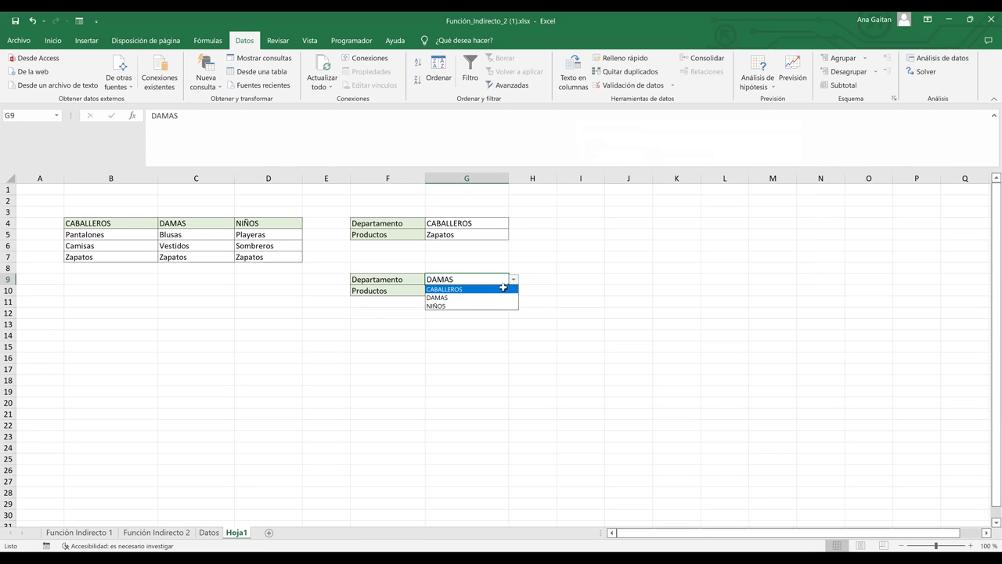
click(497, 289)
click(505, 292)
click(514, 294)
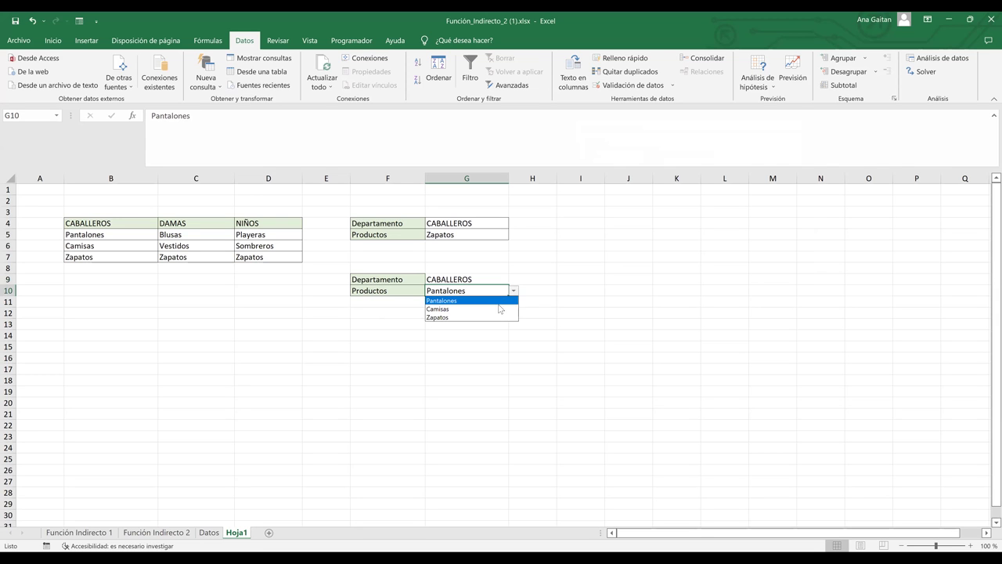
click(493, 315)
click(493, 315)
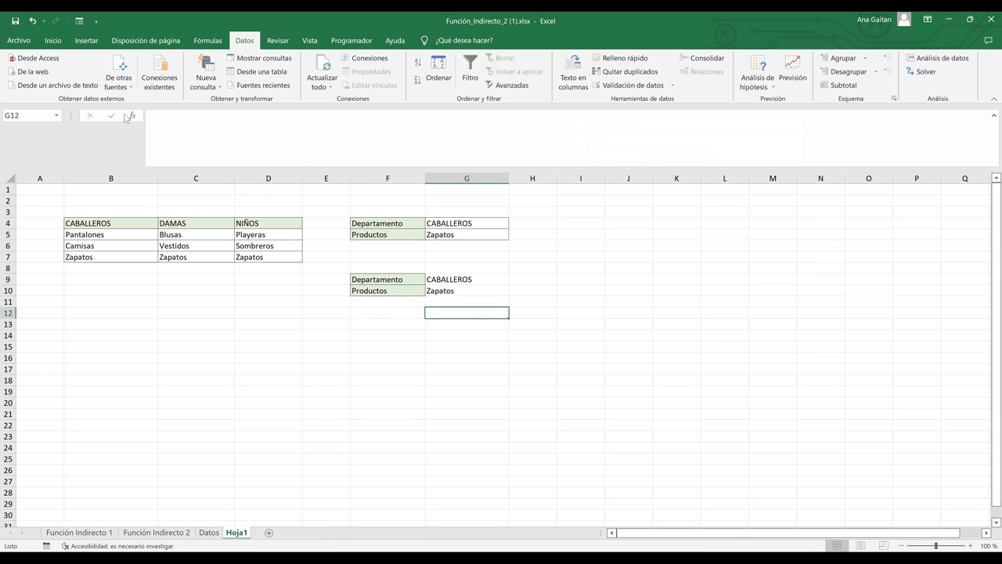
- Recheck the list source in G10's data validation and the Departamento cell G9 it refers to
click(448, 291)
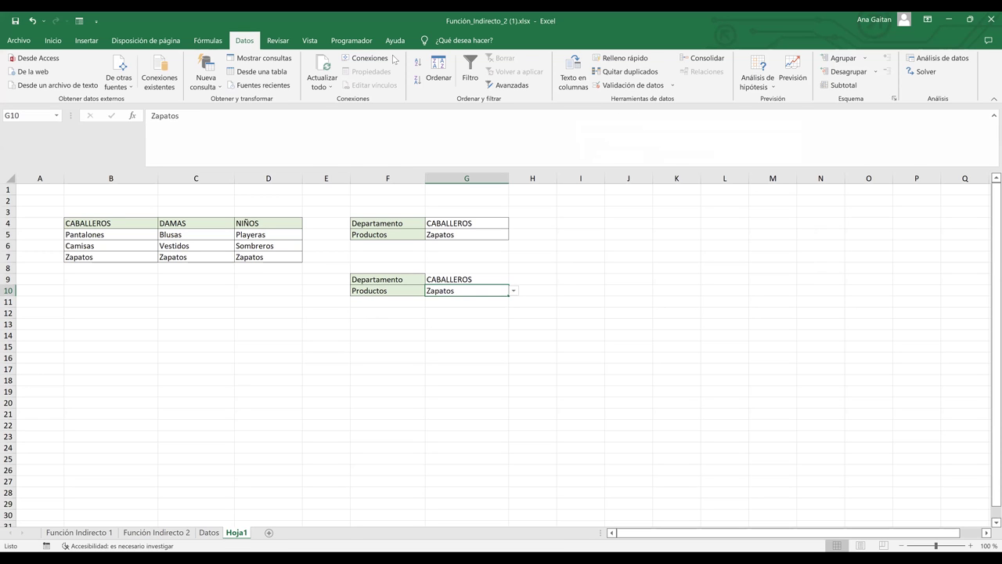
click(631, 89)
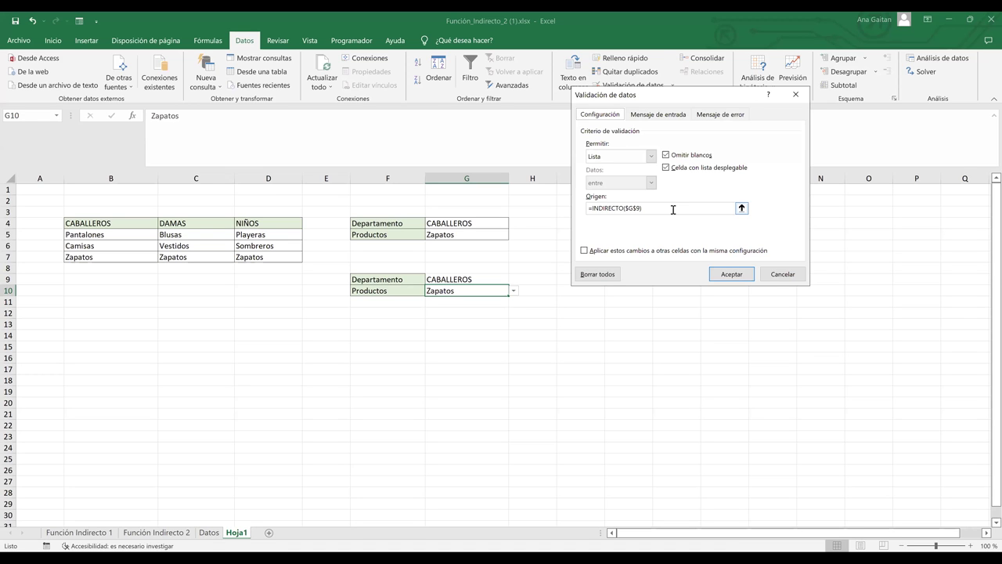
click(672, 209)
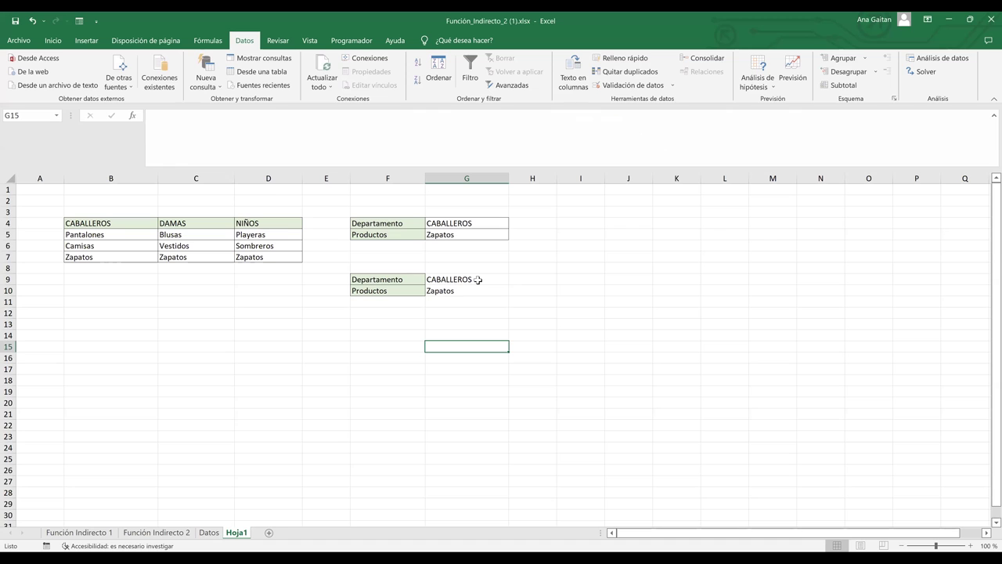
click(477, 280)
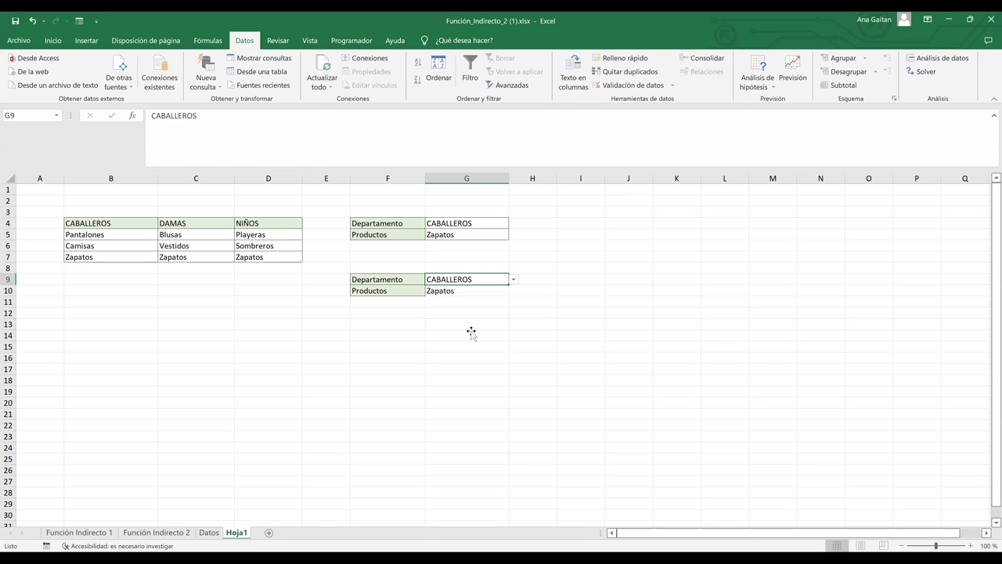
click(328, 332)
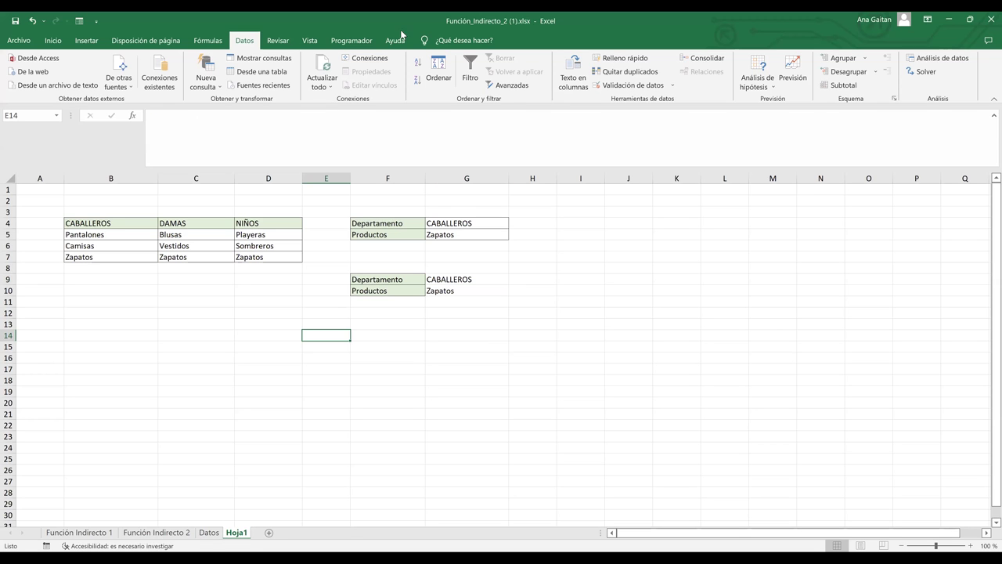